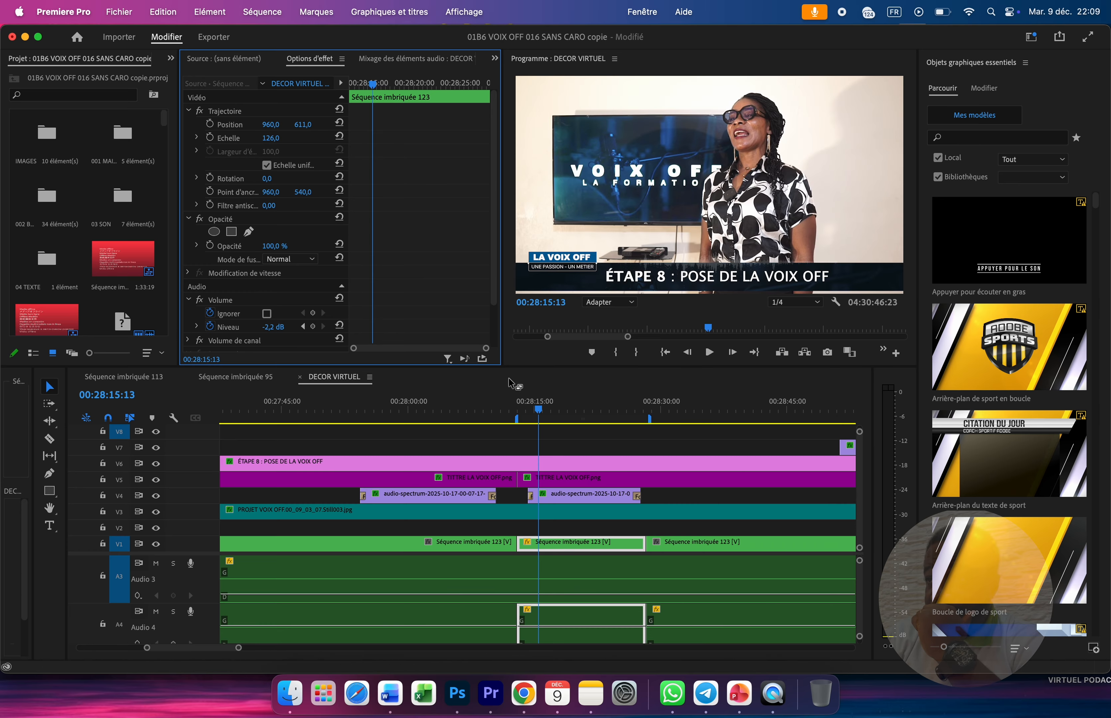
# Step: Scrub through the whole DECOR VIRTUEL sequence, playing a short passage, to examine its sections up to Étape 8
pyautogui.click(705, 470)
pyautogui.moveTo(239, 648); pyautogui.dragTo(326, 654)
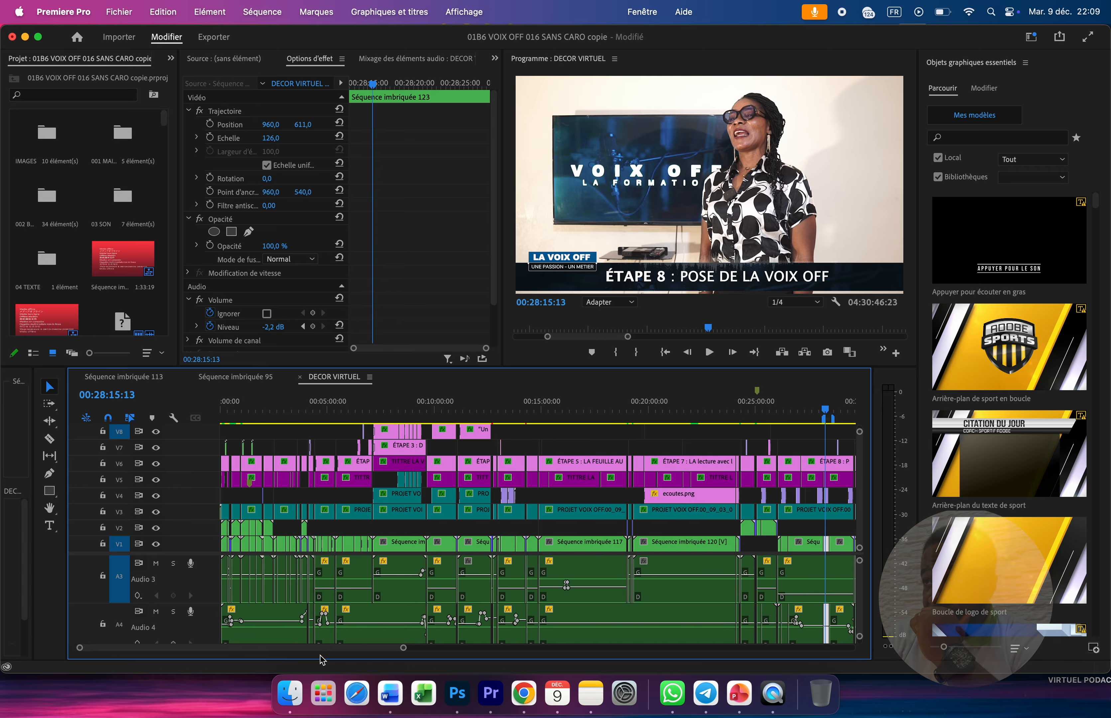
pyautogui.click(225, 412)
pyautogui.moveTo(224, 416); pyautogui.dragTo(312, 421)
pyautogui.press('space')
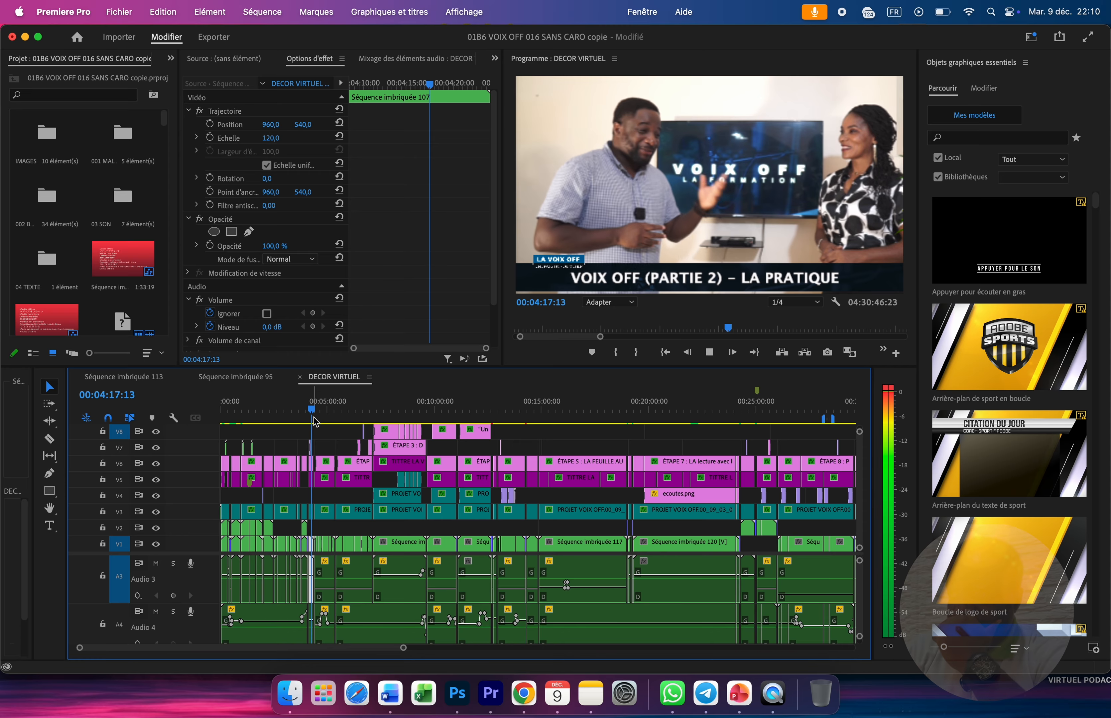
pyautogui.press('space')
pyautogui.moveTo(313, 411); pyautogui.dragTo(395, 416)
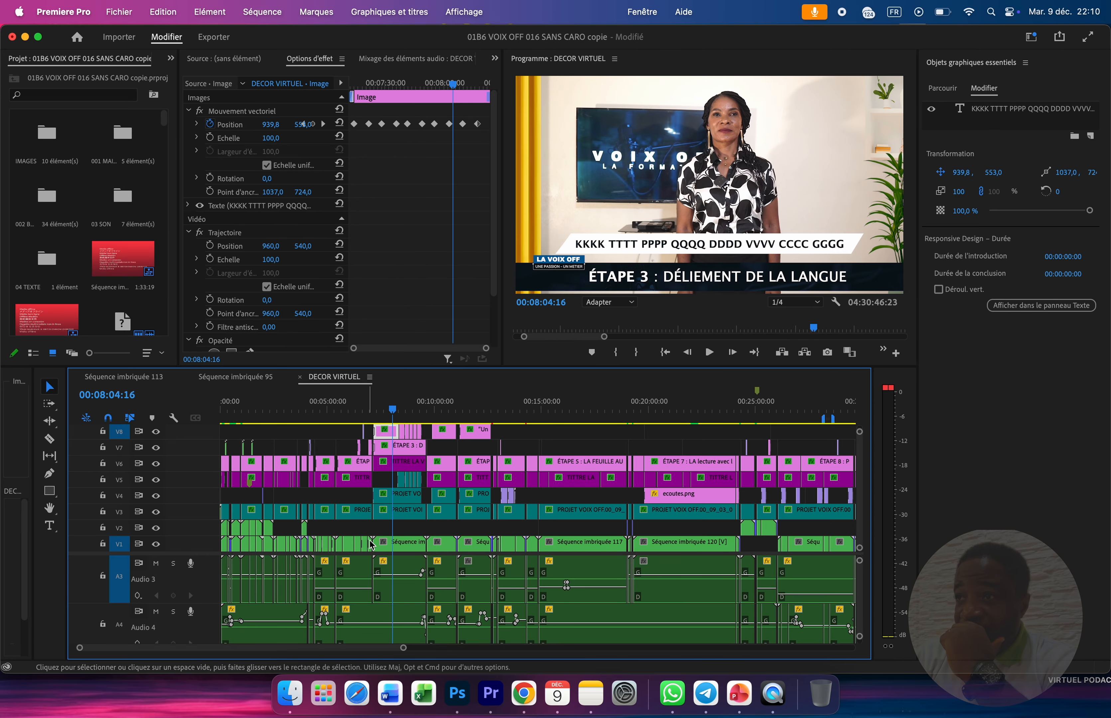
pyautogui.scroll(-1, 372, 532)
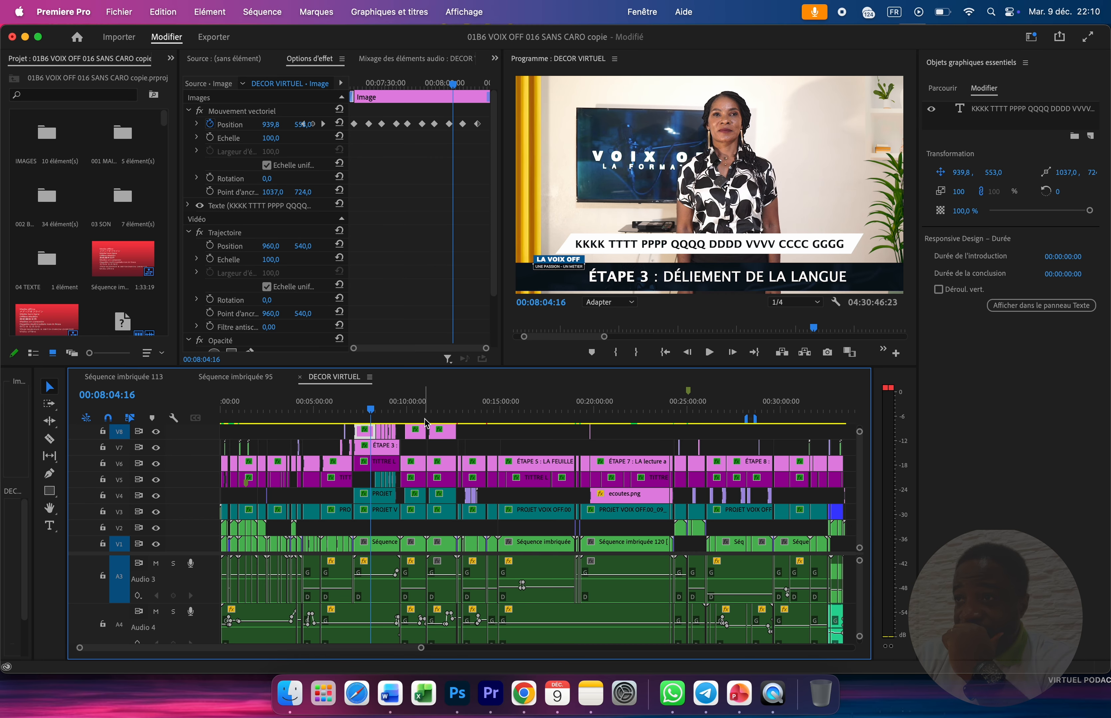
pyautogui.click(405, 411)
pyautogui.moveTo(404, 410); pyautogui.dragTo(501, 413)
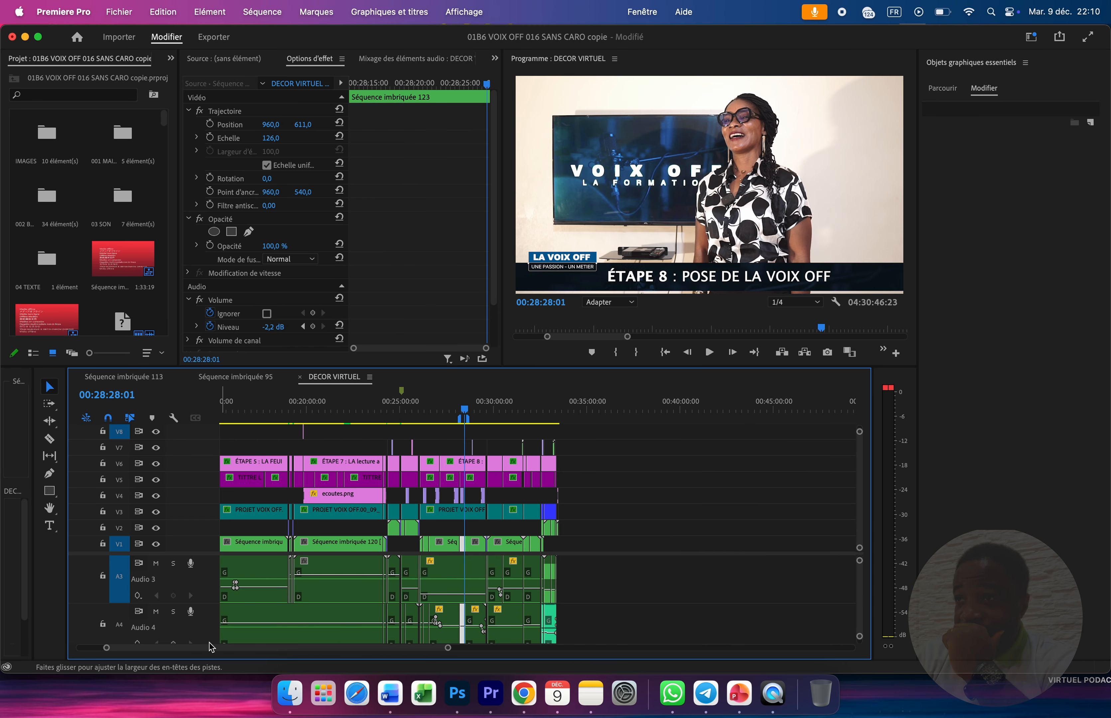
# Step: Fit the work area around the Séquence imbriquée 123 clip in Étape 8, from 00:28:13:00 to 00:28:28:08
pyautogui.moveTo(448, 648); pyautogui.dragTo(234, 648)
pyautogui.click(393, 410)
pyautogui.moveTo(386, 423)
pyautogui.mouseDown()
pyautogui.moveTo(373, 423)
pyautogui.moveTo(385, 423)
pyautogui.mouseUp()
pyautogui.moveTo(544, 420); pyautogui.dragTo(546, 419)
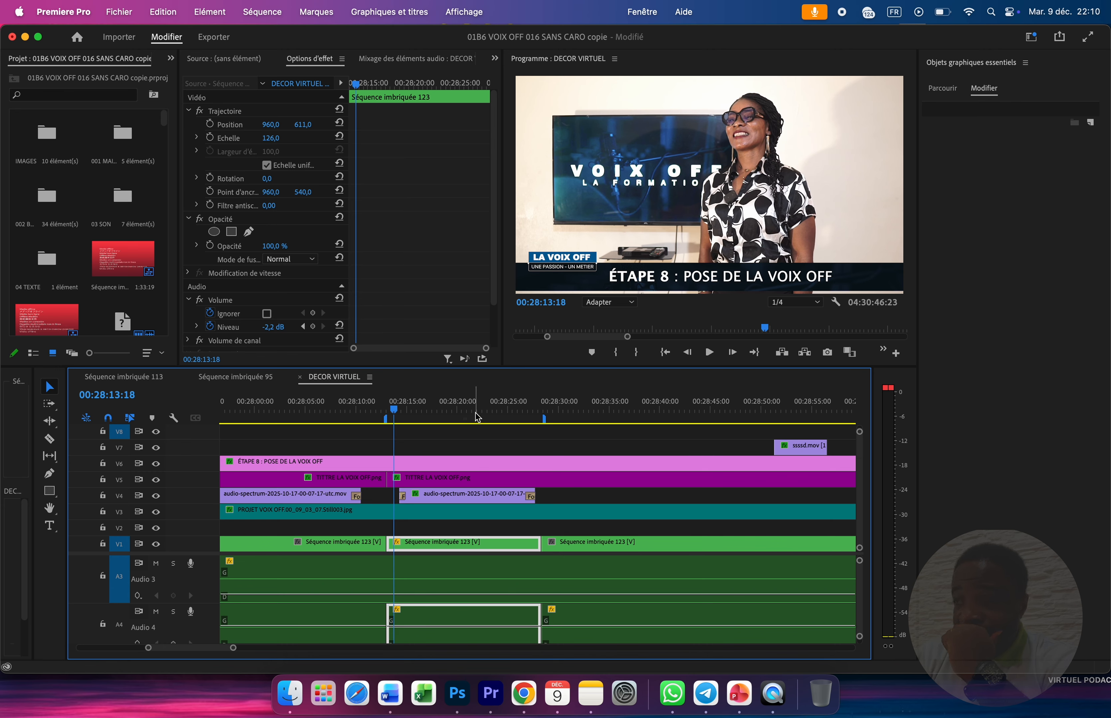
# Step: Play back the Étape 8 excerpt from about 00:28:13 while lowering the computer's sound volume
pyautogui.press('space')
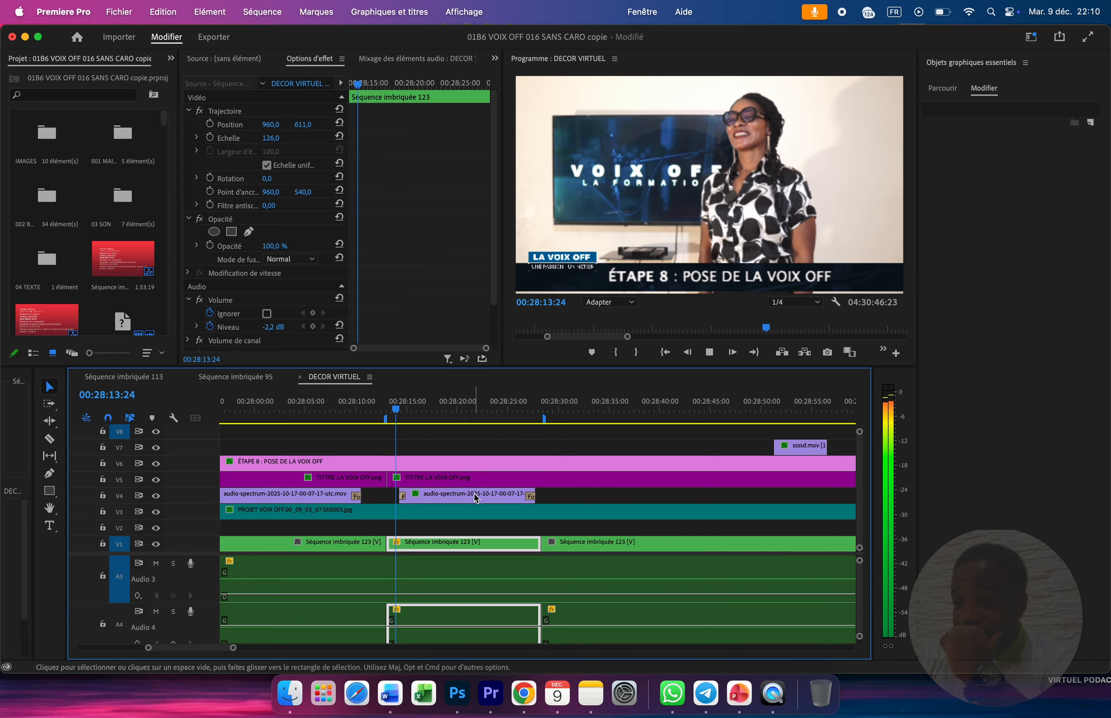
pyautogui.press('XF86AudioLowerVolume')
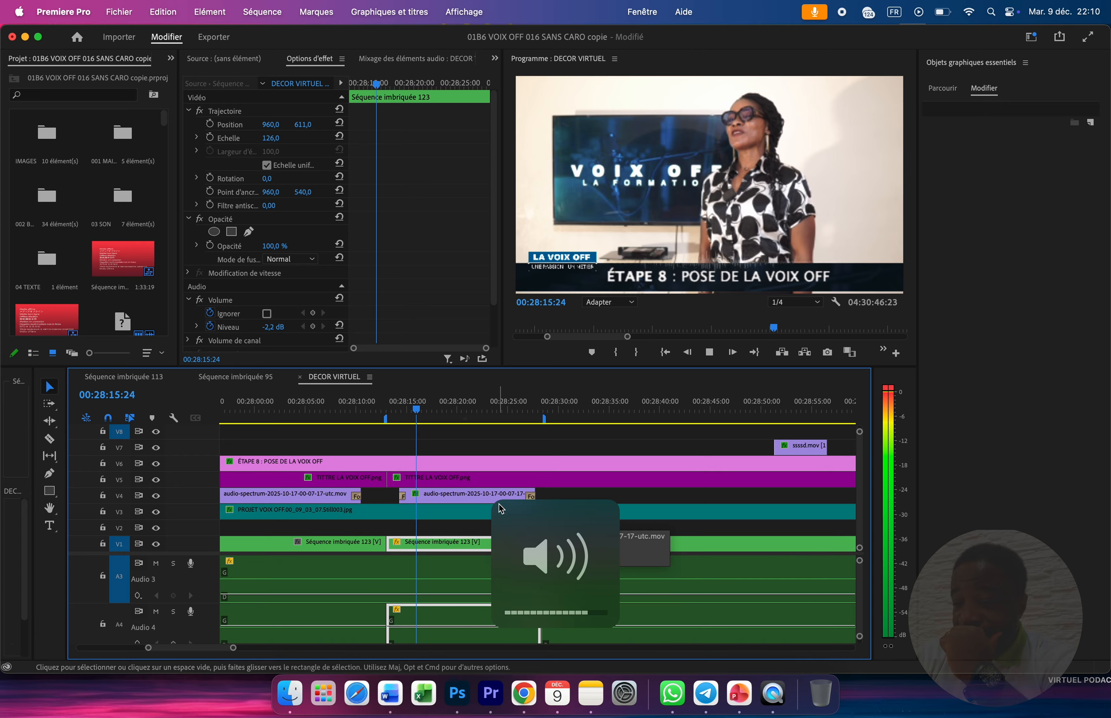
pyautogui.press('XF86AudioLowerVolume')
pyautogui.press('XF86AudioLowerVolume')
pyautogui.press('XF86AudioLowerVolume')
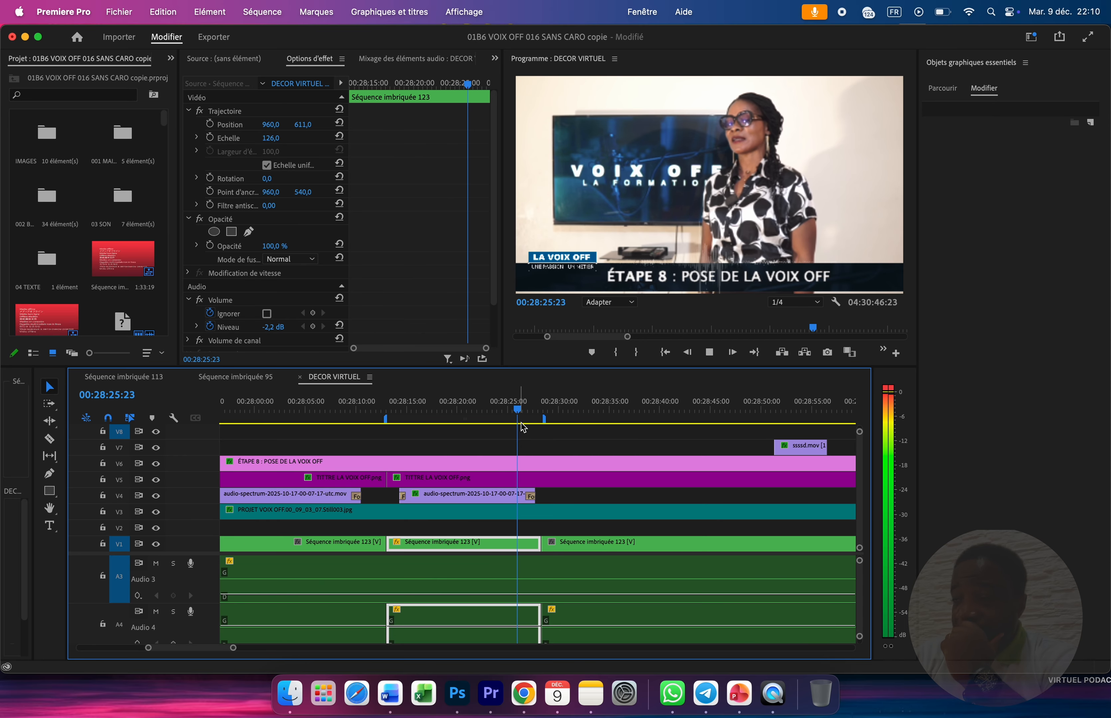
pyautogui.press('space')
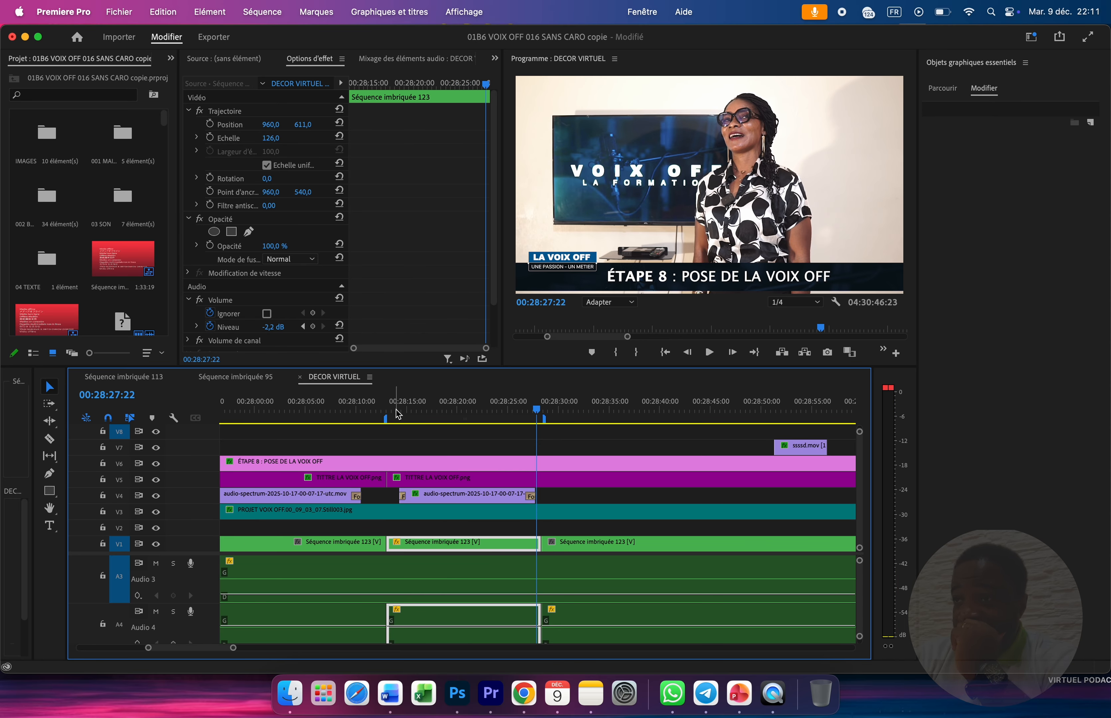
# Step: Mute the Audio 4 track and replay the Étape 8 excerpt to check the voice-over
pyautogui.scroll(2, 329, 590)
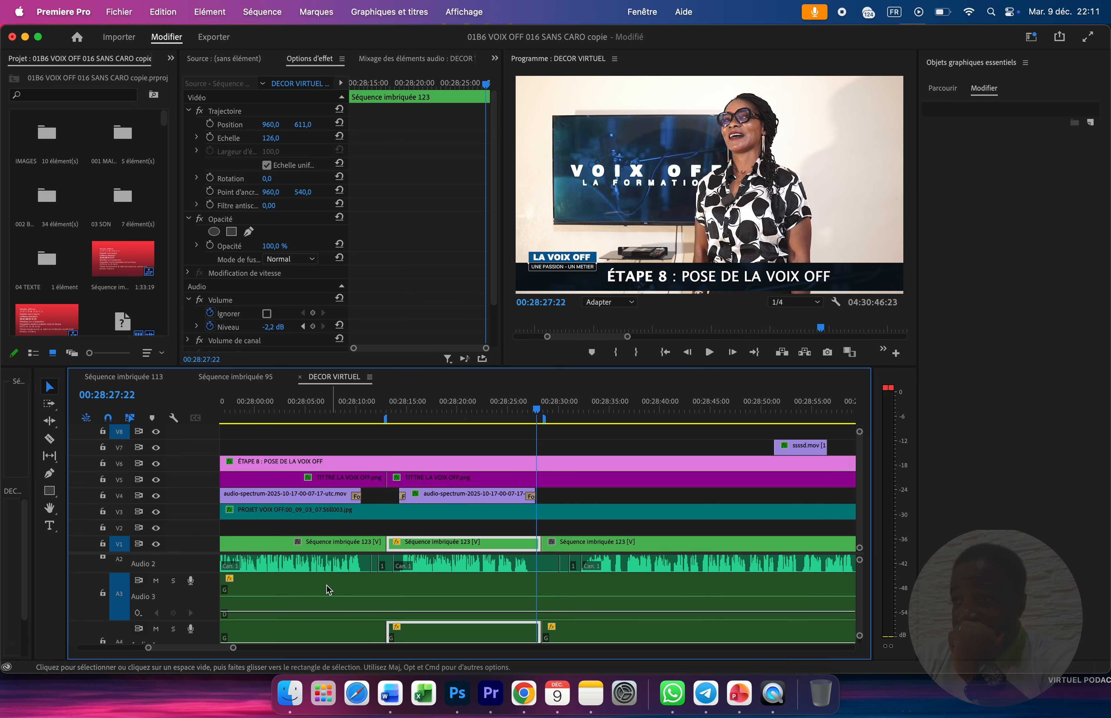
pyautogui.scroll(-2, 327, 590)
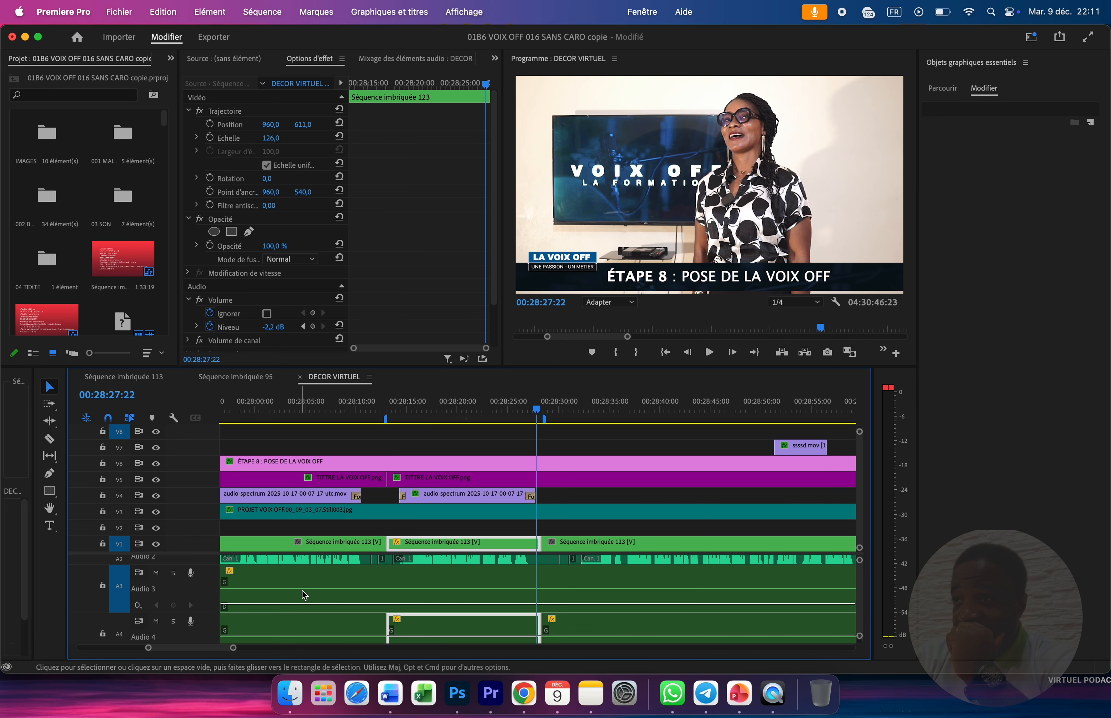
pyautogui.scroll(-2, 305, 596)
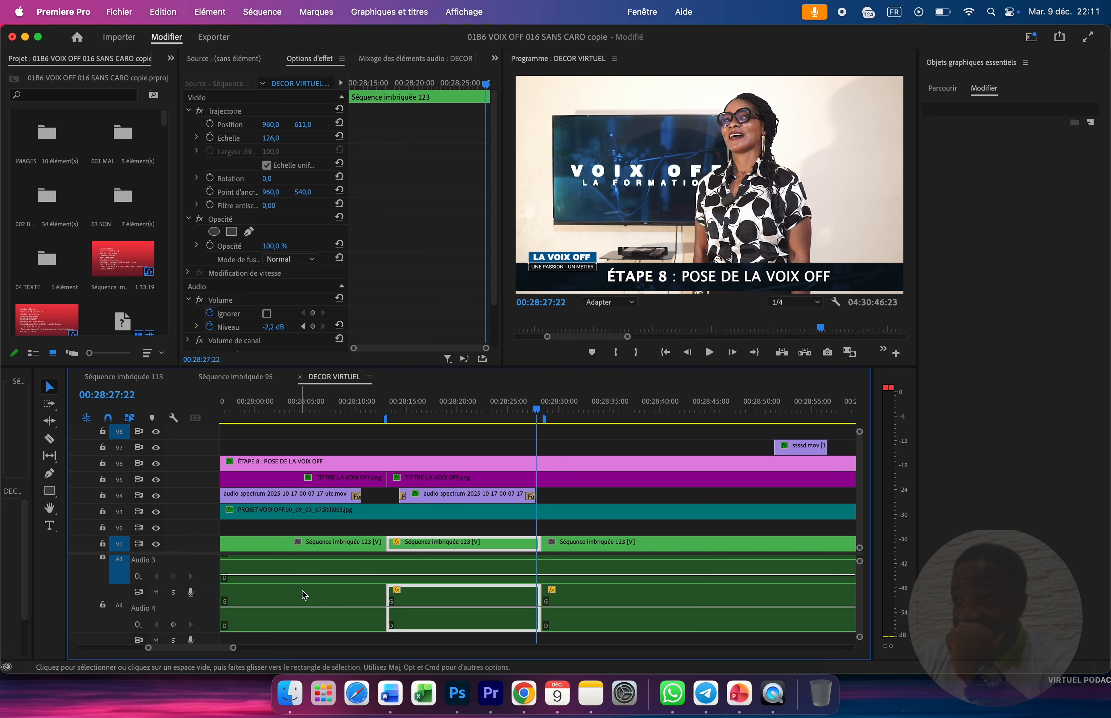
pyautogui.click(157, 594)
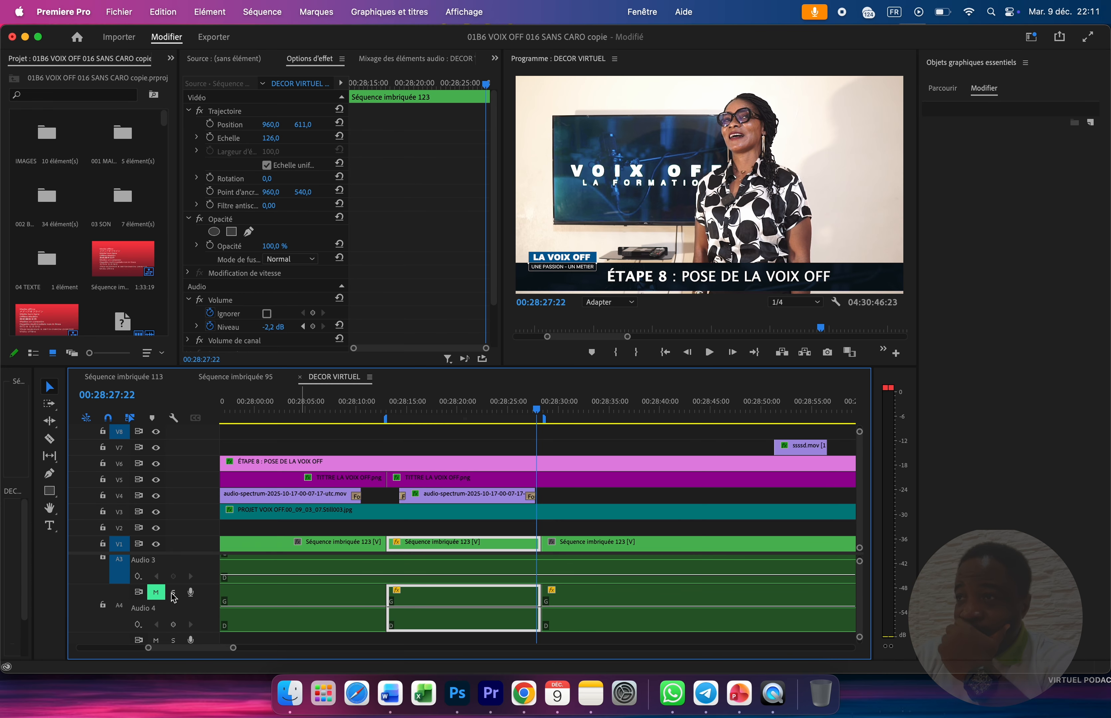
pyautogui.click(392, 411)
pyautogui.press('space')
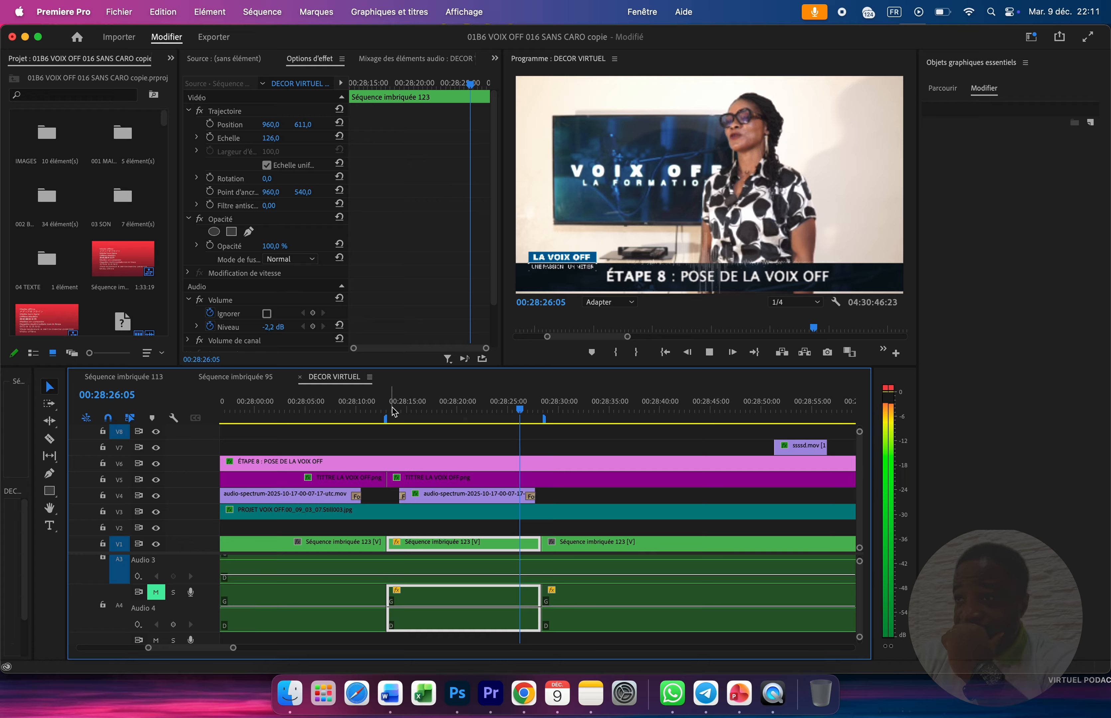
pyautogui.press('space')
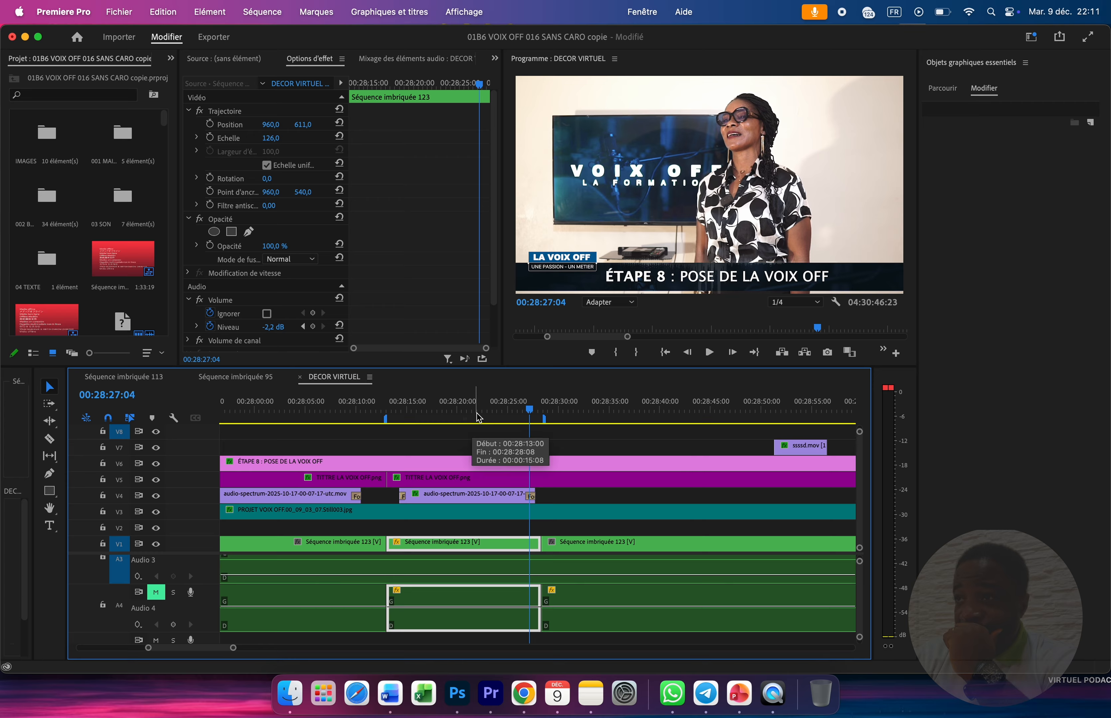
# Step: Open the media export settings for the sequence and name the output file "VOIX OFF" followed by the speaker's first name
pyautogui.click(116, 14)
pyautogui.moveTo(161, 365)
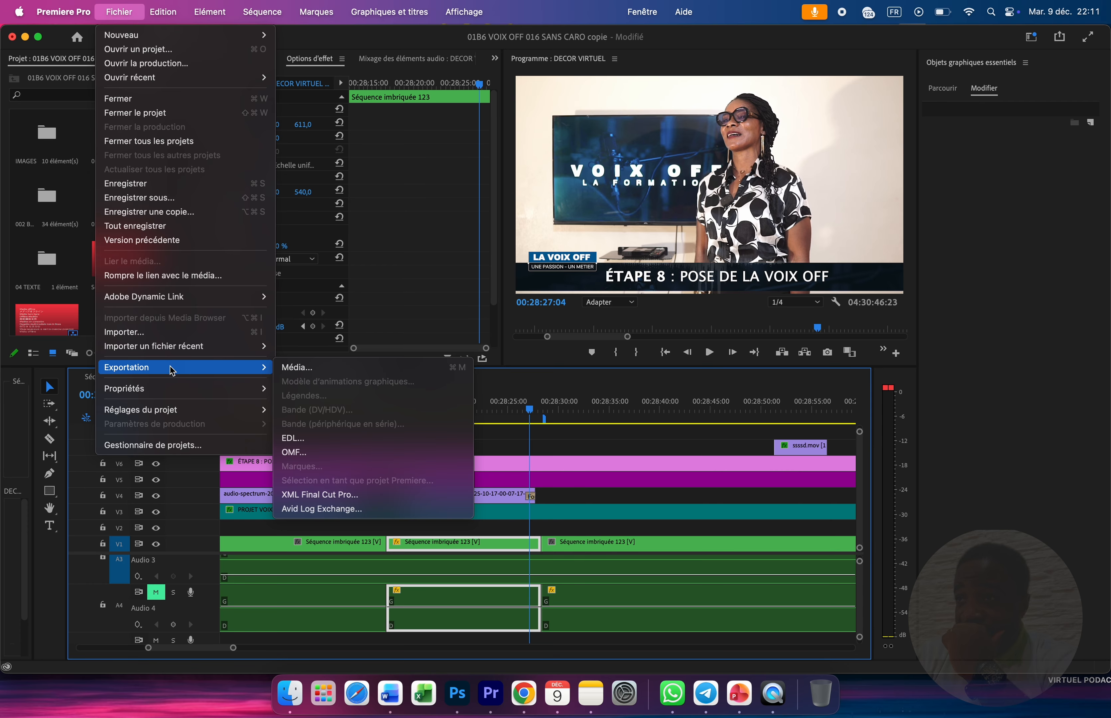
pyautogui.click(311, 369)
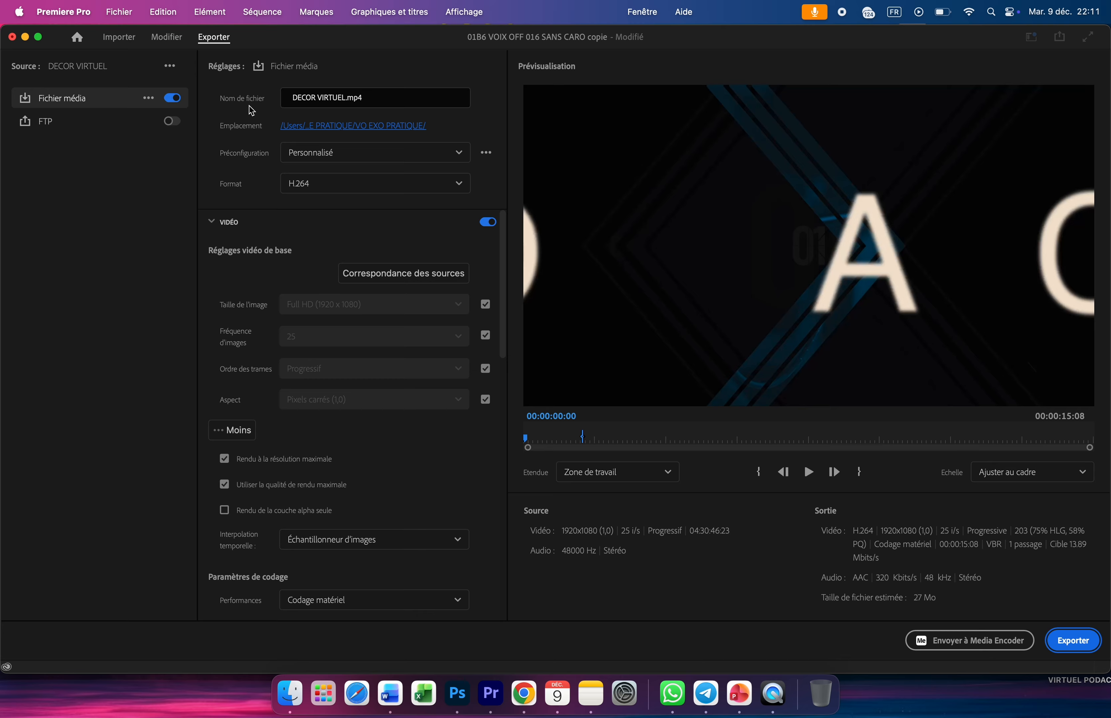
pyautogui.click(341, 100)
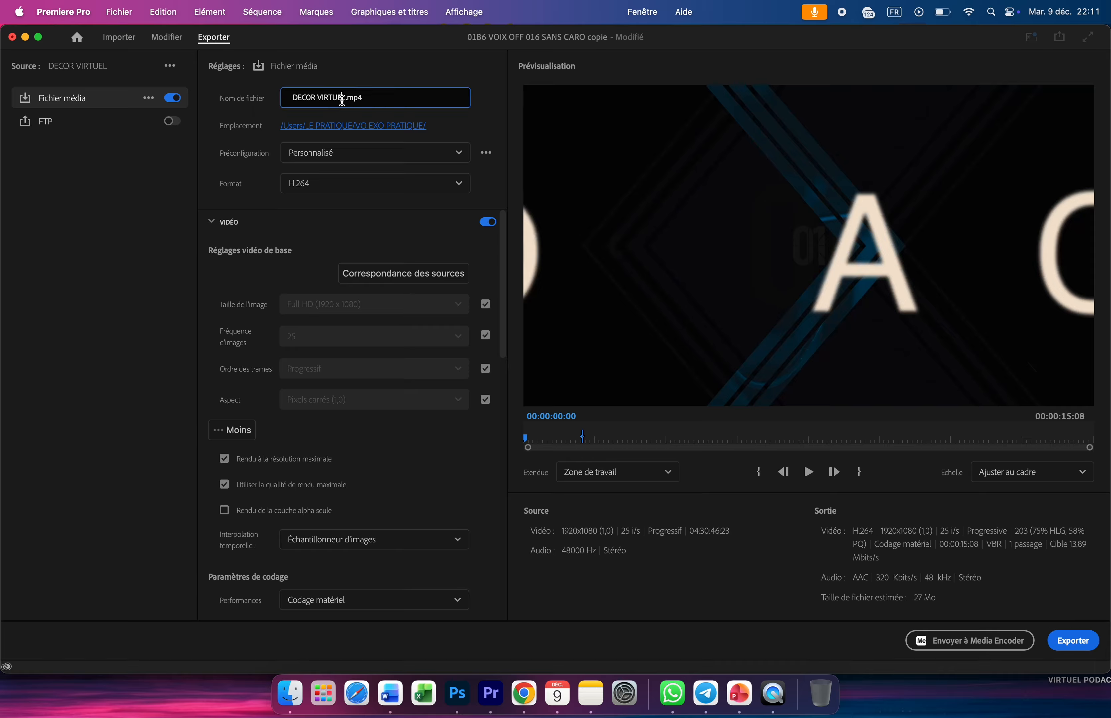
pyautogui.moveTo(344, 98); pyautogui.dragTo(269, 100)
pyautogui.write('VOIX OFF IVANE')
# Step: Prefix the export file name with "01" and save its location as the VO EXO PRATIQUE folder
pyautogui.click(350, 129)
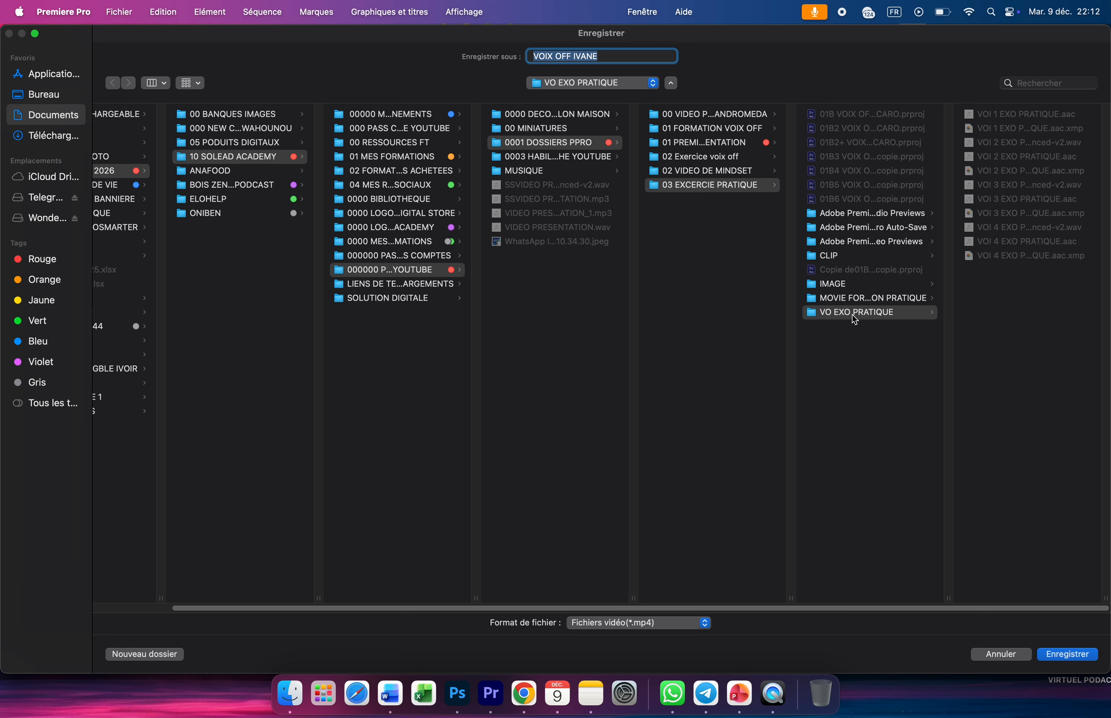
pyautogui.click(818, 314)
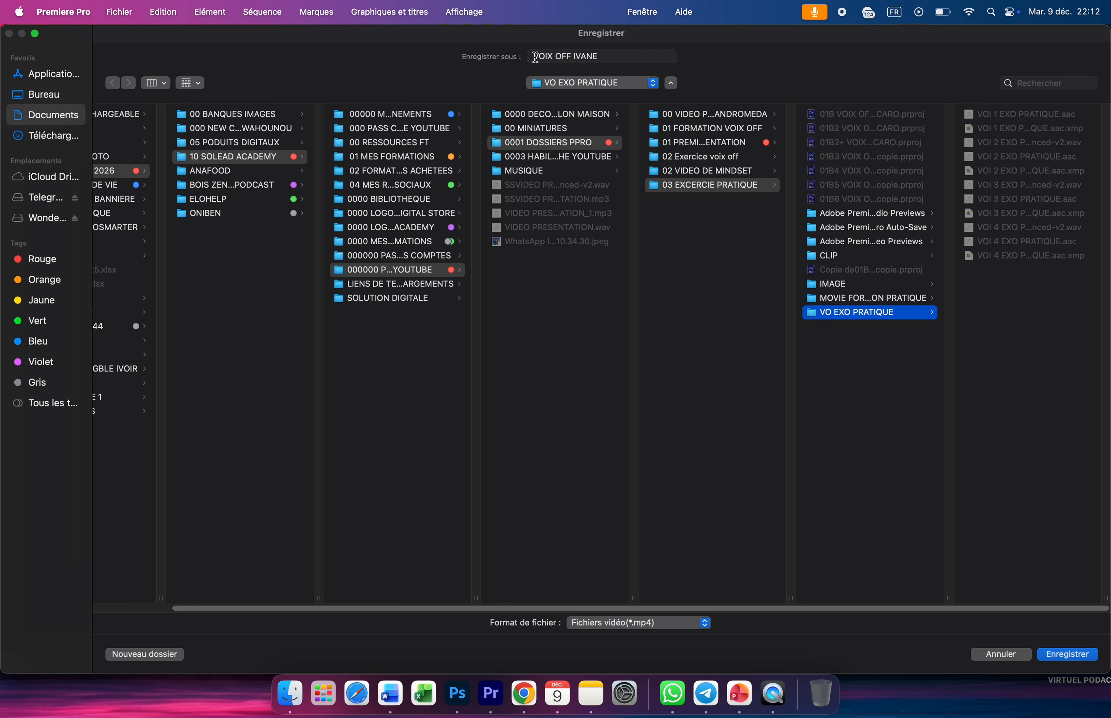
pyautogui.click(535, 57)
pyautogui.write('01')
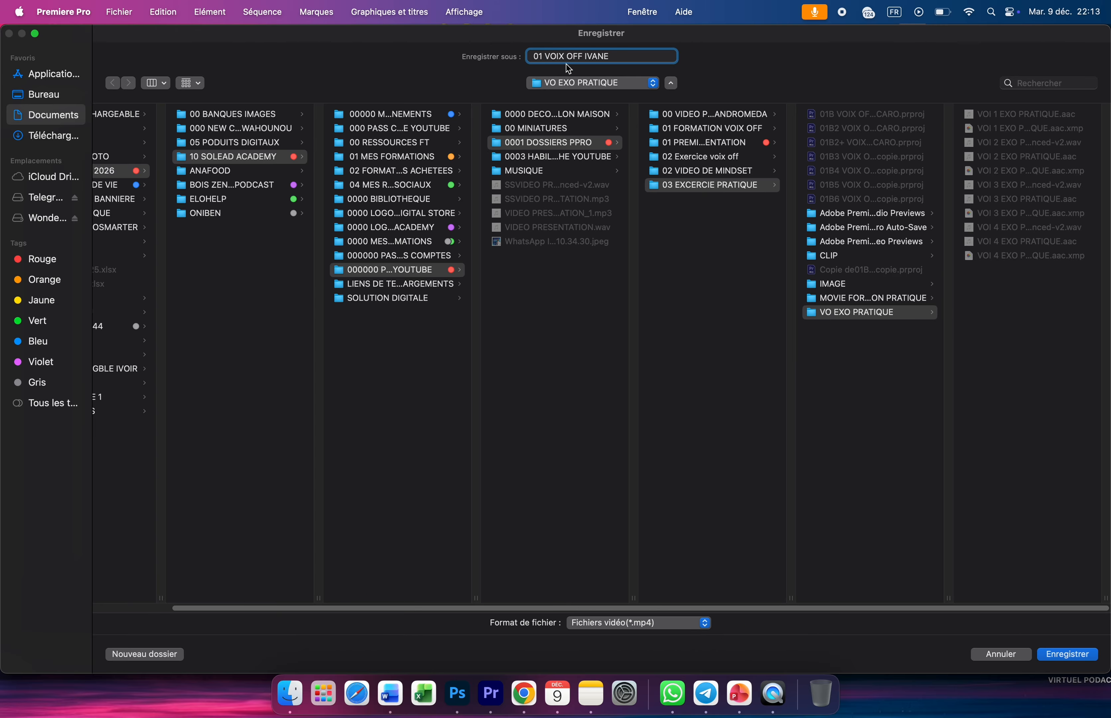
pyautogui.click(1069, 655)
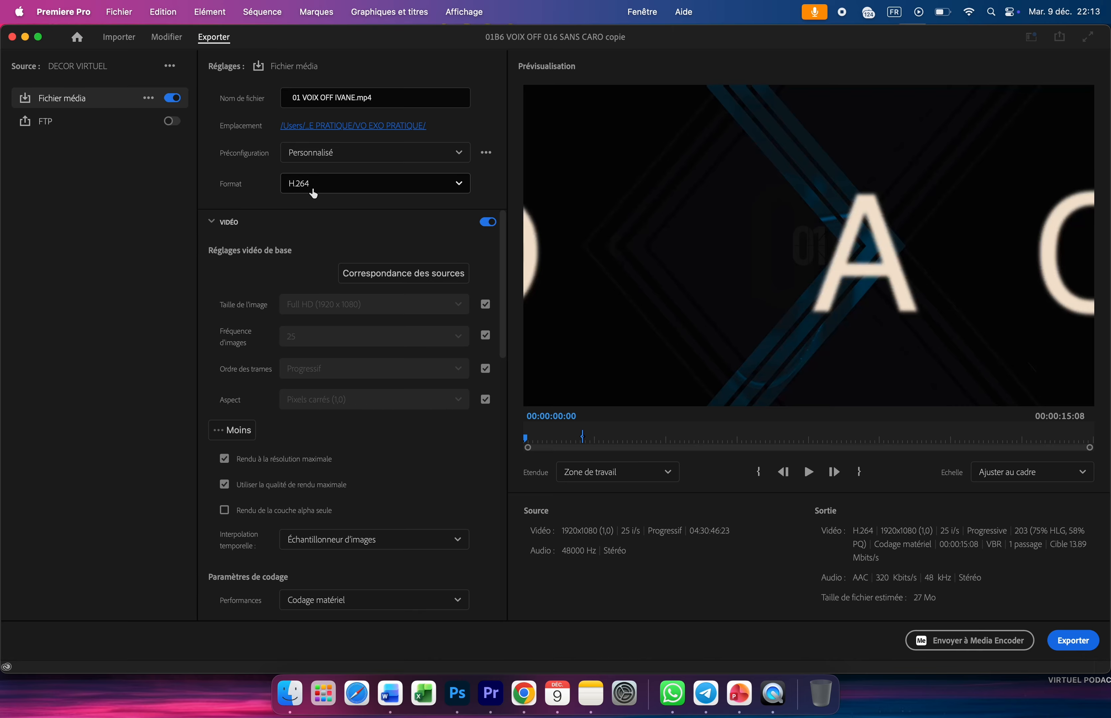
# Step: Set the export format to Audio AAC and export the work area as an audio file
pyautogui.click(459, 190)
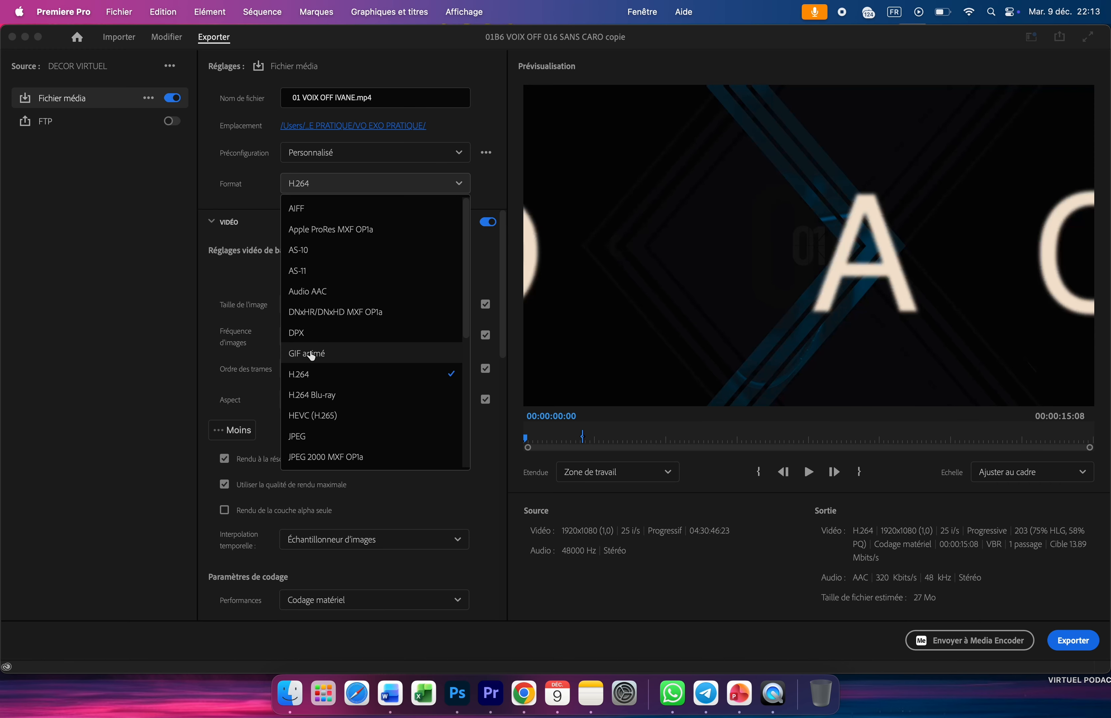
pyautogui.scroll(-1, 312, 356)
pyautogui.scroll(5, 313, 356)
pyautogui.click(318, 298)
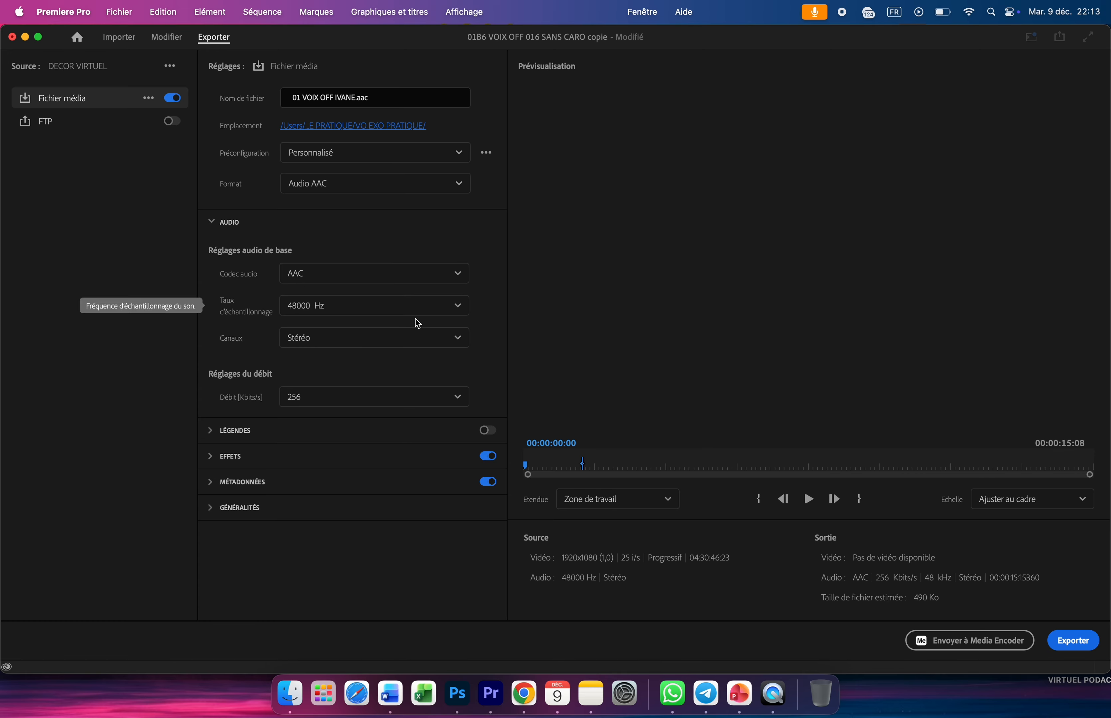
pyautogui.click(1076, 642)
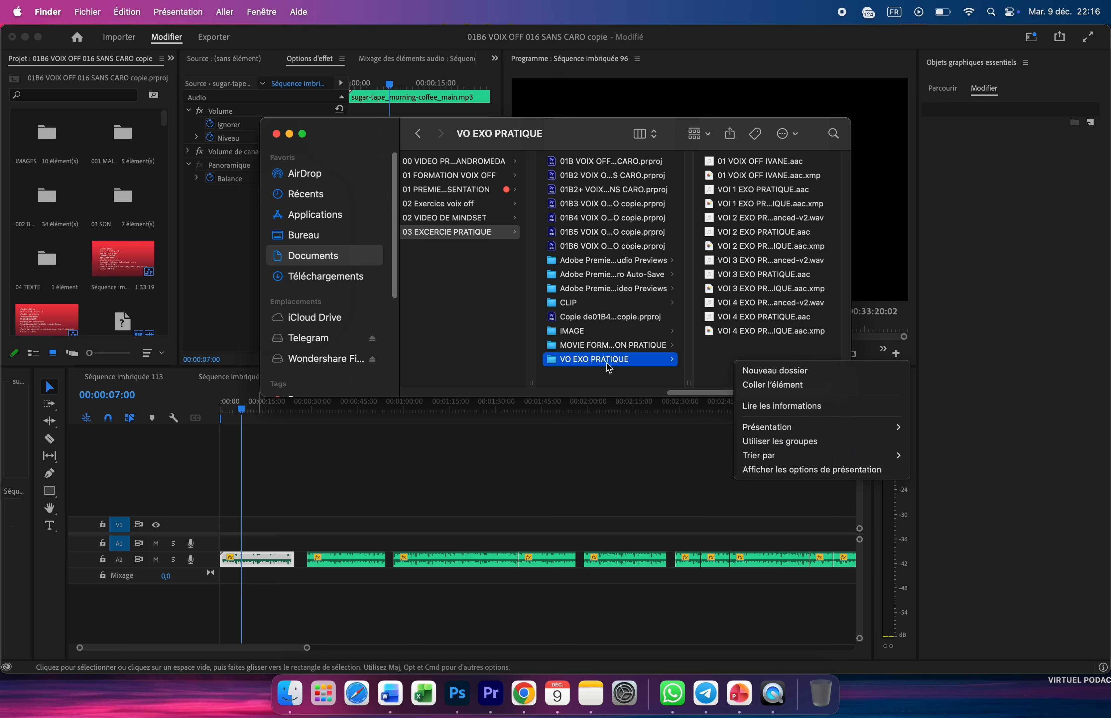
# Step: In Finder, create a new folder named "VO TEST" inside the VO EXO PRATIQUE folder
pyautogui.click(625, 362)
pyautogui.rightClick(625, 363)
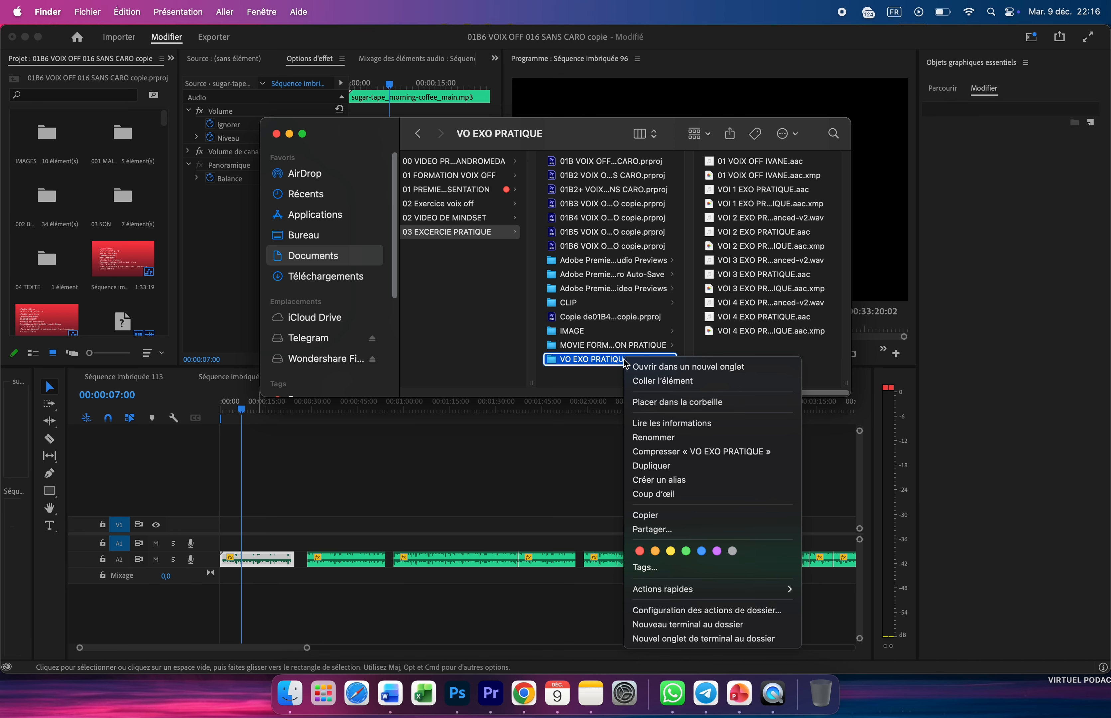
pyautogui.click(605, 374)
pyautogui.rightClick(733, 369)
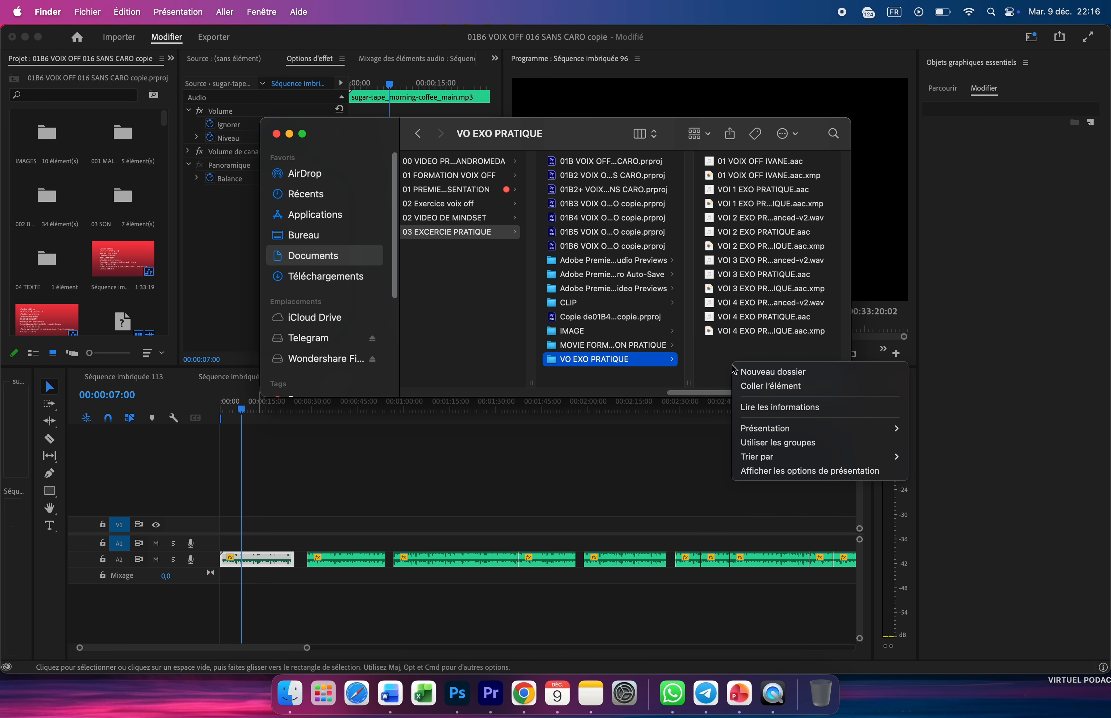
pyautogui.click(773, 372)
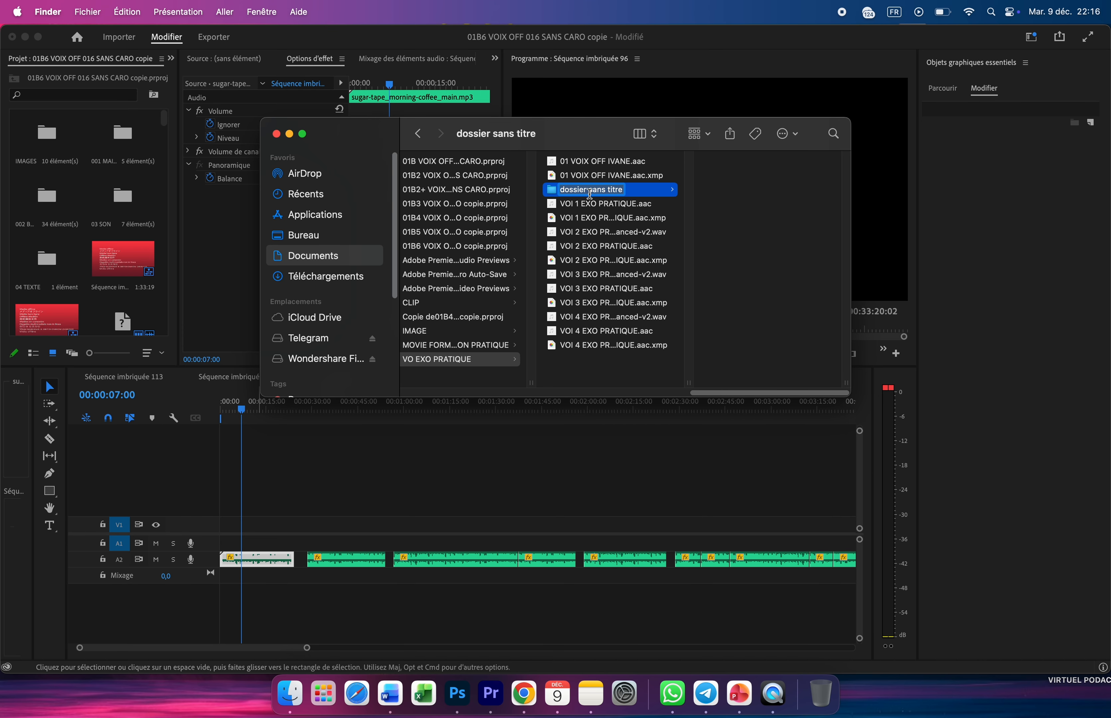
pyautogui.write('V')
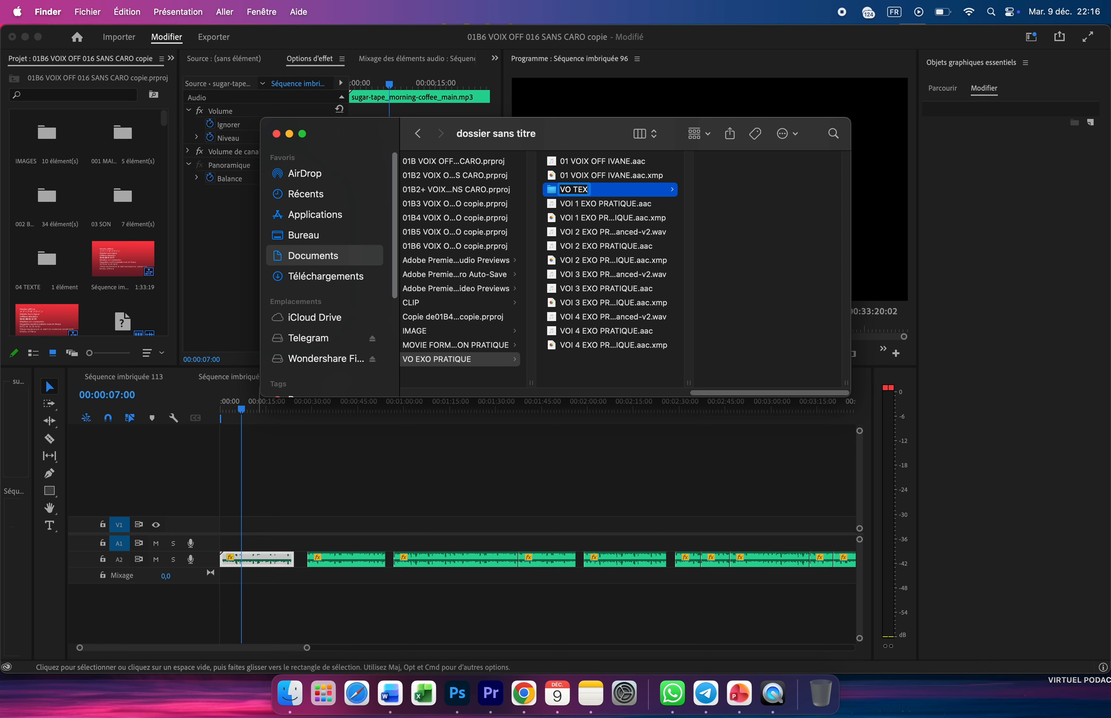
pyautogui.write('O TEX')
pyautogui.press('BackSpace')
pyautogui.write('S')
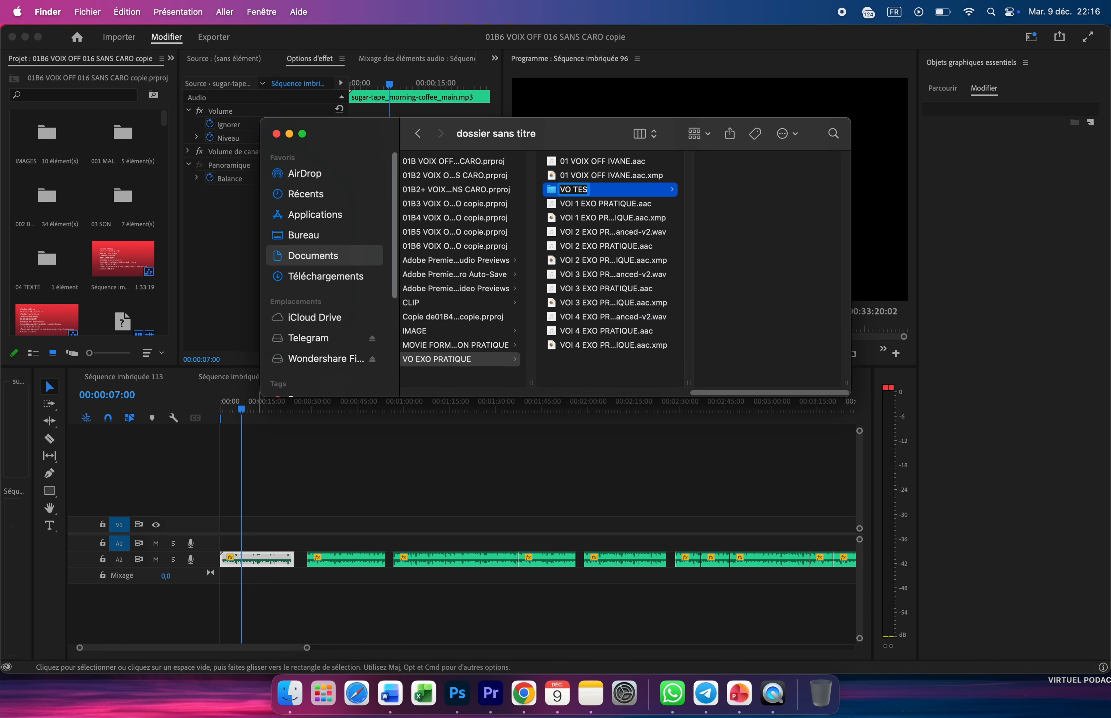
pyautogui.write('T')
pyautogui.click(621, 357)
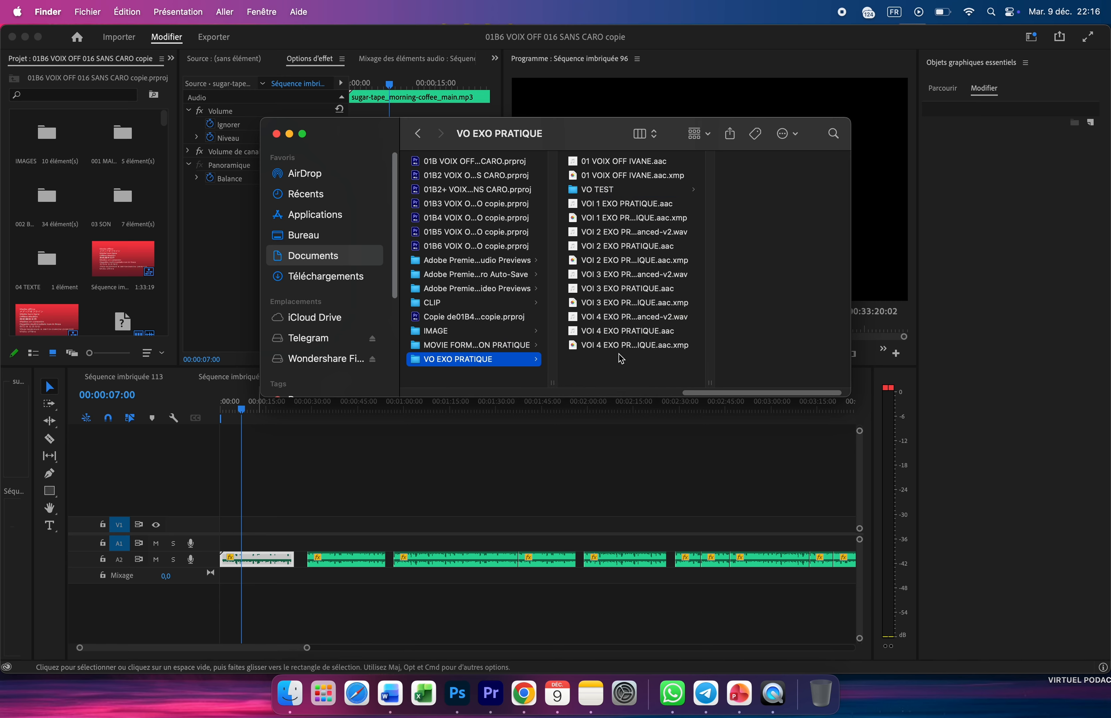
# Step: Paste the copied sugar-tape_morning-coffee_main.mp3 into the VO TEST folder and move the exported "01 VOIX OFF" AAC file there
pyautogui.click(588, 194)
pyautogui.rightClick(727, 203)
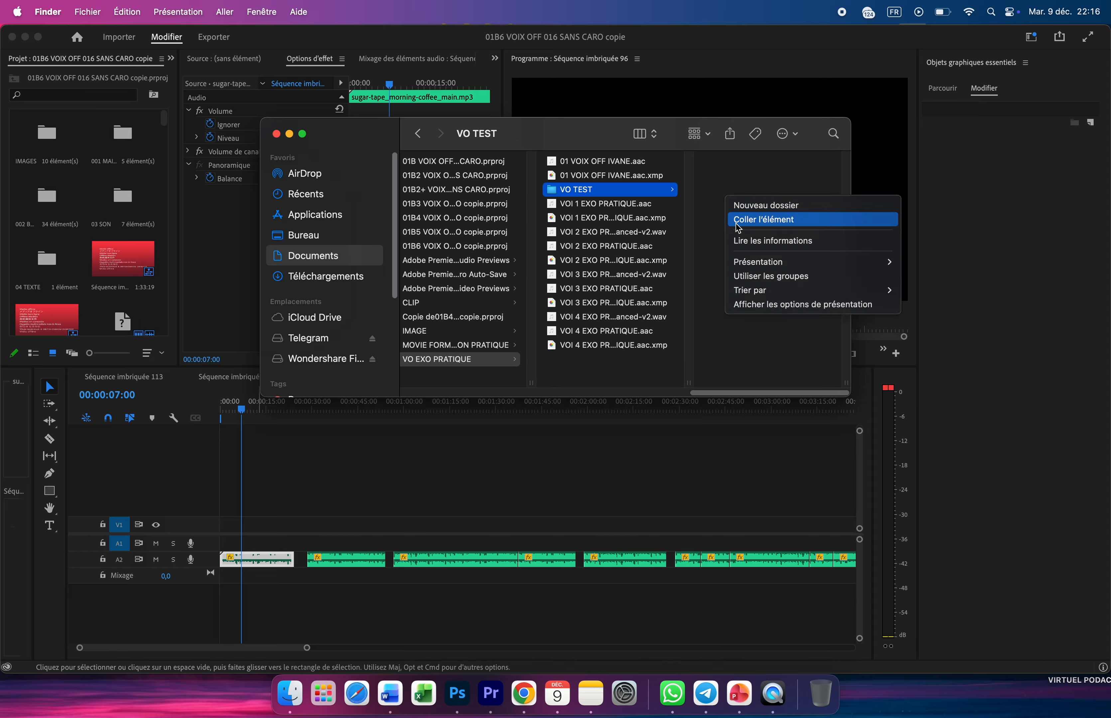
pyautogui.click(750, 221)
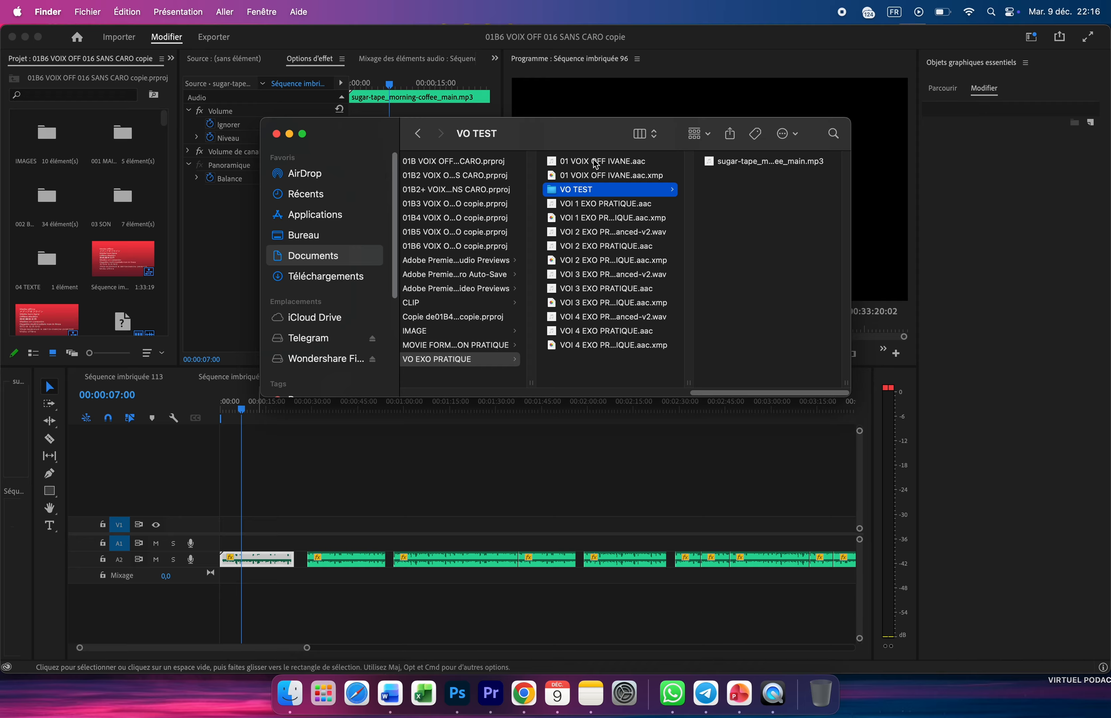
pyautogui.moveTo(591, 165); pyautogui.dragTo(590, 194)
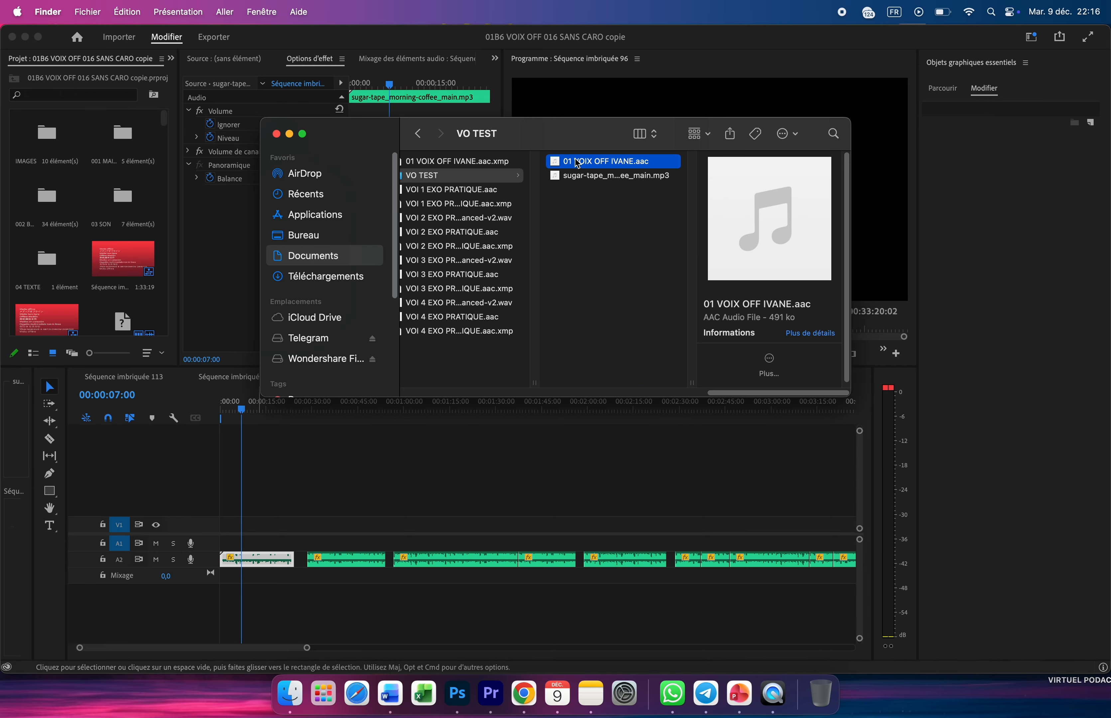
# Step: Preview the "01 VOIX OFF" AAC file and sugar-tape_morning-coffee_main.mp3 in the VO TEST folder
pyautogui.moveTo(744, 207)
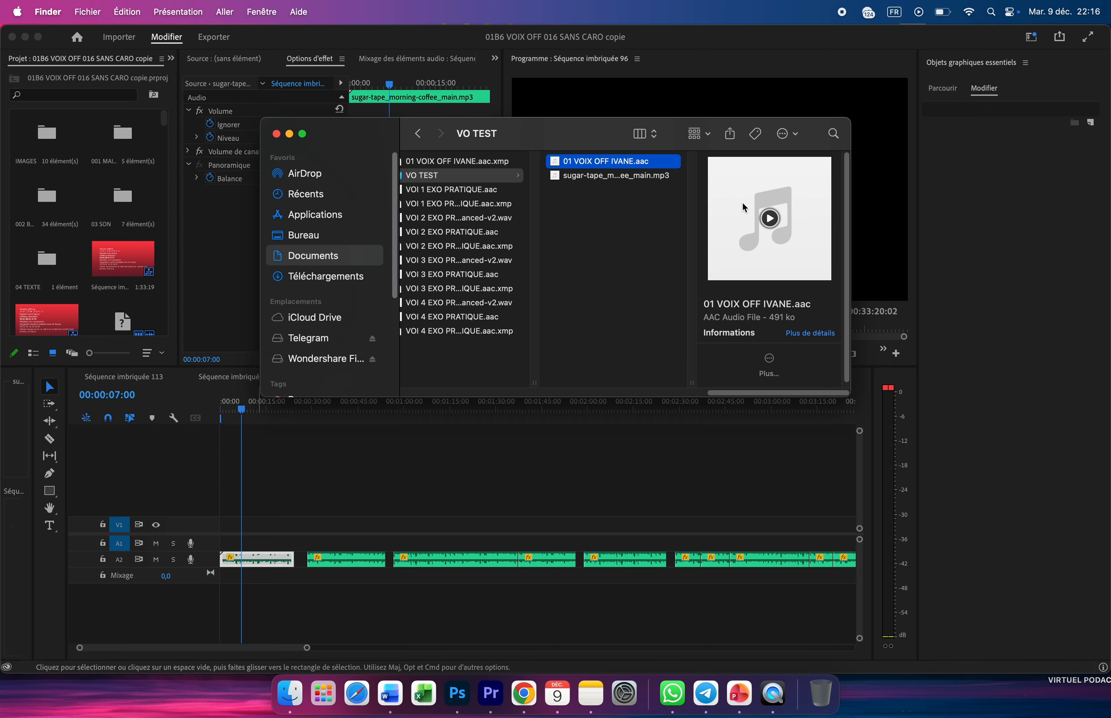
pyautogui.click(771, 223)
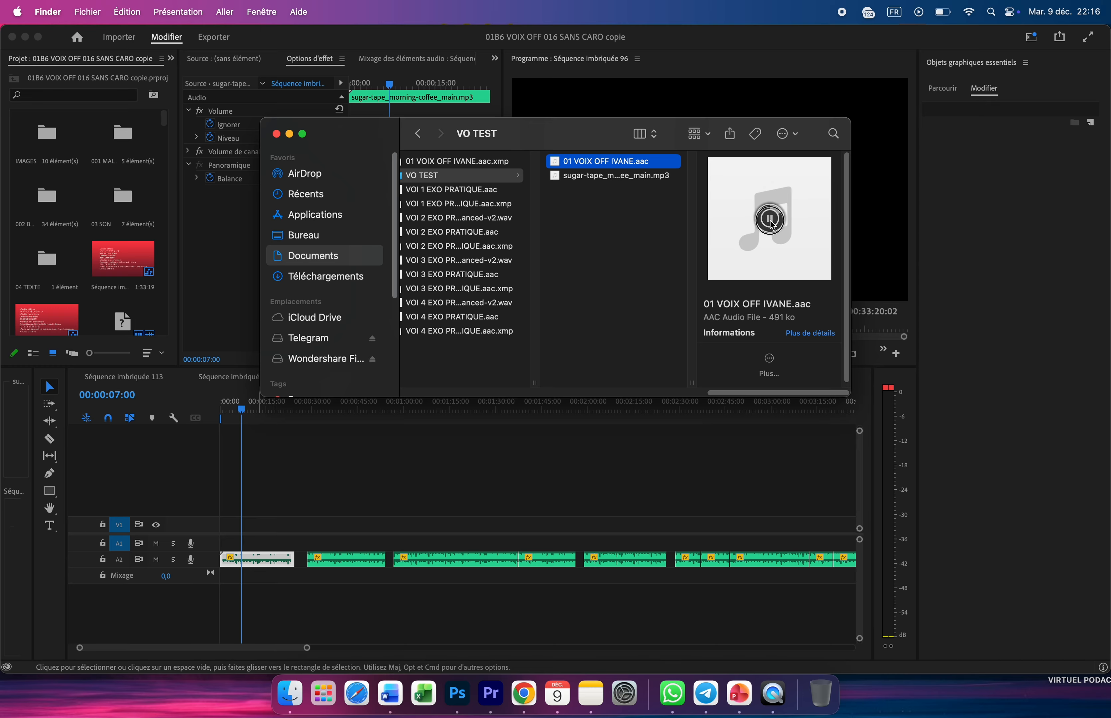
pyautogui.click(561, 177)
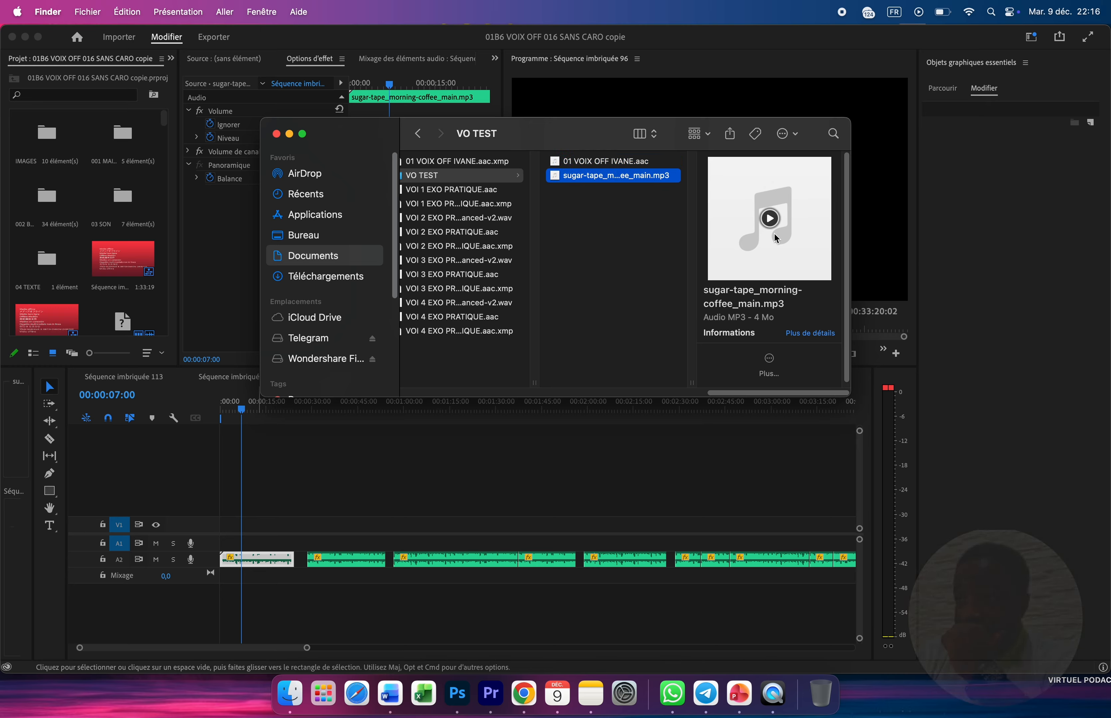
pyautogui.click(772, 219)
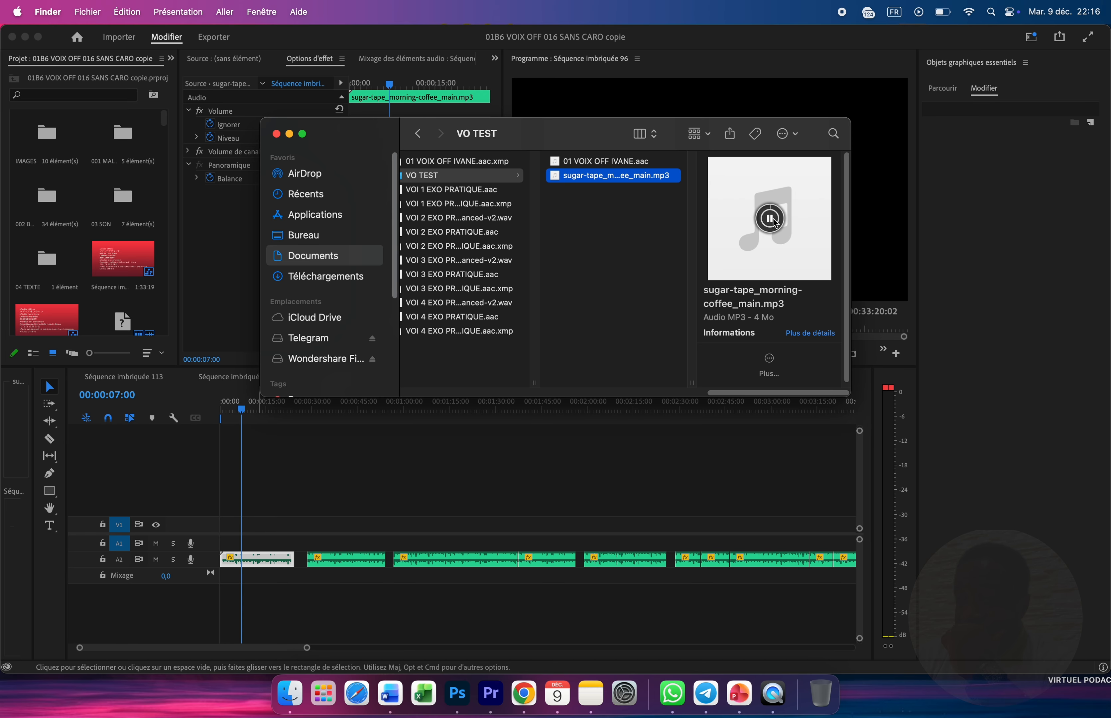
pyautogui.click(773, 220)
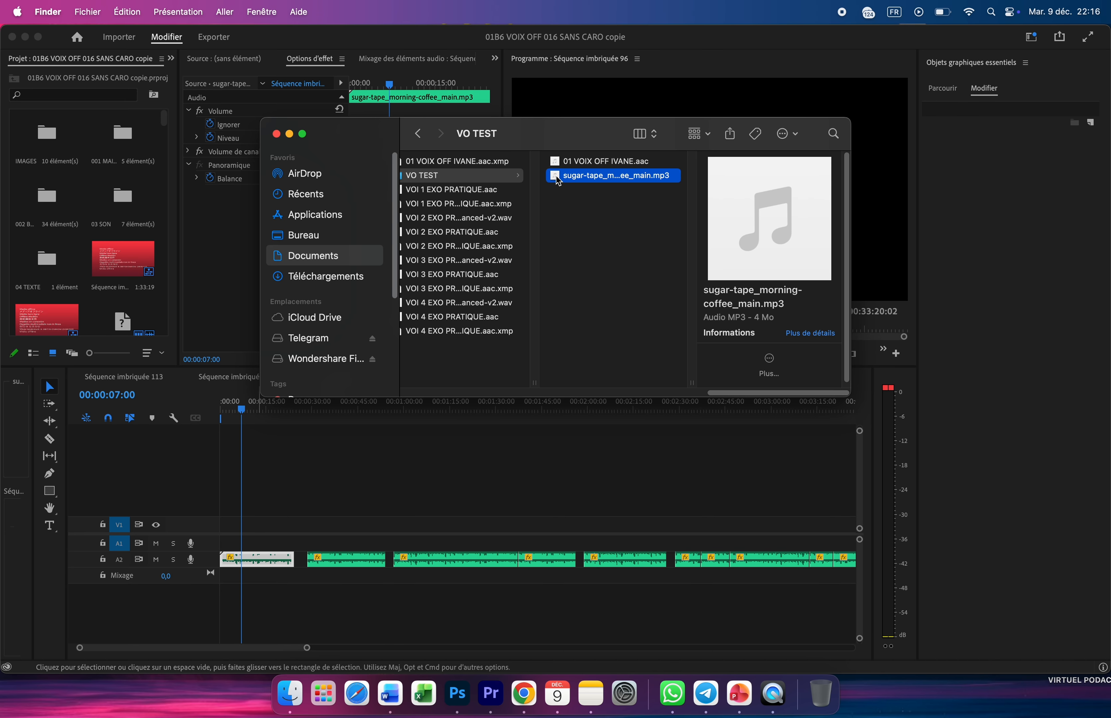
# Step: Return to Premiere Pro and quit the application
pyautogui.click(317, 45)
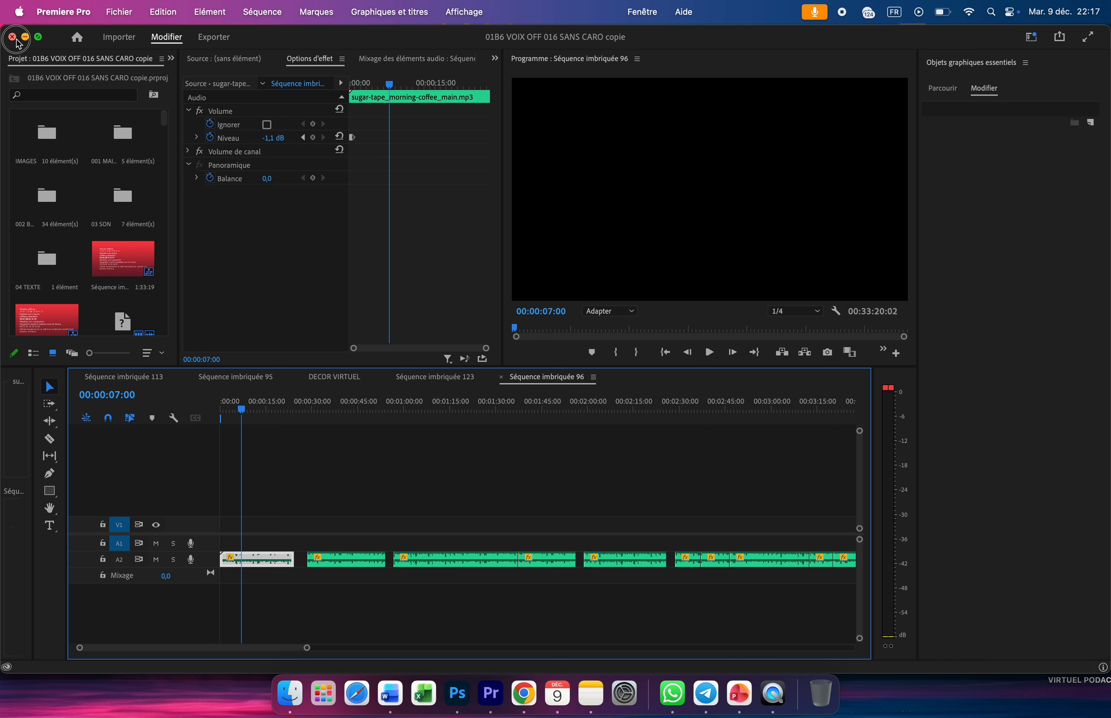
pyautogui.click(66, 18)
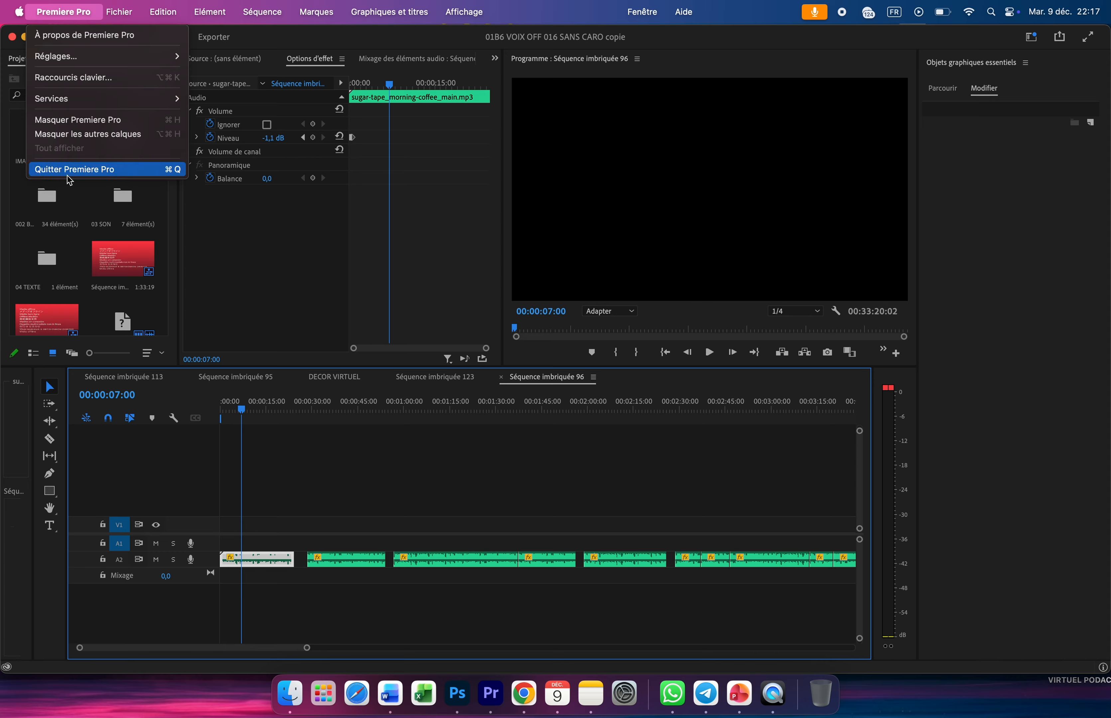
pyautogui.click(93, 171)
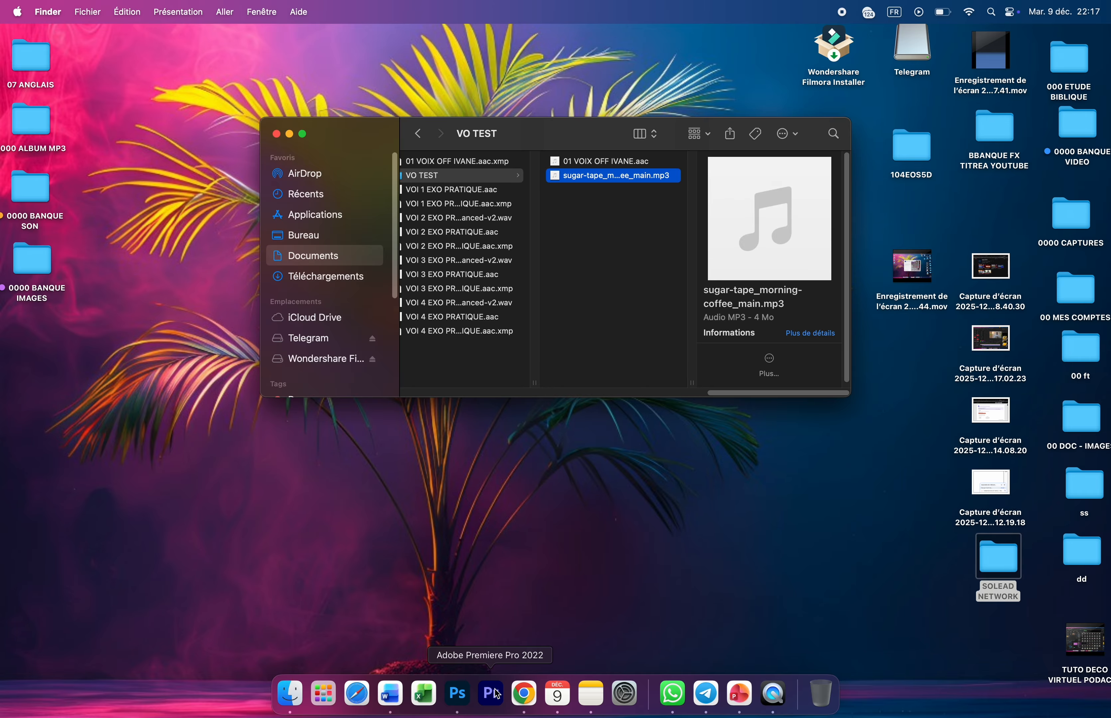
# Step: Switch to Chrome and load google.com in a new tab
pyautogui.click(524, 694)
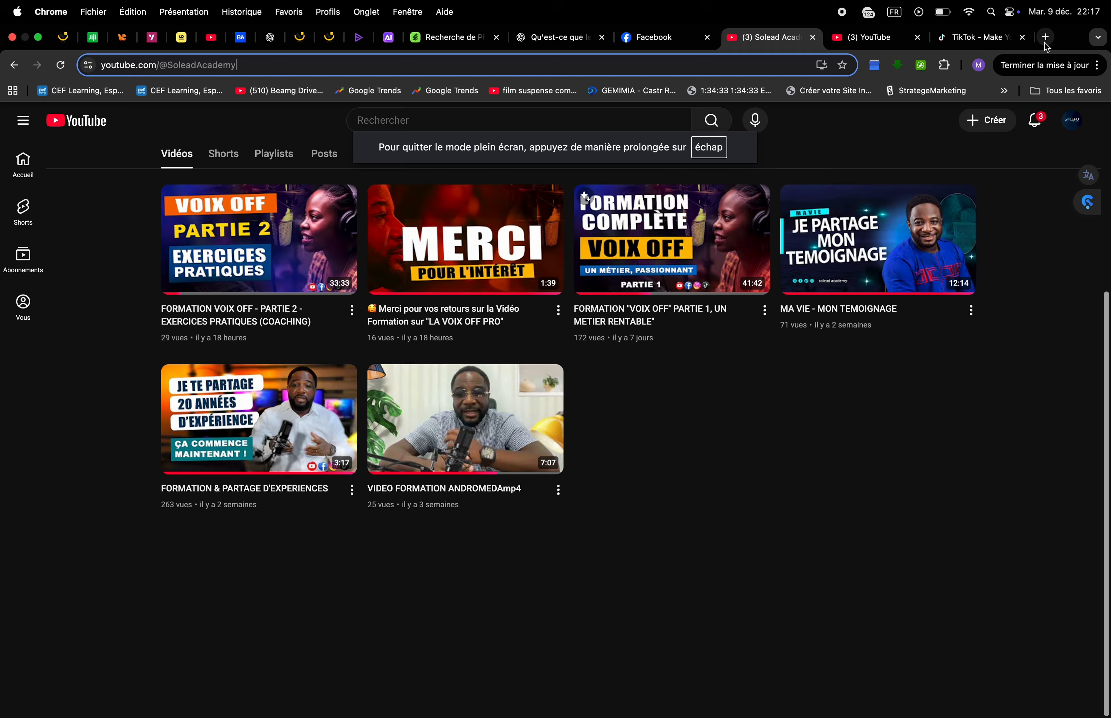
pyautogui.click(1045, 37)
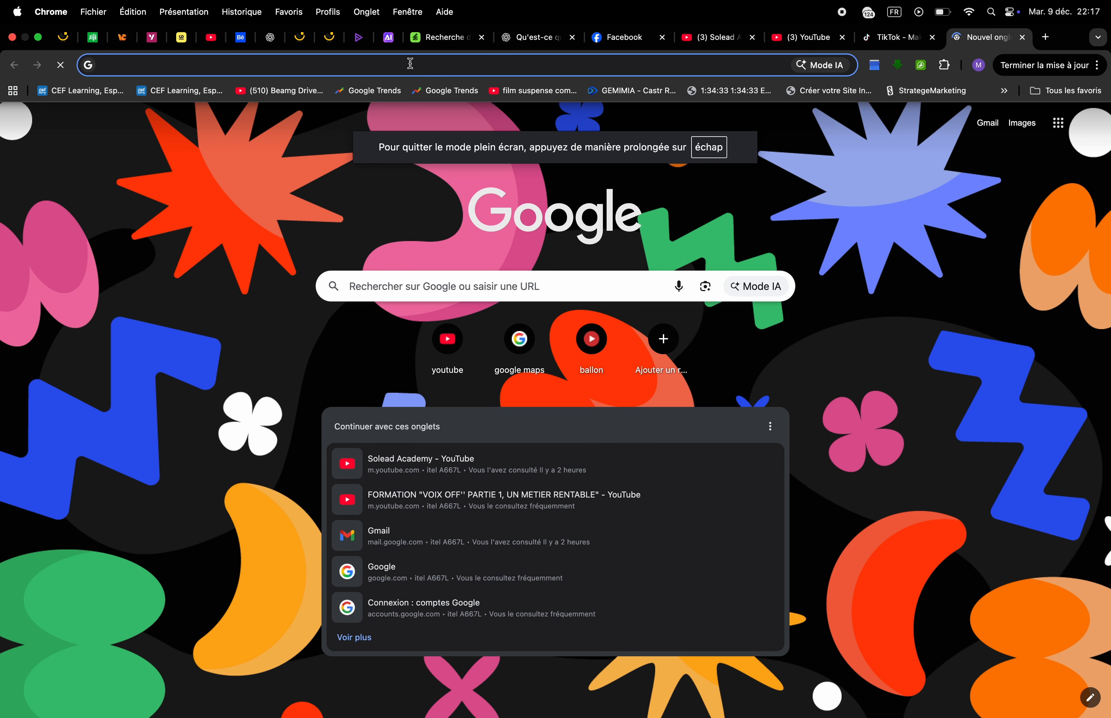
pyautogui.write('google.com')
pyautogui.press('Return')
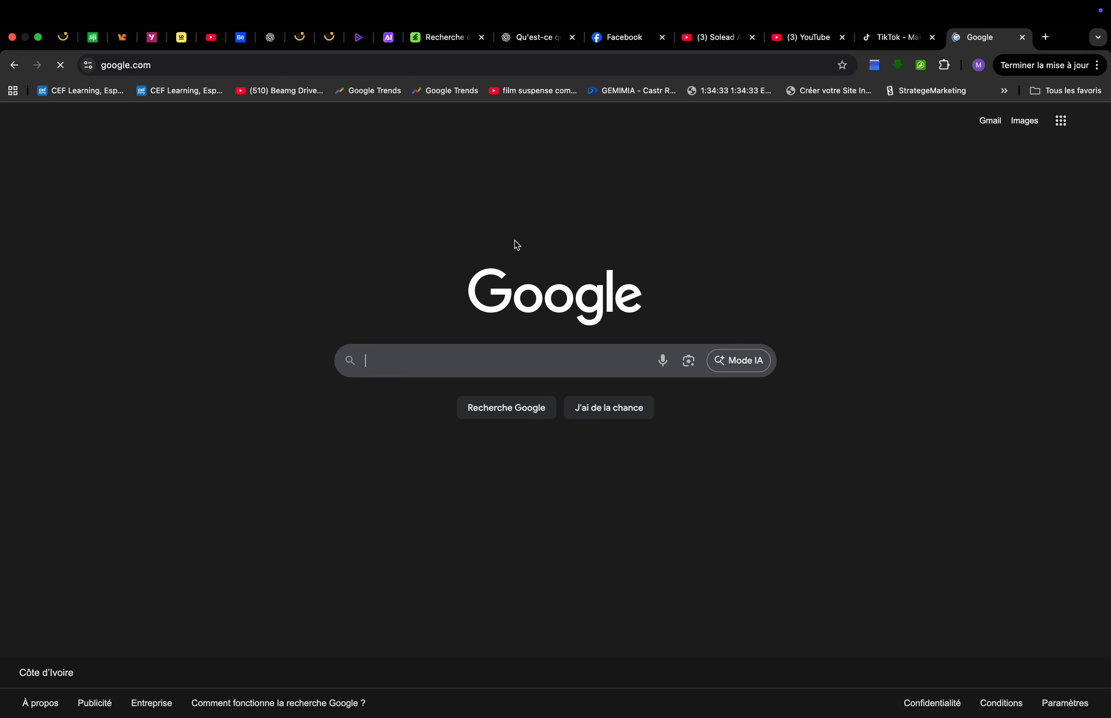
# Step: Search Google for "audacity" and view the image results
pyautogui.write('G')
pyautogui.press('BackSpace')
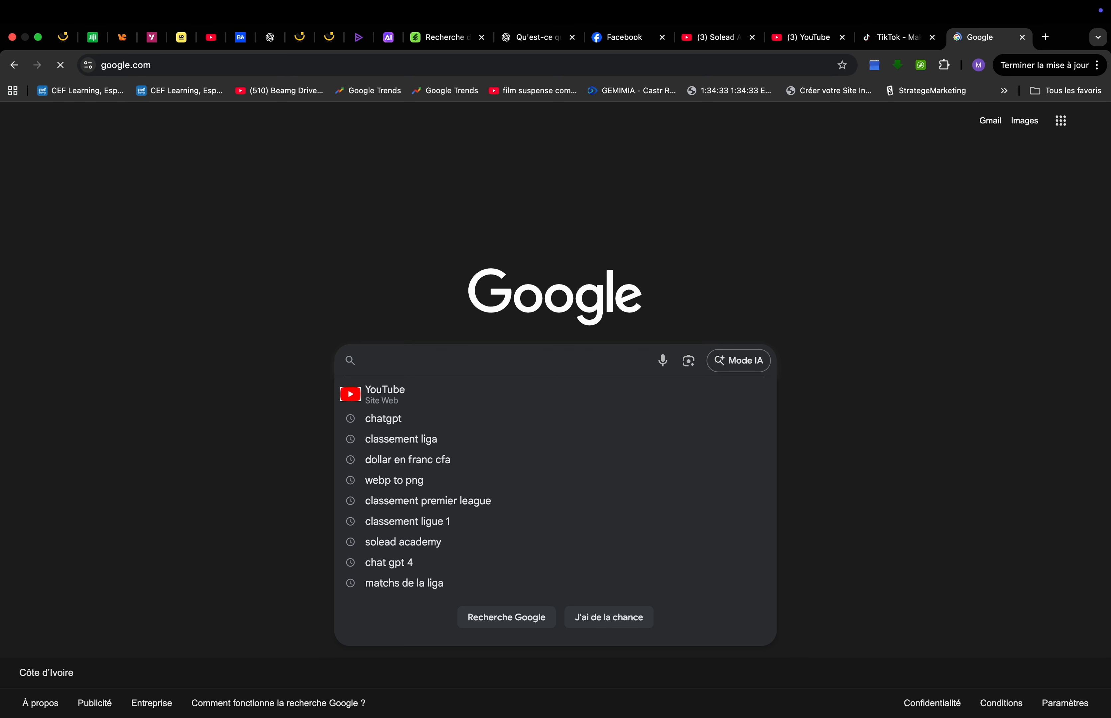
pyautogui.write('AU')
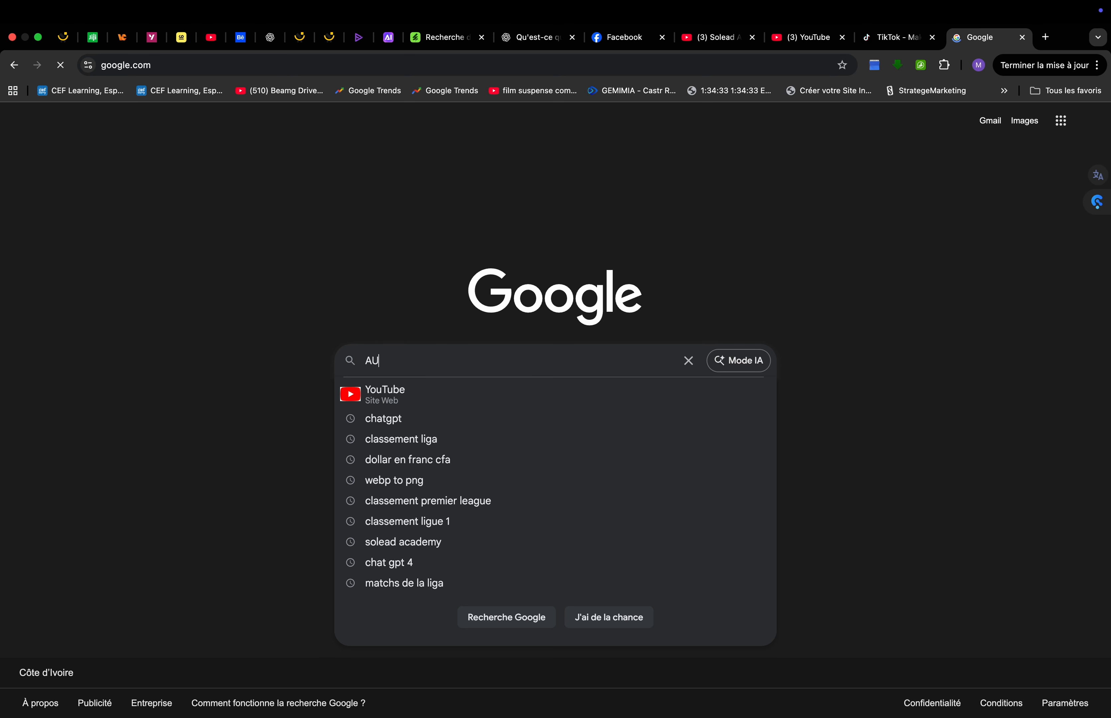
pyautogui.write('DACITY')
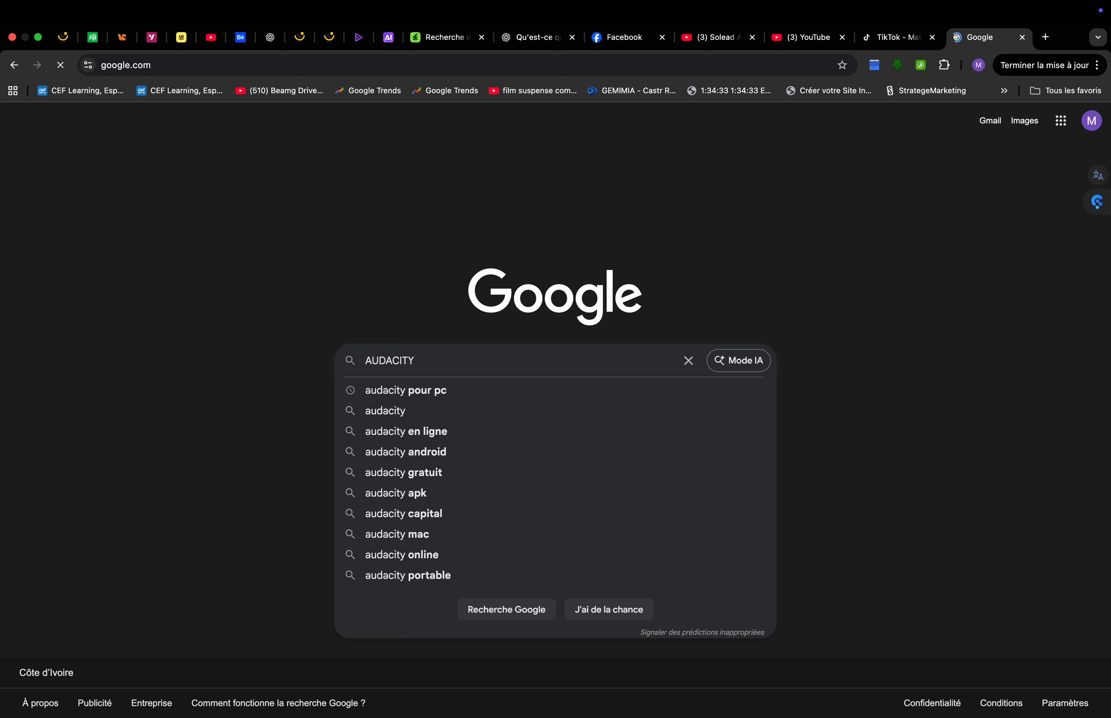
pyautogui.click(396, 415)
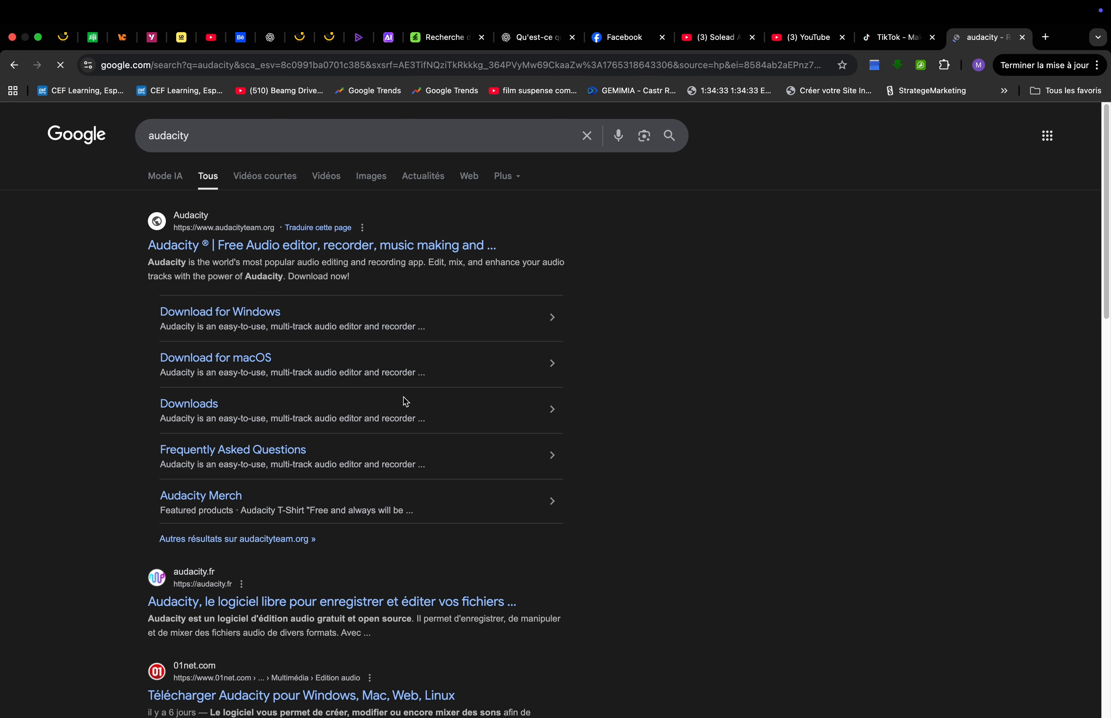
pyautogui.click(370, 181)
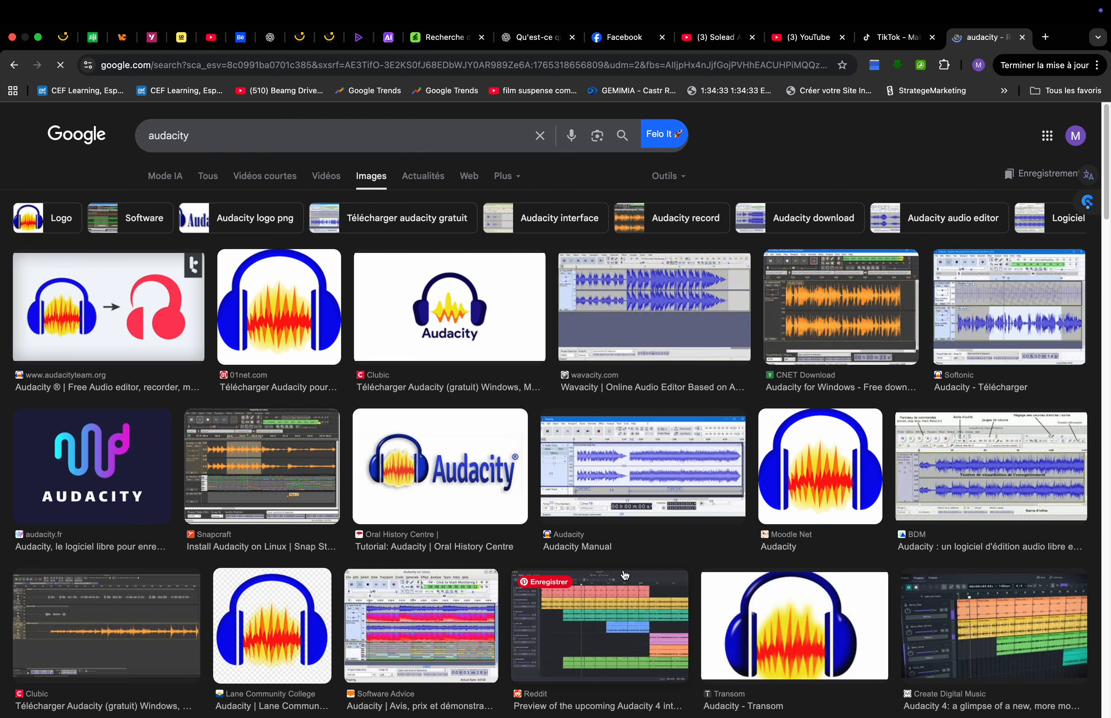
# Step: Find Adobe Audition 2022 with Spotlight, launch it and expand its window to fill the screen
pyautogui.press('super+space')
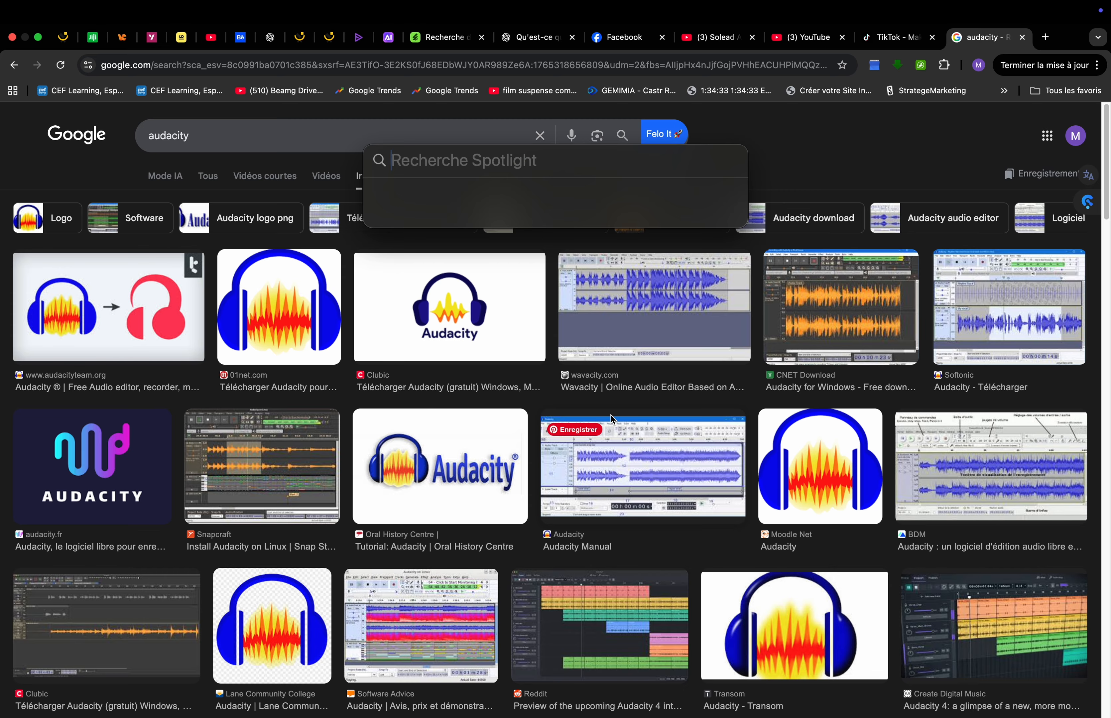
pyautogui.write('AU')
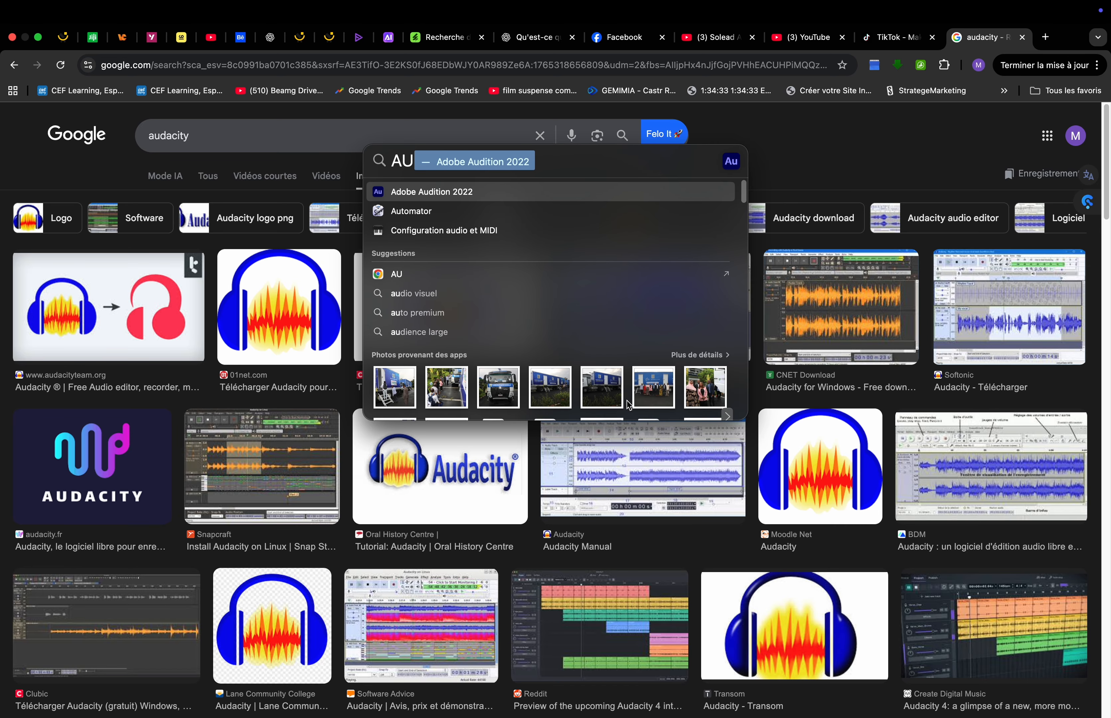
pyautogui.click(436, 194)
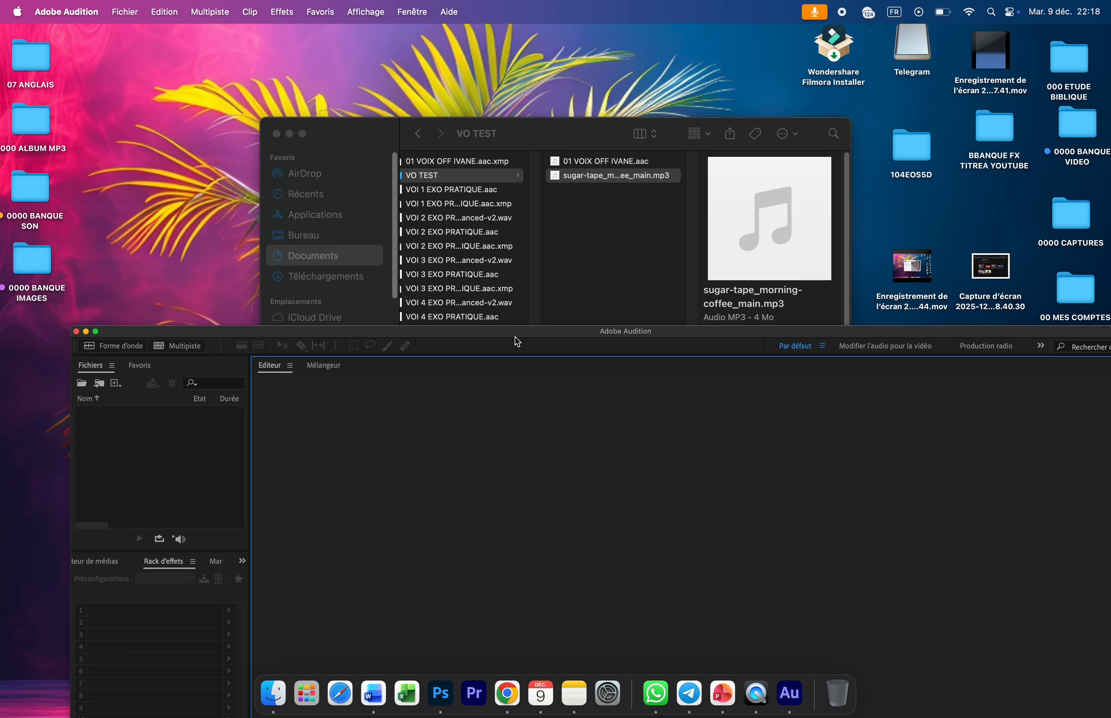
pyautogui.moveTo(515, 336); pyautogui.dragTo(480, 93)
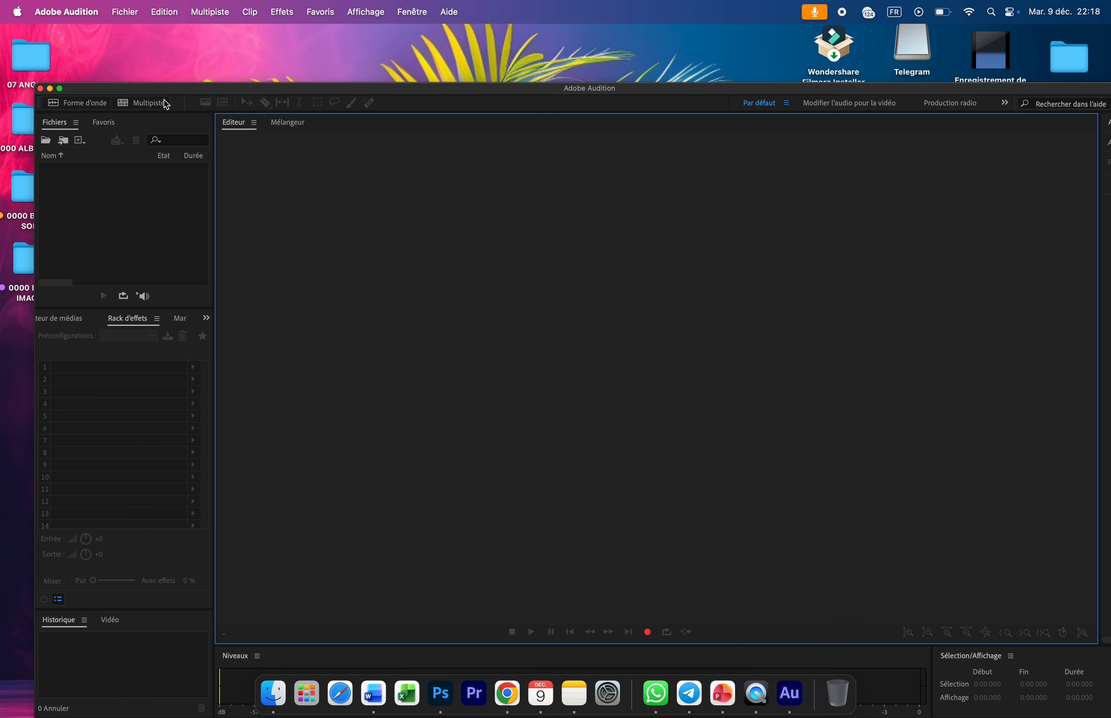
pyautogui.click(60, 89)
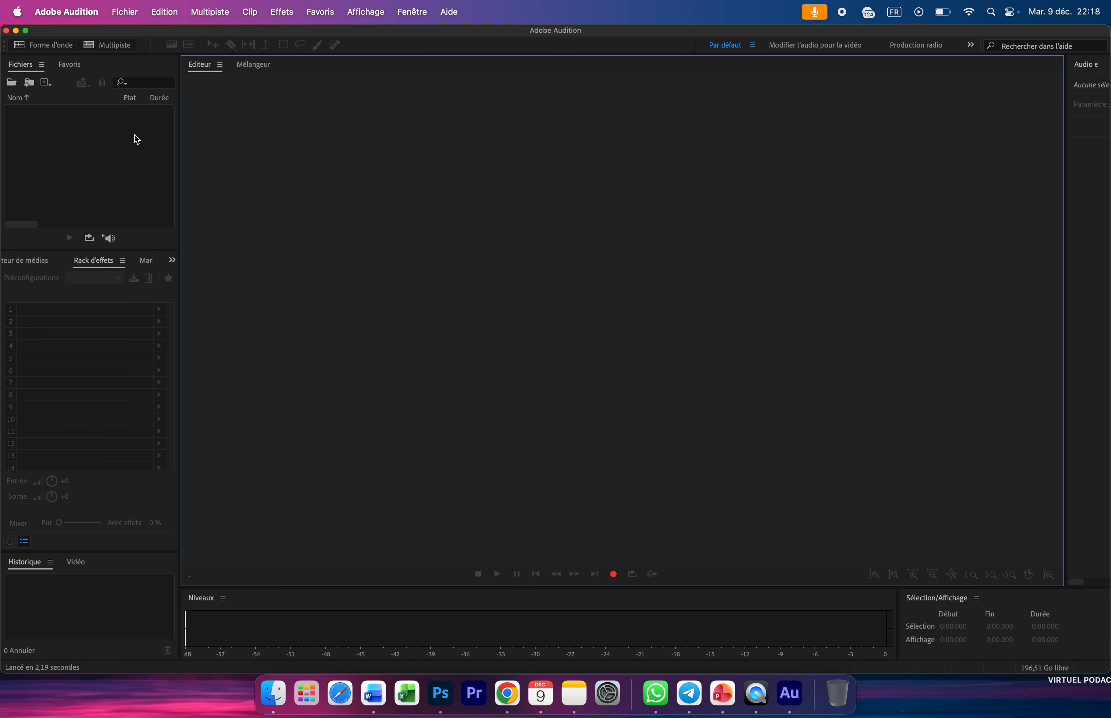
# Step: Adjust the boundary between the editor and the Niveaux area so the level meters are moderately taller
pyautogui.click(71, 158)
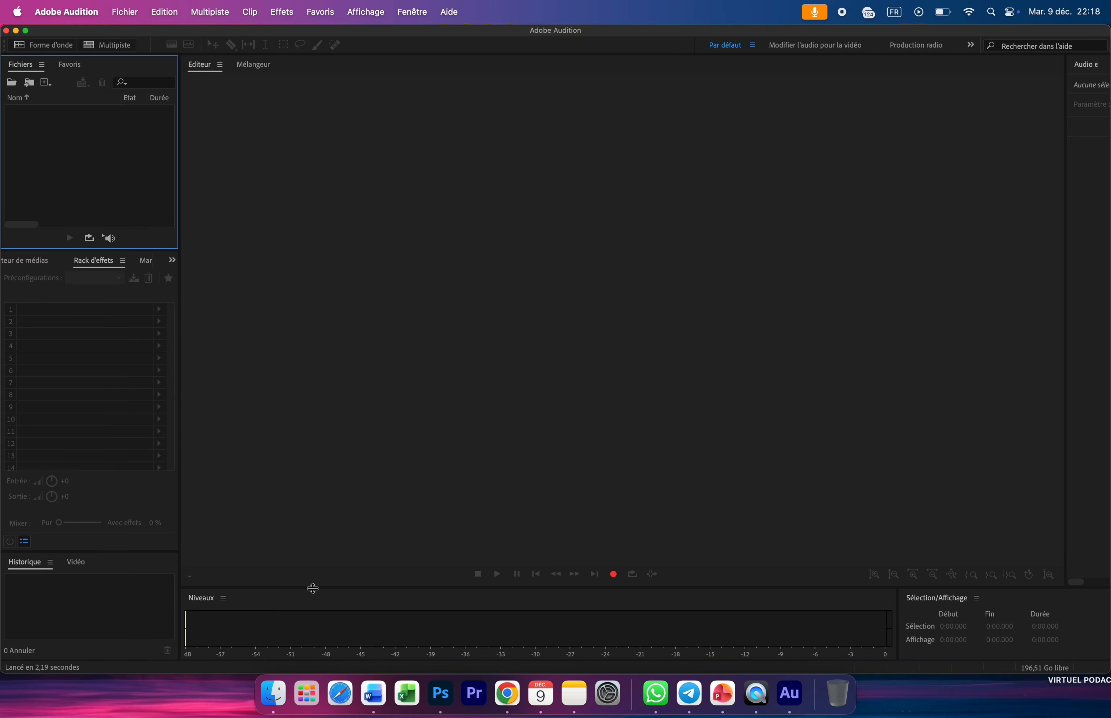
pyautogui.moveTo(311, 587); pyautogui.dragTo(312, 434)
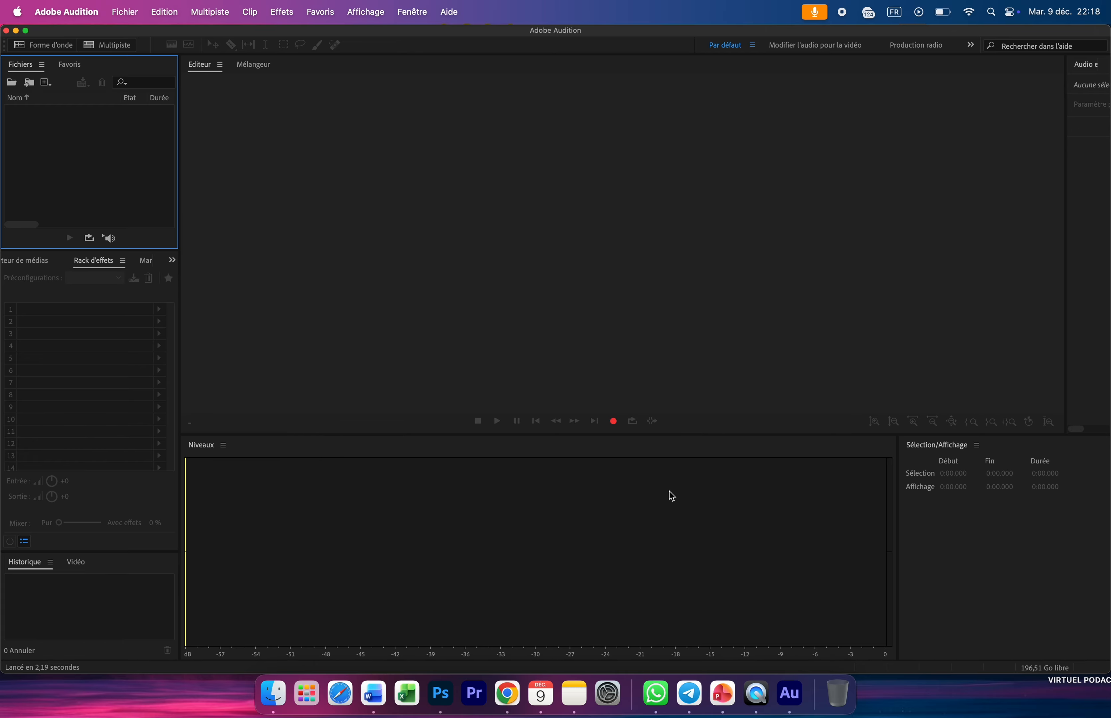
pyautogui.moveTo(379, 436); pyautogui.dragTo(390, 537)
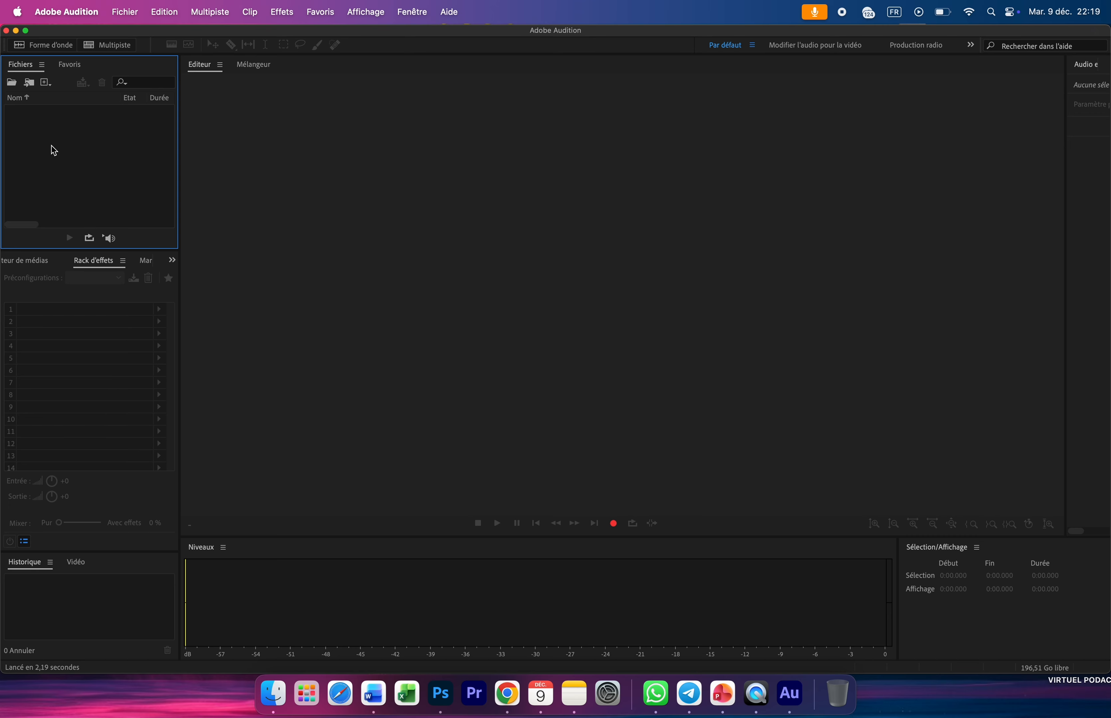
pyautogui.click(126, 12)
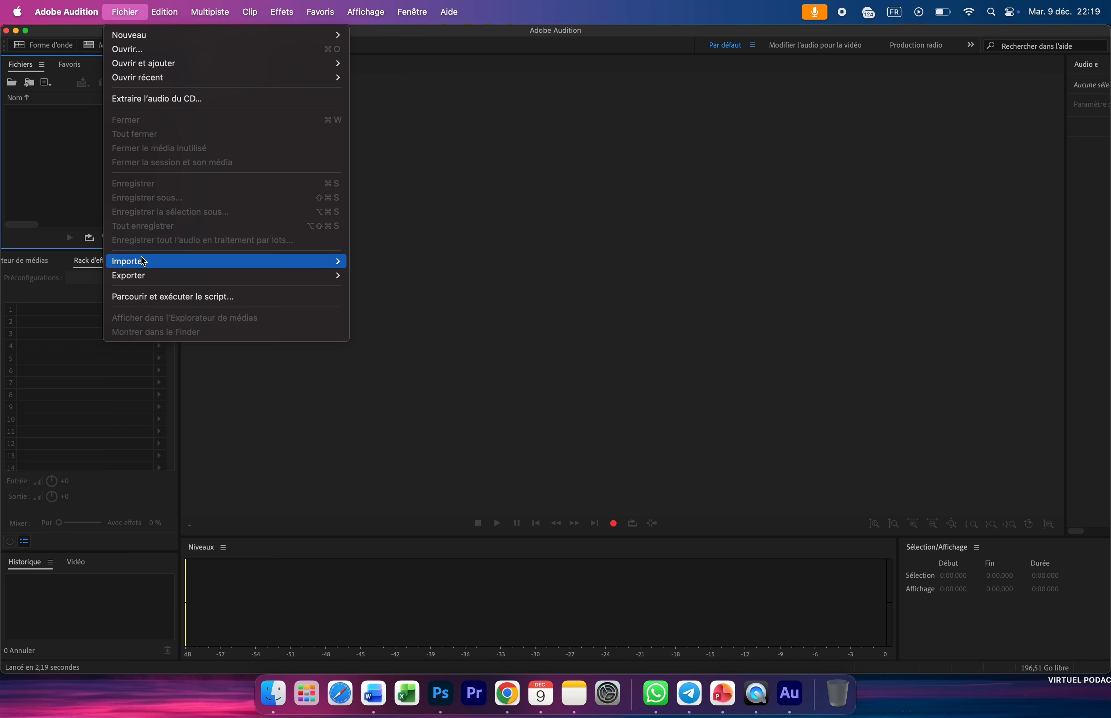
pyautogui.moveTo(218, 260)
pyautogui.click(43, 157)
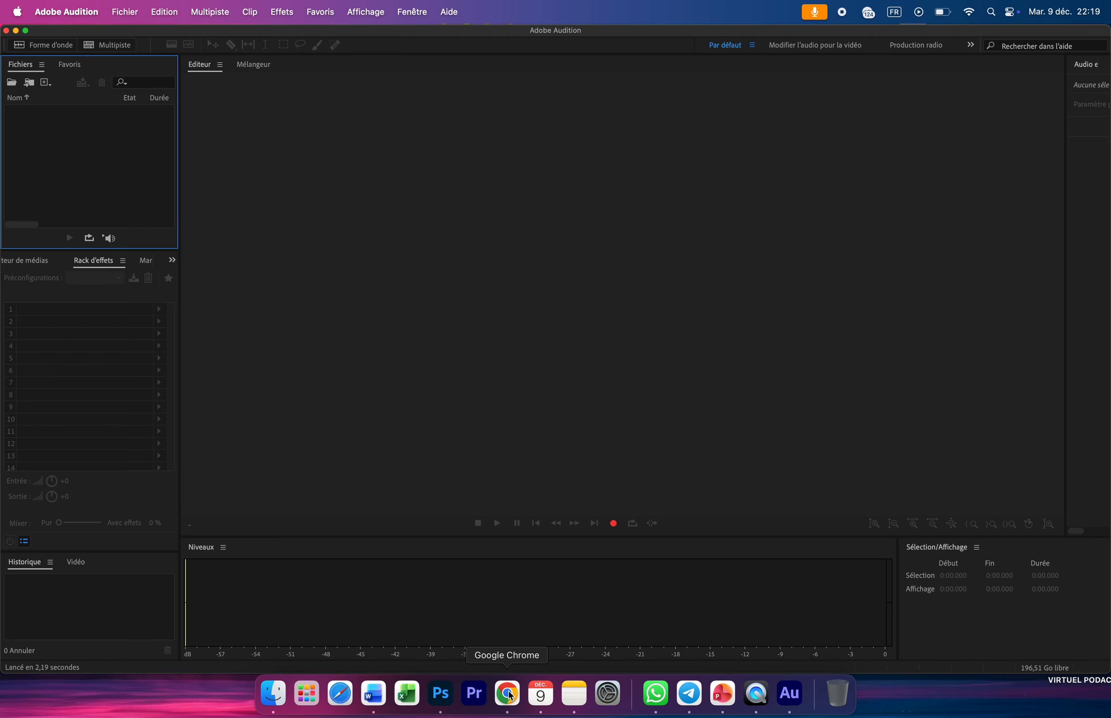
# Step: Bring the "01 VOIX OFF" AAC file and sugar-tape_morning-coffee_main.mp3 from Finder's VO TEST folder into Audition's file list
pyautogui.click(274, 695)
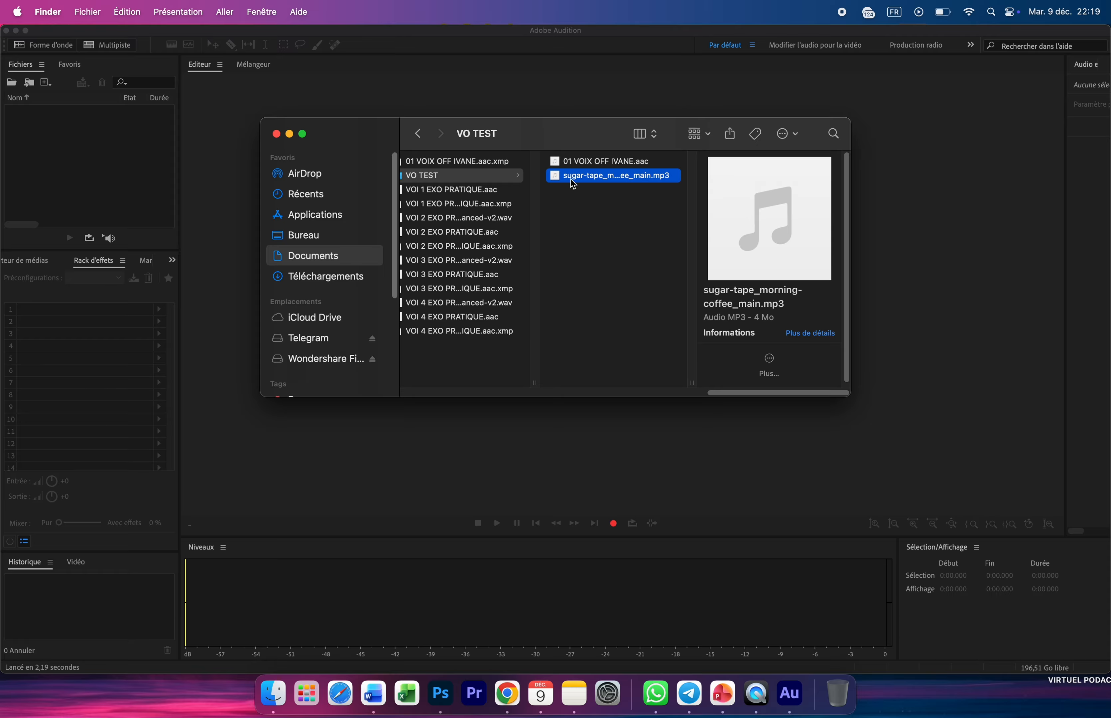
pyautogui.moveTo(560, 166); pyautogui.dragTo(88, 166)
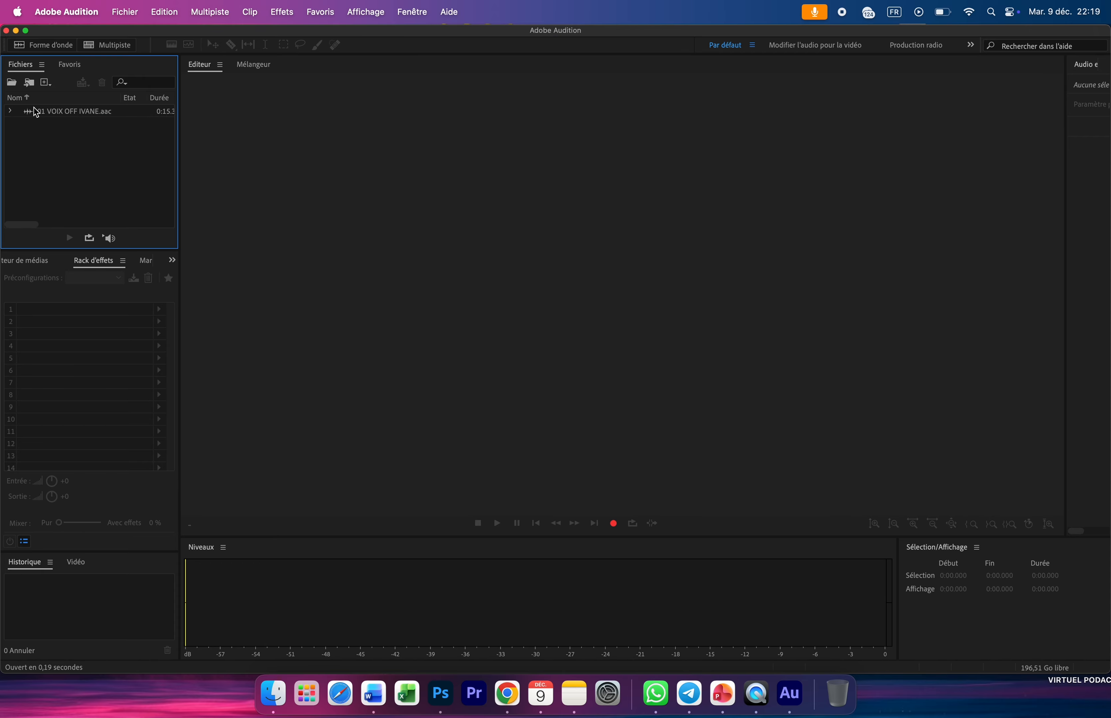
pyautogui.click(273, 695)
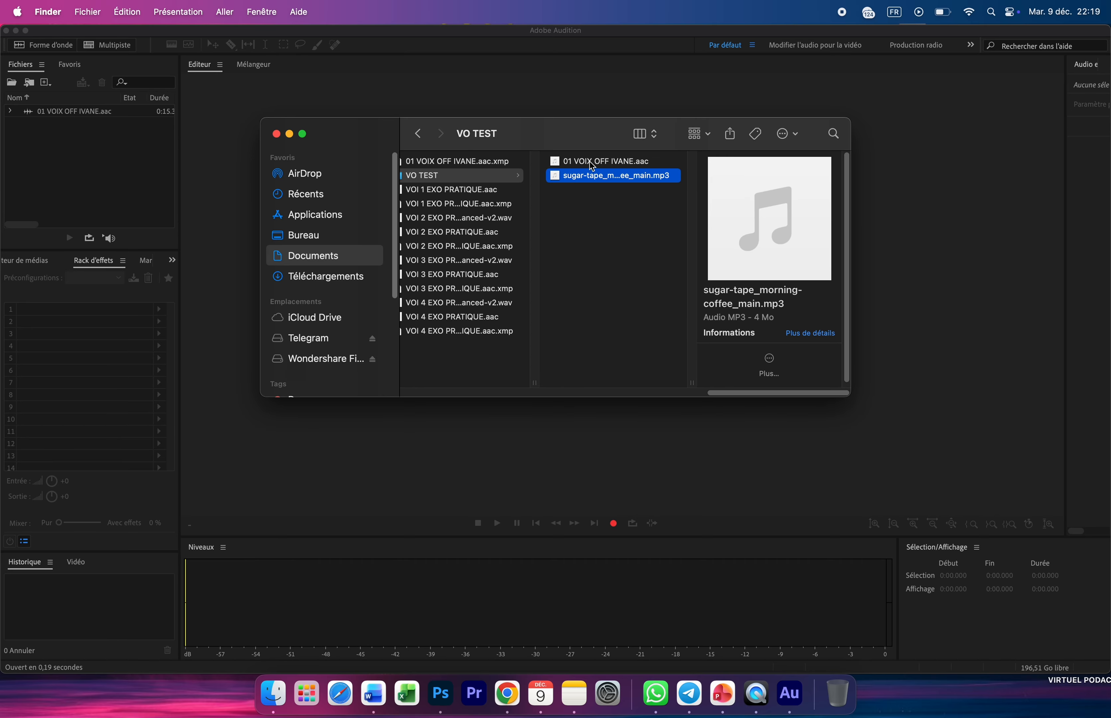
pyautogui.click(577, 209)
pyautogui.moveTo(579, 176); pyautogui.dragTo(88, 189)
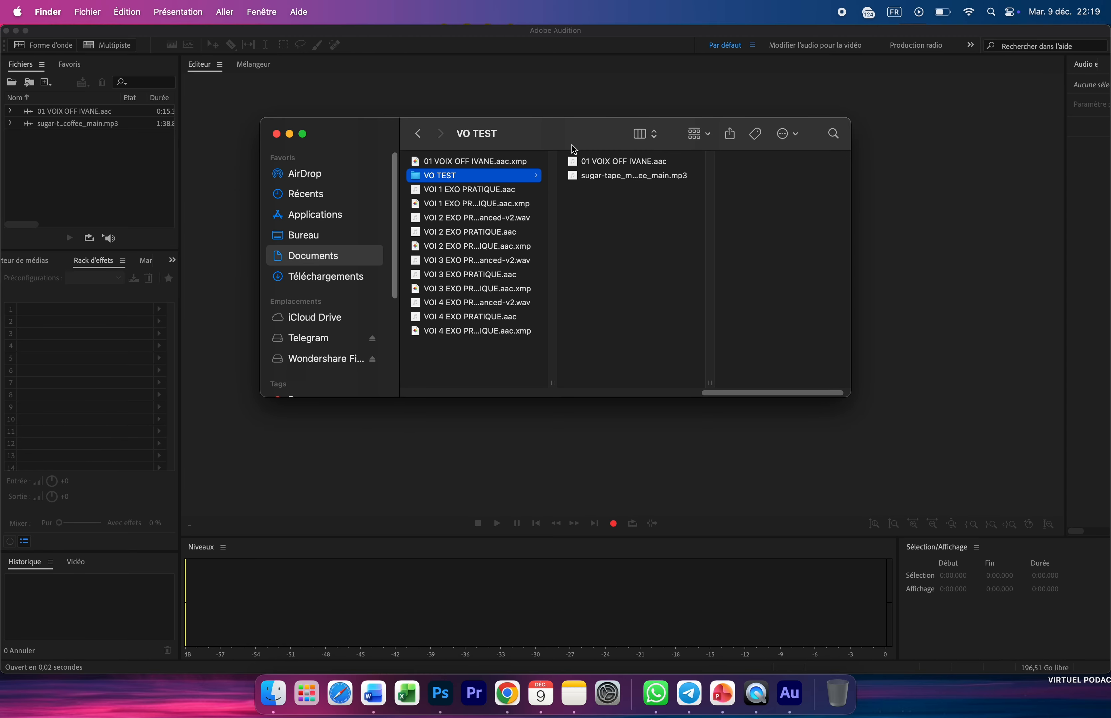
pyautogui.click(105, 164)
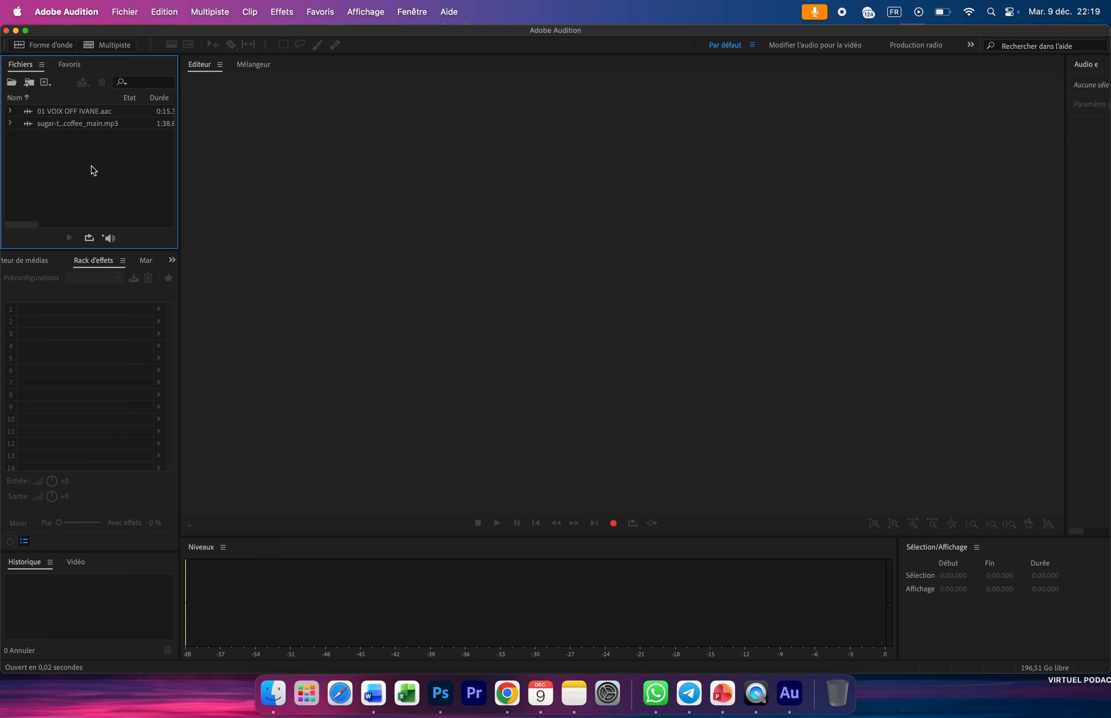
# Step: Open the "01 VOIX OFF" AAC file in the waveform editor and play its first few seconds to check the levels
pyautogui.doubleClick(30, 117)
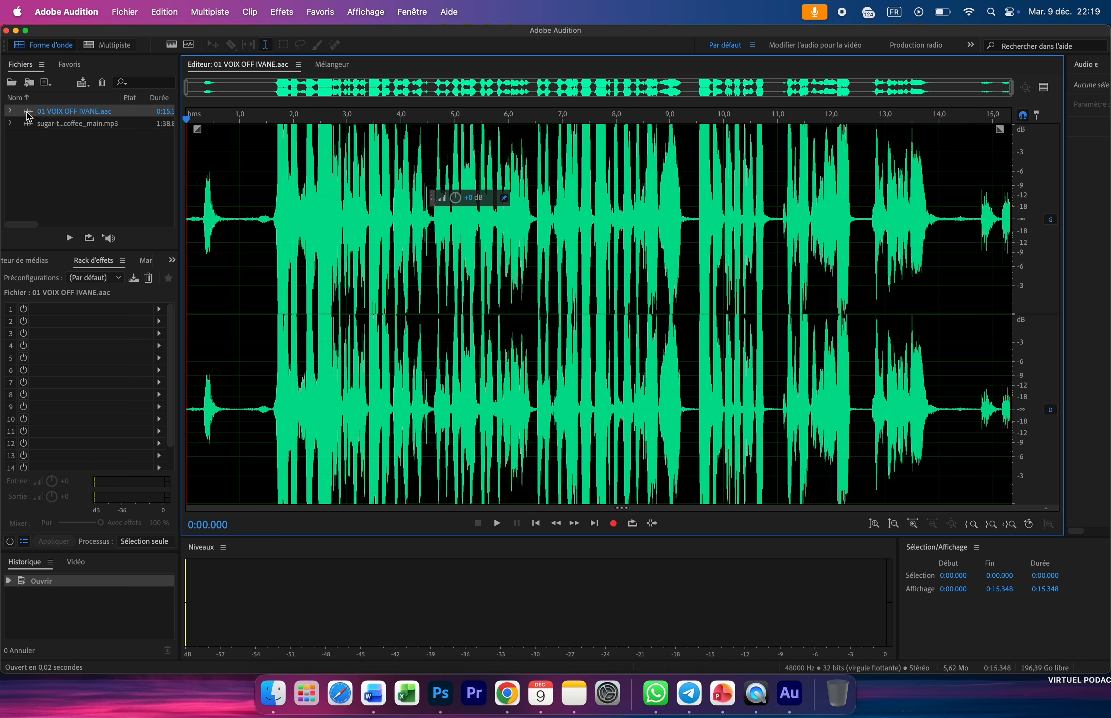
pyautogui.click(195, 235)
pyautogui.press('space')
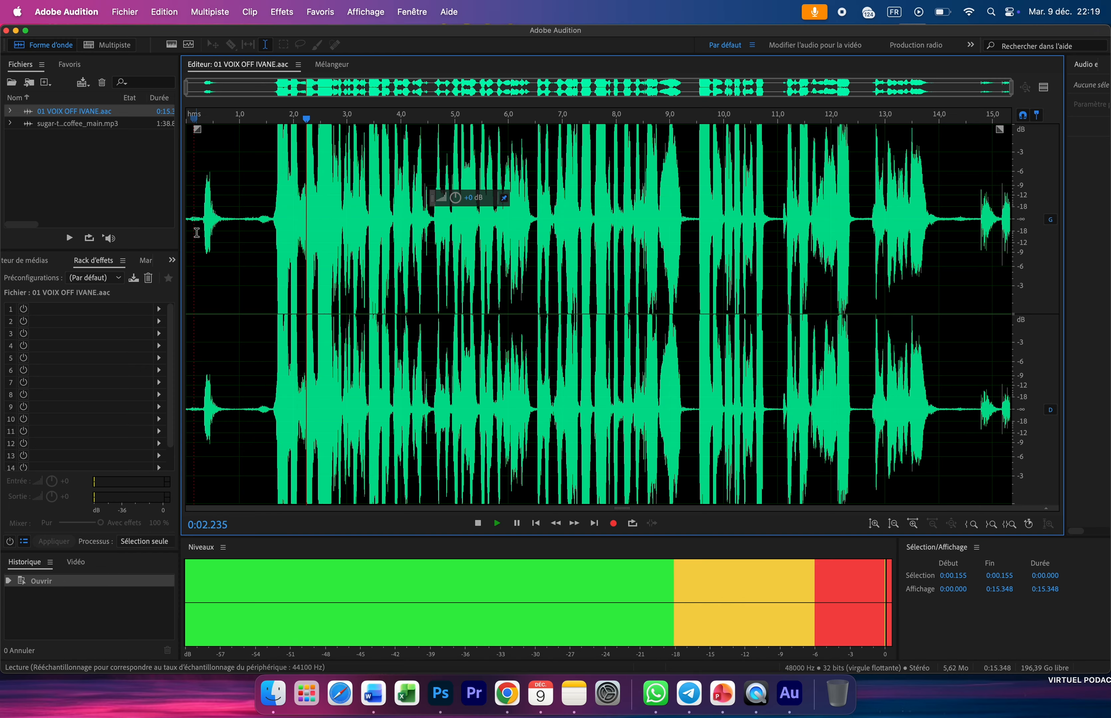
pyautogui.press('space')
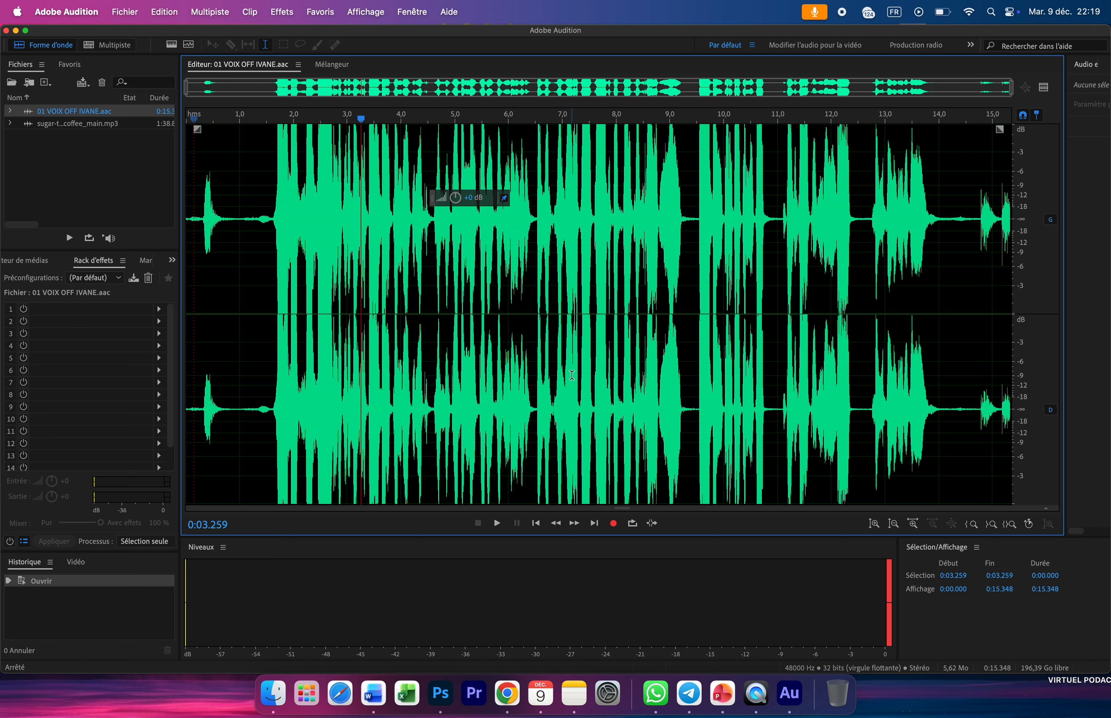
pyautogui.press('space')
pyautogui.press('space')
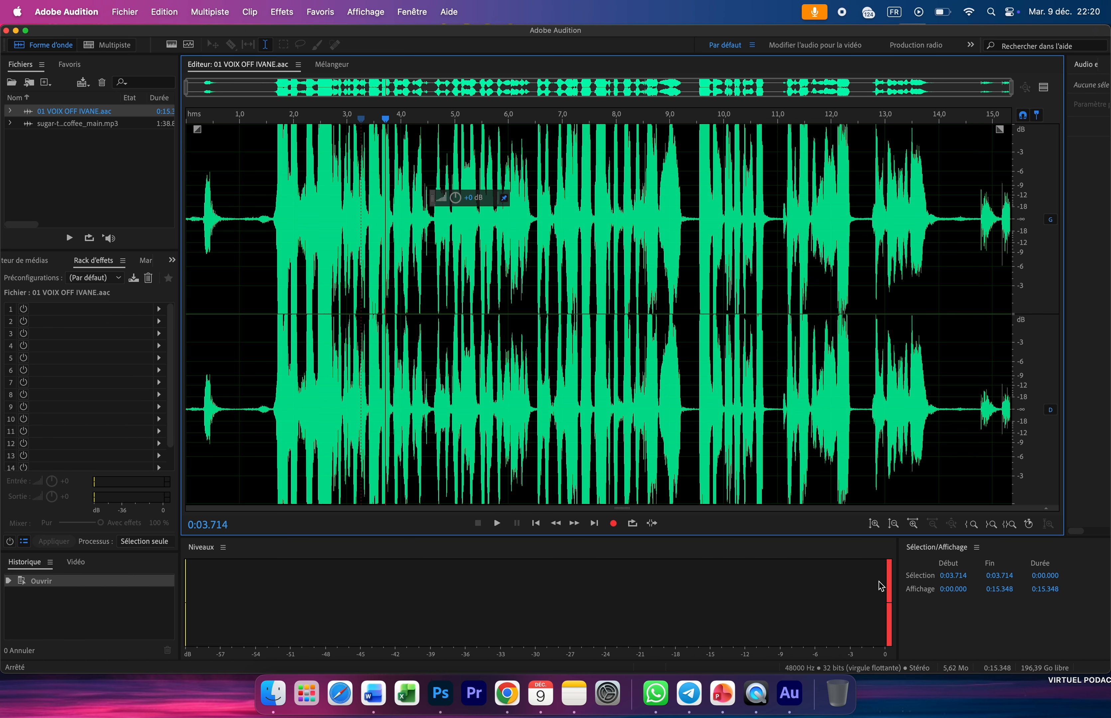
# Step: Lower the whole voice-over's volume so its peaks reach about -6 dB, playing short passages before and after to check the levels
pyautogui.press('space')
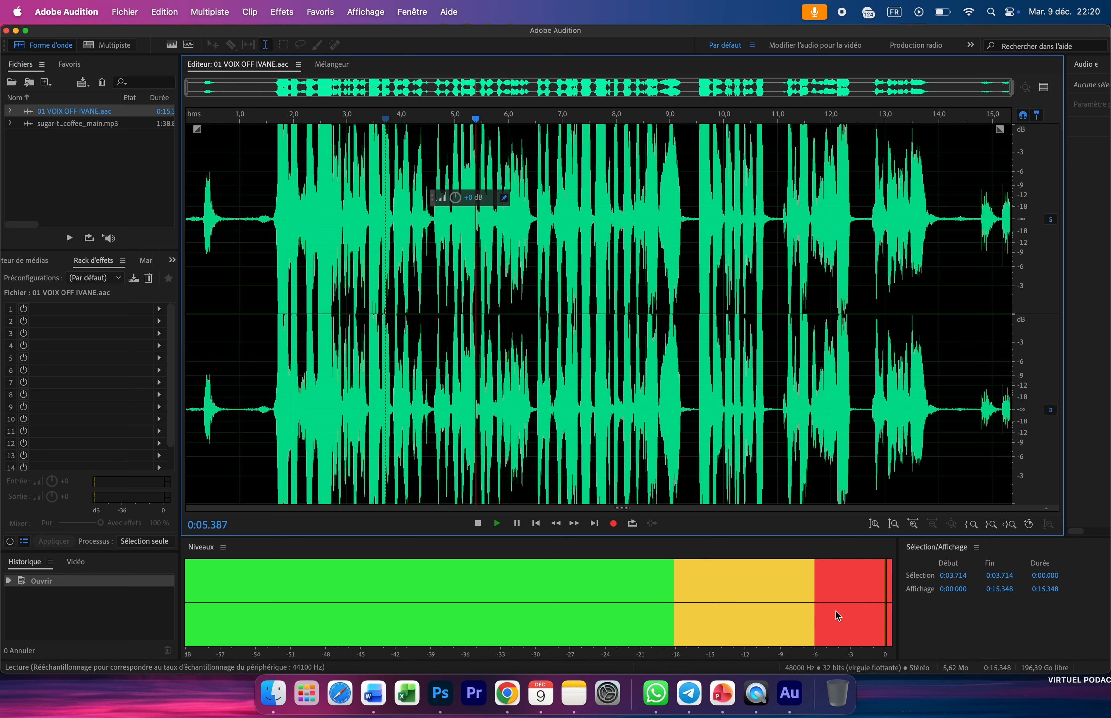
pyautogui.press('space')
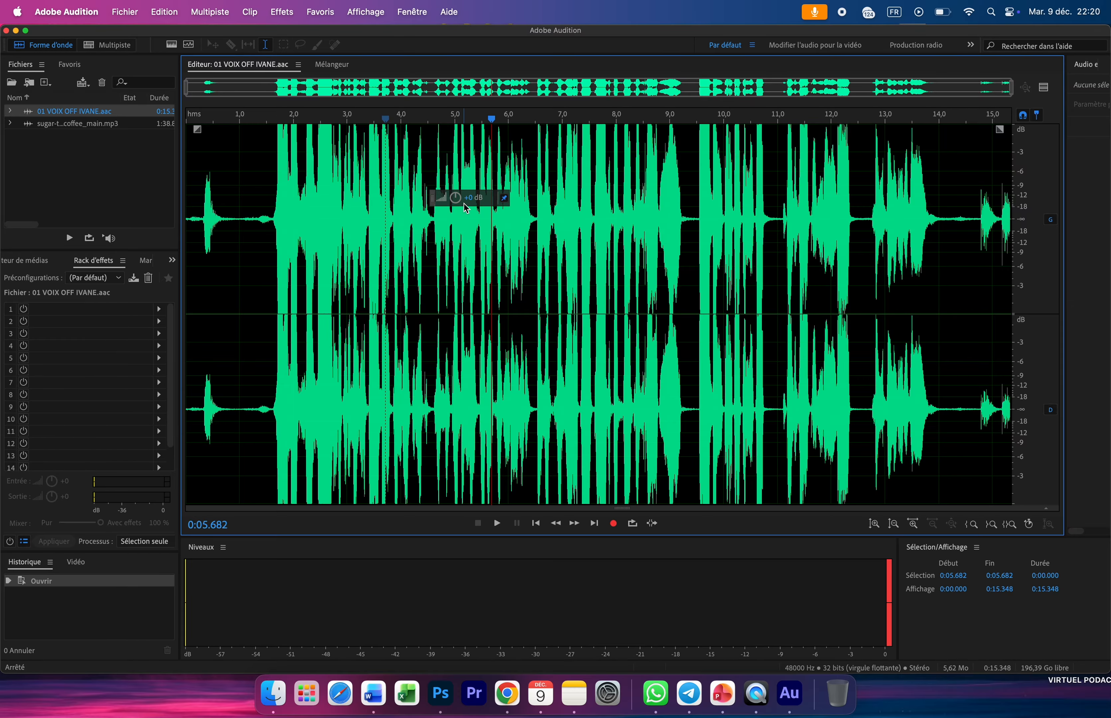
pyautogui.moveTo(469, 204); pyautogui.dragTo(460, 200)
pyautogui.click(266, 243)
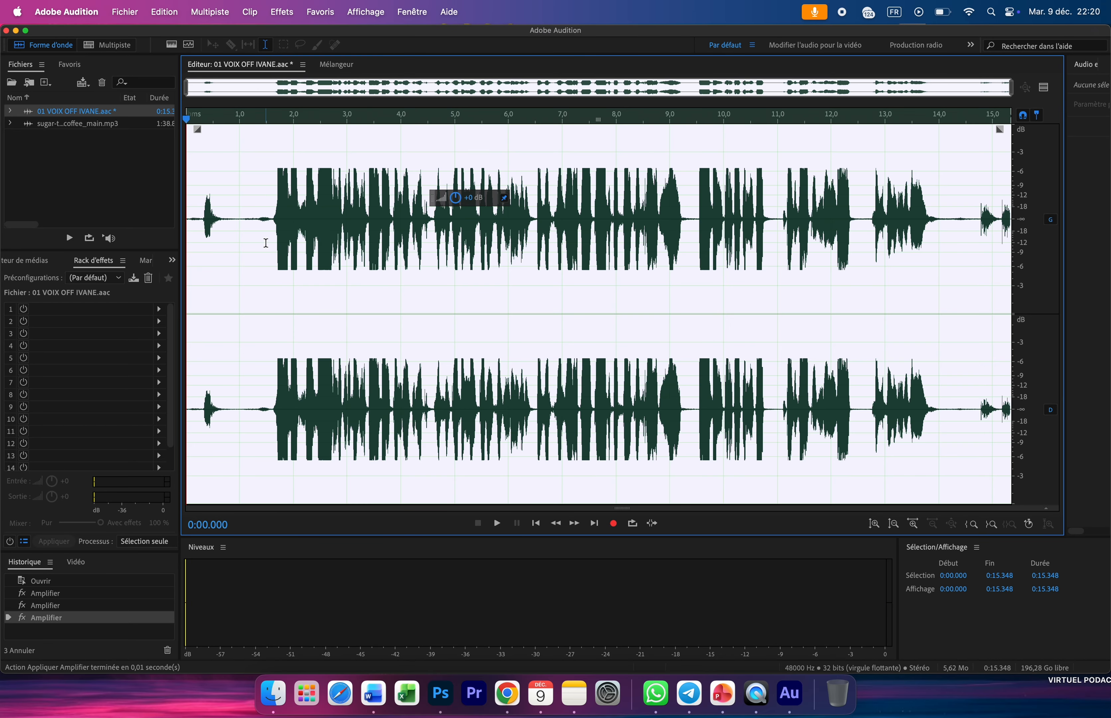
pyautogui.press('space')
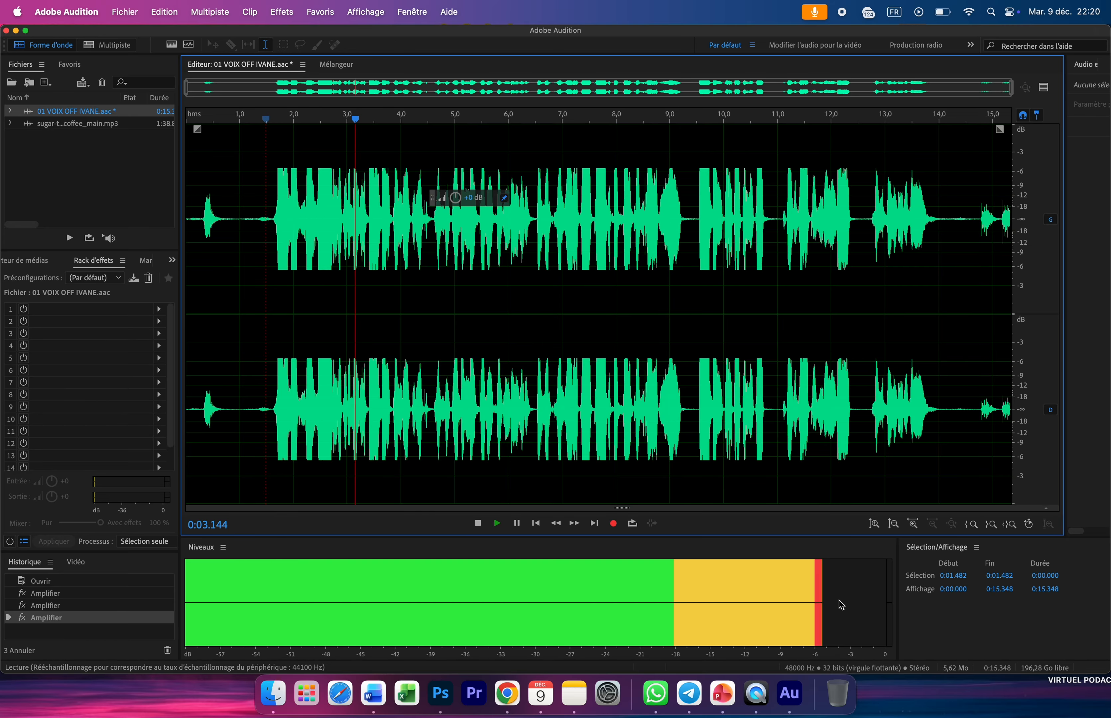
pyautogui.press('space')
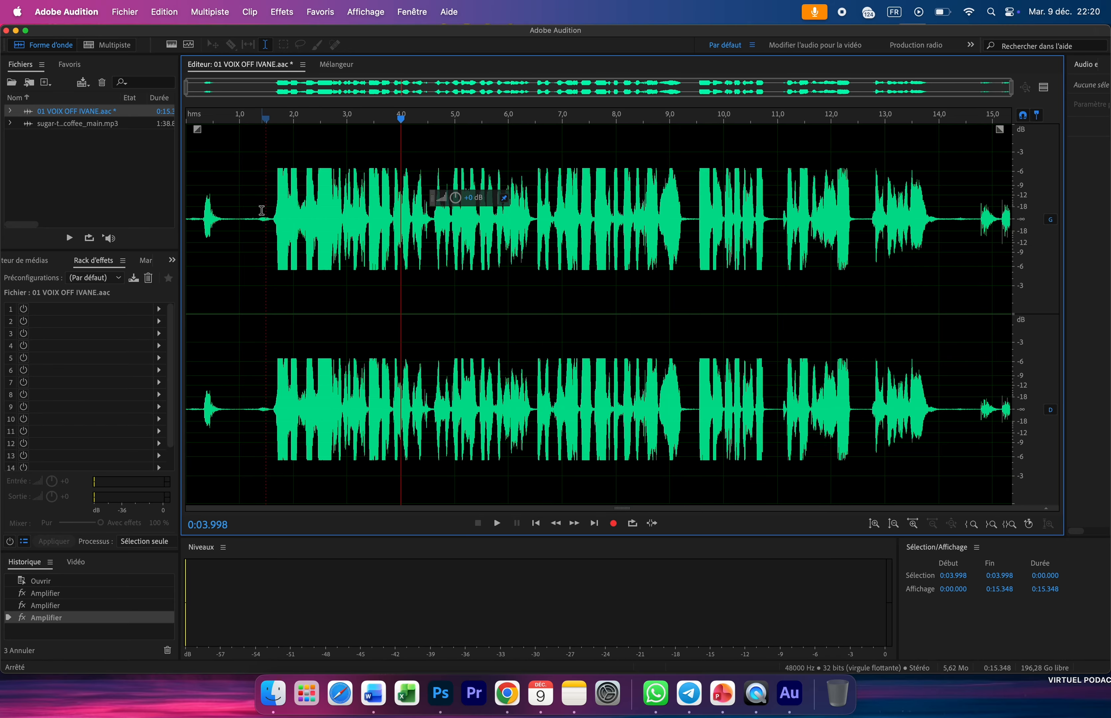
# Step: Delete the first 1.577 seconds of the voice-over, before the speech starts, and play the new beginning
pyautogui.moveTo(272, 220); pyautogui.dragTo(147, 224)
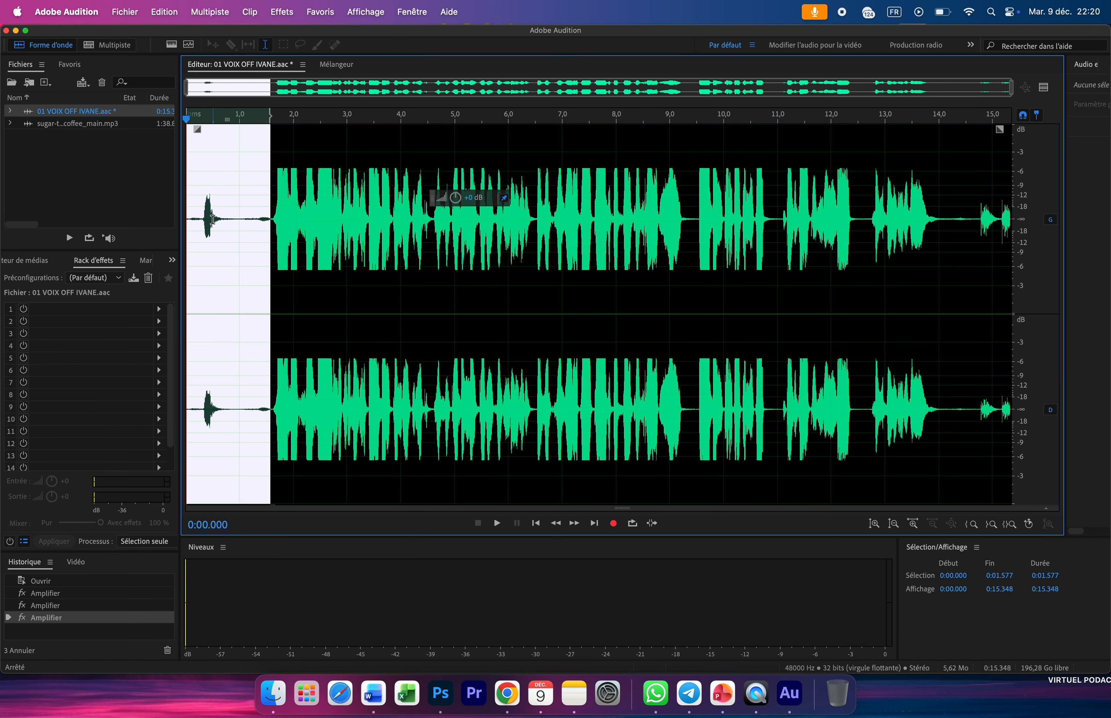
pyautogui.press('Delete')
pyautogui.press('space')
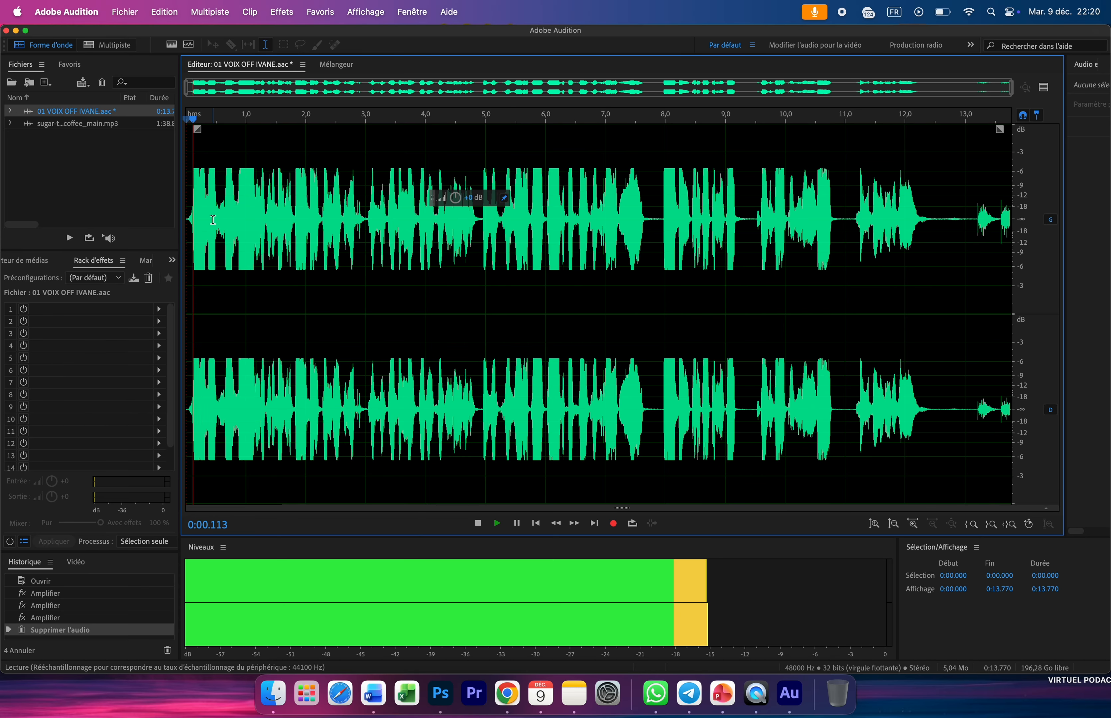
pyautogui.press('space')
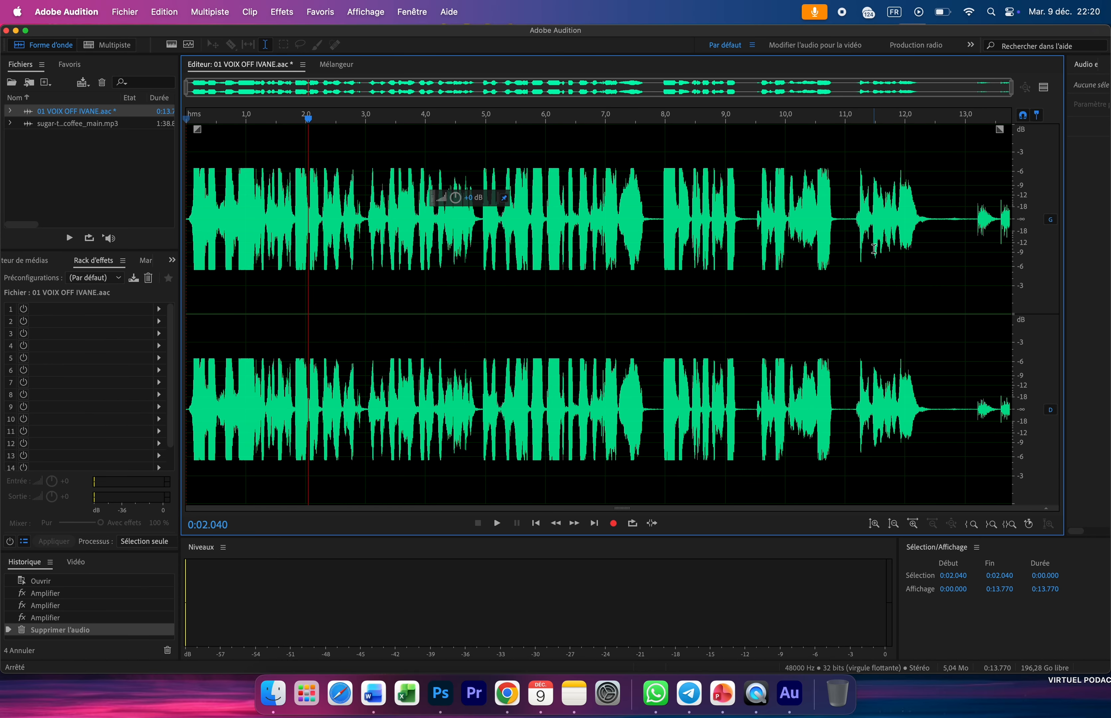
# Step: Play the voice-over's ending and delete everything from 0:12.548 to the end
pyautogui.click(868, 235)
pyautogui.press('space')
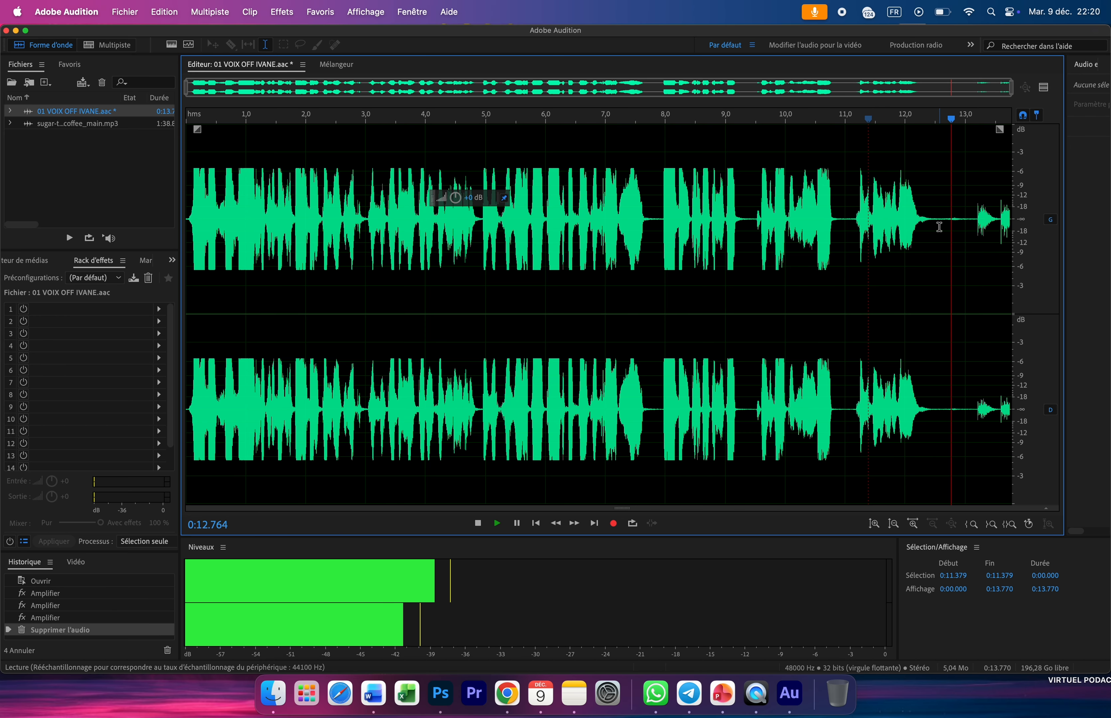
pyautogui.press('space')
pyautogui.moveTo(938, 221); pyautogui.dragTo(1058, 227)
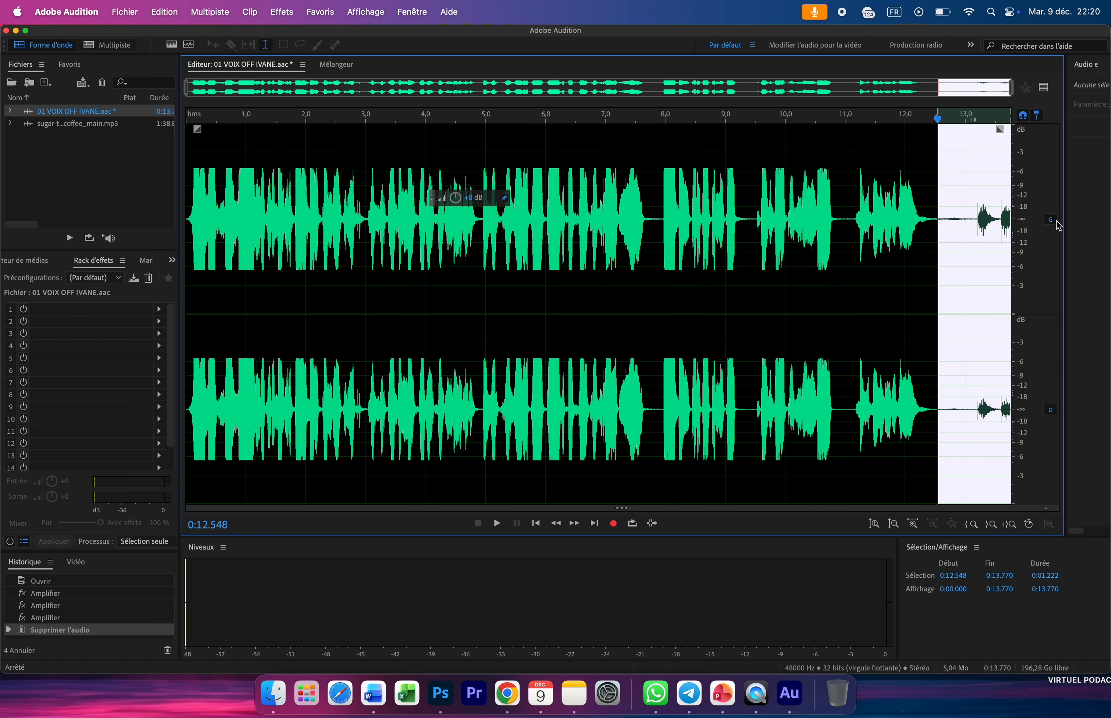
pyautogui.press('Delete')
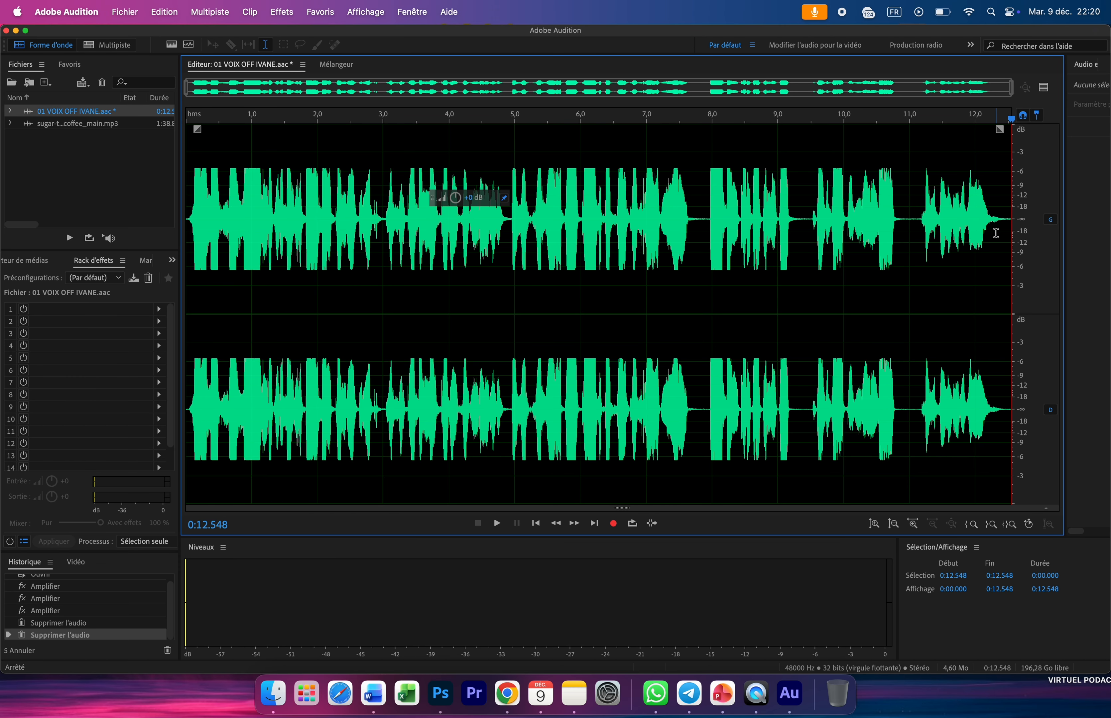
# Step: Add a parametric equalizer (Egaliseur paramétrique) to effects rack slot 1 and play the voice to examine its frequency spectrum
pyautogui.click(95, 265)
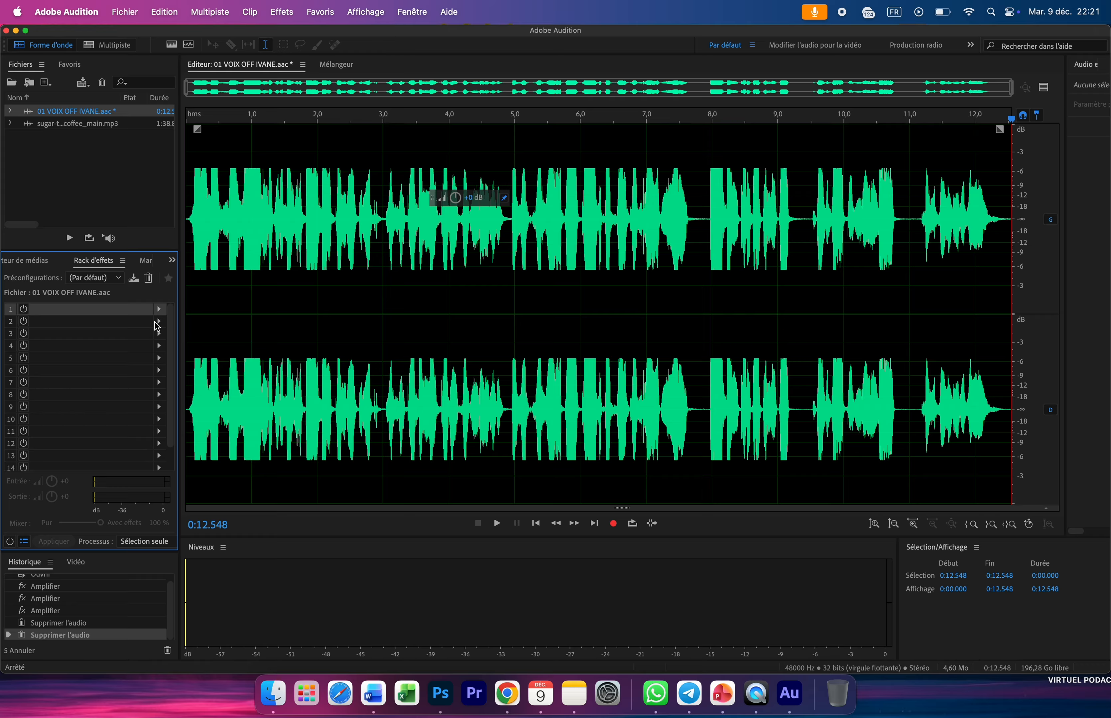
pyautogui.click(159, 310)
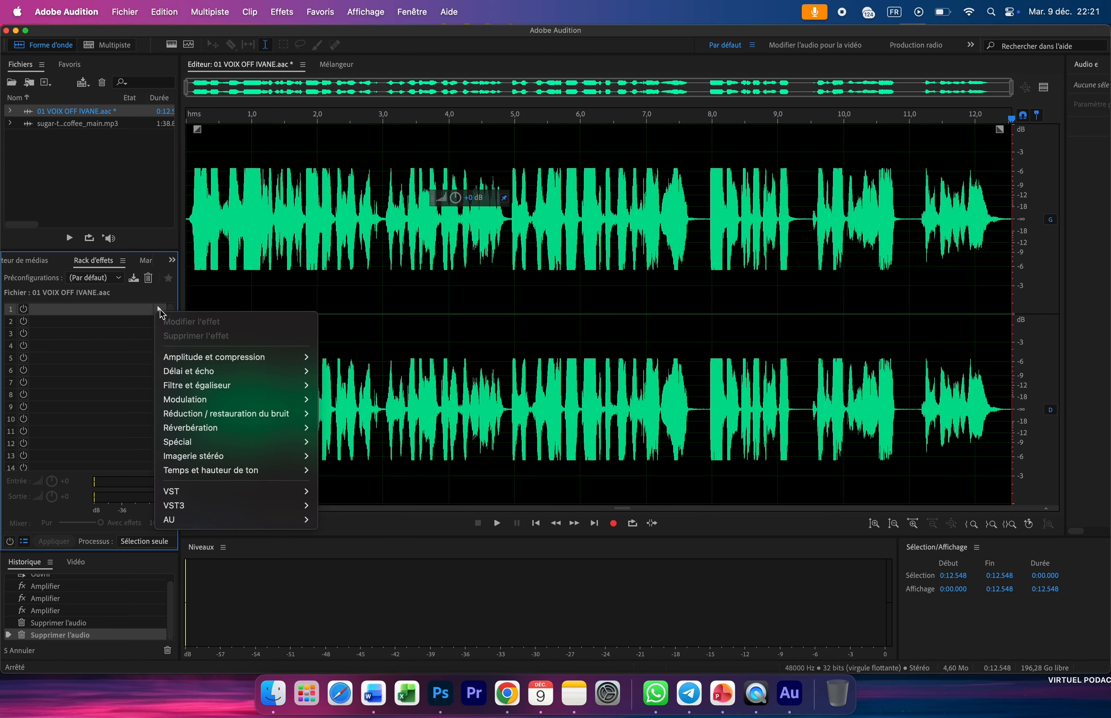
pyautogui.click(199, 387)
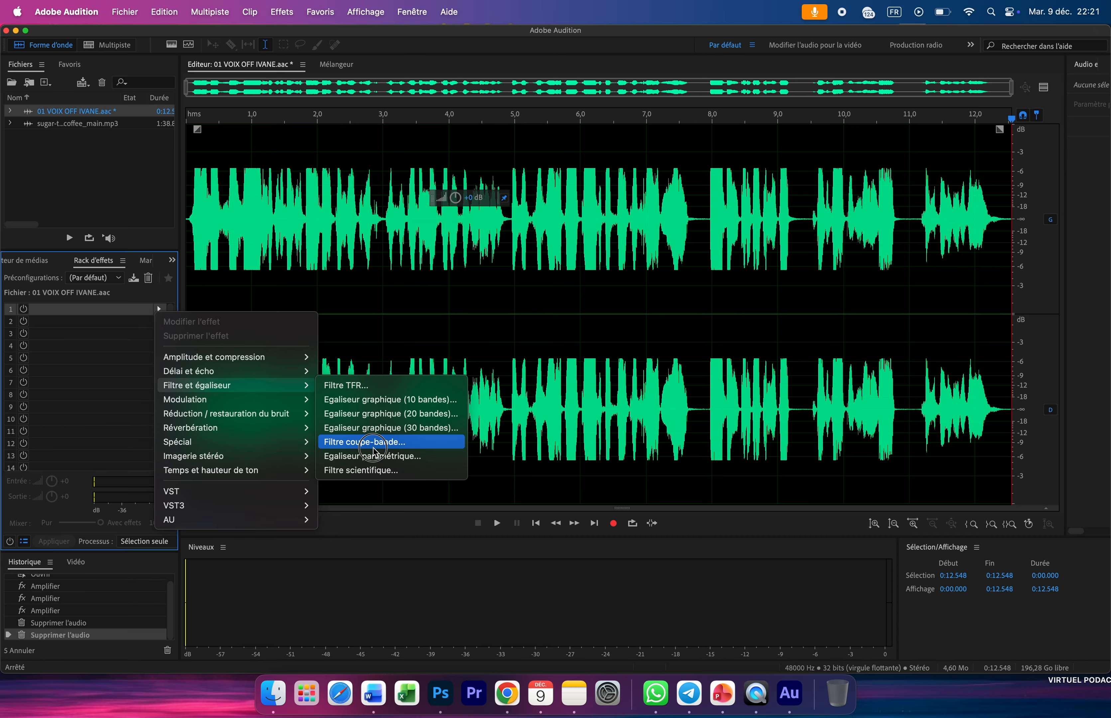
pyautogui.click(398, 456)
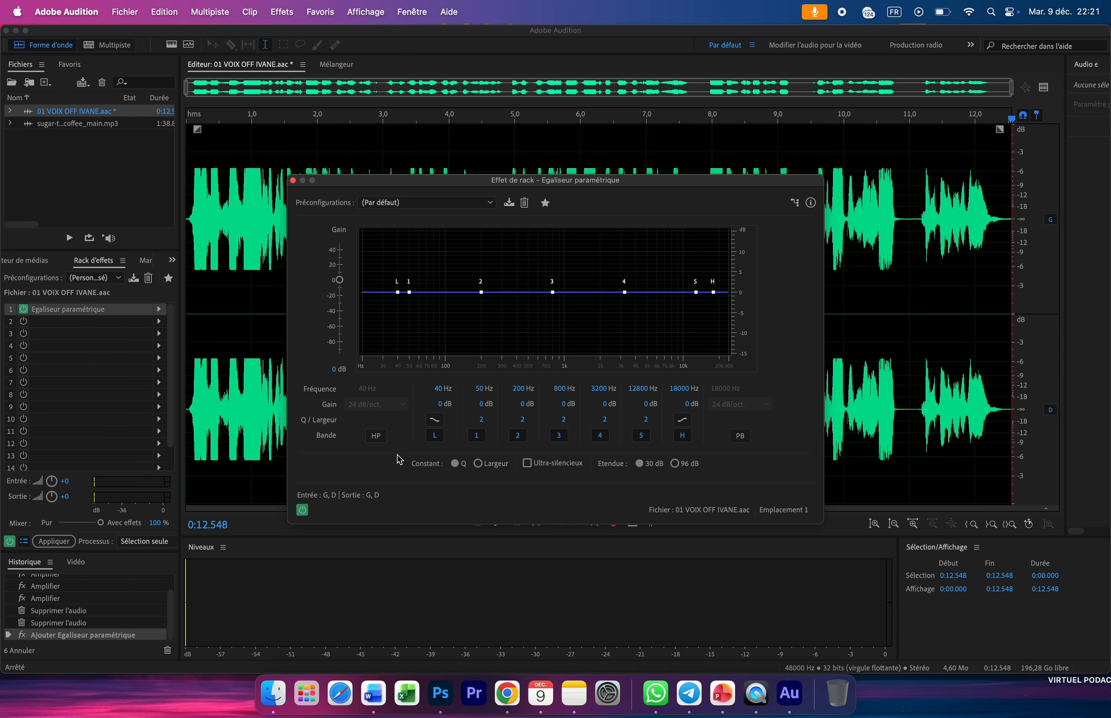
pyautogui.press('space')
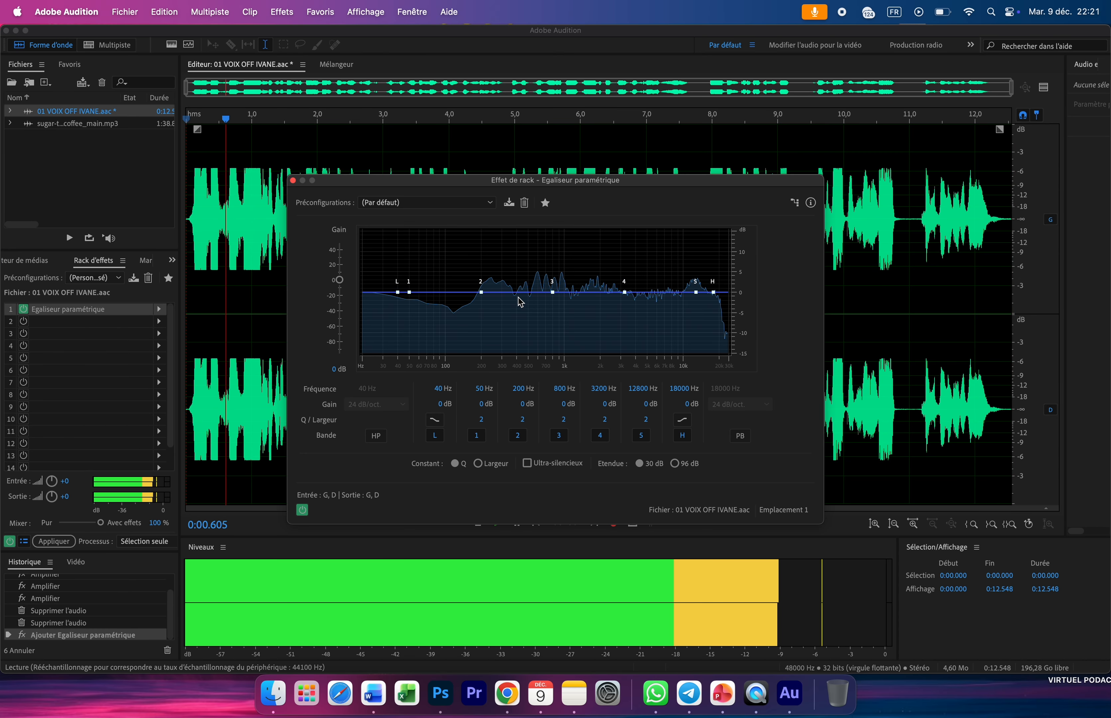
pyautogui.press('space')
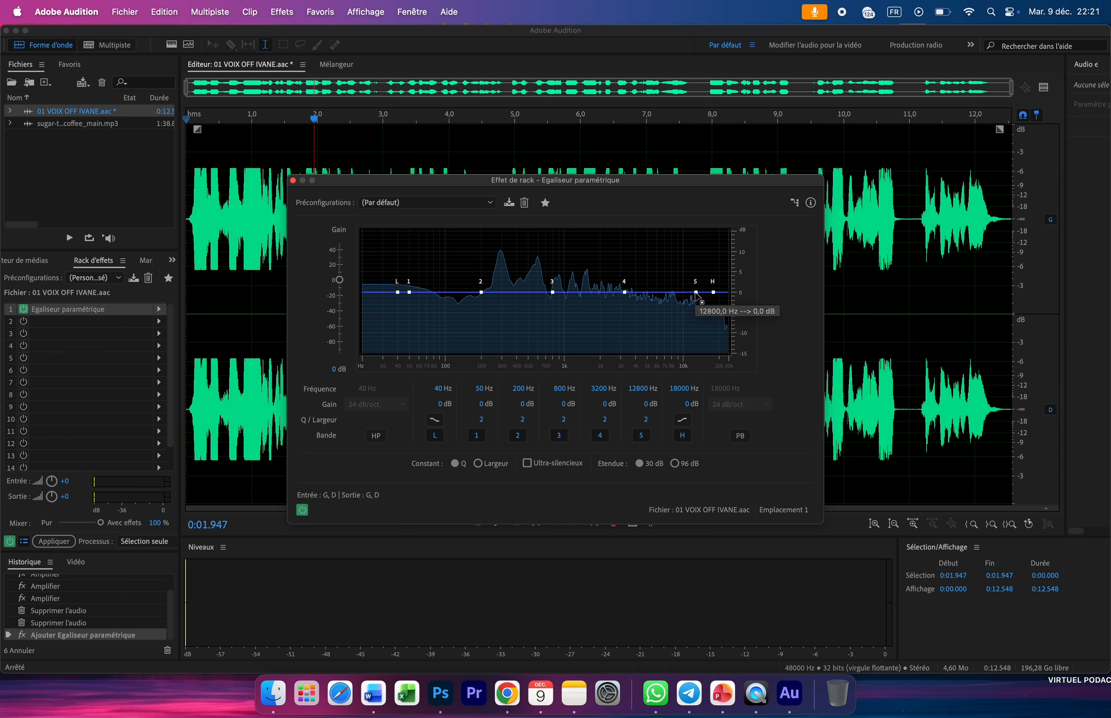
pyautogui.press('space')
pyautogui.press('space')
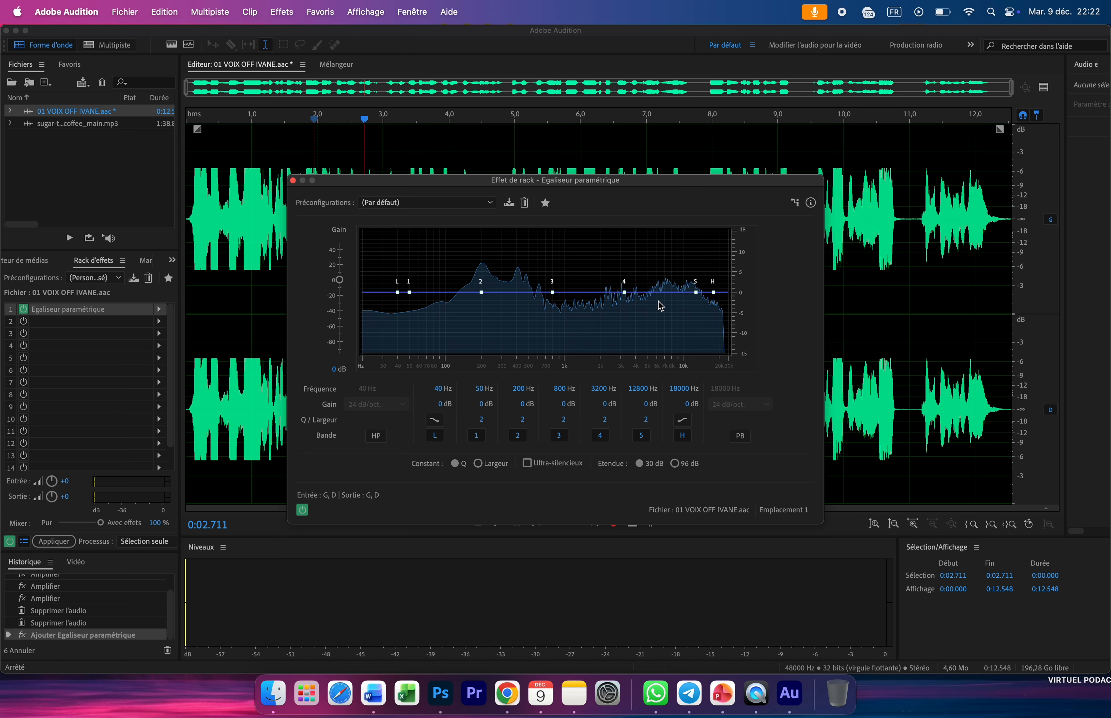
# Step: Raise equalizer band 5 to about 6.2 dB at 12109 Hz, adjusting it while the voice-over plays
pyautogui.moveTo(695, 292); pyautogui.dragTo(694, 265)
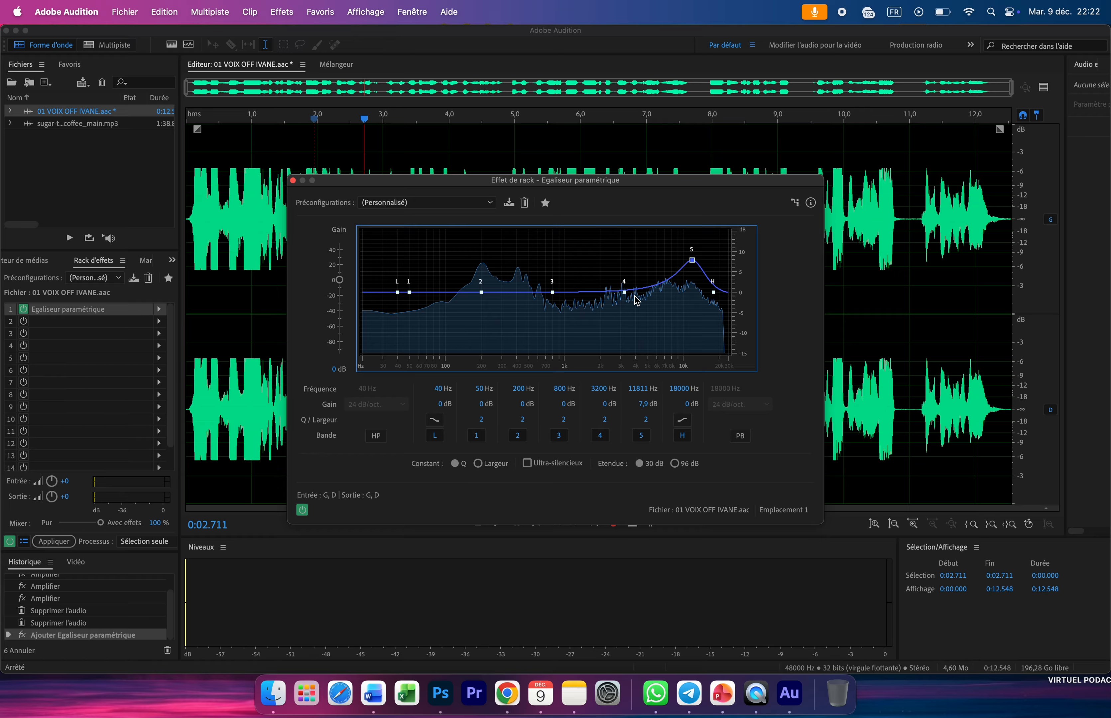
pyautogui.moveTo(691, 261)
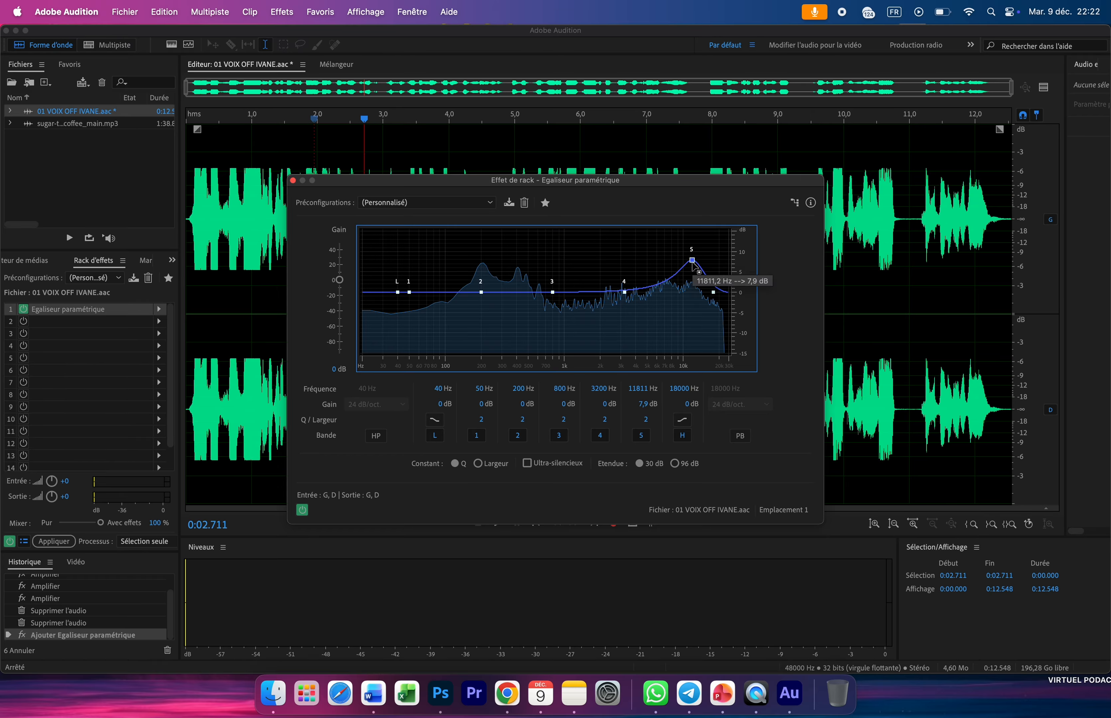
pyautogui.press('space')
pyautogui.moveTo(692, 262); pyautogui.dragTo(693, 267)
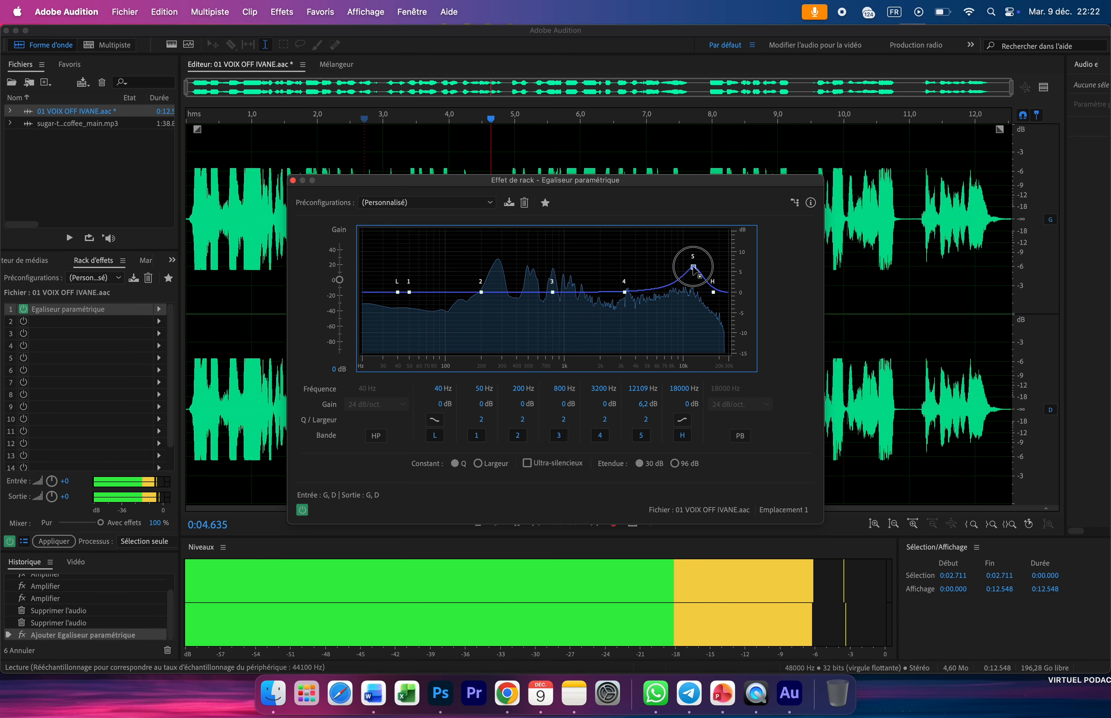
pyautogui.press('space')
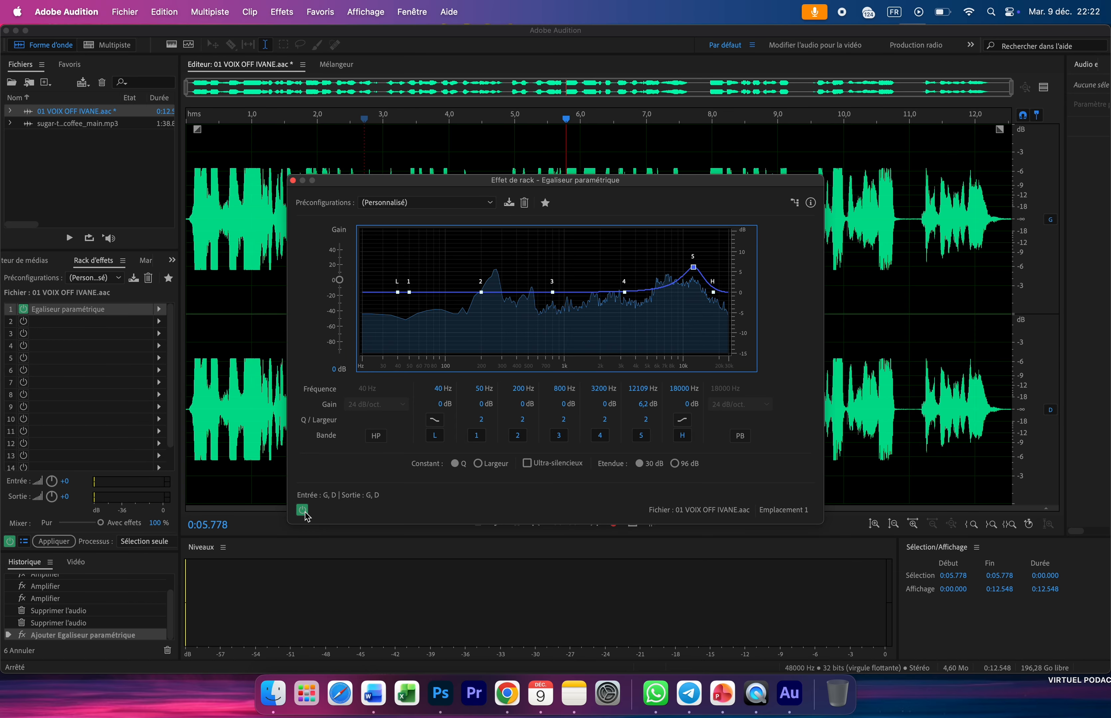
# Step: Compare the voice-over with the equalizer bypassed and re-enabled by playing passages in both states
pyautogui.click(303, 511)
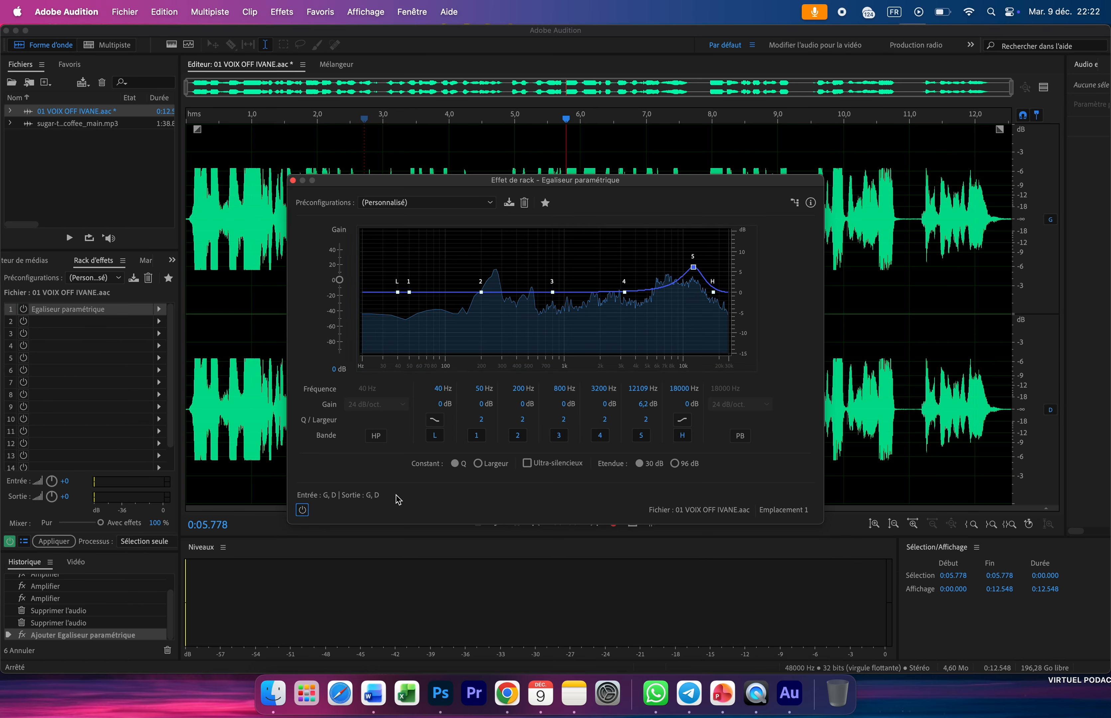
pyautogui.press('space')
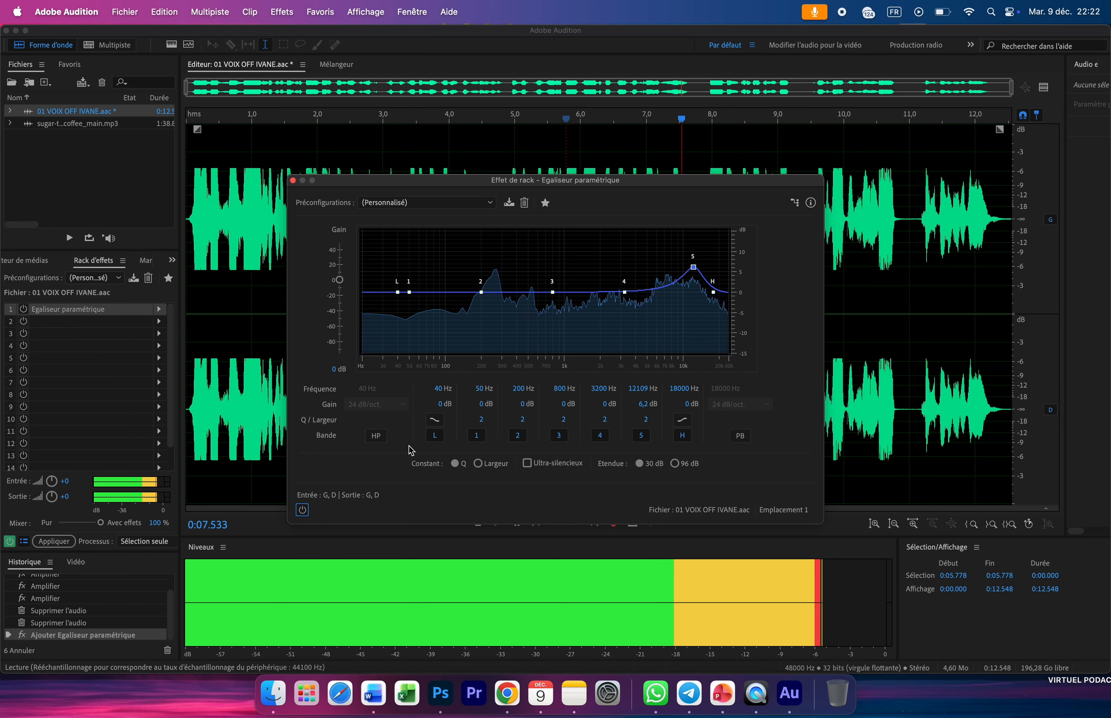
pyautogui.press('space')
pyautogui.click(305, 514)
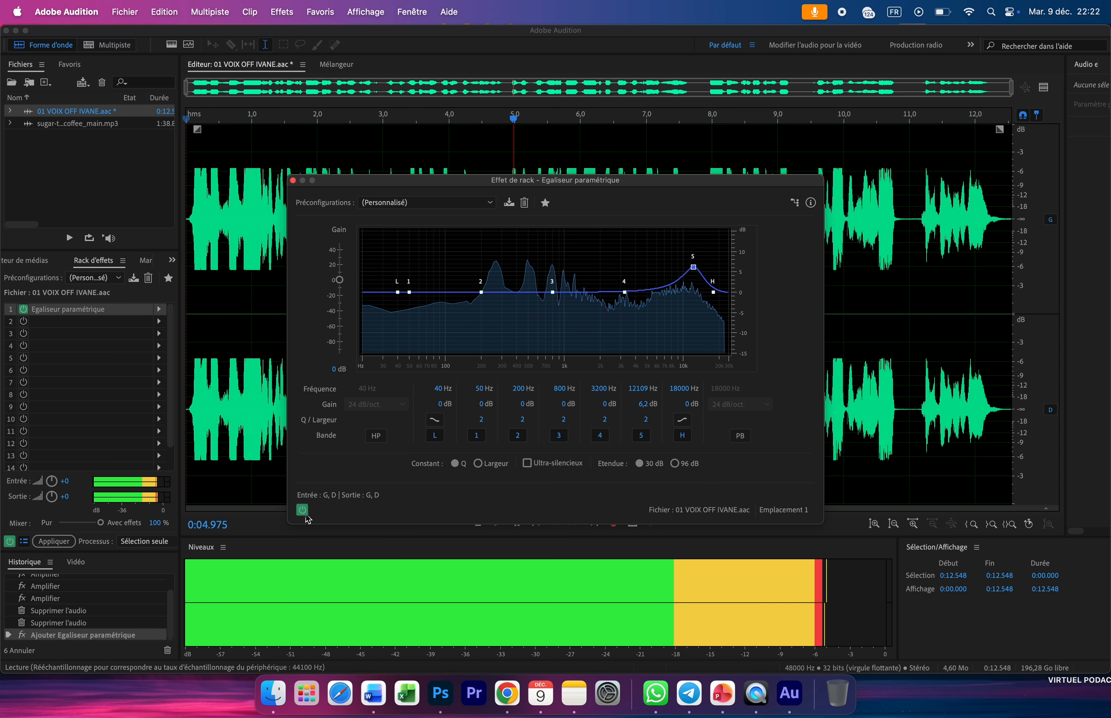
pyautogui.press('space')
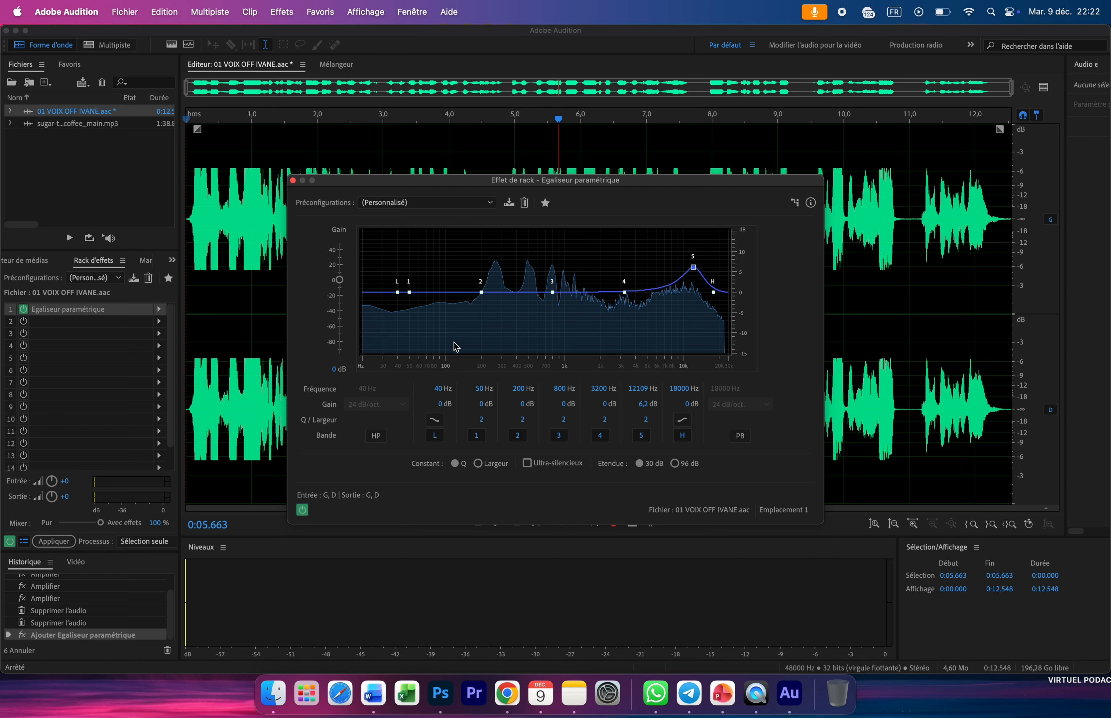
pyautogui.press('space')
pyautogui.press('space')
# Step: Boost band 1 to about 3.2 dB at 51 Hz and band 3 to 1.7 dB at 785 Hz, cut the high shelf strongly, and play the result
pyautogui.moveTo(409, 293); pyautogui.dragTo(410, 280)
pyautogui.moveTo(552, 292); pyautogui.dragTo(552, 285)
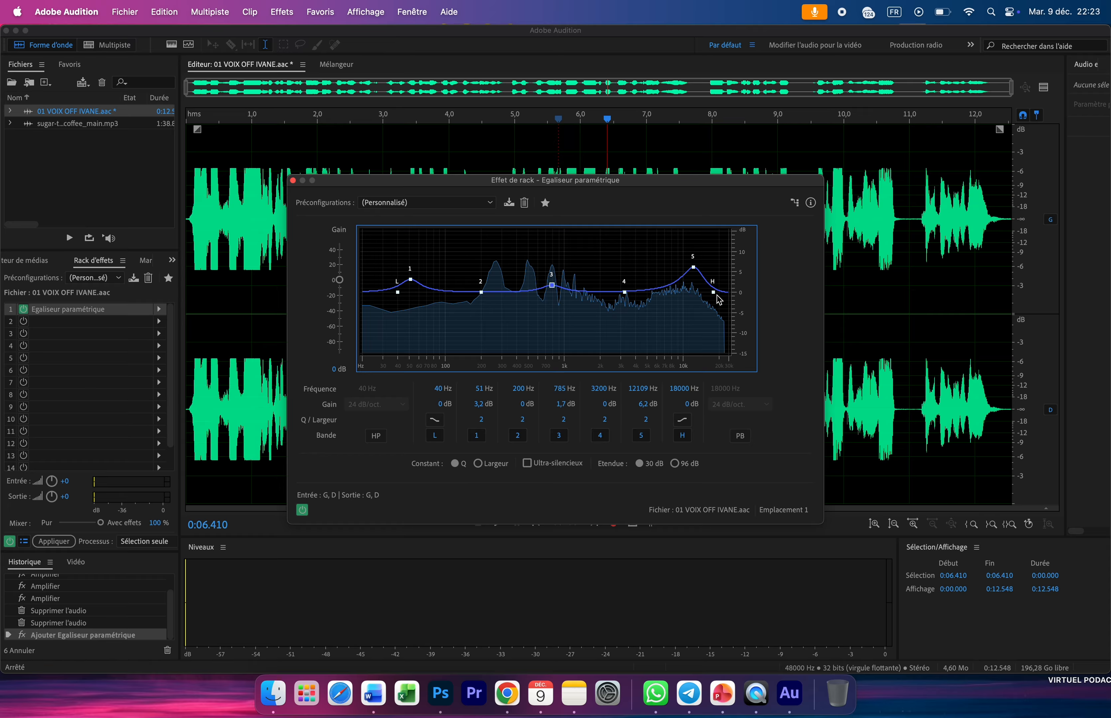
pyautogui.moveTo(714, 293); pyautogui.dragTo(726, 346)
pyautogui.click(293, 180)
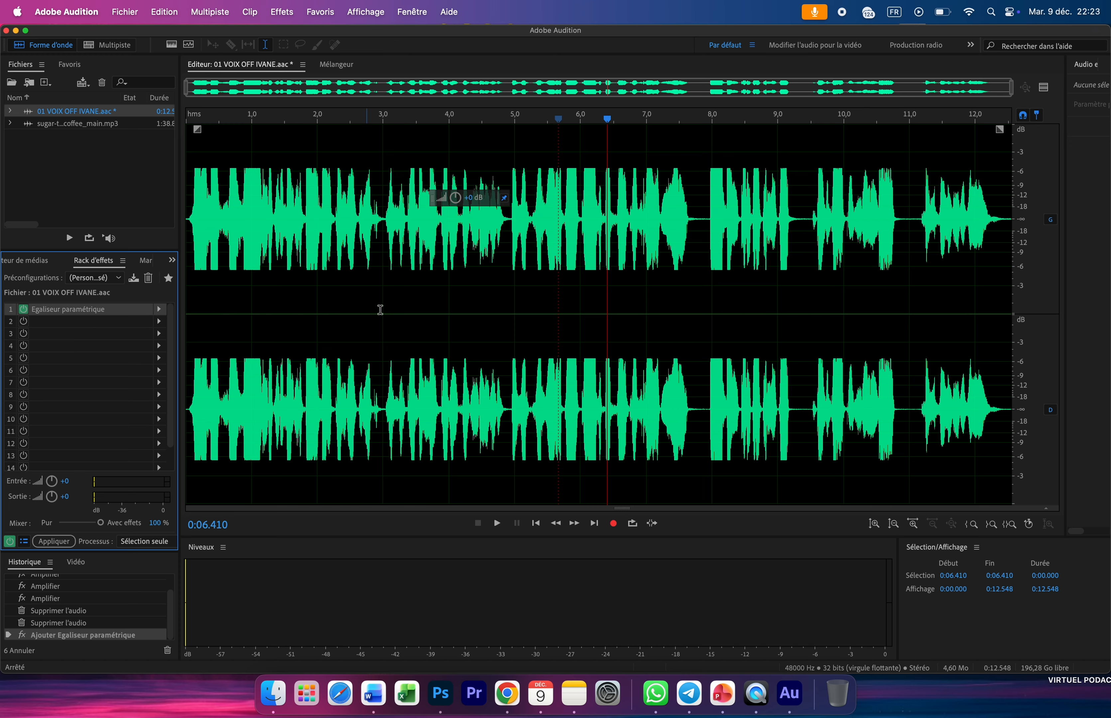
pyautogui.press('space')
pyautogui.press('space')
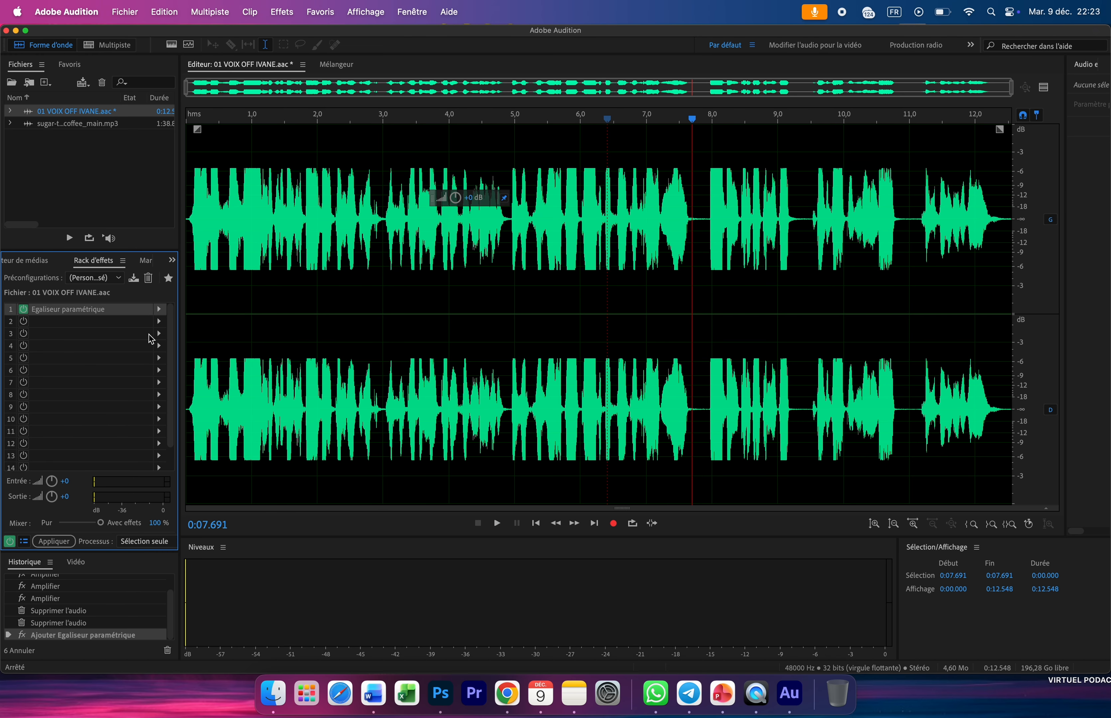
# Step: Add Réverbération studio to effects rack slot 2, enable it, and set its Avec effets output level to 32 % during playback
pyautogui.click(211, 217)
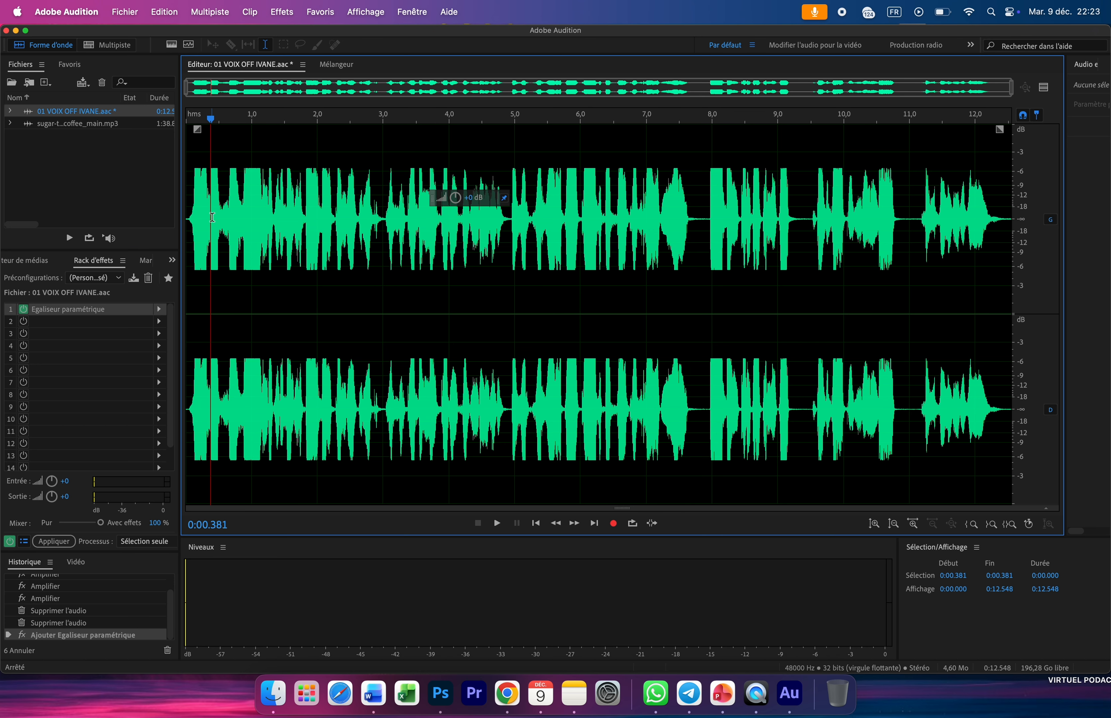
pyautogui.click(159, 322)
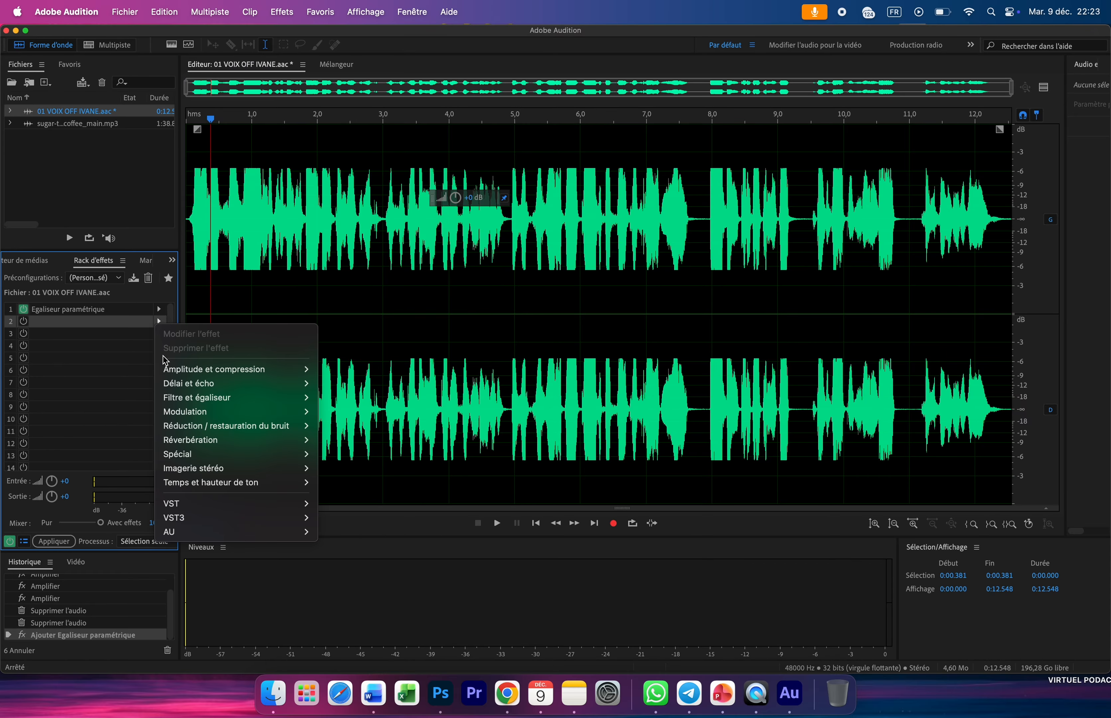
pyautogui.moveTo(199, 386)
pyautogui.moveTo(203, 442)
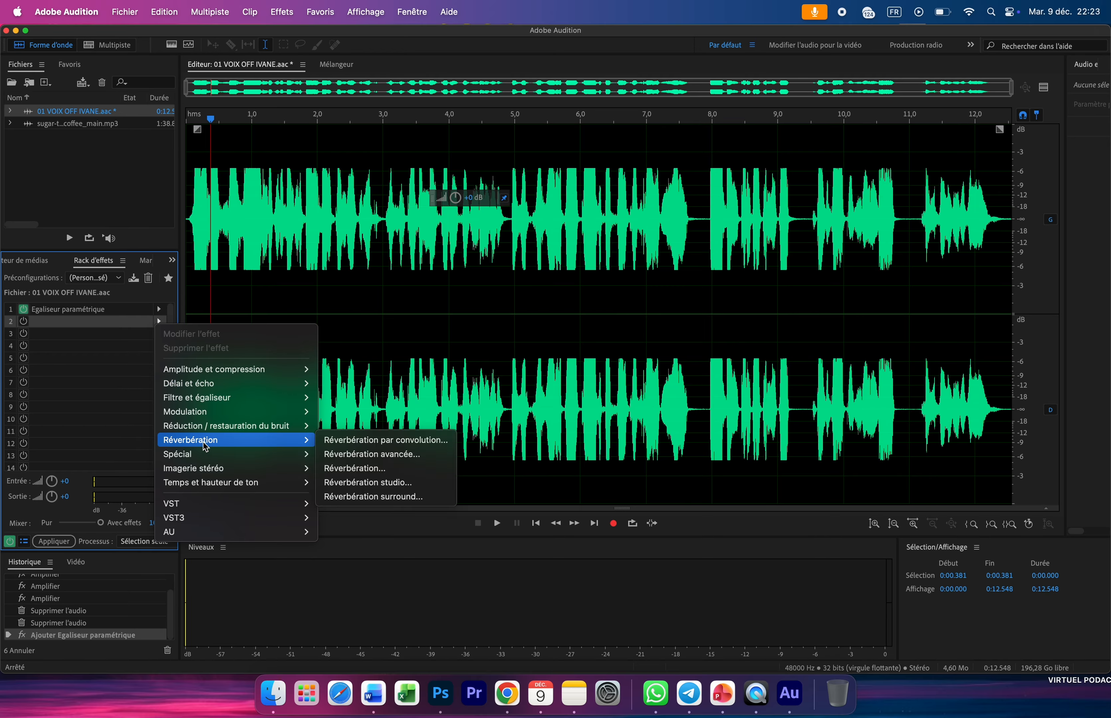
pyautogui.click(367, 483)
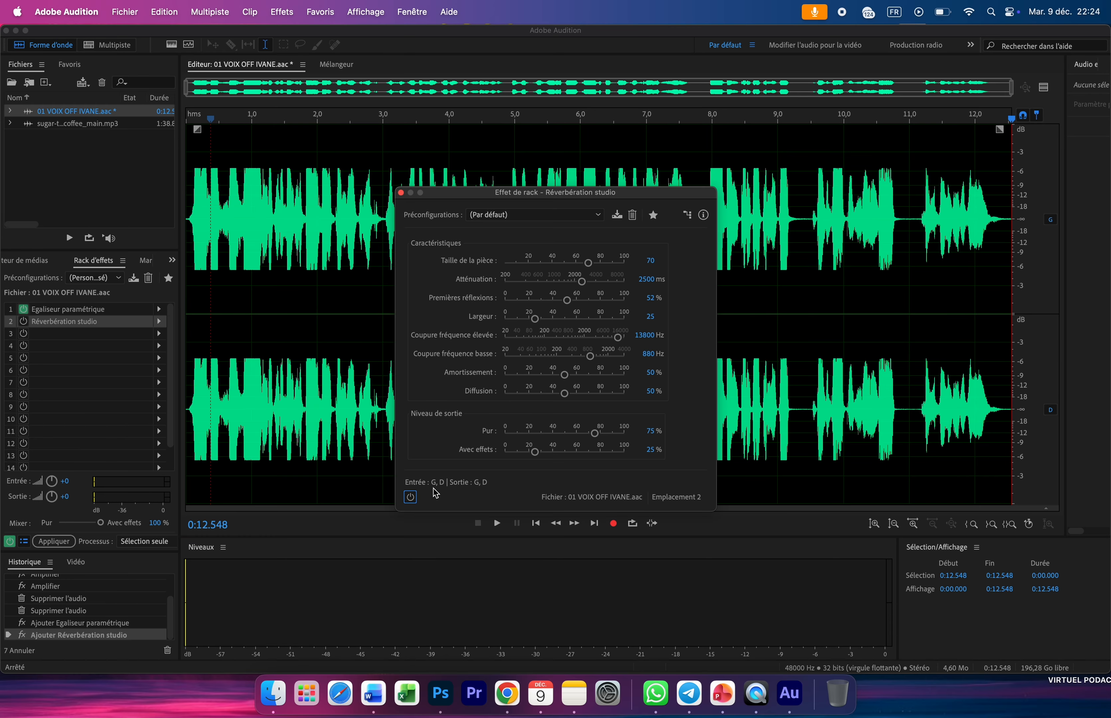
pyautogui.click(410, 497)
pyautogui.press('space')
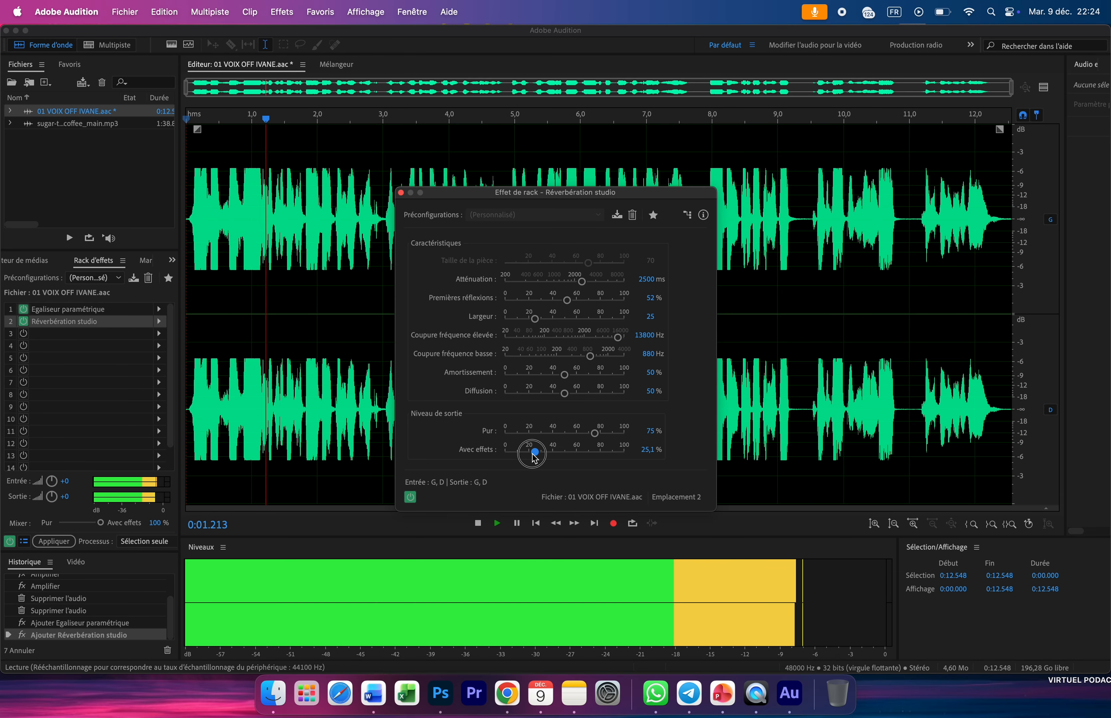
pyautogui.moveTo(535, 451)
pyautogui.mouseDown()
pyautogui.moveTo(481, 463)
pyautogui.moveTo(657, 455)
pyautogui.moveTo(506, 463)
pyautogui.moveTo(624, 457)
pyautogui.moveTo(547, 460)
pyautogui.mouseUp()
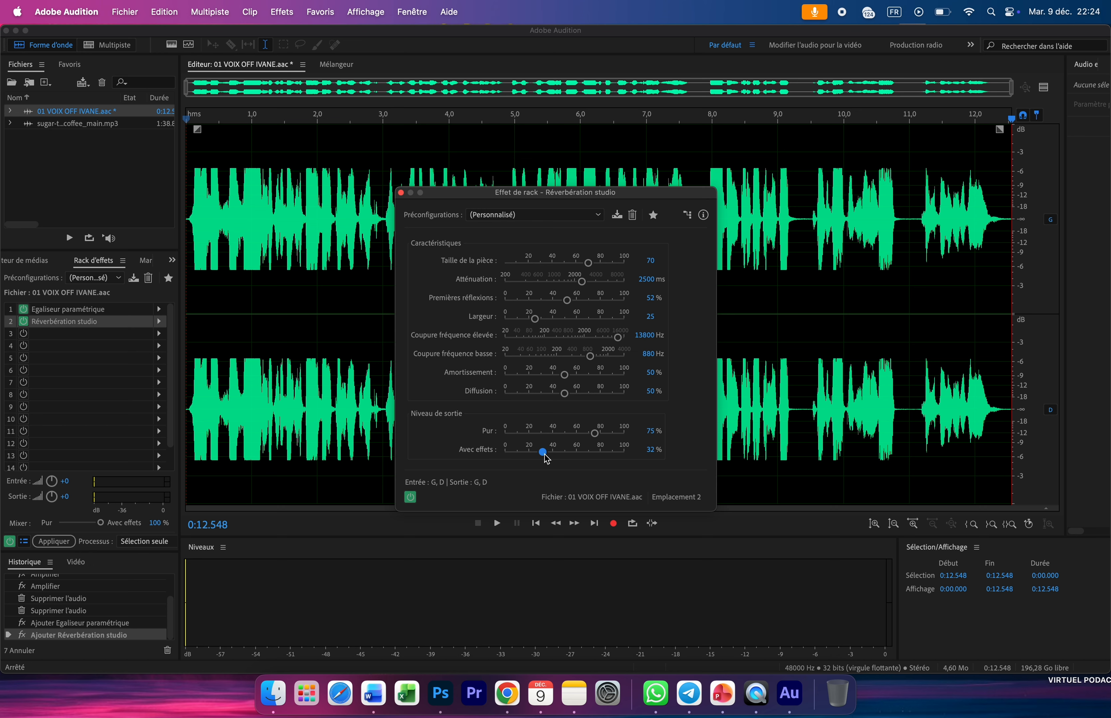
# Step: Lower the studio reverb's Avec effets output level to 25.5 % while the voice-over plays, and close the effect window
pyautogui.moveTo(547, 460); pyautogui.dragTo(545, 458)
pyautogui.press('space')
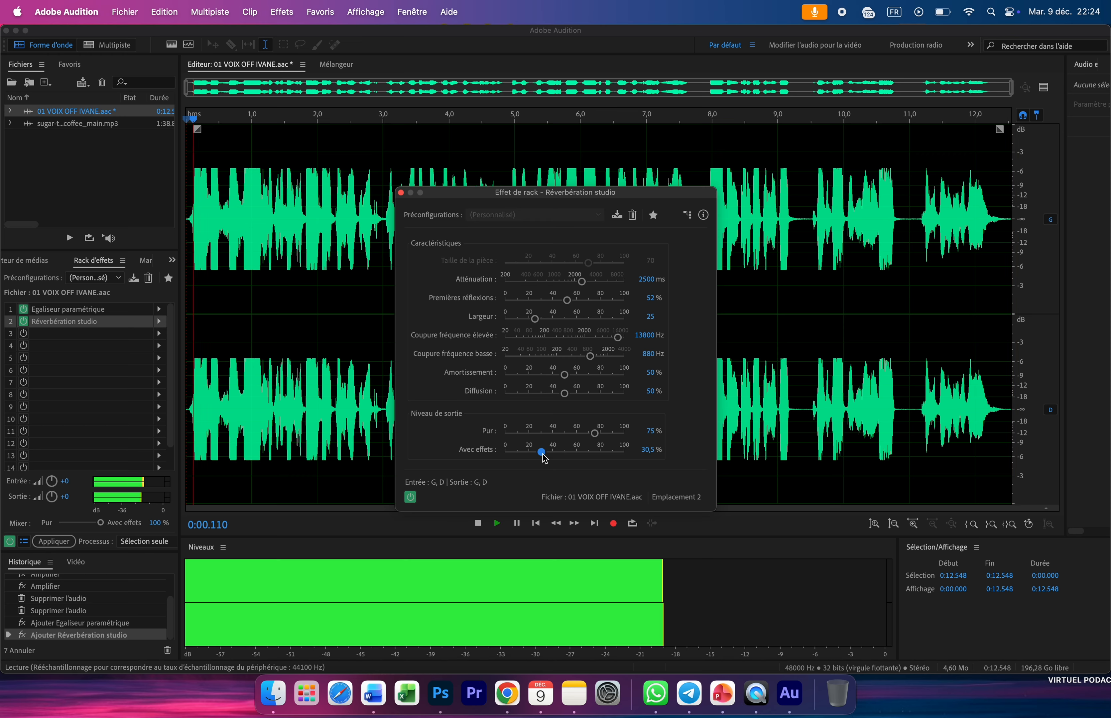
pyautogui.moveTo(544, 459); pyautogui.dragTo(537, 455)
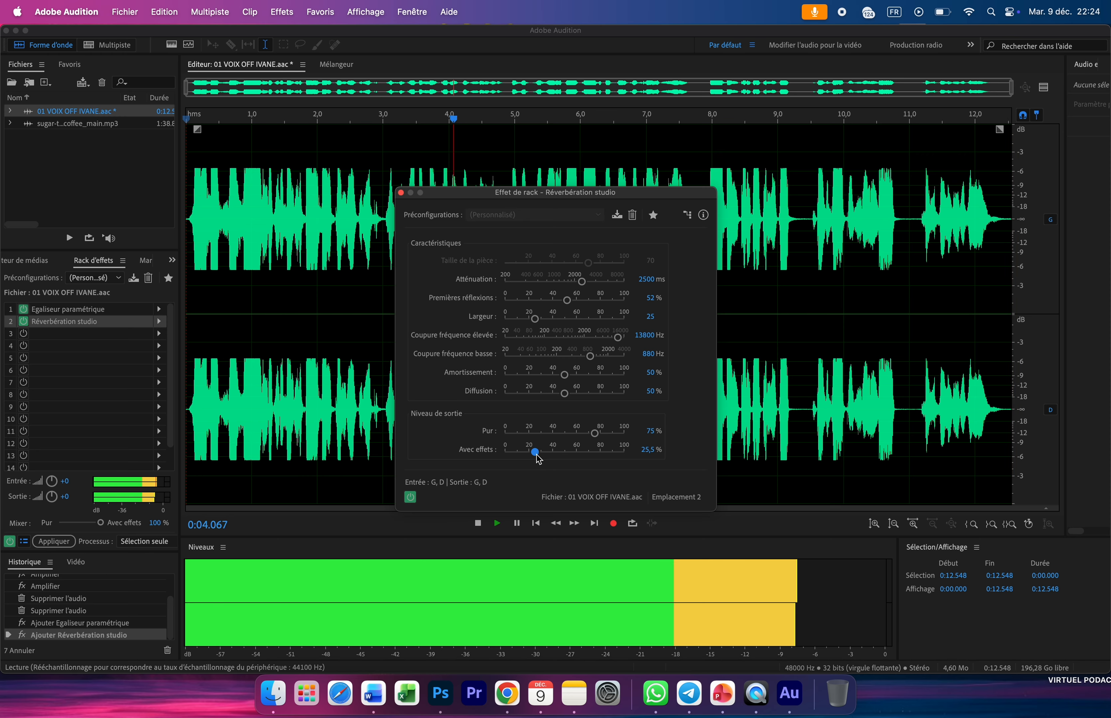
pyautogui.press('space')
pyautogui.click(401, 192)
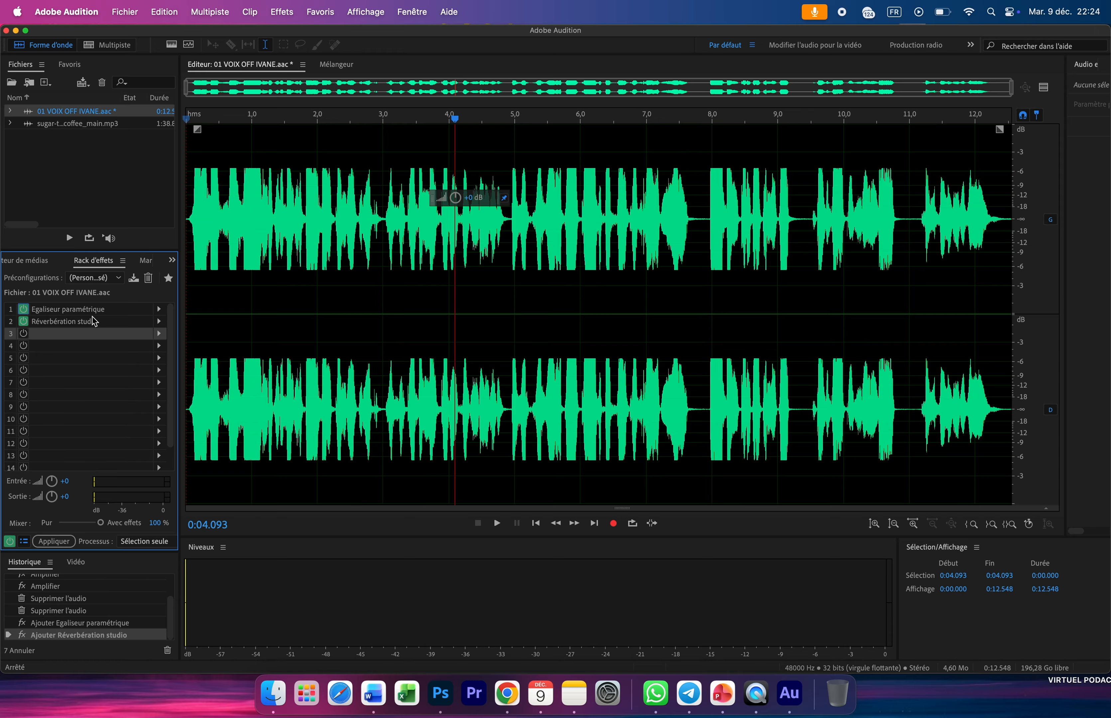
# Step: Play passages of the voice-over with the whole effects rack enabled and bypassed to compare the sound
pyautogui.click(241, 224)
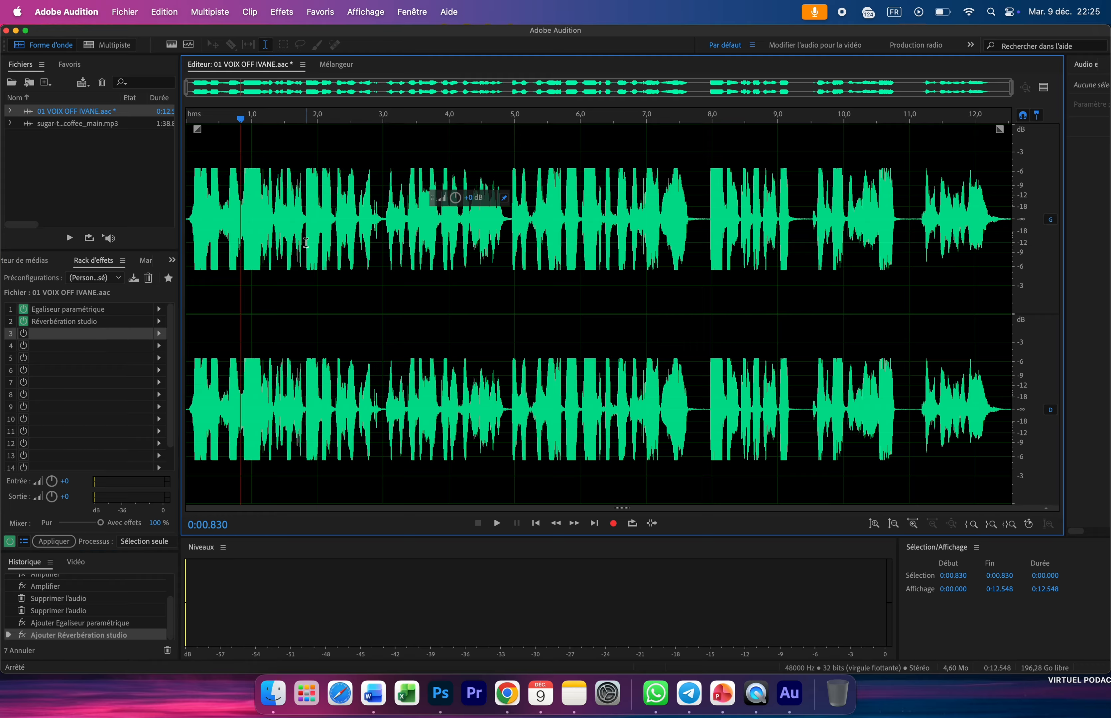
pyautogui.press('space')
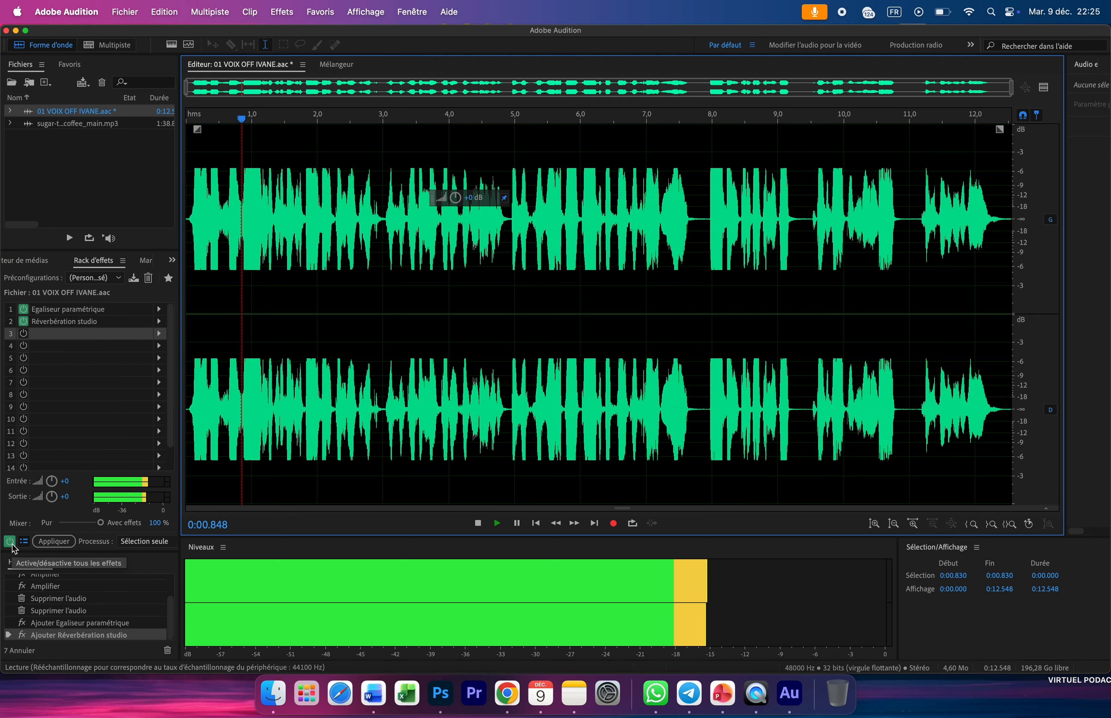
pyautogui.click(13, 546)
pyautogui.press('space')
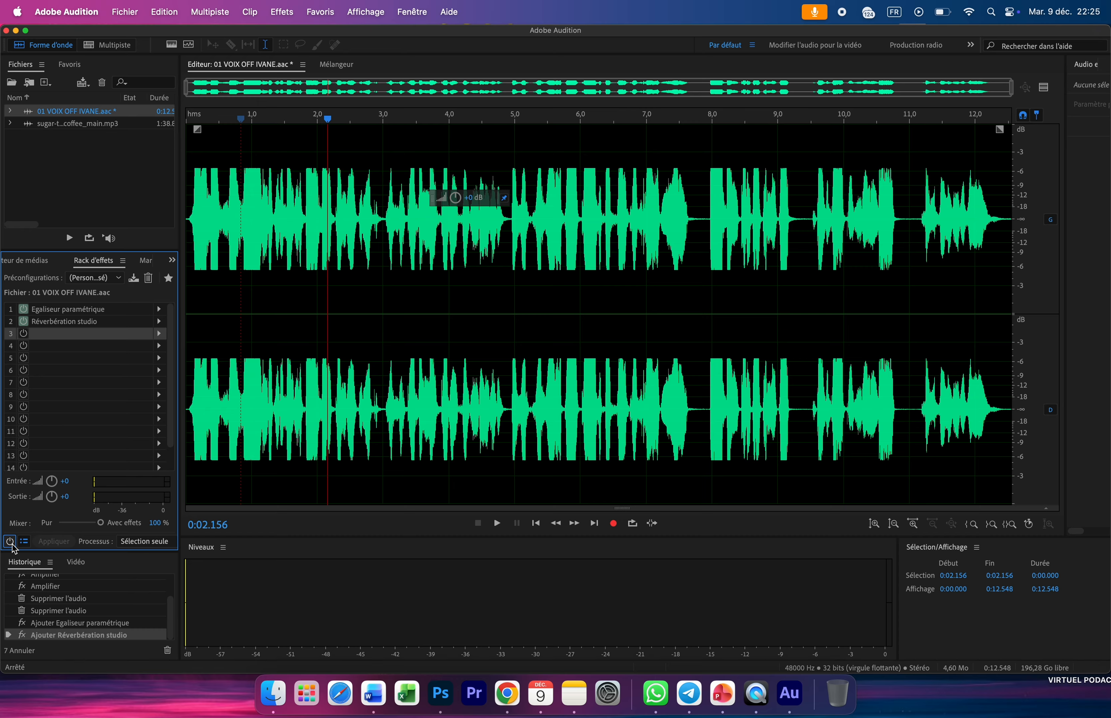
pyautogui.click(191, 206)
pyautogui.press('space')
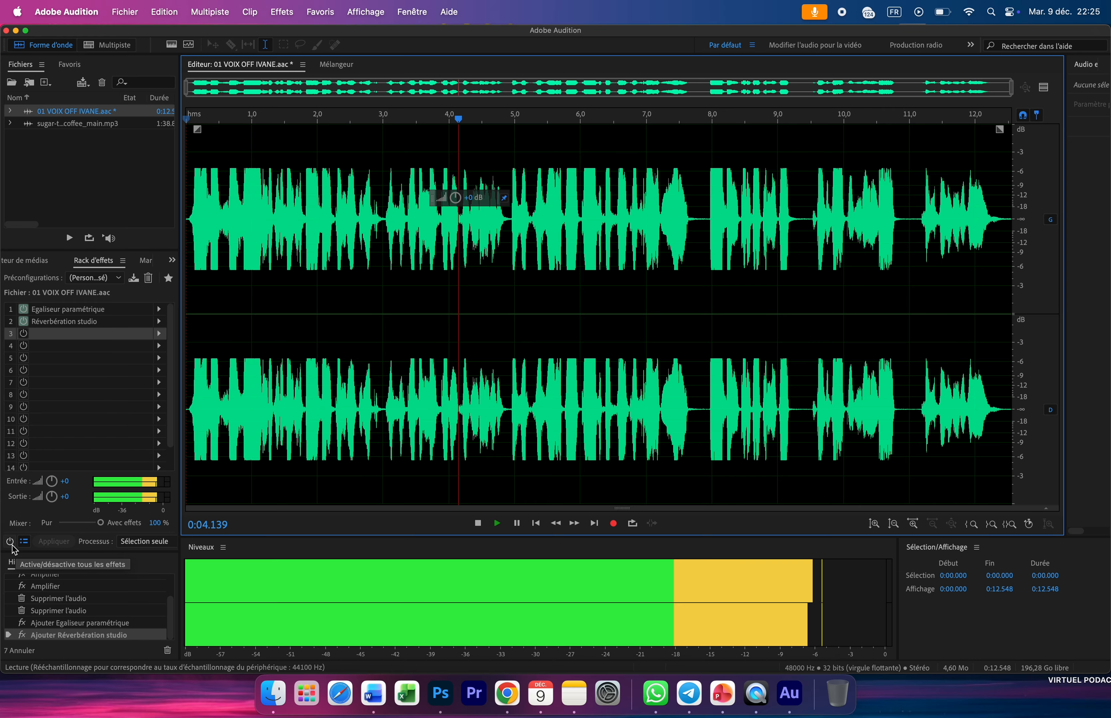
pyautogui.press('space')
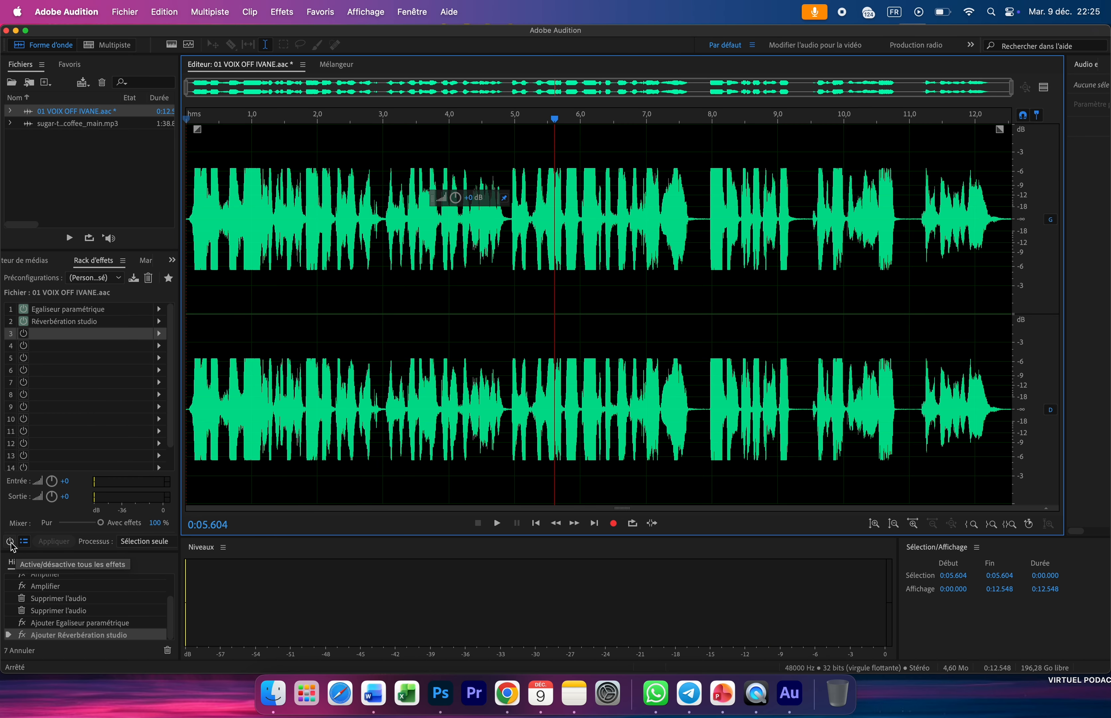
# Step: Replay the voice-over from the start with all rack effects re-enabled, and apply the effects rack to the file
pyautogui.click(189, 208)
pyautogui.press('space')
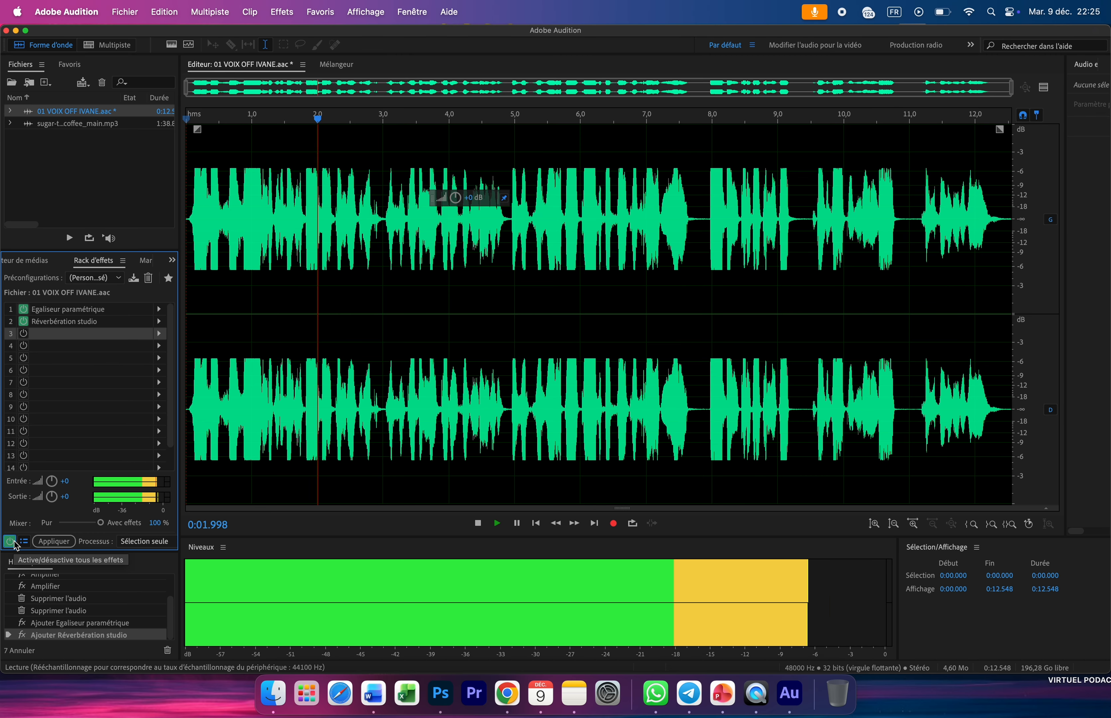
pyautogui.press('space')
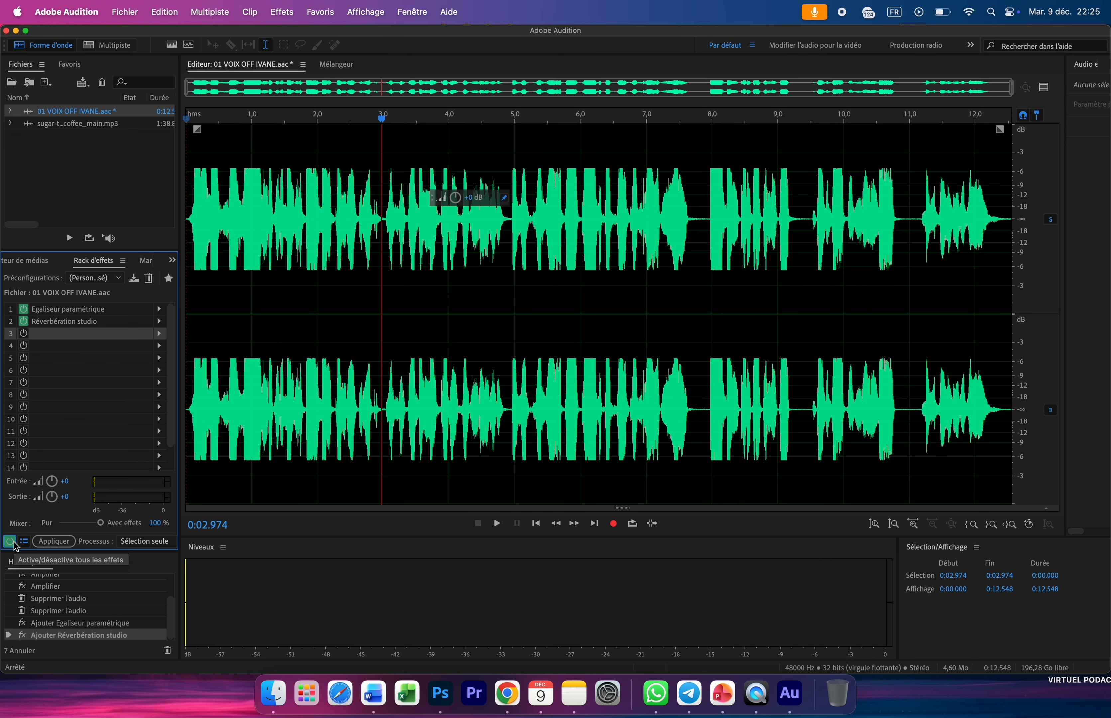
pyautogui.click(57, 542)
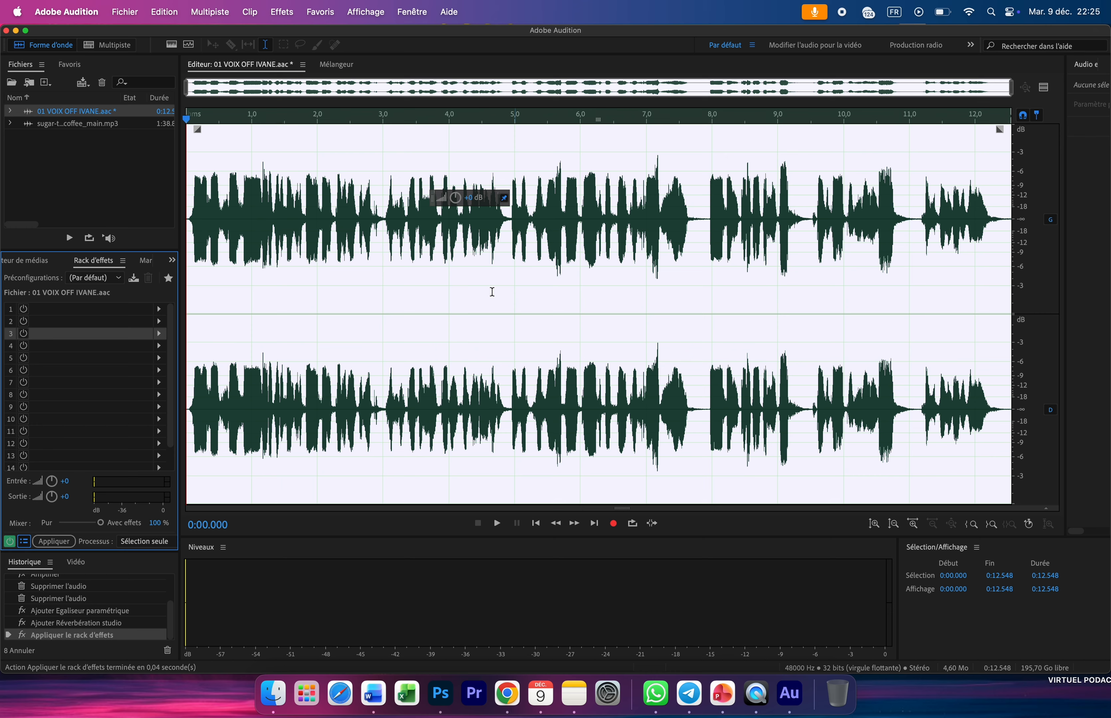
pyautogui.click(91, 181)
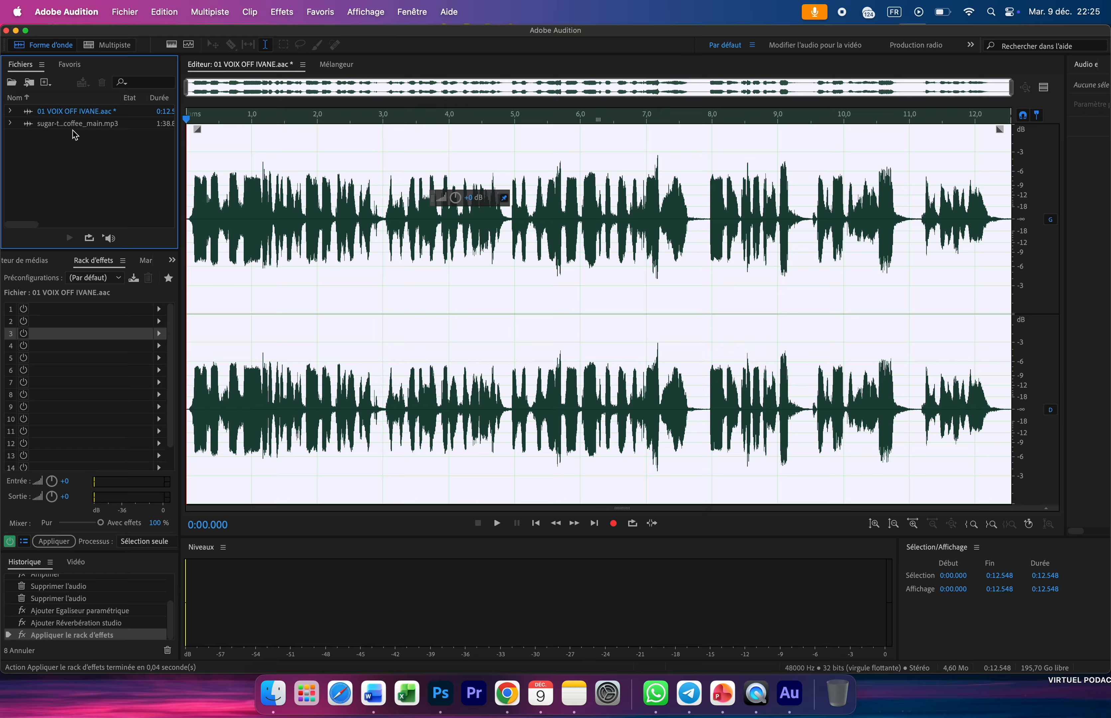
# Step: Create a new stereo multitrack session named VO1 at 48000 Hz and 32-bit float resolution
pyautogui.click(128, 49)
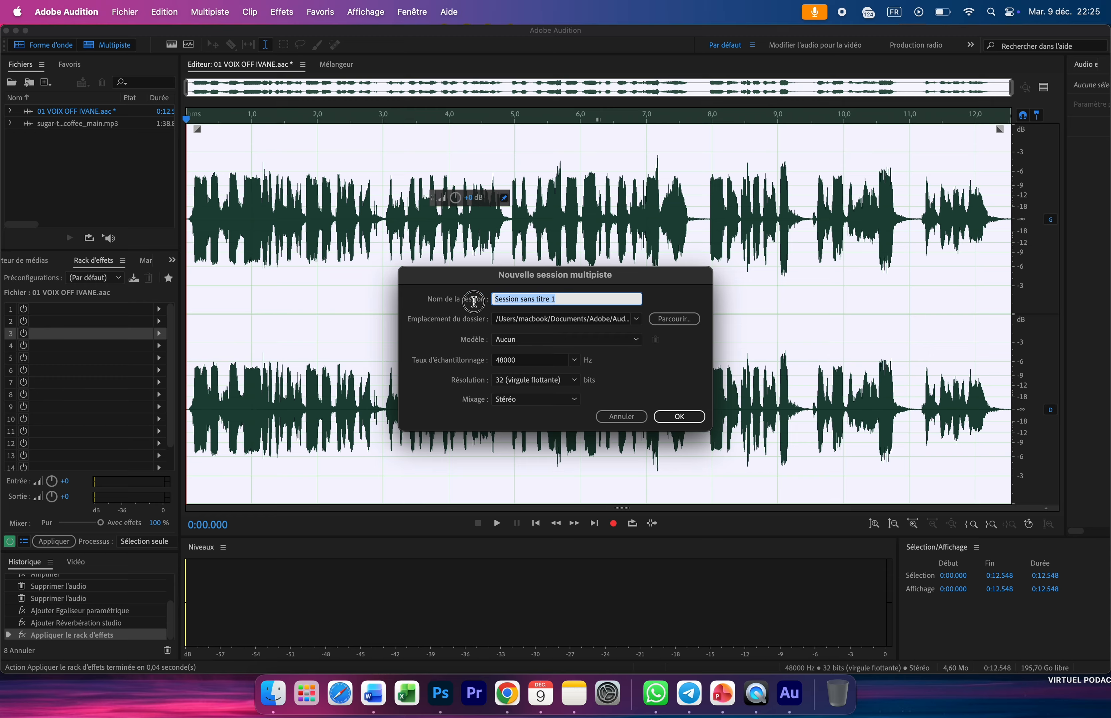
pyautogui.write('VO1')
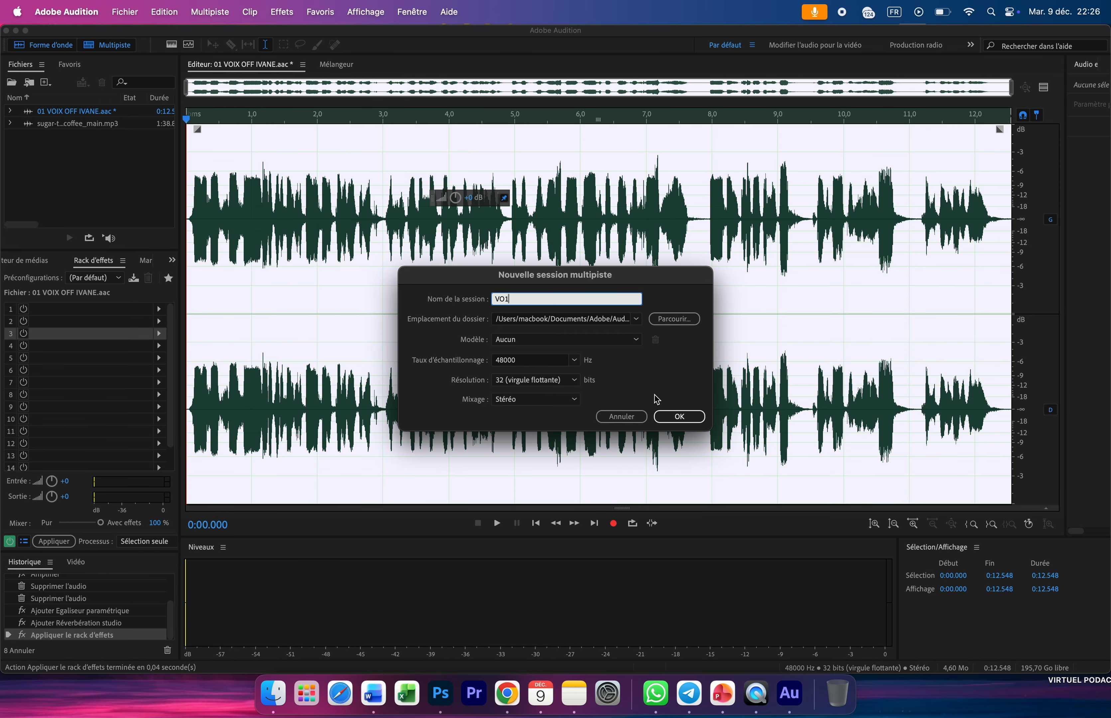
pyautogui.click(682, 423)
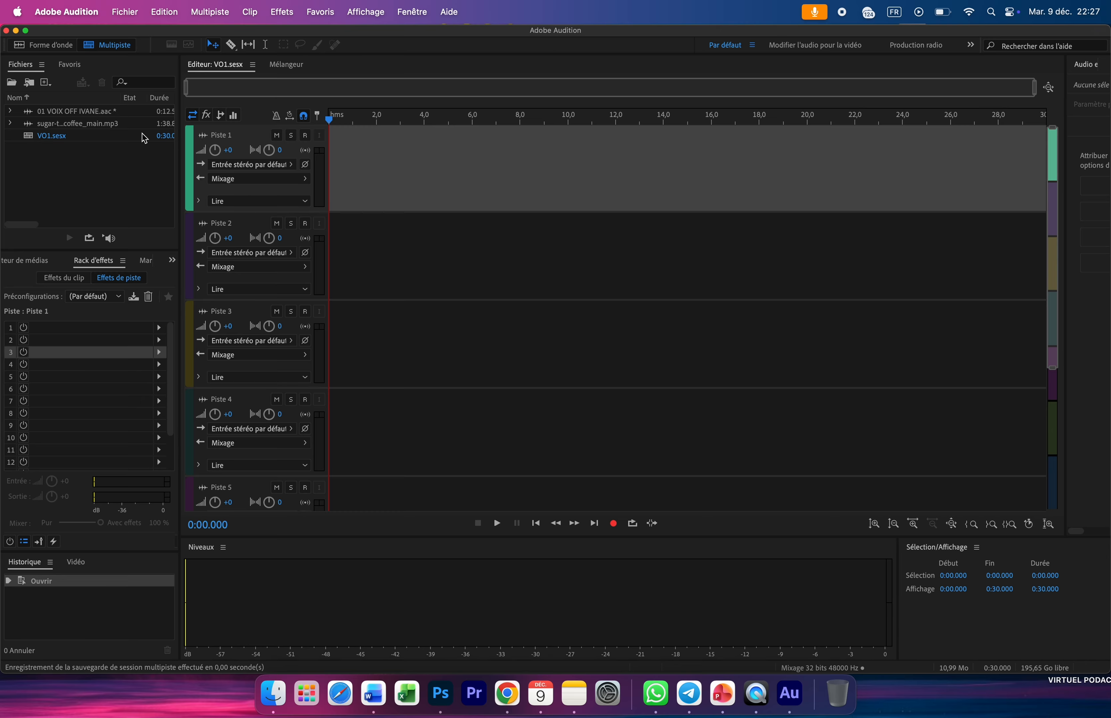
# Step: Place the processed voice-over file at the start of Piste 1 and play it back in the session
pyautogui.click(28, 114)
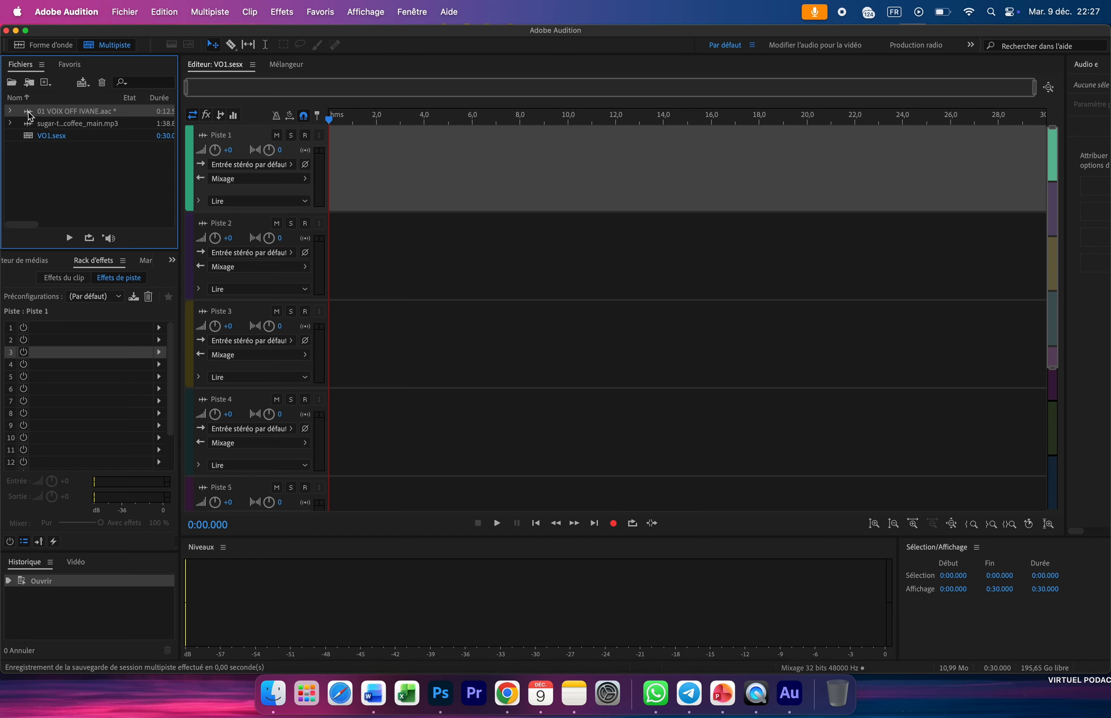
pyautogui.moveTo(29, 116); pyautogui.dragTo(333, 180)
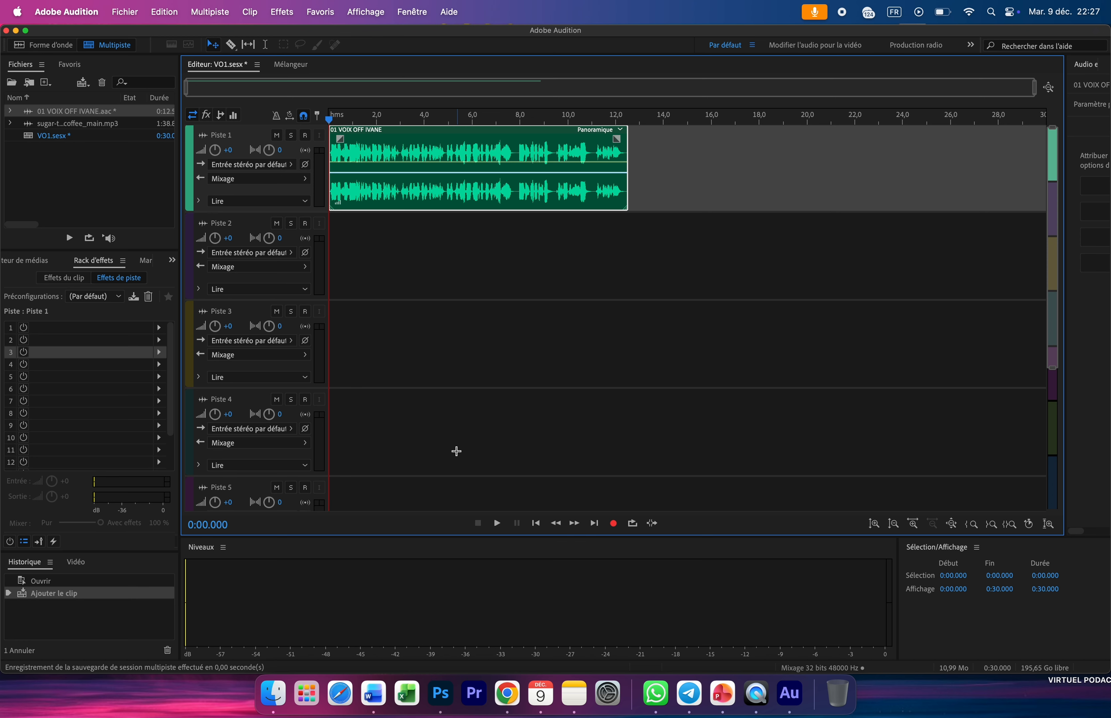
pyautogui.click(498, 525)
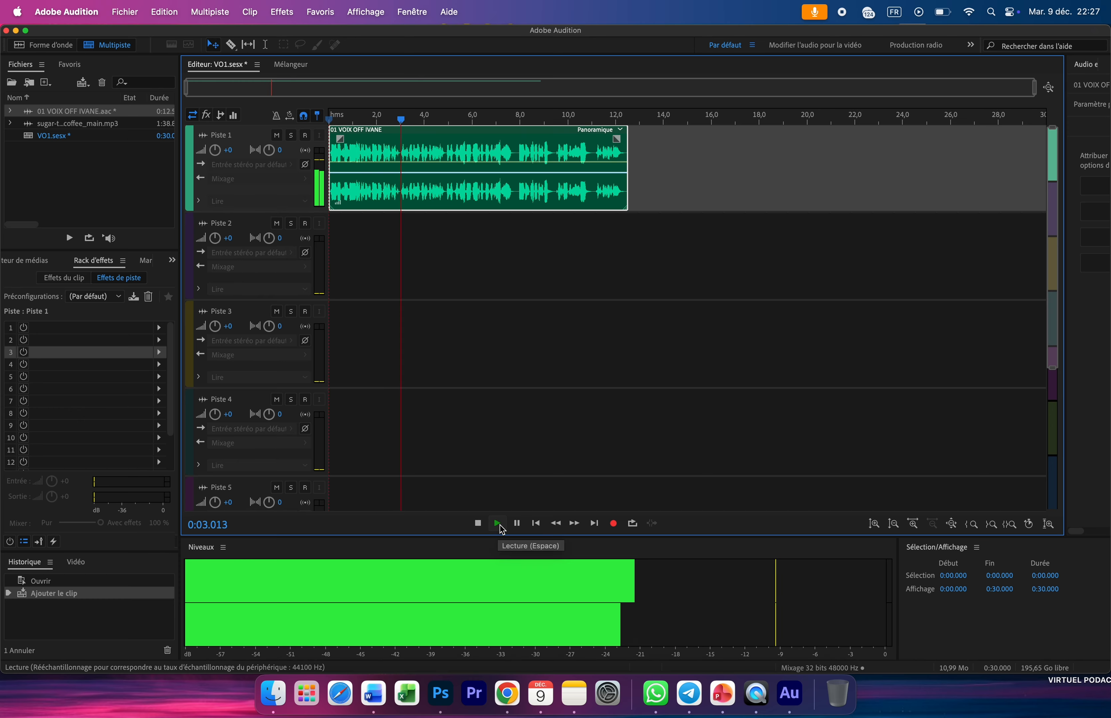
pyautogui.click(479, 524)
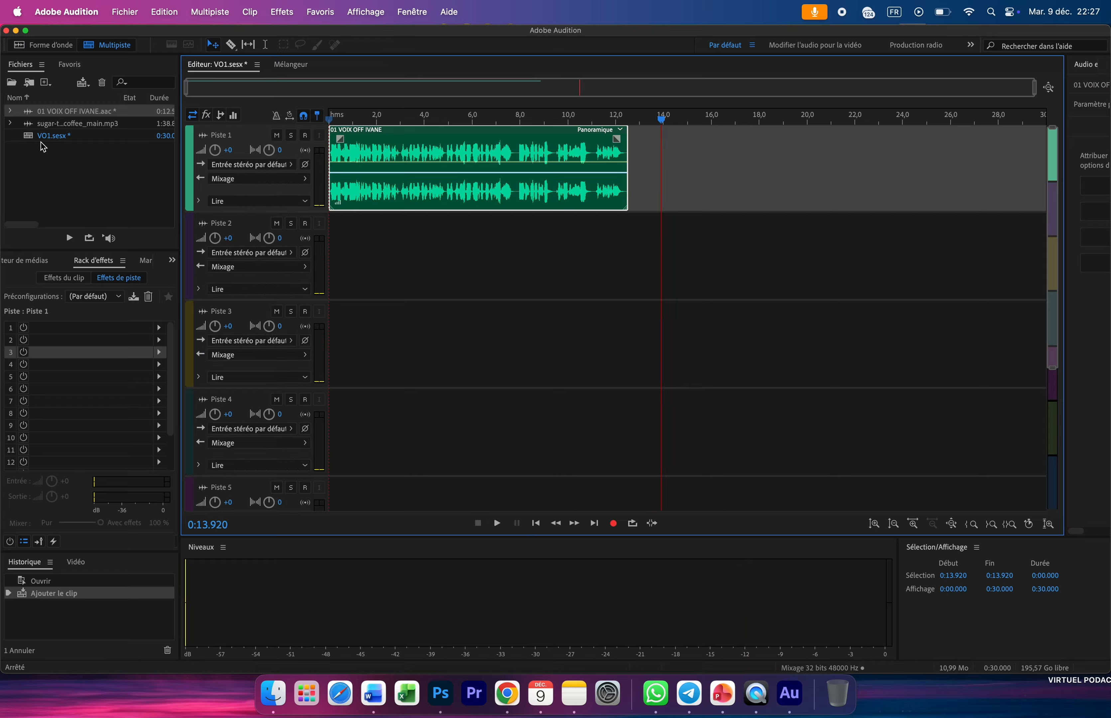
# Step: Place the sugar-tape_morning-coffee_main music at the start of Piste 2, accepting a copy converted to the session's sample rate
pyautogui.moveTo(35, 126); pyautogui.dragTo(321, 254)
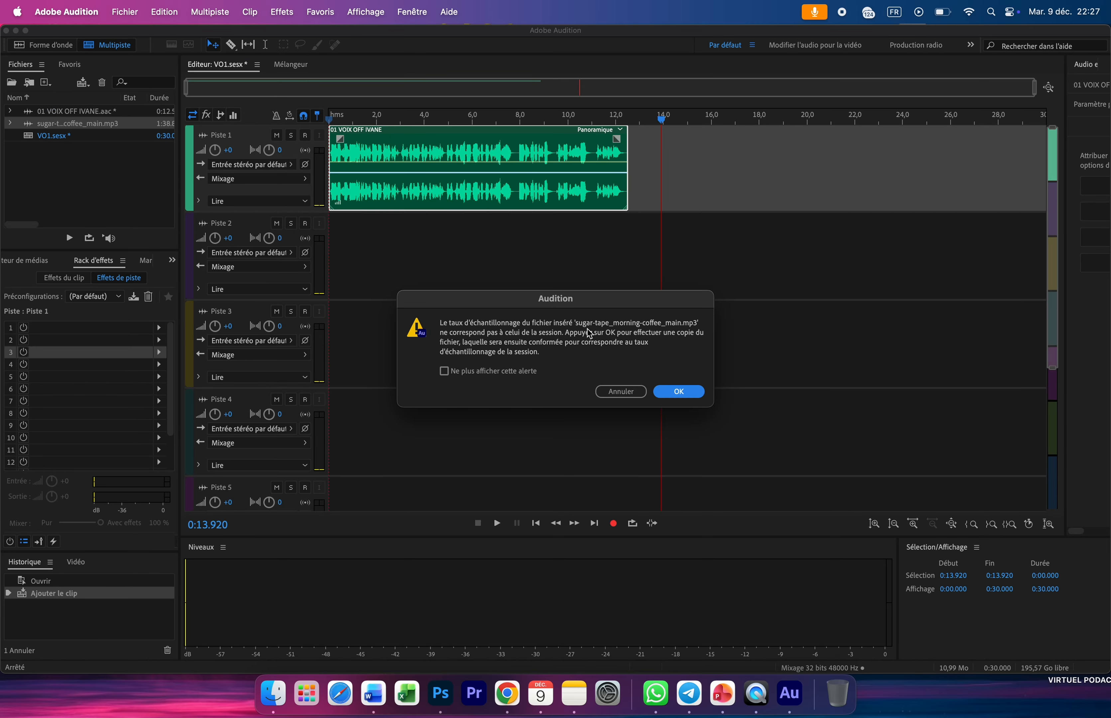
pyautogui.click(679, 393)
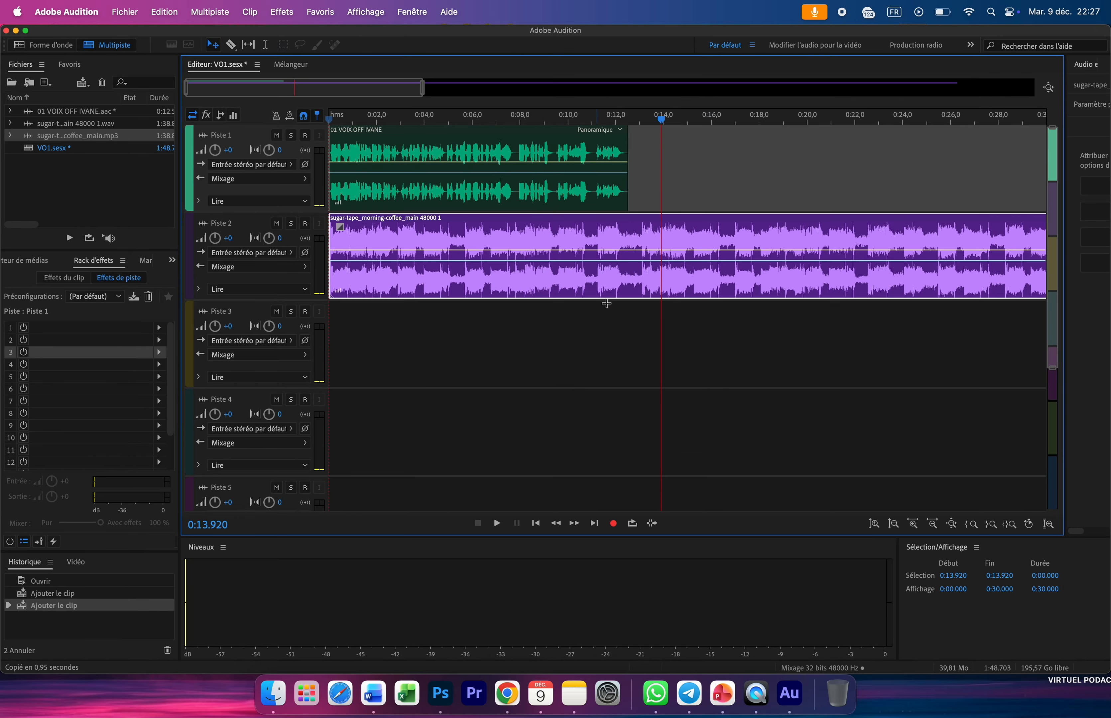
# Step: Try mute, solo and record arming on Piste 1, switching each one back off
pyautogui.click(278, 137)
pyautogui.click(346, 120)
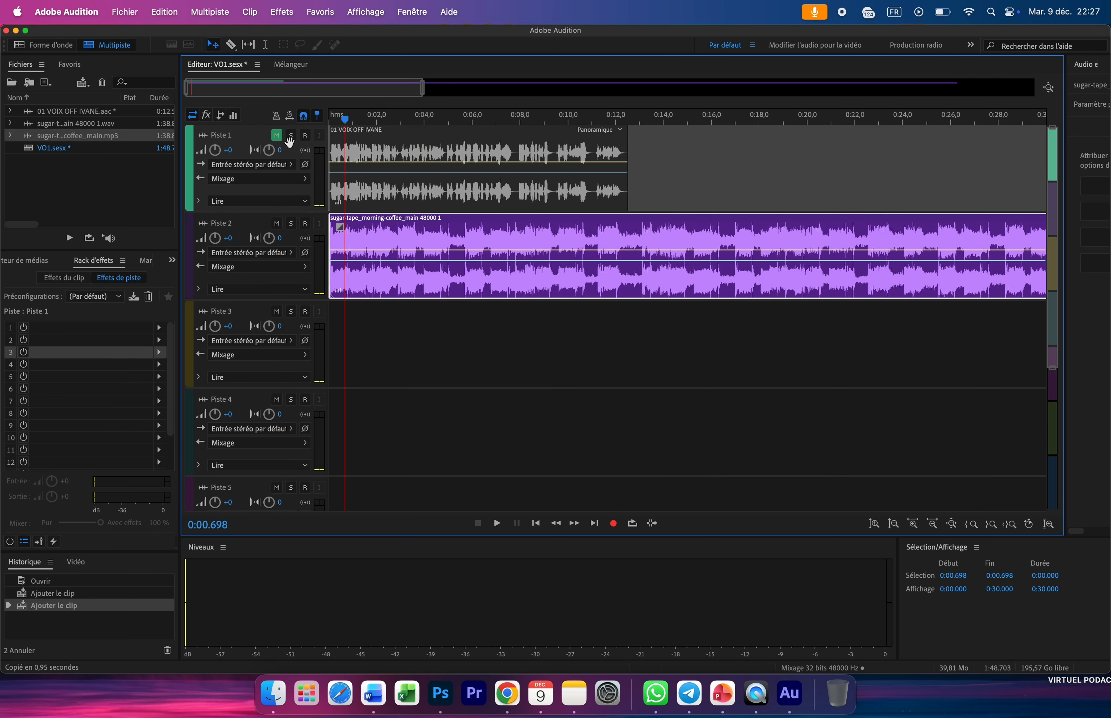
pyautogui.click(279, 136)
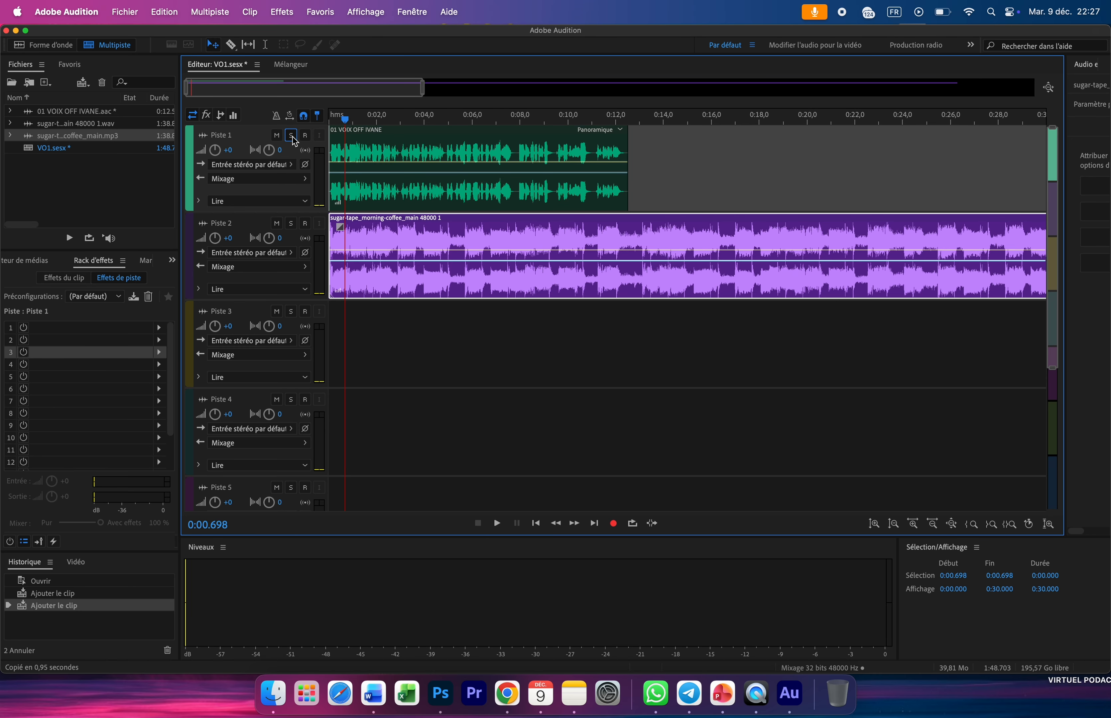
pyautogui.click(291, 136)
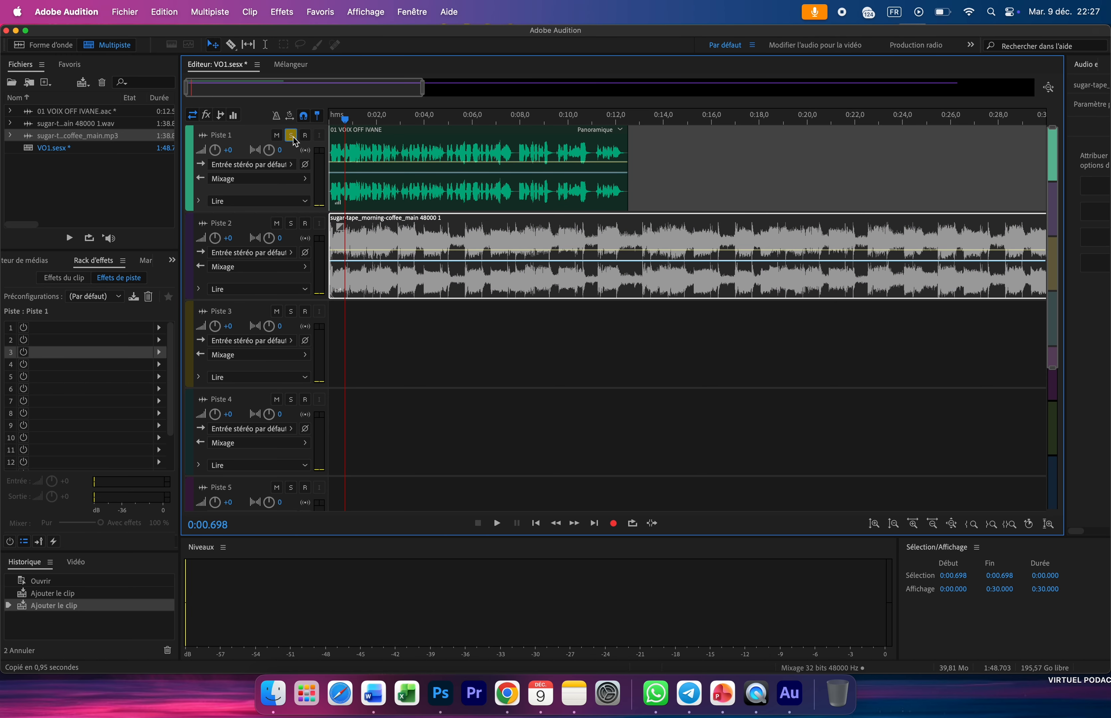
pyautogui.click(294, 139)
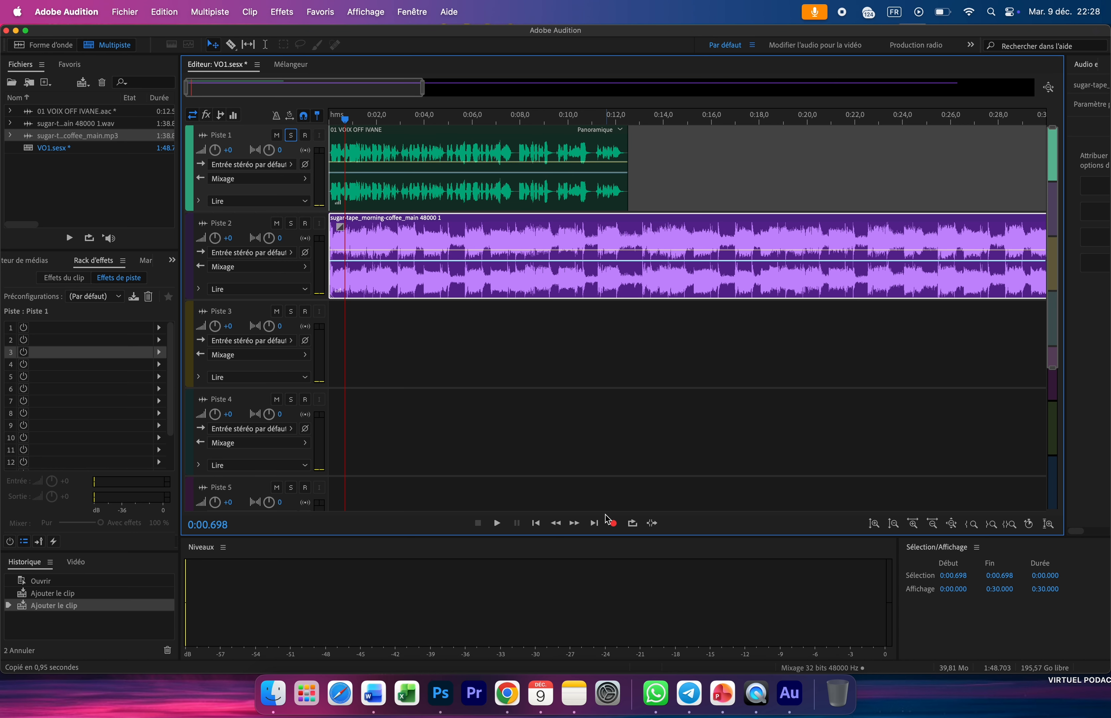
pyautogui.click(306, 137)
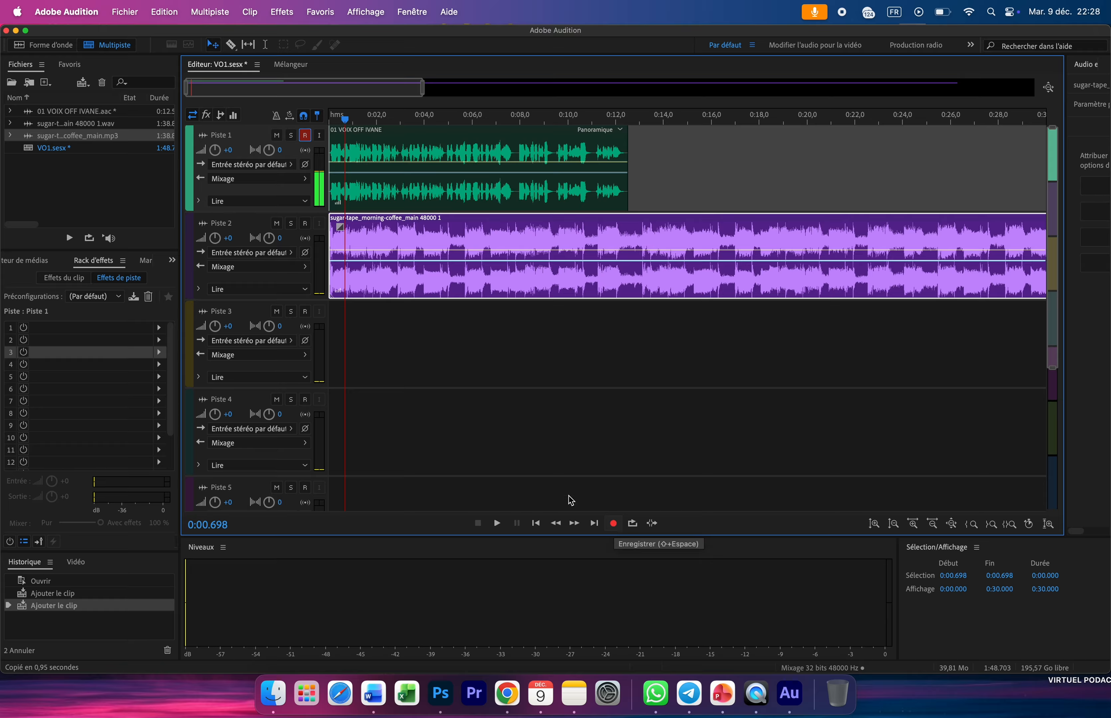
pyautogui.click(305, 135)
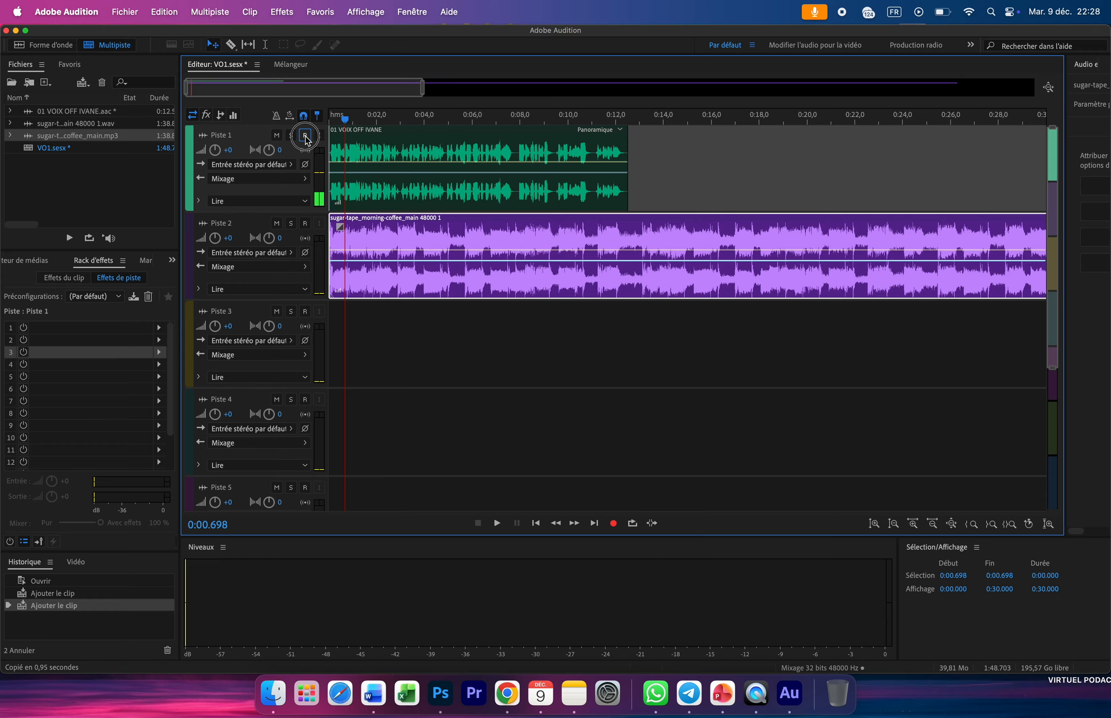
# Step: Play the voice-over and music together from the start of the session to check their balance
pyautogui.press('Home')
pyautogui.press('space')
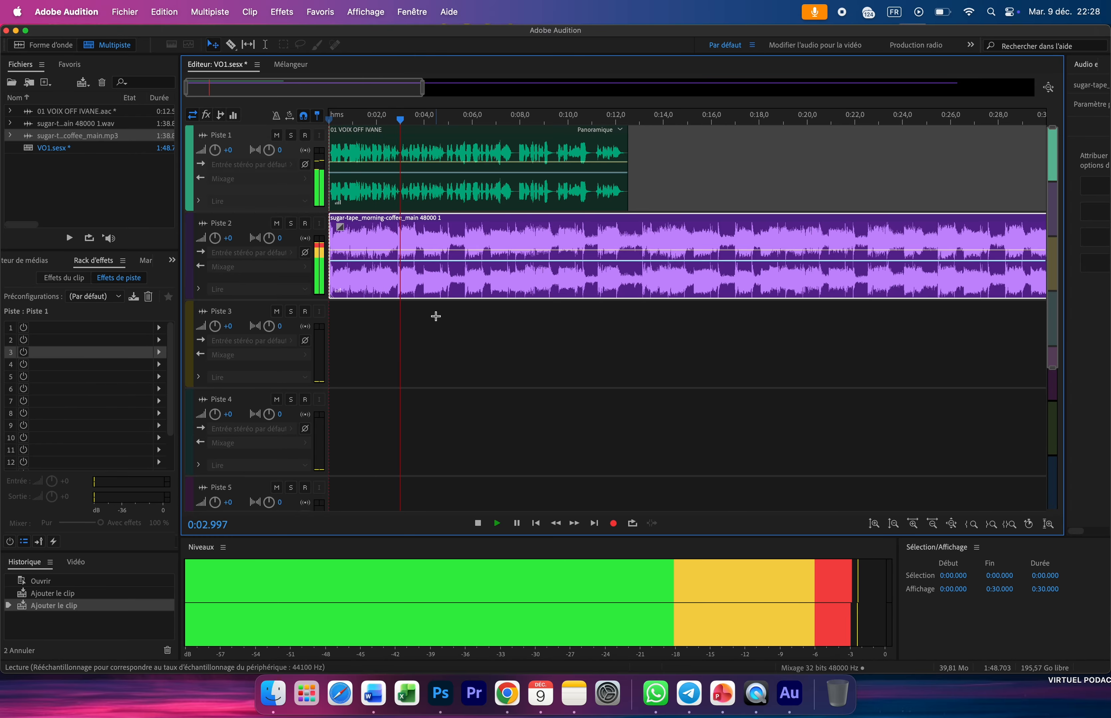
pyautogui.press('space')
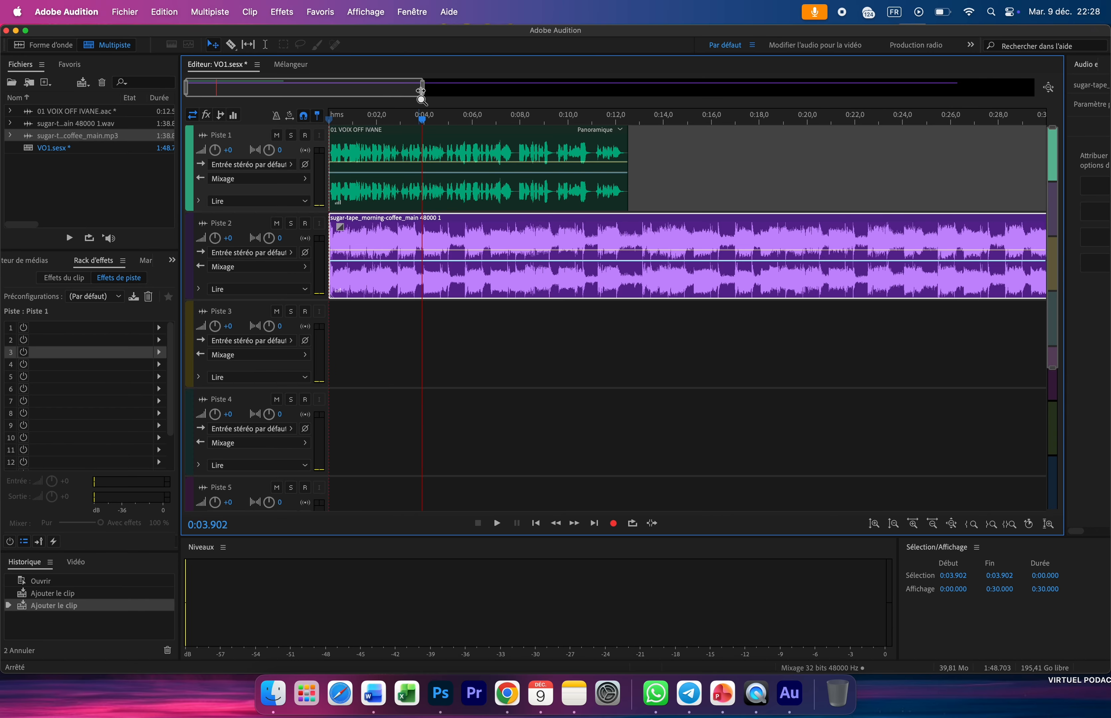
# Step: Select the music clip on Piste 2 and add a marker at the playhead position, 0:03.902
pyautogui.moveTo(422, 89); pyautogui.dragTo(516, 89)
pyautogui.moveTo(529, 89); pyautogui.dragTo(560, 89)
pyautogui.doubleClick(581, 90)
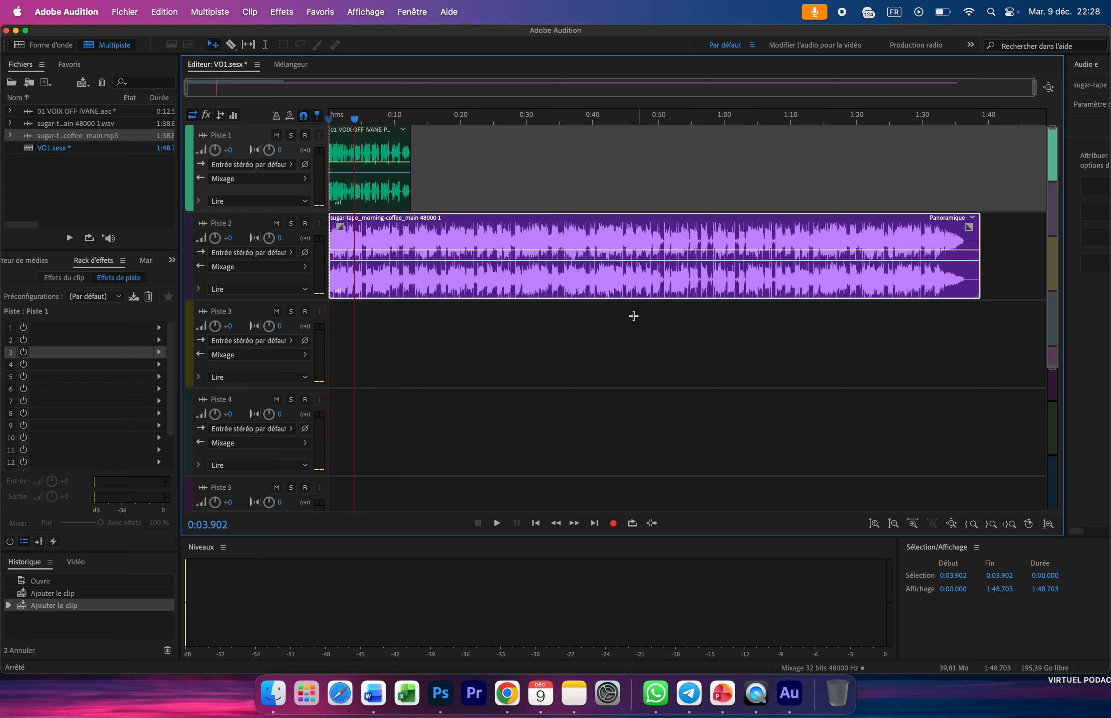
pyautogui.click(471, 269)
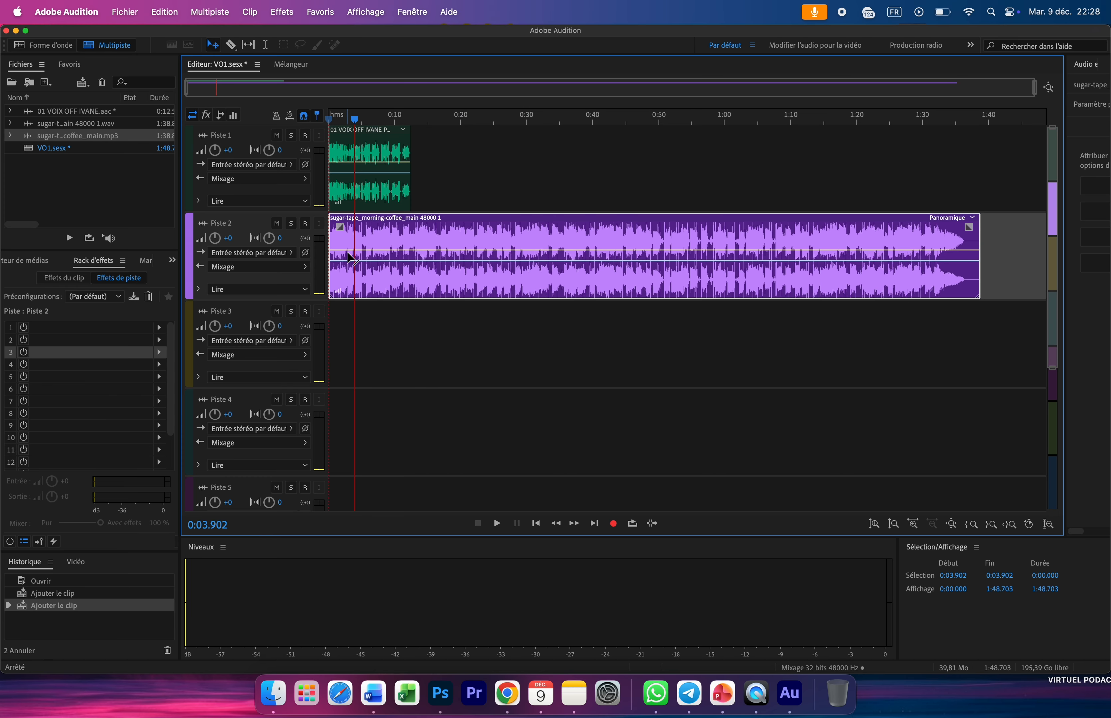
pyautogui.press('m')
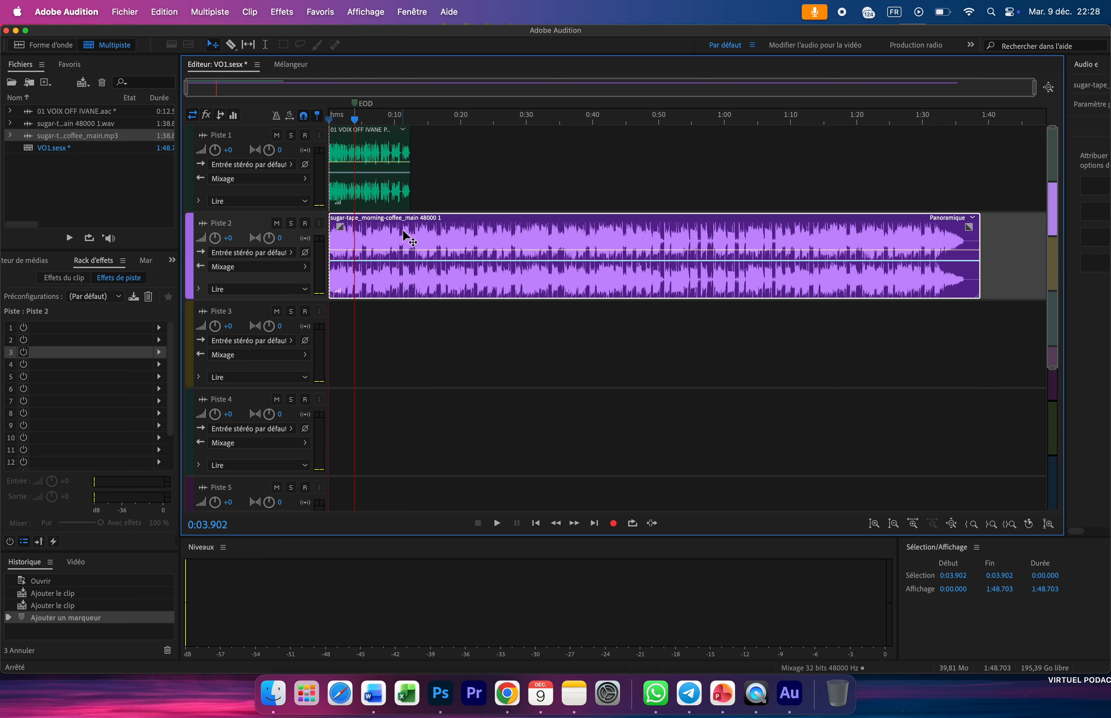
# Step: Split the Piste 2 music clip with the razor just after the voice-over's end and again at about 1:28
pyautogui.press('r')
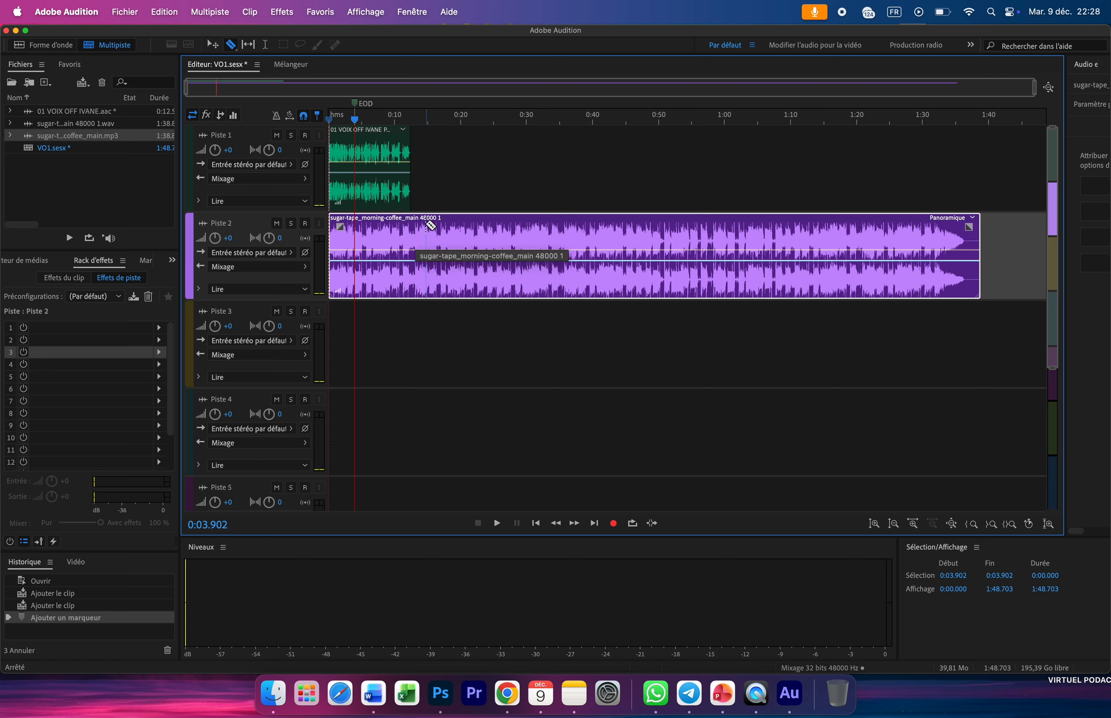
pyautogui.click(414, 240)
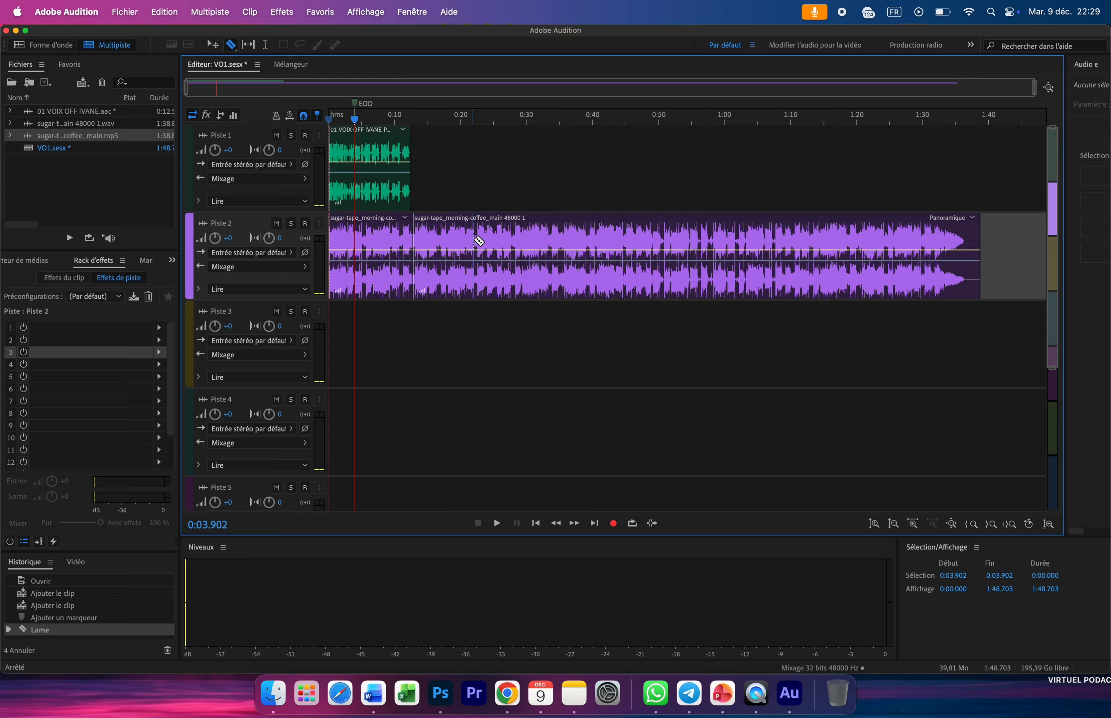
pyautogui.click(912, 243)
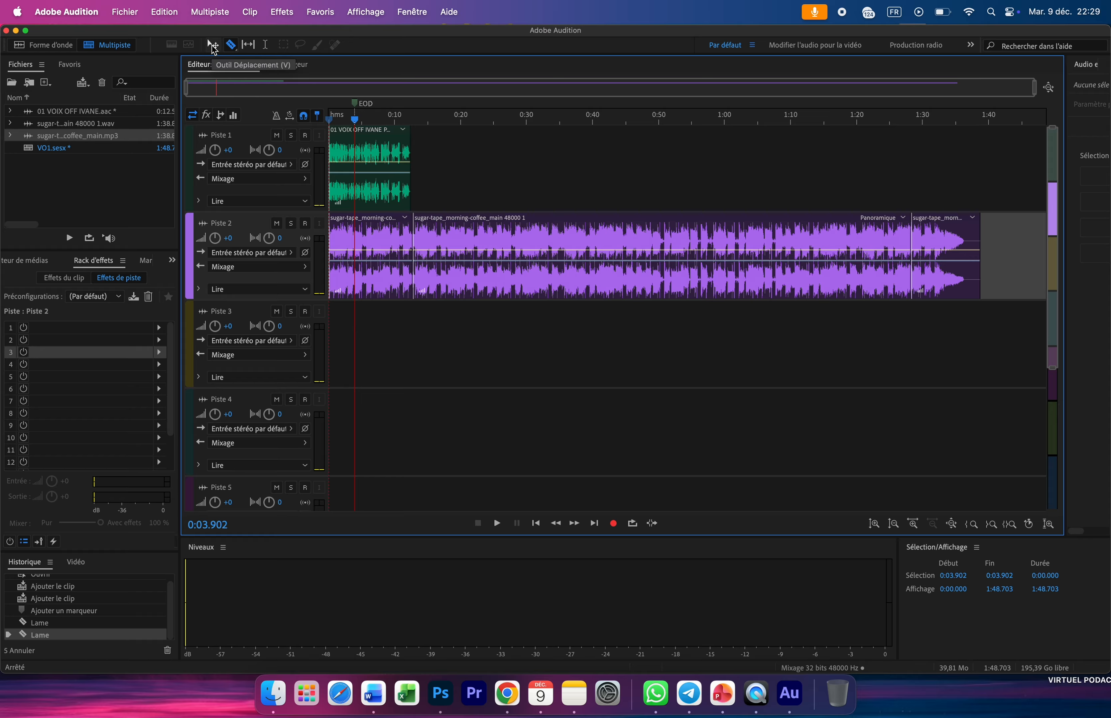
# Step: Delete the middle music segment on Piste 2 and move the closing segment against the end of the first one
pyautogui.click(212, 44)
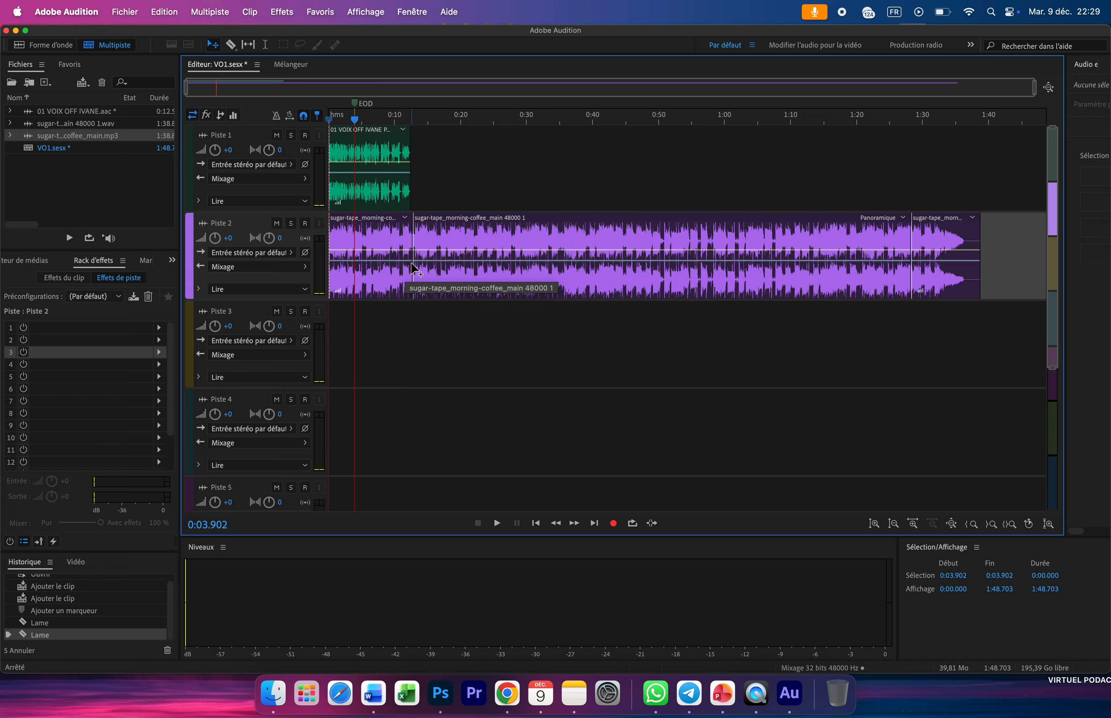
pyautogui.click(493, 243)
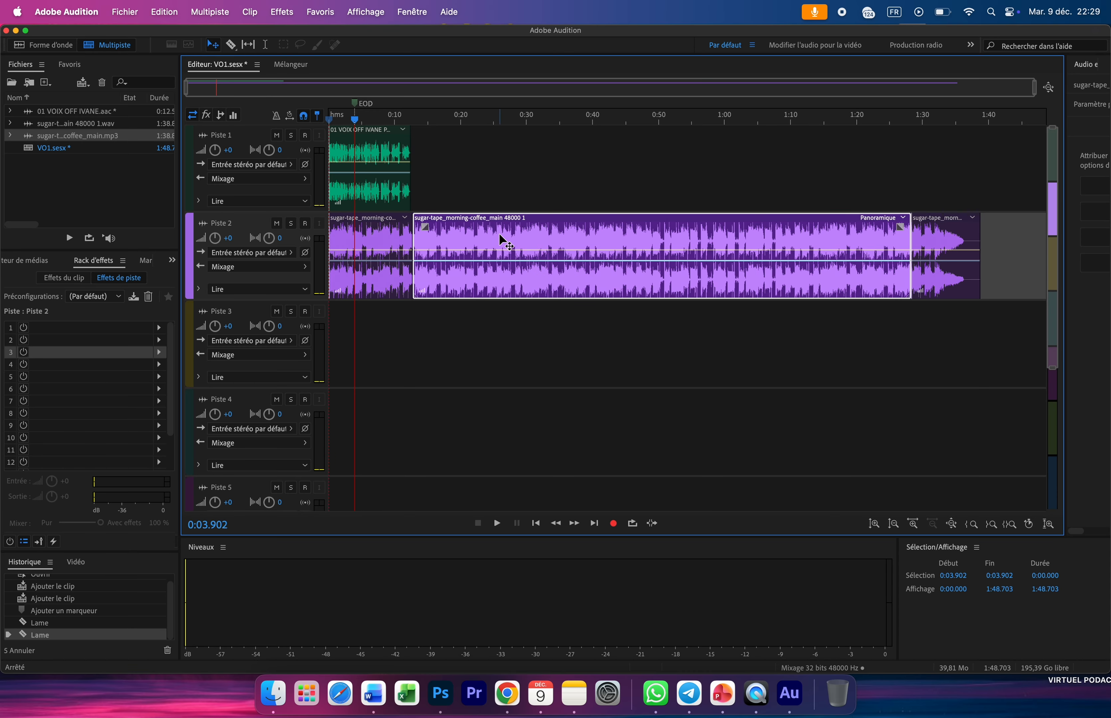
pyautogui.press('Delete')
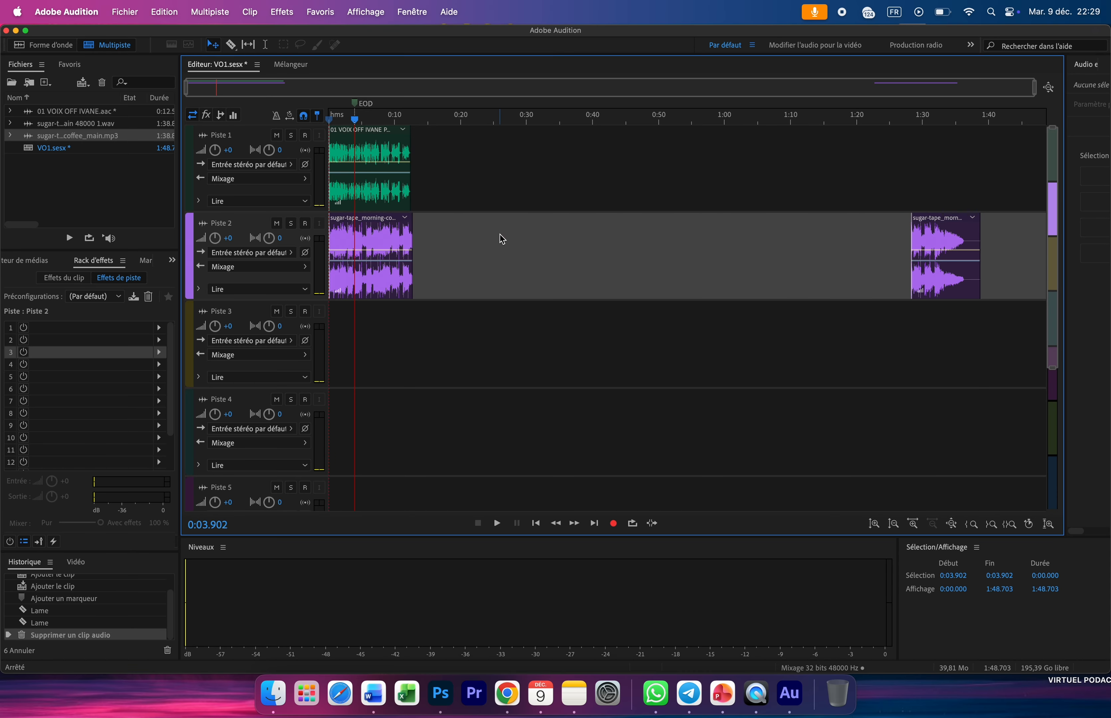
pyautogui.click(949, 241)
pyautogui.moveTo(950, 242); pyautogui.dragTo(457, 256)
# Step: Play the opening of the session from 0:00 to hear how the voice-over and music start together
pyautogui.moveTo(349, 122); pyautogui.dragTo(329, 117)
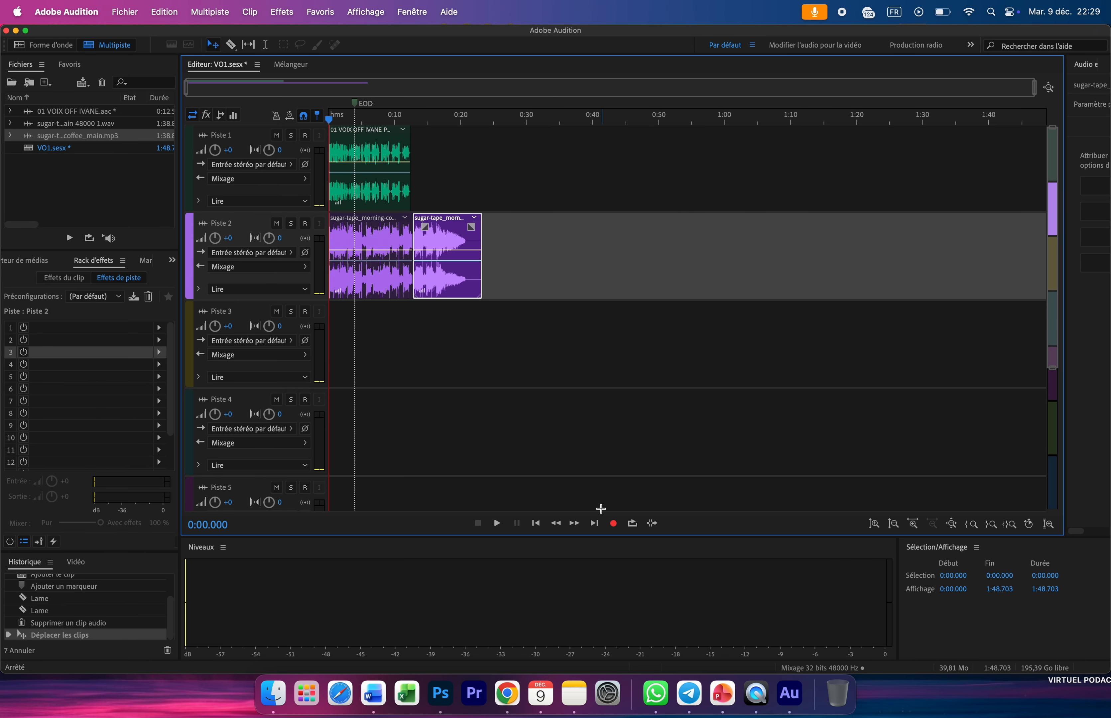
pyautogui.press('XF86AudioLowerVolume')
pyautogui.press('XF86AudioLowerVolume')
pyautogui.moveTo(1036, 86); pyautogui.dragTo(531, 109)
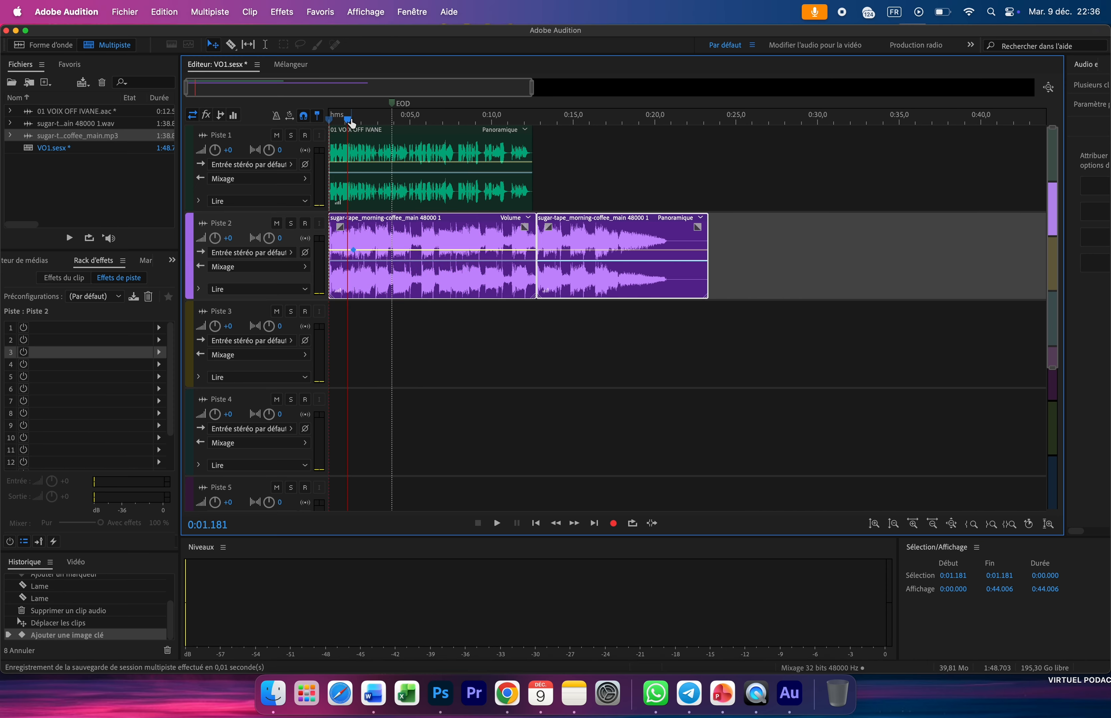
pyautogui.moveTo(351, 119); pyautogui.dragTo(329, 114)
pyautogui.press('space')
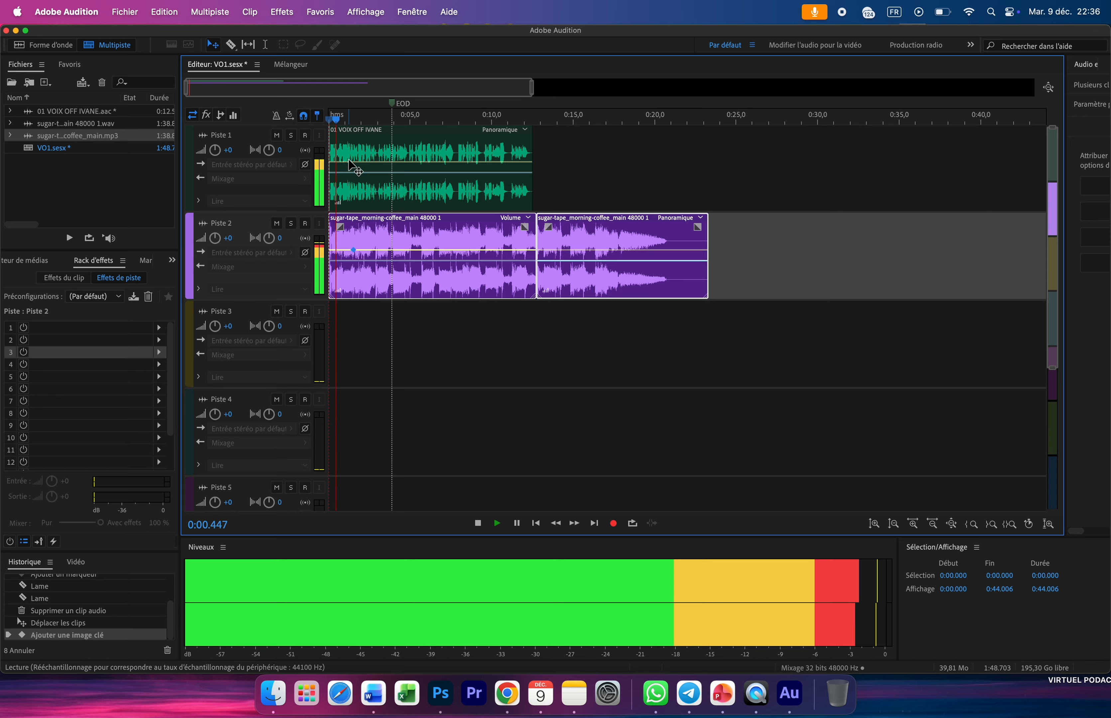
pyautogui.press('space')
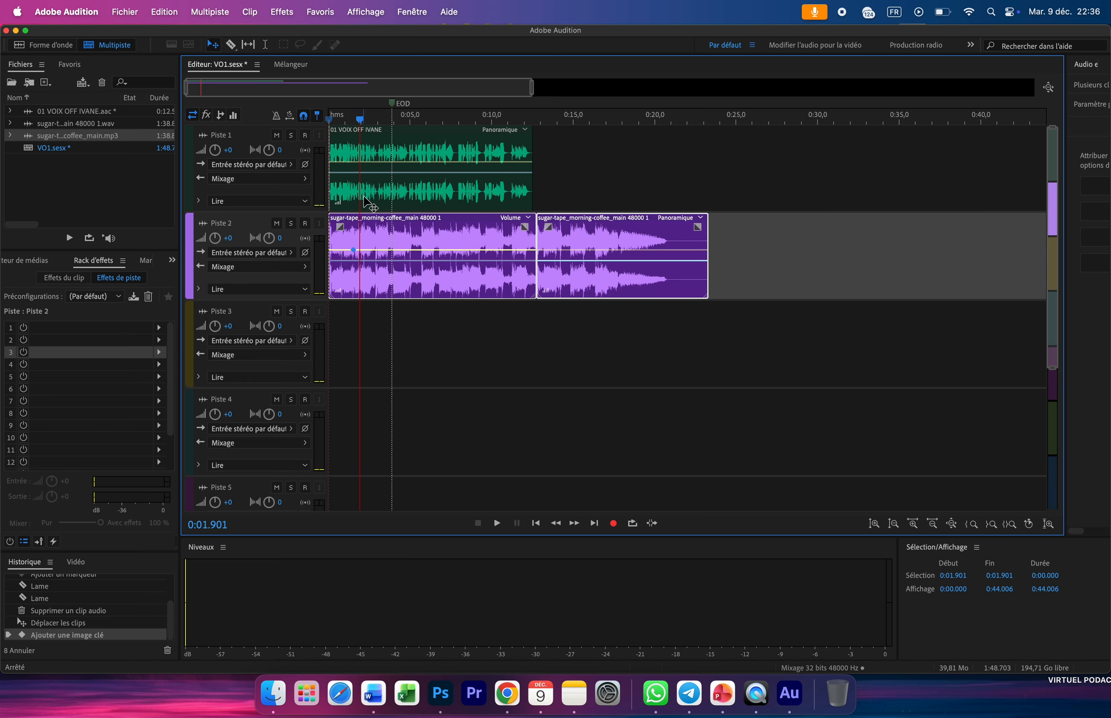
# Step: Move the voice-over clip on Piste 1 to start at about 2.5 s and play the music intro before it
pyautogui.moveTo(370, 197); pyautogui.dragTo(407, 196)
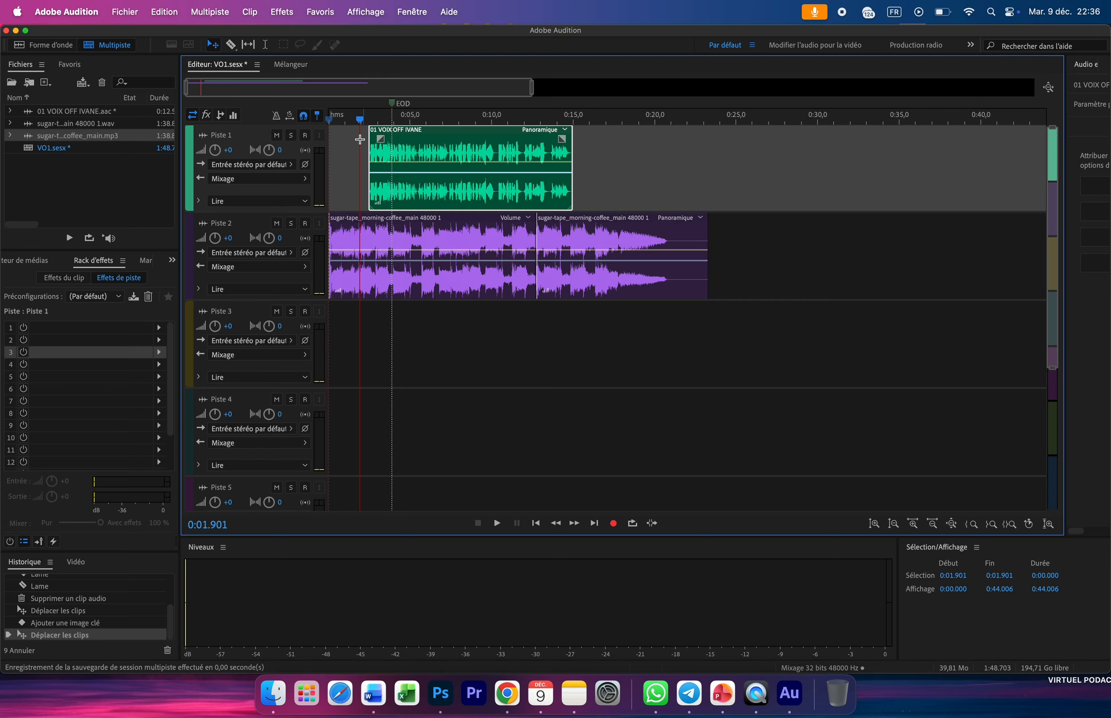
pyautogui.moveTo(360, 120); pyautogui.dragTo(329, 121)
pyautogui.press('space')
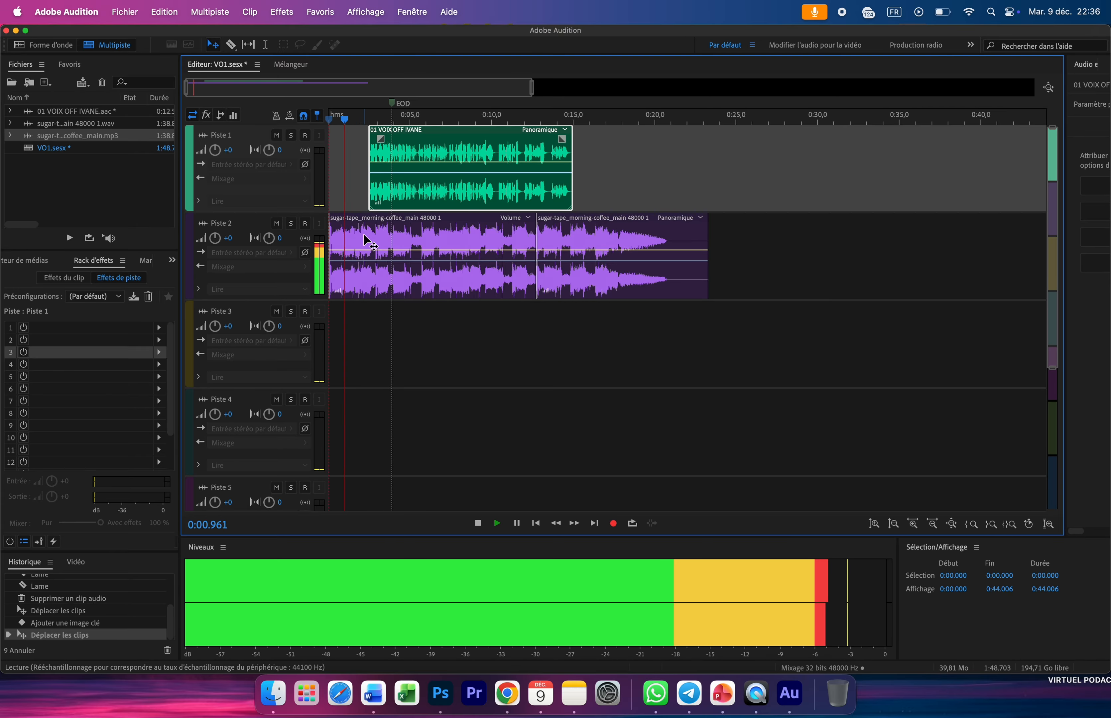
pyautogui.press('space')
pyautogui.press('space')
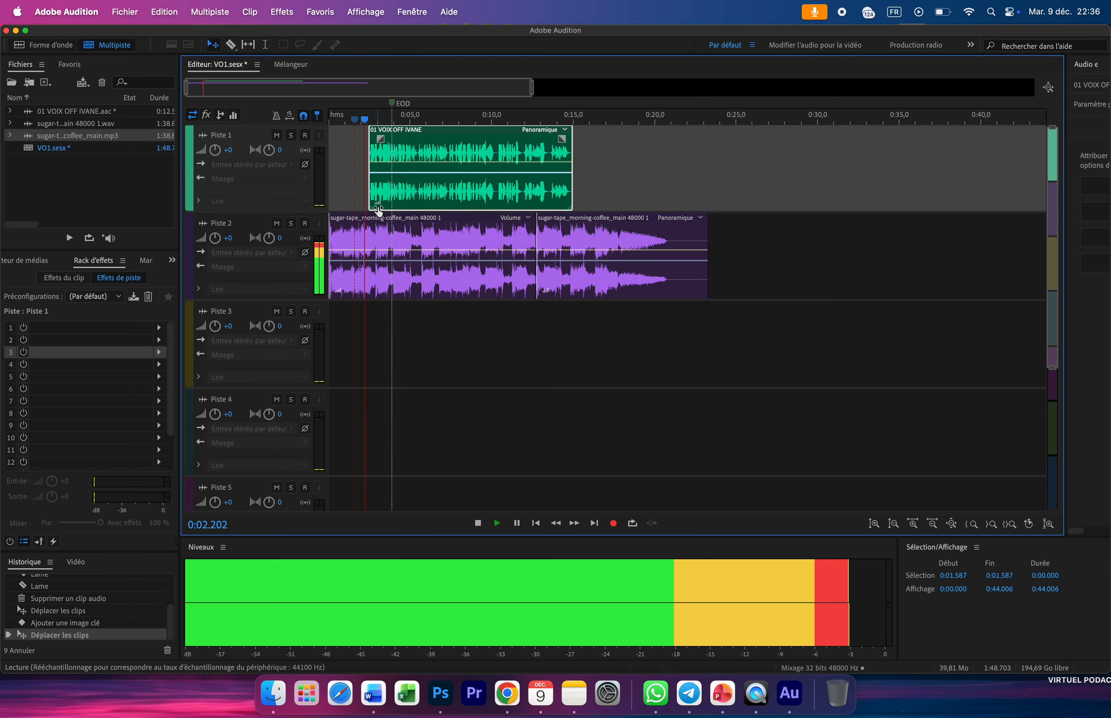
pyautogui.press('space')
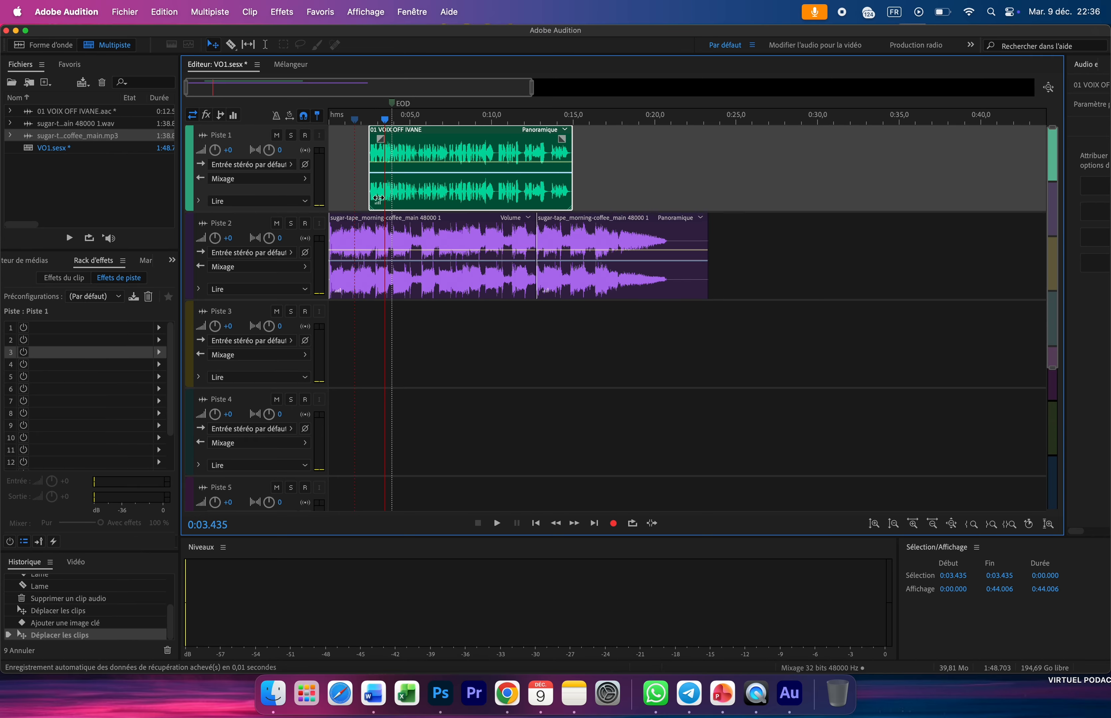
# Step: Set the voice-over clip's gain to 0.2 dB and shift it earlier to start at about 1.3 s, checking the timing by playback
pyautogui.moveTo(378, 200); pyautogui.dragTo(422, 184)
pyautogui.click(329, 129)
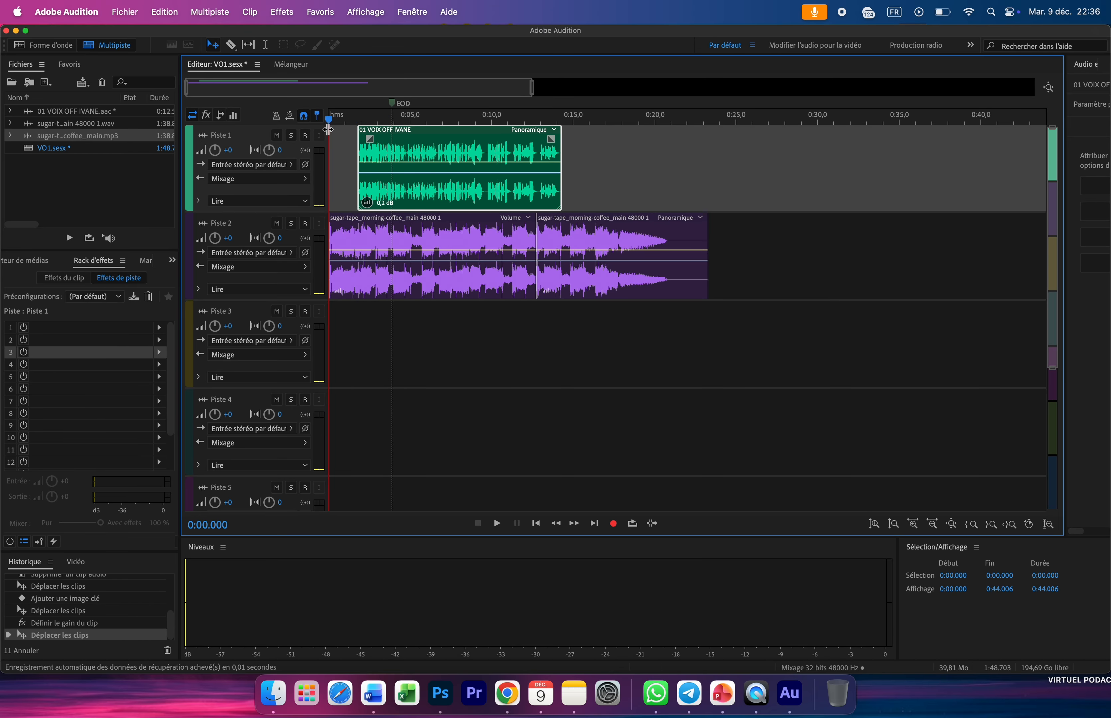
pyautogui.press('space')
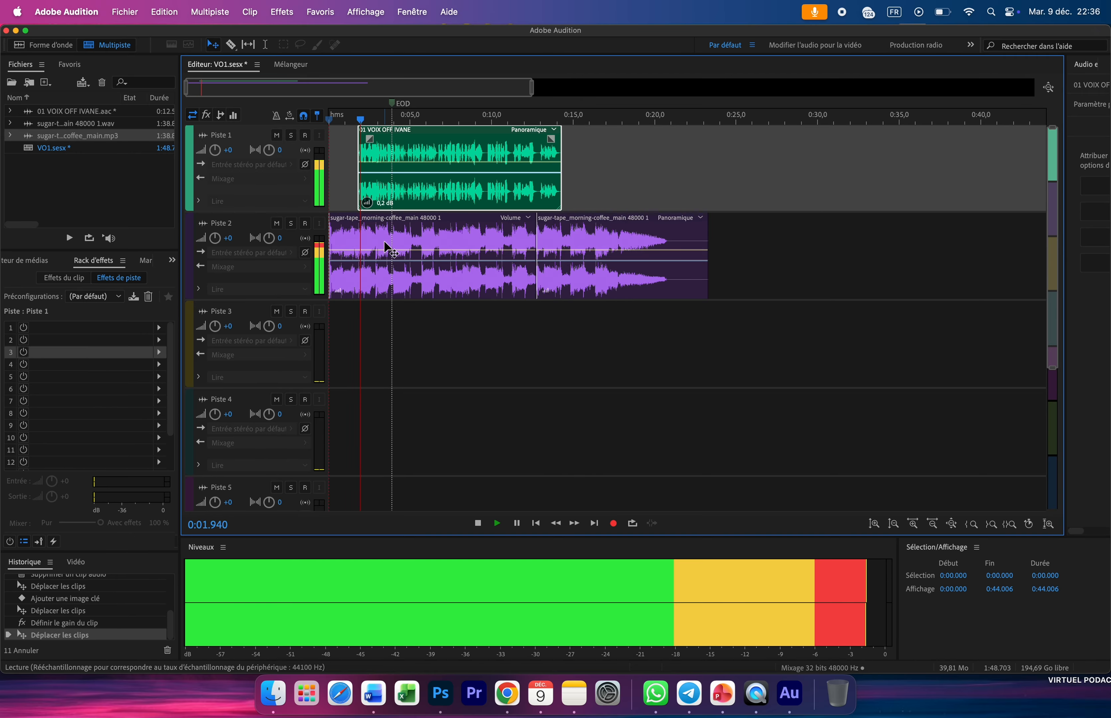
pyautogui.press('space')
pyautogui.moveTo(379, 189); pyautogui.dragTo(371, 190)
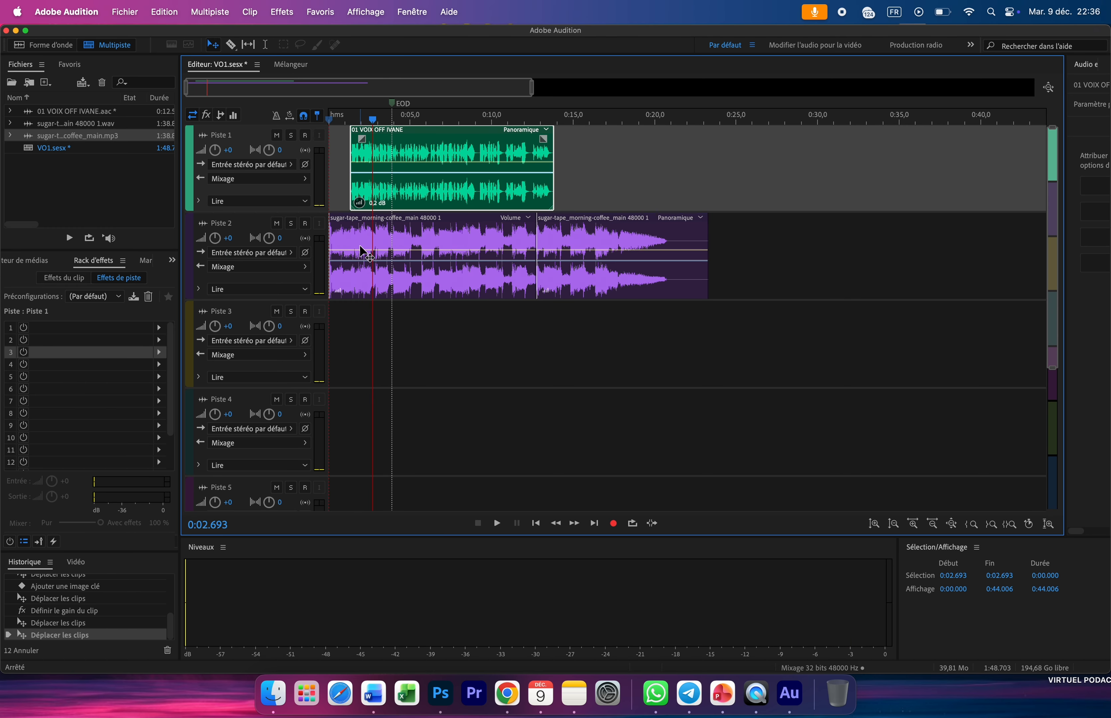
# Step: Raise the start of the first music clip's volume envelope on Piste 2 and add keyframes along its flat section
pyautogui.click(348, 248)
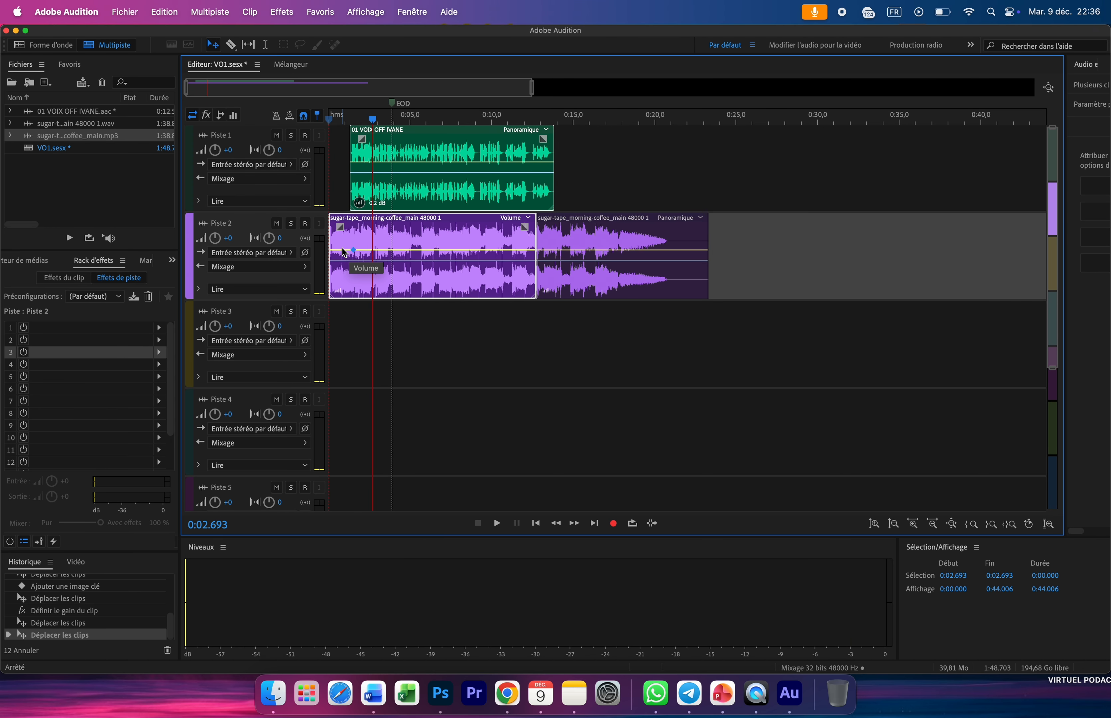
pyautogui.moveTo(332, 250); pyautogui.dragTo(330, 241)
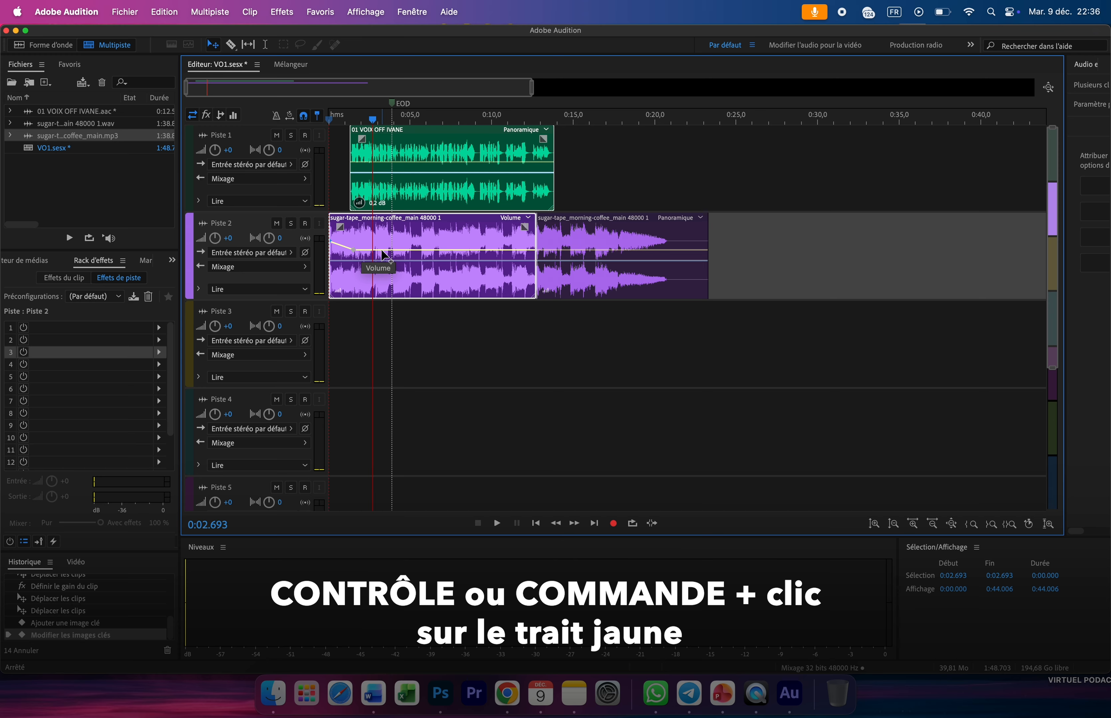
pyautogui.keyDown('super'); pyautogui.click(406, 249); pyautogui.keyUp('super')
pyautogui.keyDown('super'); pyautogui.click(453, 250); pyautogui.keyUp('super')
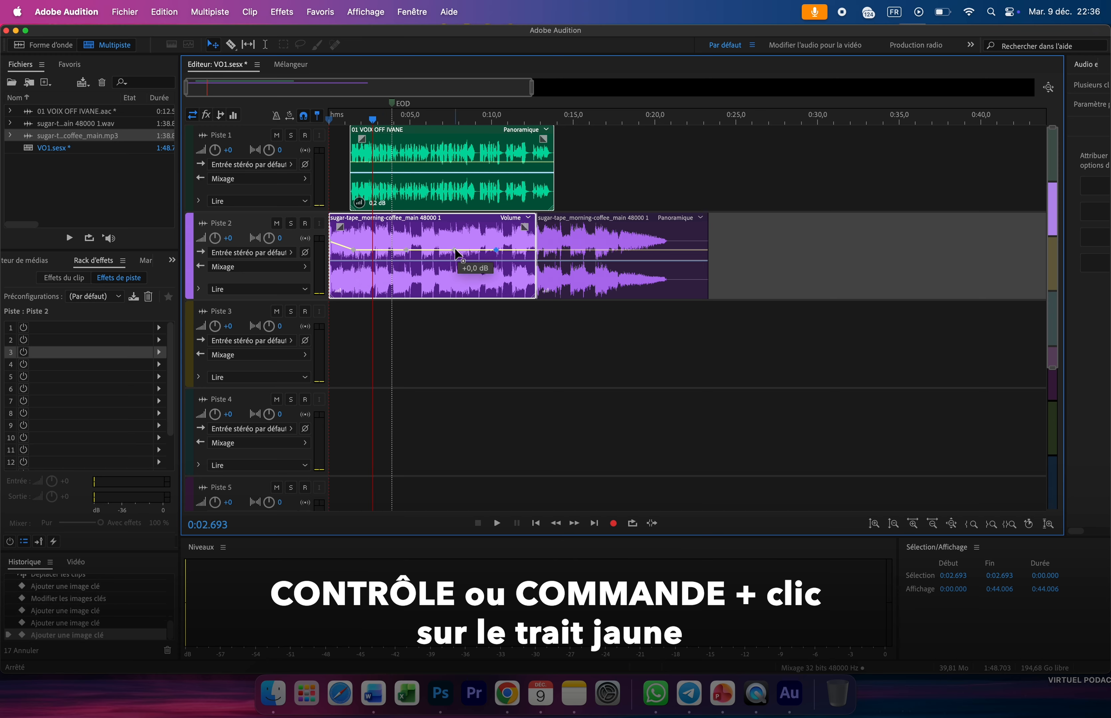
pyautogui.moveTo(453, 249)
pyautogui.mouseDown()
pyautogui.moveTo(454, 233)
pyautogui.moveTo(447, 249)
pyautogui.mouseUp()
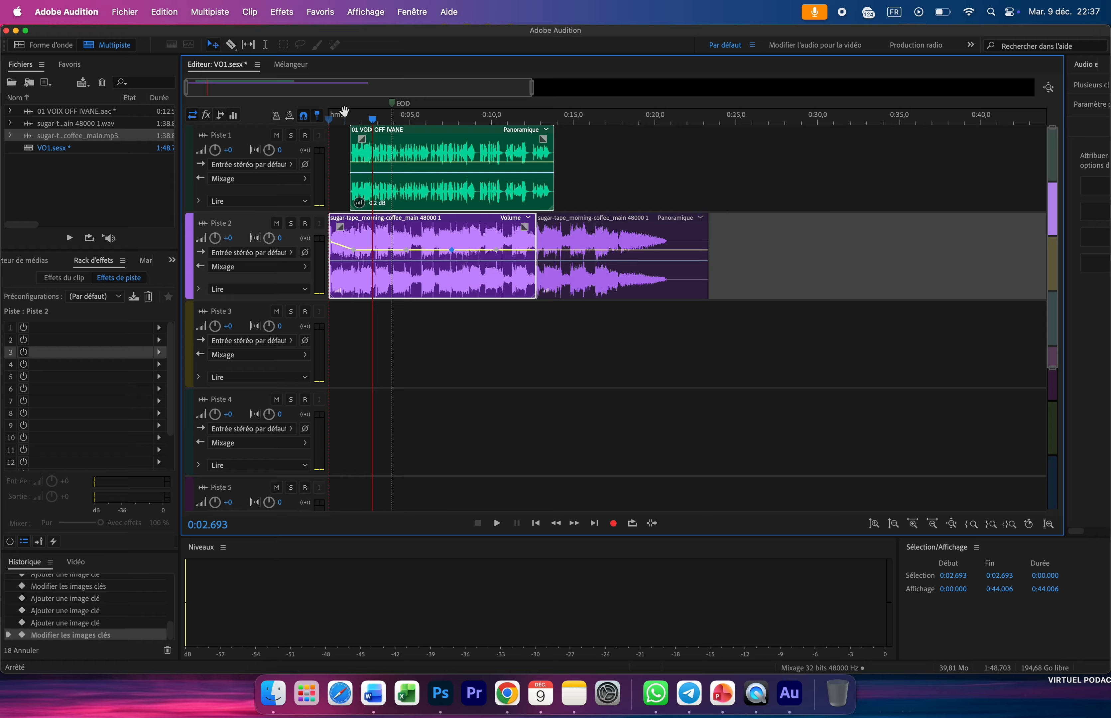
# Step: Raise the first music clip's opening volume keyframe further, playing the session from the start to check the fade under the voice
pyautogui.moveTo(340, 115); pyautogui.dragTo(321, 120)
pyautogui.press('space')
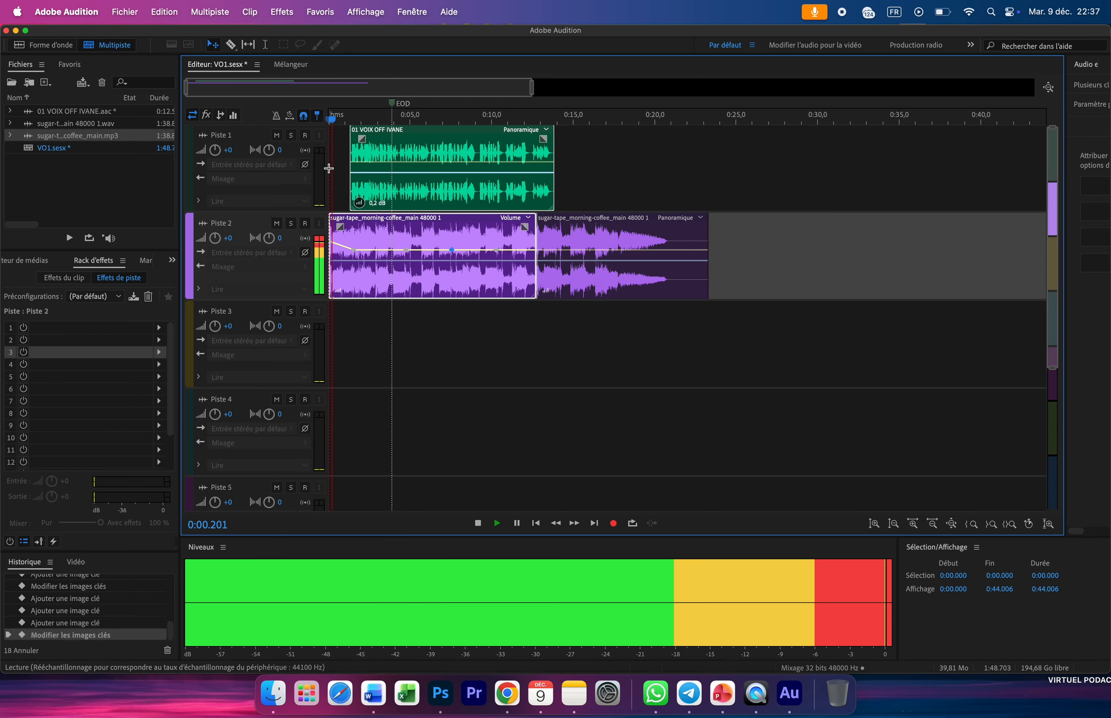
pyautogui.press('space')
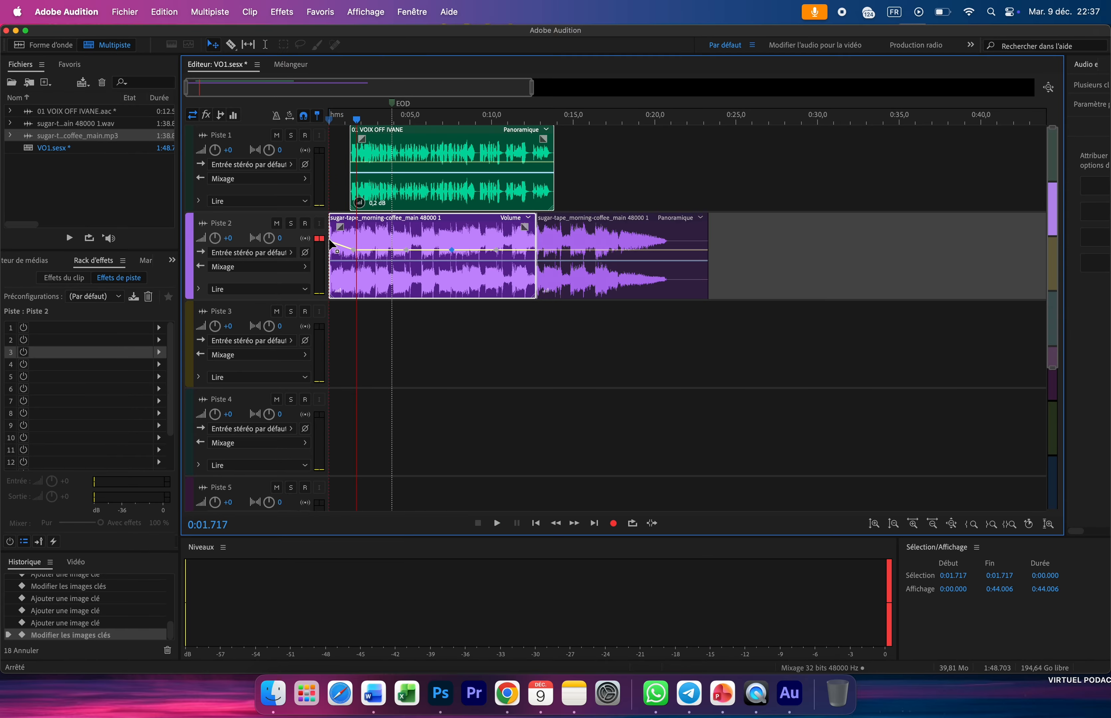
pyautogui.moveTo(331, 243); pyautogui.dragTo(331, 228)
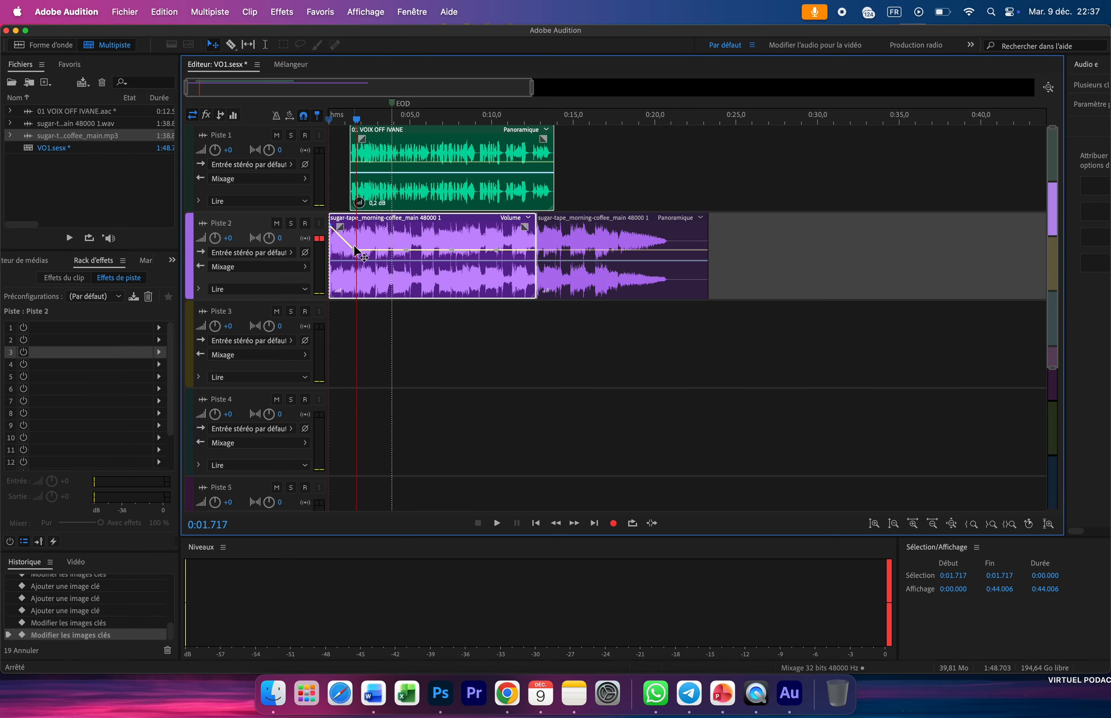
pyautogui.moveTo(350, 119); pyautogui.dragTo(327, 119)
pyautogui.press('space')
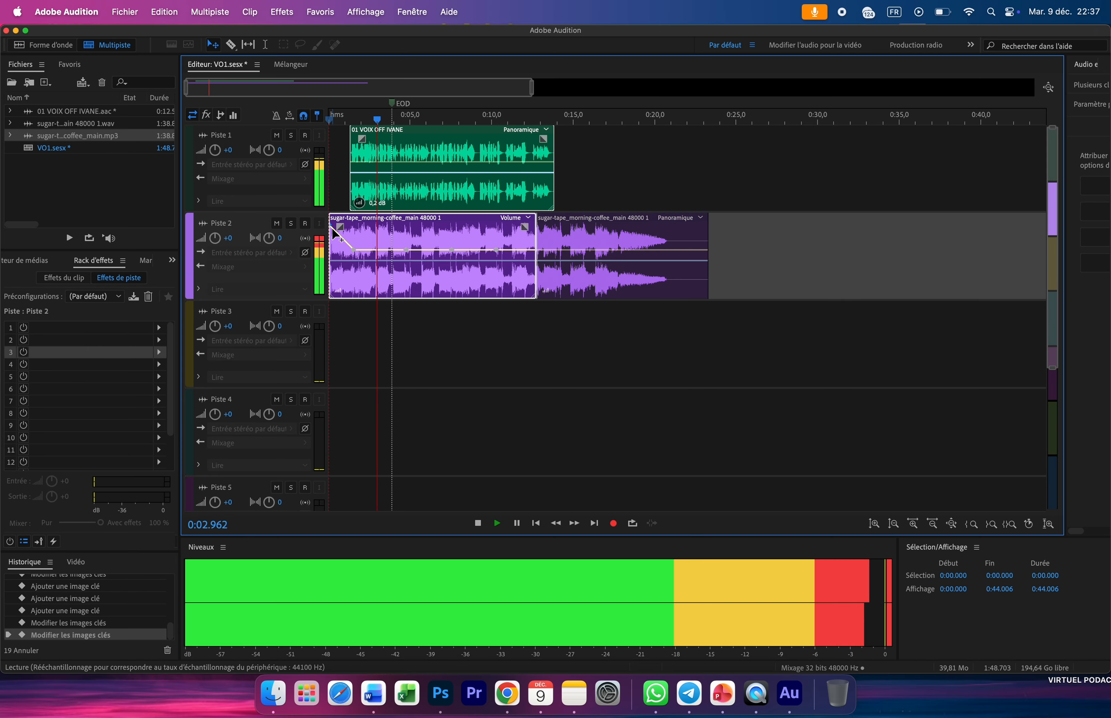
pyautogui.press('space')
# Step: Play the opening words of the voice-over to find a cut point and add a marker at 0:02.453
pyautogui.moveTo(531, 88); pyautogui.dragTo(281, 88)
pyautogui.click(397, 117)
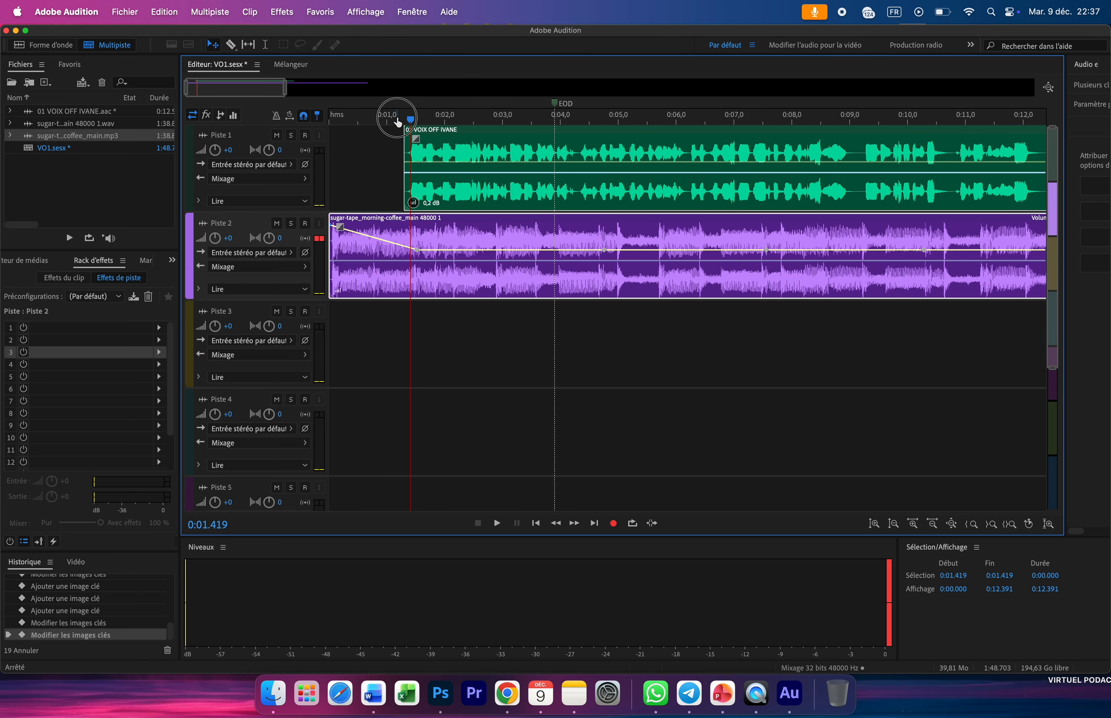
pyautogui.press('space')
pyautogui.press('space')
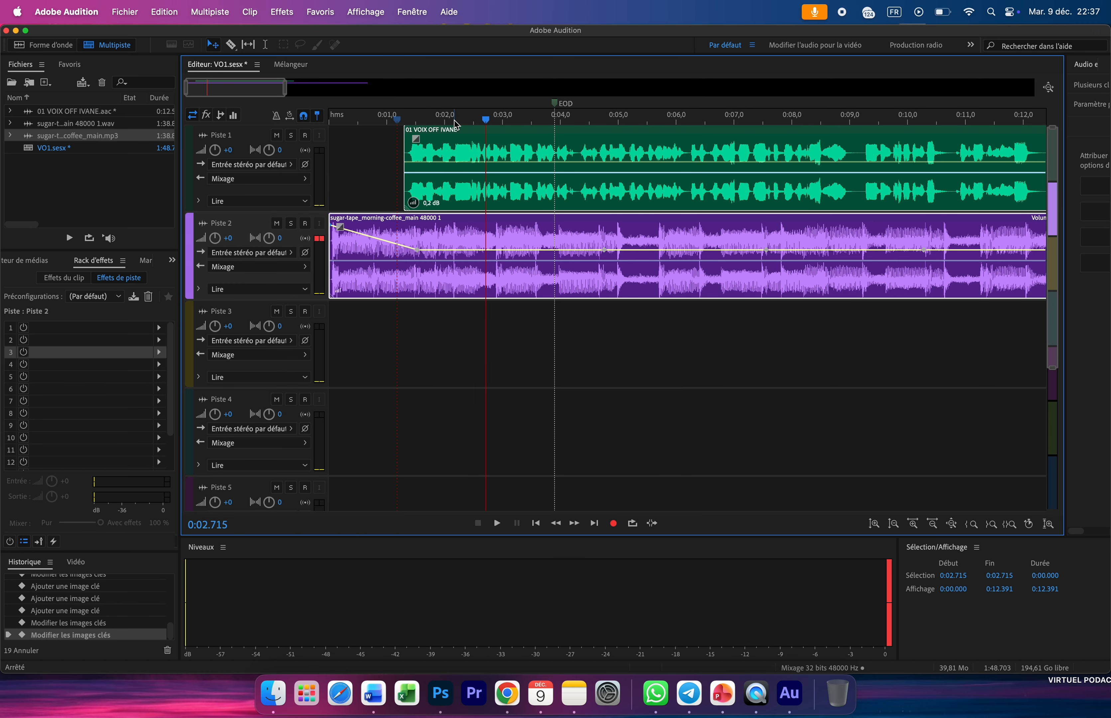
pyautogui.click(439, 120)
pyautogui.press('space')
pyautogui.moveTo(441, 120); pyautogui.dragTo(472, 124)
pyautogui.press('m')
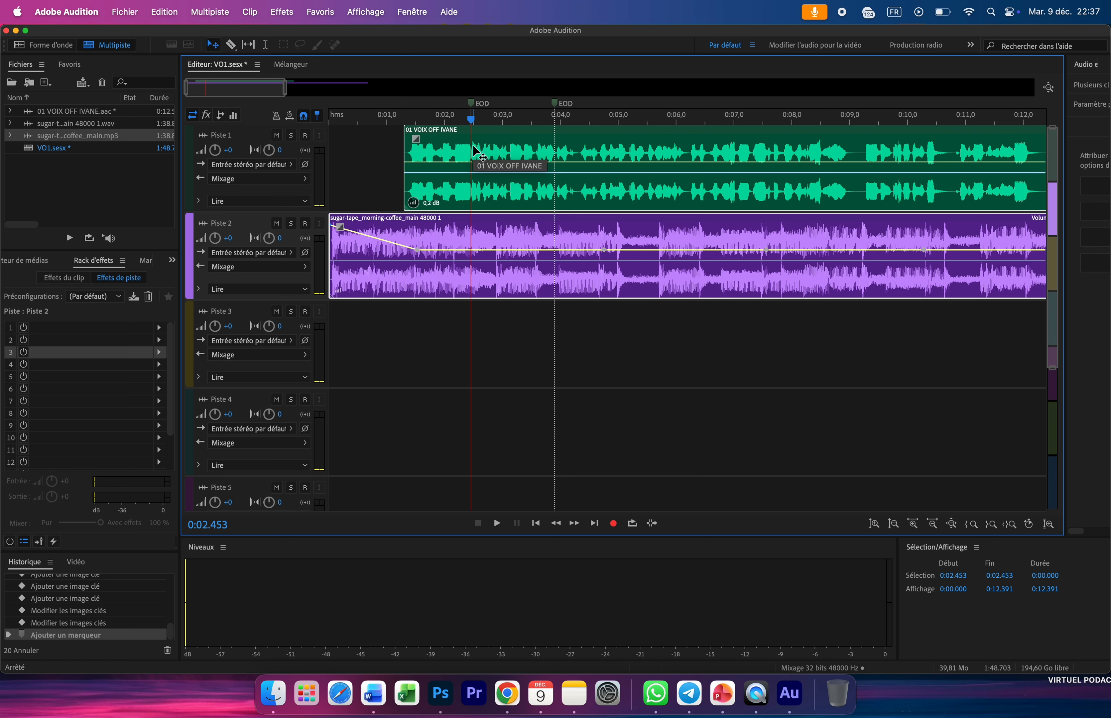
pyautogui.press('m')
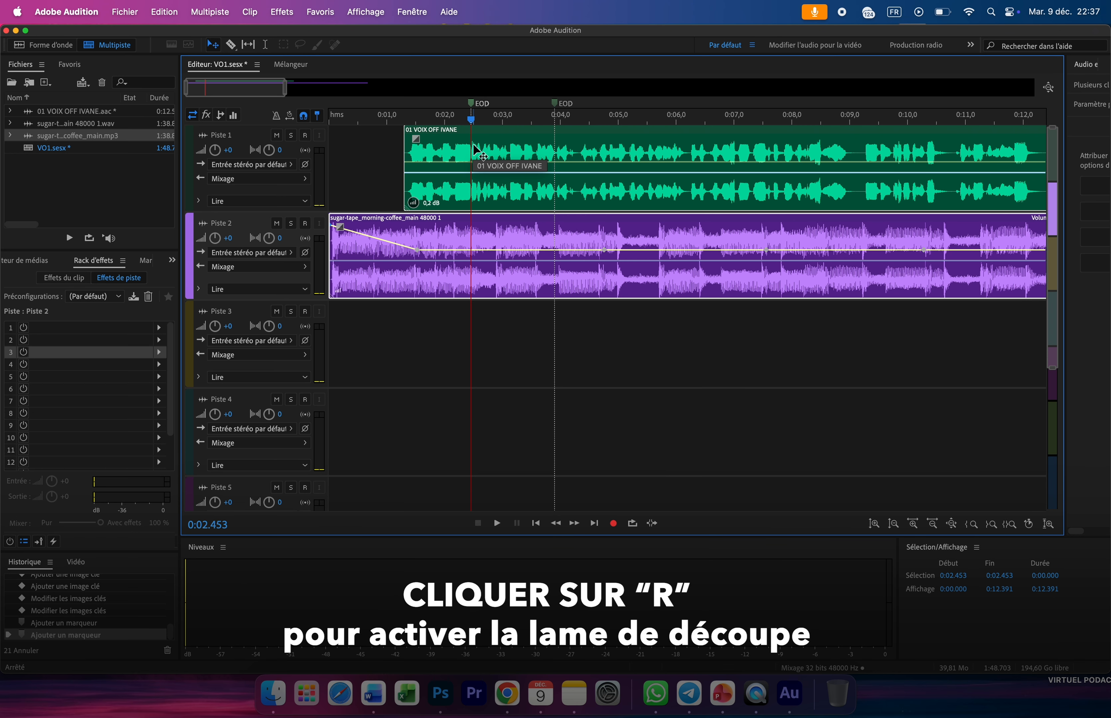
# Step: Split the voice-over and music clips on Piste 1 and Piste 2 at the 0:02.453 marker
pyautogui.press('r')
pyautogui.click(473, 144)
pyautogui.press('v')
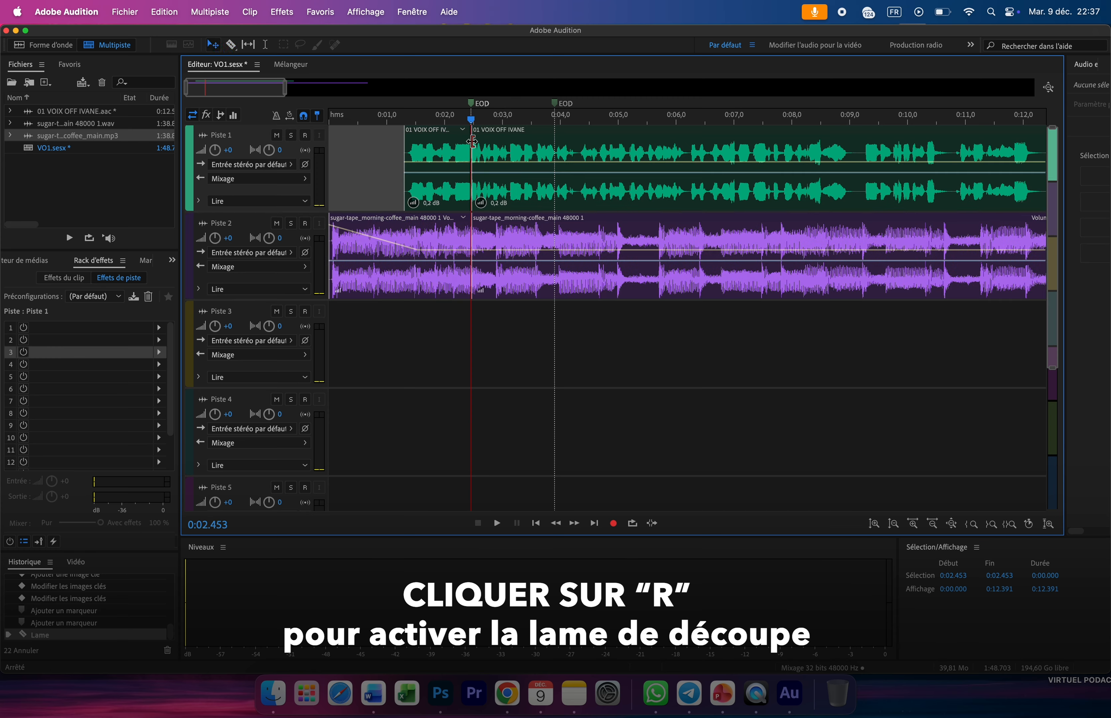
pyautogui.click(483, 140)
pyautogui.click(456, 123)
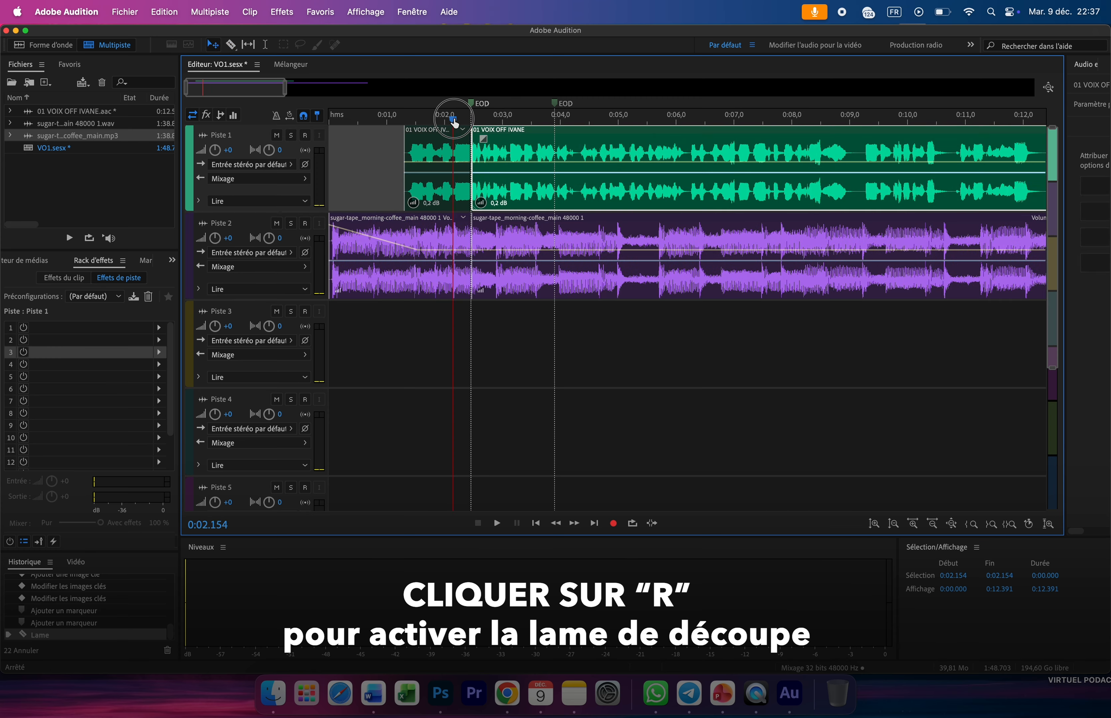
# Step: Copy the first voice-over segment from Piste 1 and paste it onto Piste 3 at 0:01.310
pyautogui.click(461, 149)
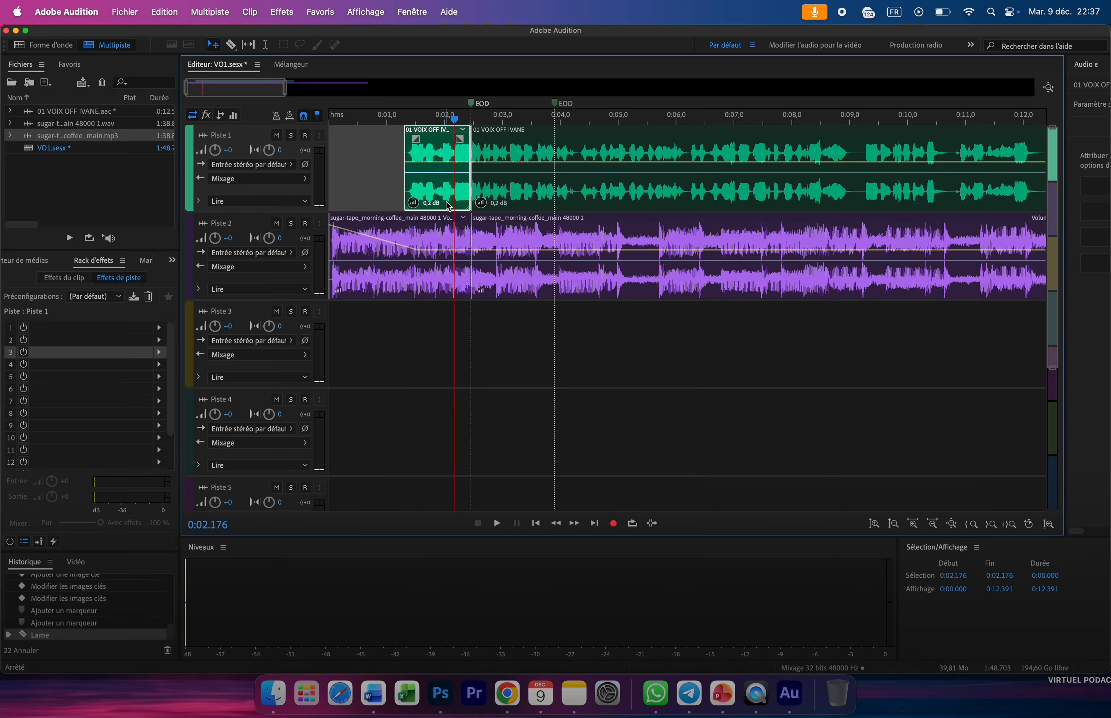
pyautogui.click(405, 118)
pyautogui.click(260, 317)
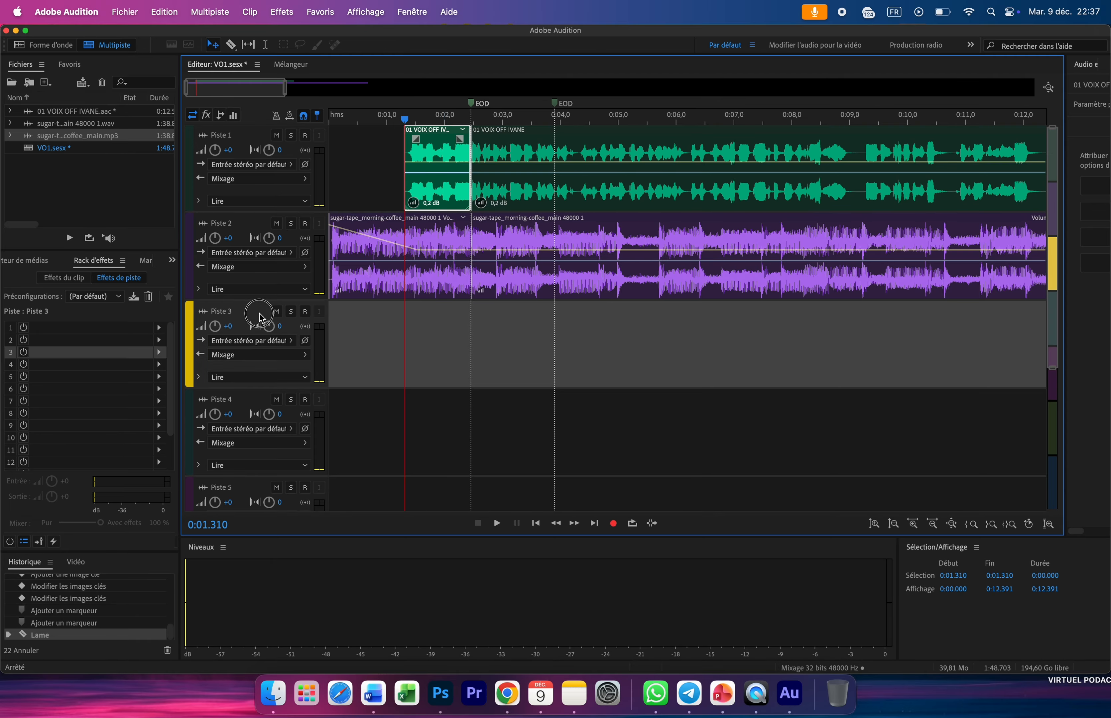
pyautogui.press('super+v')
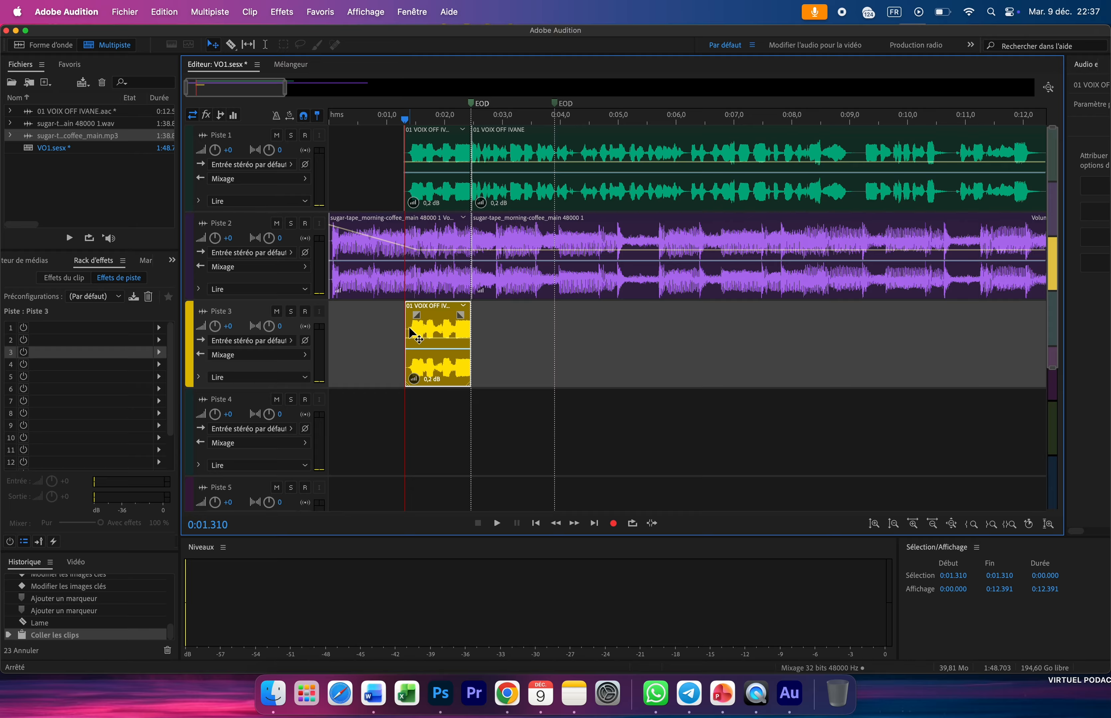
# Step: Trim the start of the Piste 3 voice segment to about 1.9 s, then solo the track and play the remaining excerpt
pyautogui.moveTo(406, 329); pyautogui.dragTo(438, 324)
pyautogui.click(430, 118)
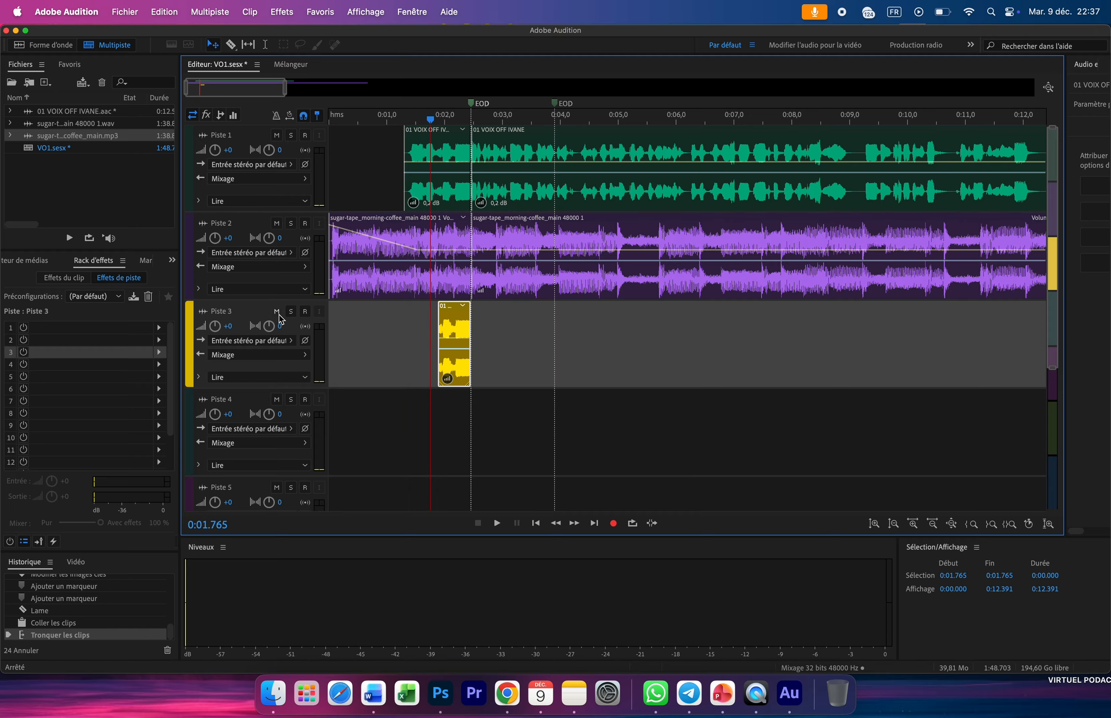
pyautogui.click(291, 312)
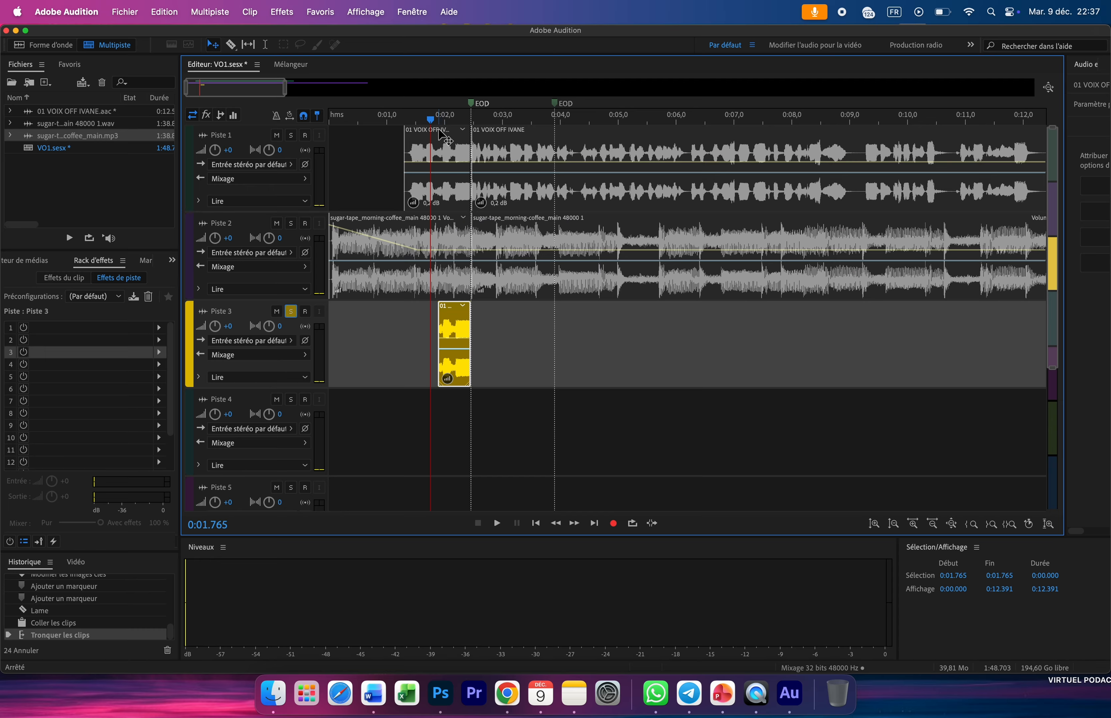
pyautogui.click(436, 117)
pyautogui.press('space')
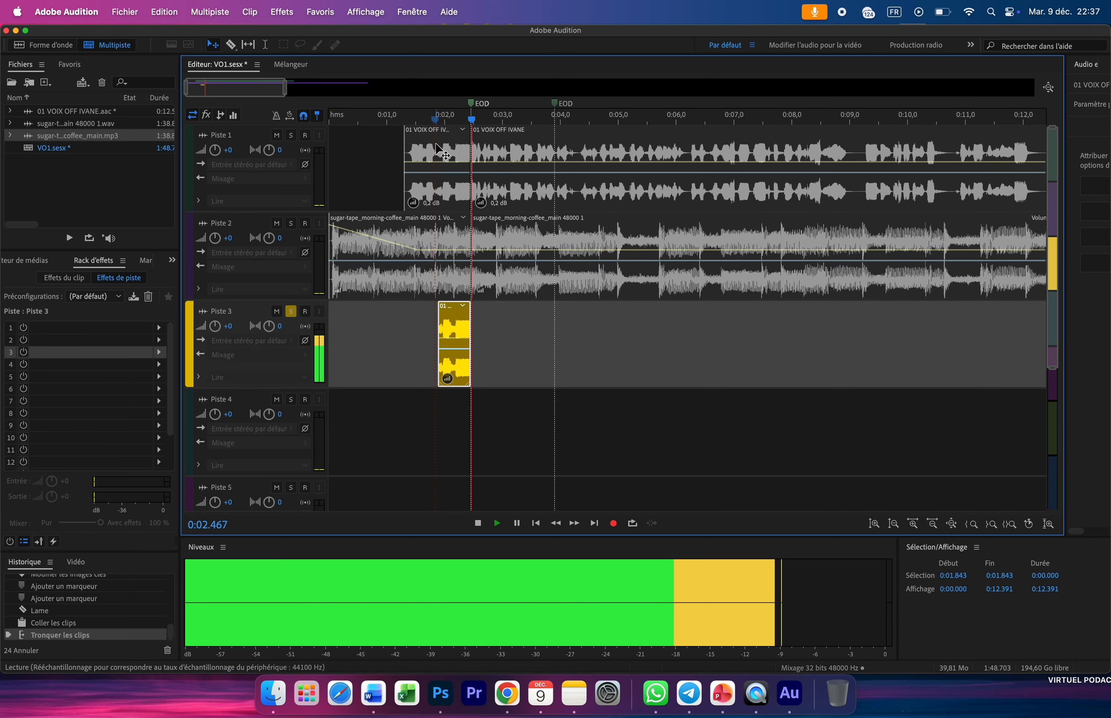
pyautogui.click(425, 117)
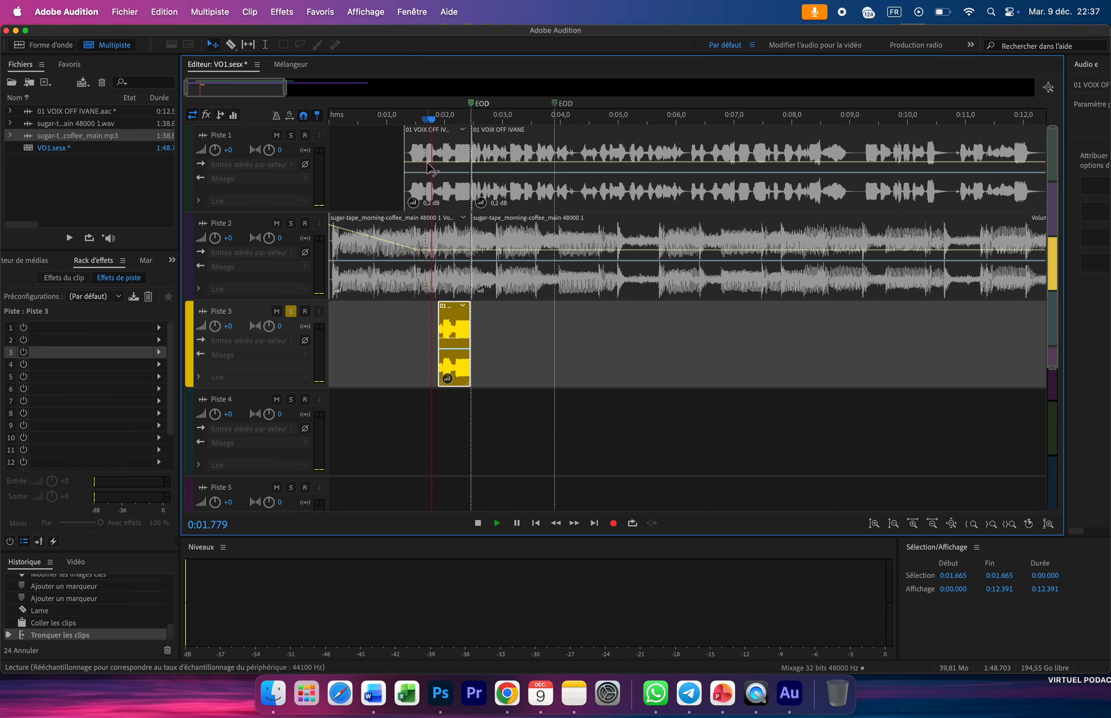
# Step: Stop playback and add the Réverbération studio effect to the first rack slot of Piste 3
pyautogui.press('space')
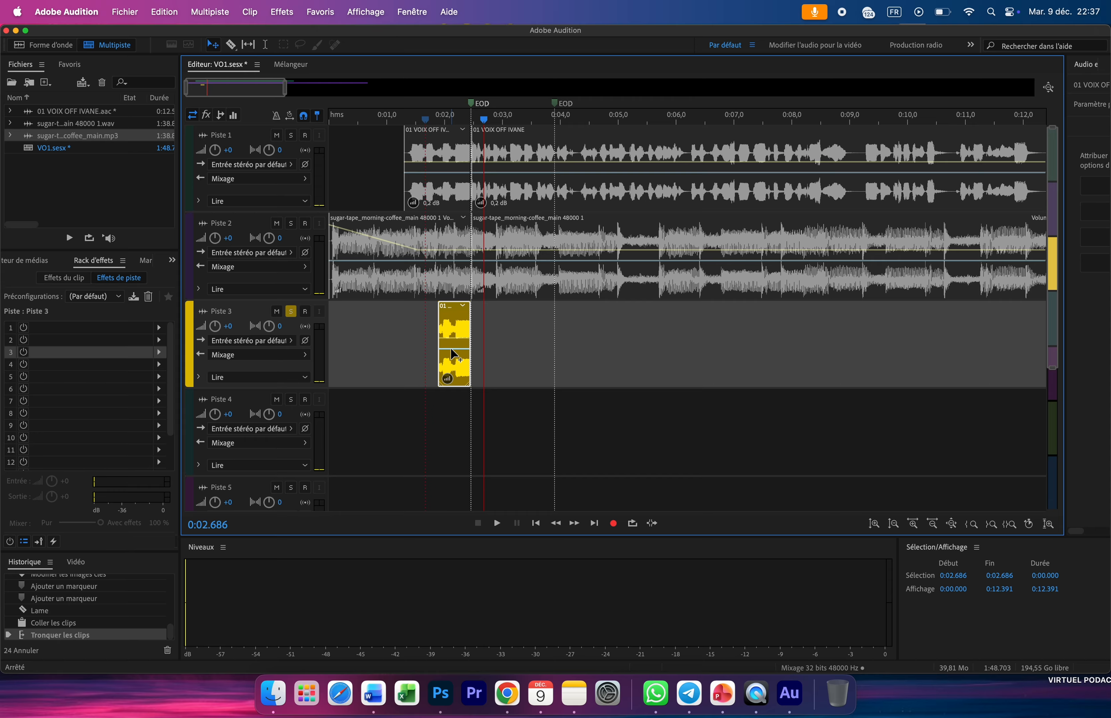
pyautogui.moveTo(450, 348); pyautogui.dragTo(451, 351)
pyautogui.click(159, 328)
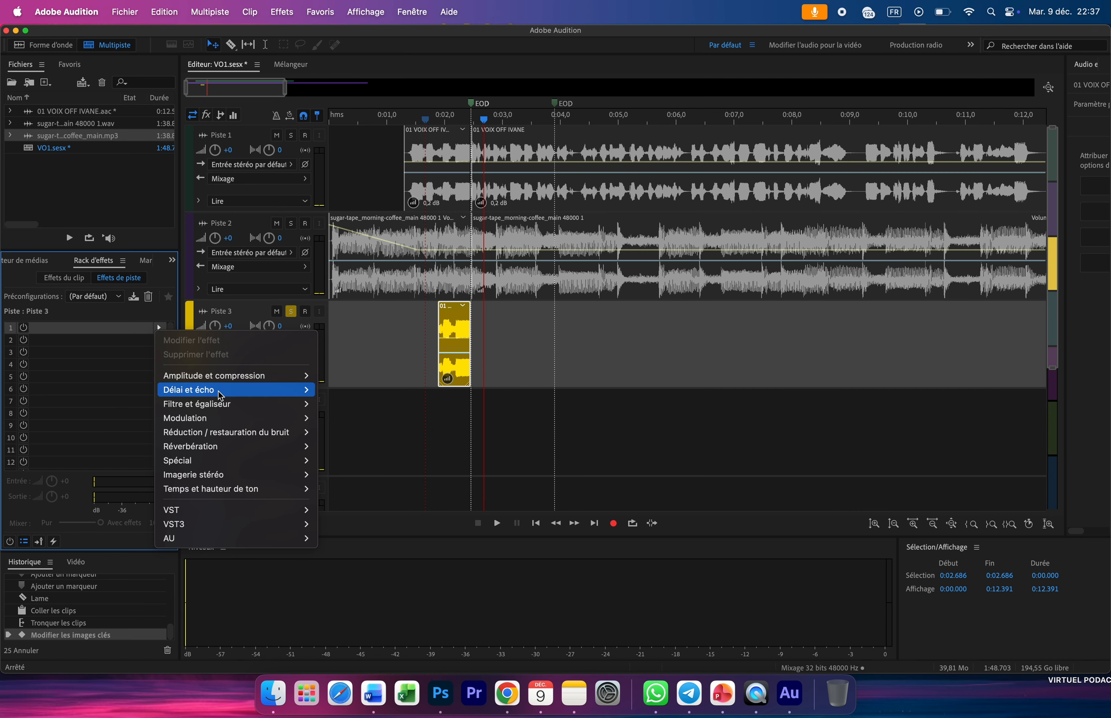
pyautogui.moveTo(241, 405)
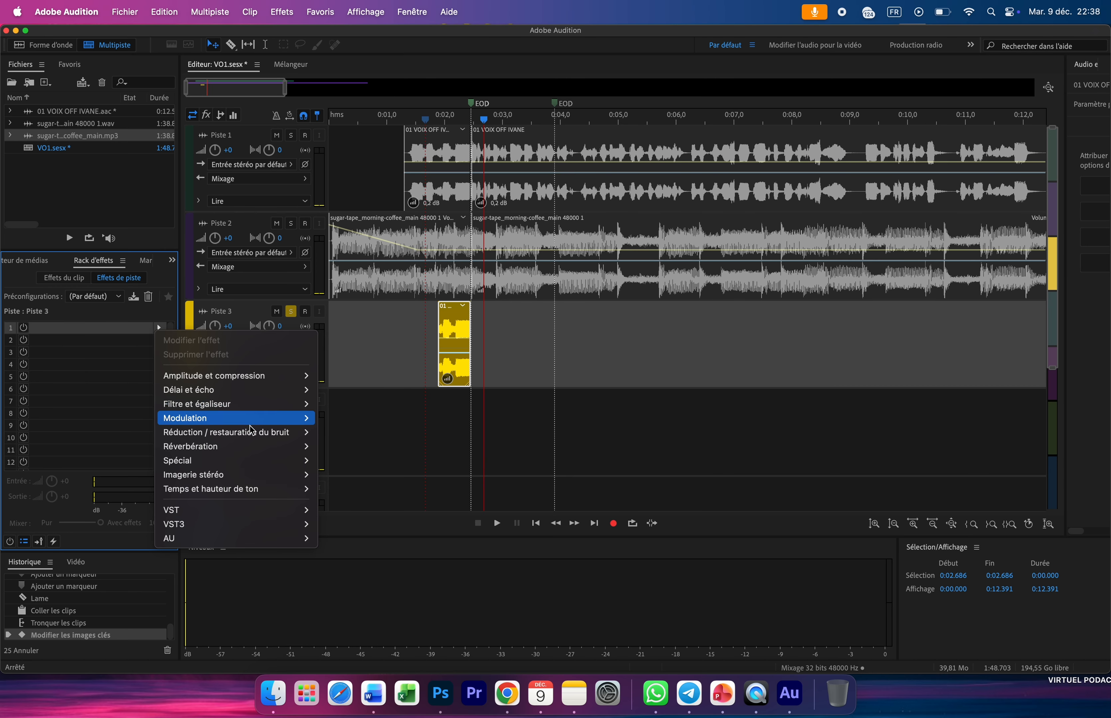
pyautogui.moveTo(263, 448)
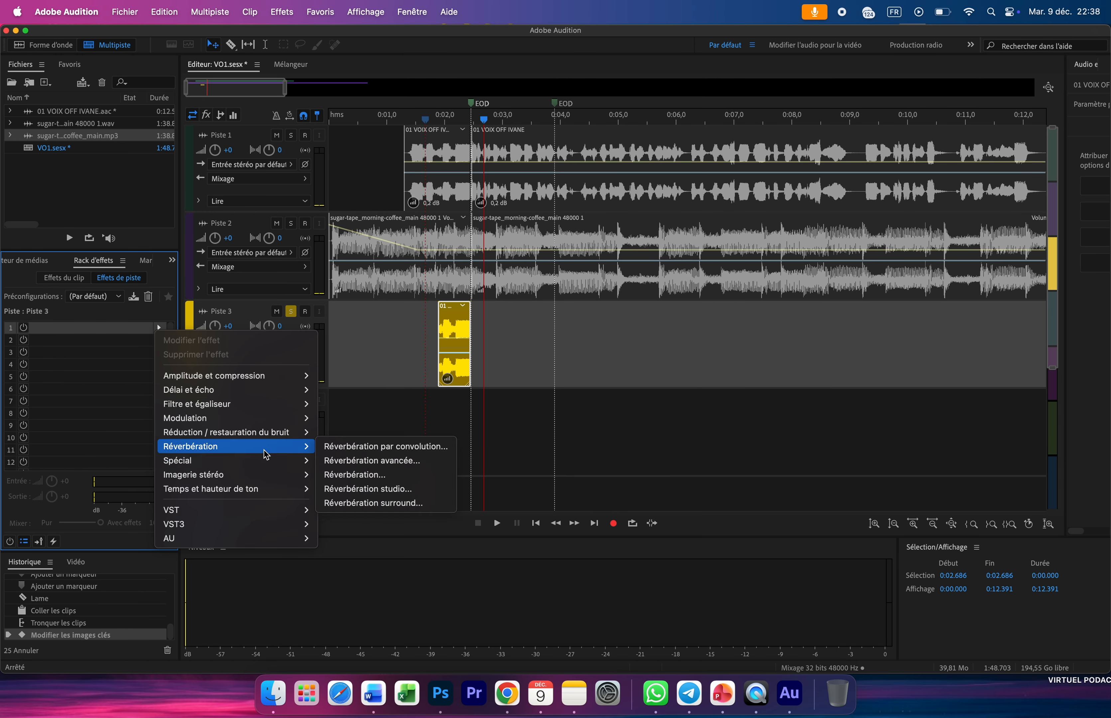
pyautogui.click(375, 493)
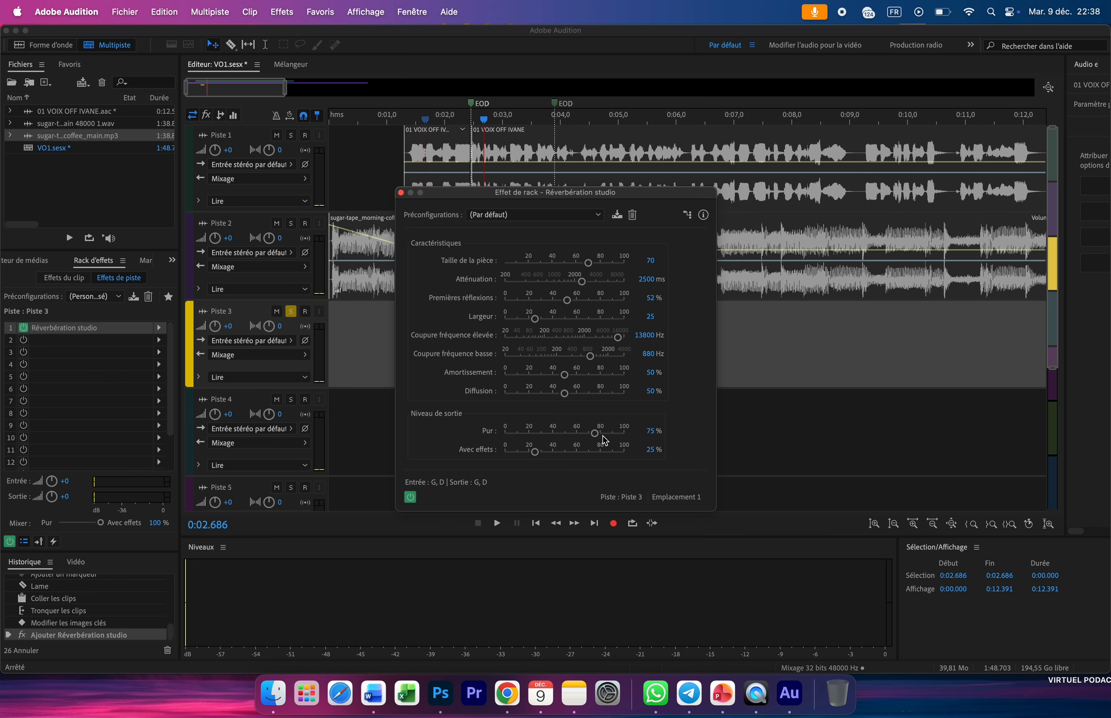
# Step: Set the reverb's output levels to 76.8 % Pur and 55.7 % Avec effets, then close the effect window
pyautogui.moveTo(599, 437); pyautogui.dragTo(573, 457)
pyautogui.click(721, 399)
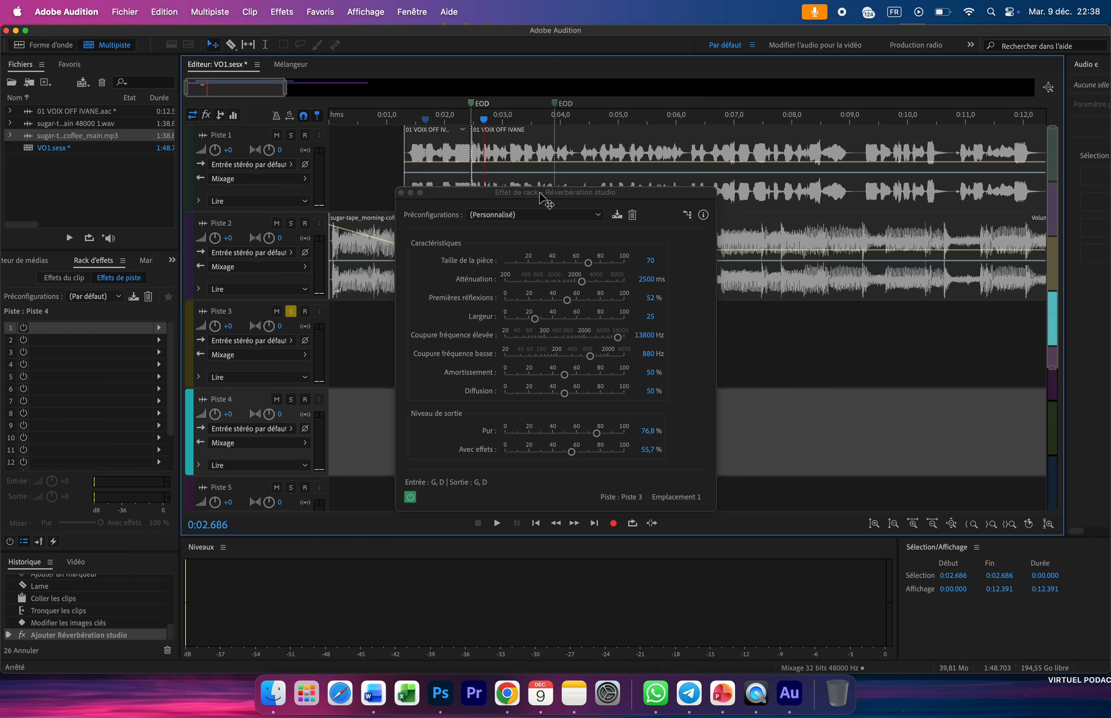
pyautogui.click(405, 201)
pyautogui.click(400, 193)
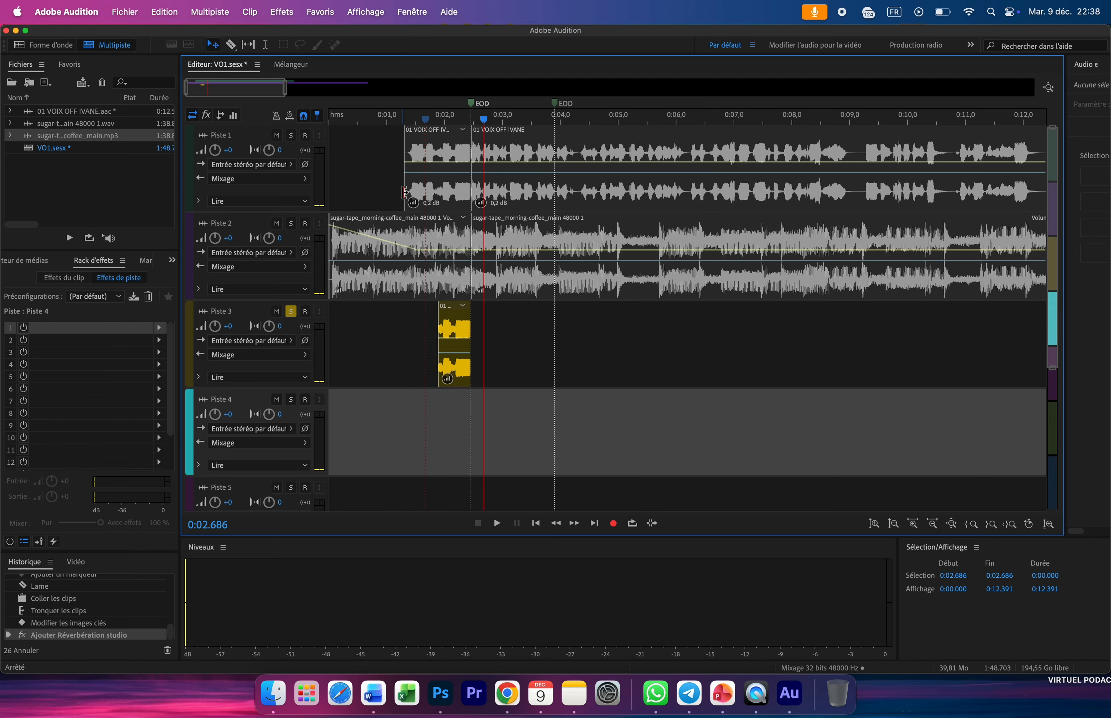
# Step: Shift the first voice segment on Piste 1 slightly earlier, then unsolo and mute Piste 3
pyautogui.click(431, 155)
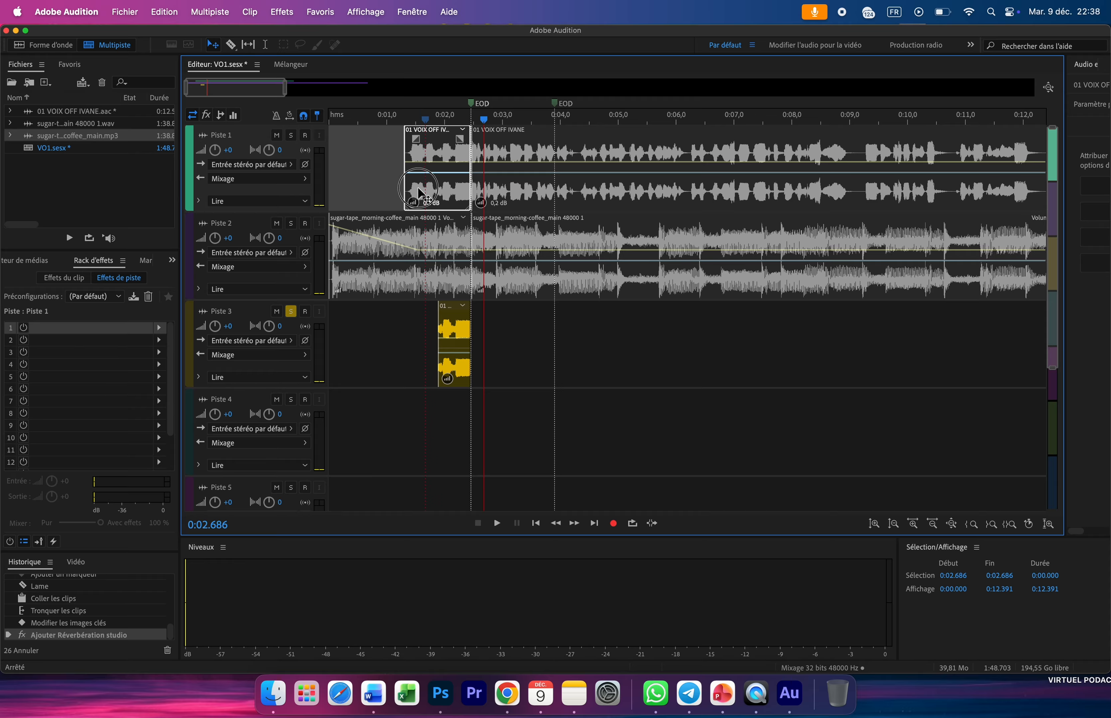
pyautogui.moveTo(417, 187); pyautogui.dragTo(410, 187)
pyautogui.click(290, 311)
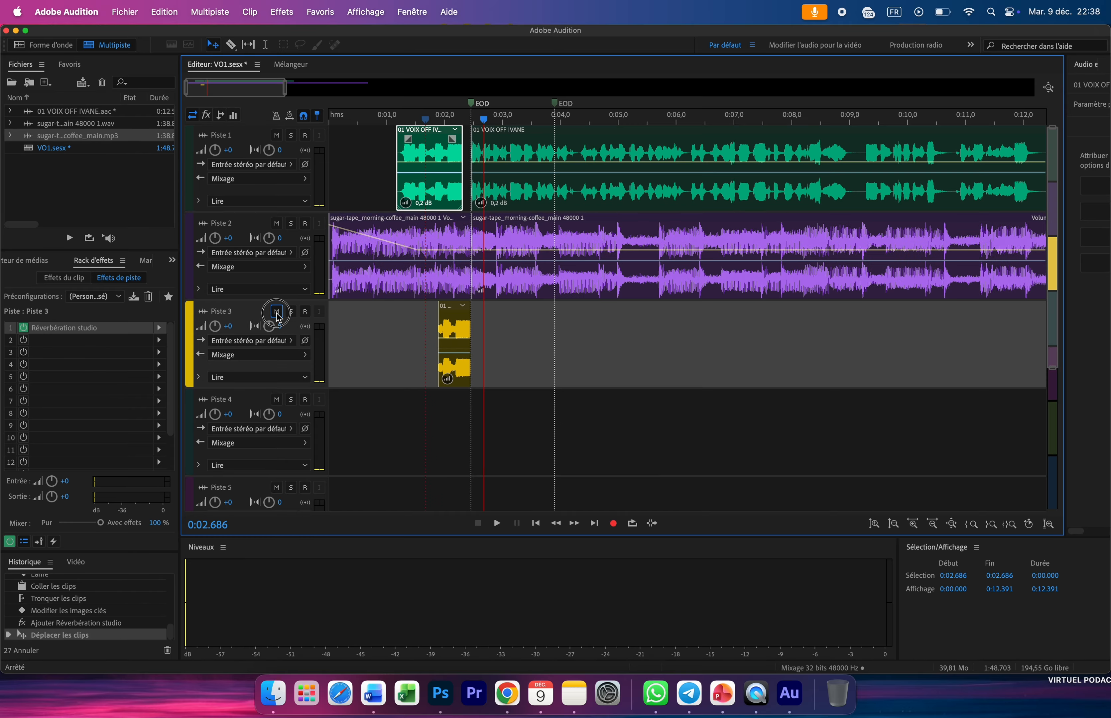
pyautogui.click(277, 312)
# Step: Play the mix from 0:01.088 and undo the last move of the Piste 1 voice segment
pyautogui.click(391, 121)
pyautogui.press('space')
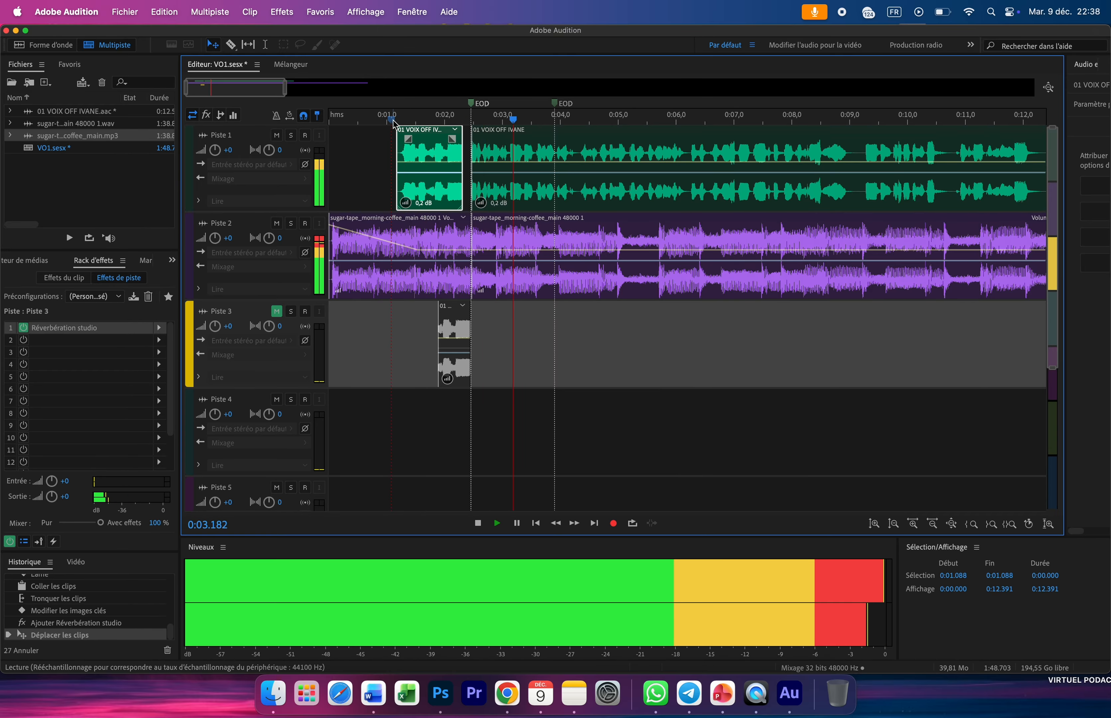
pyautogui.press('space')
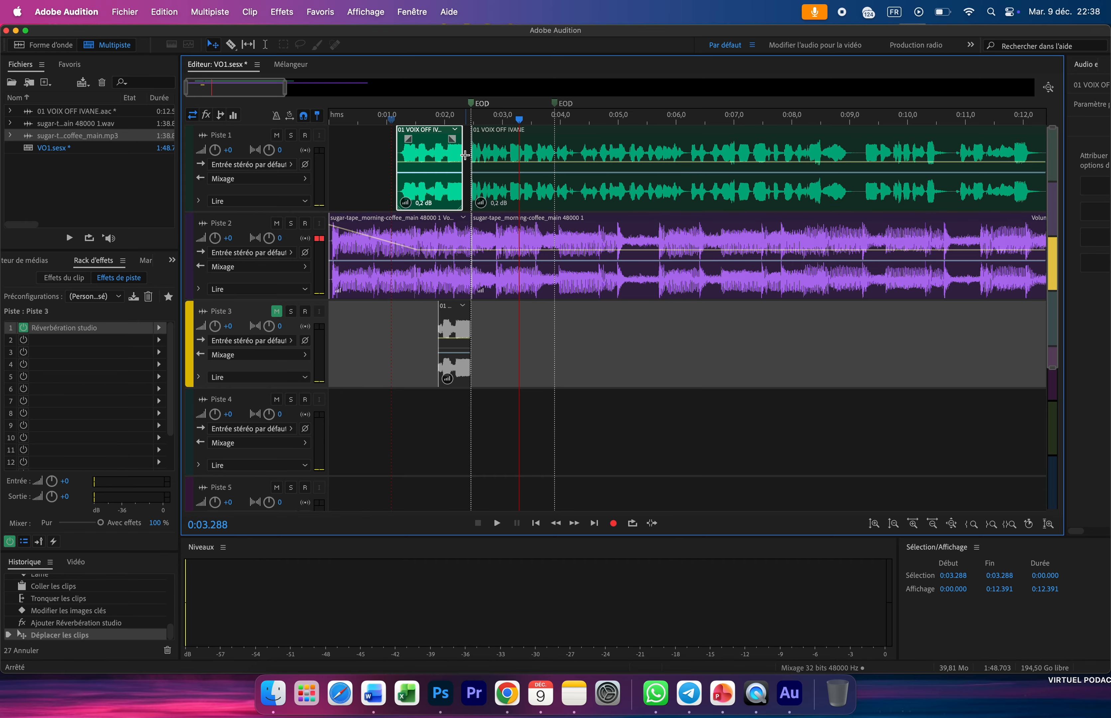
pyautogui.press('super+z')
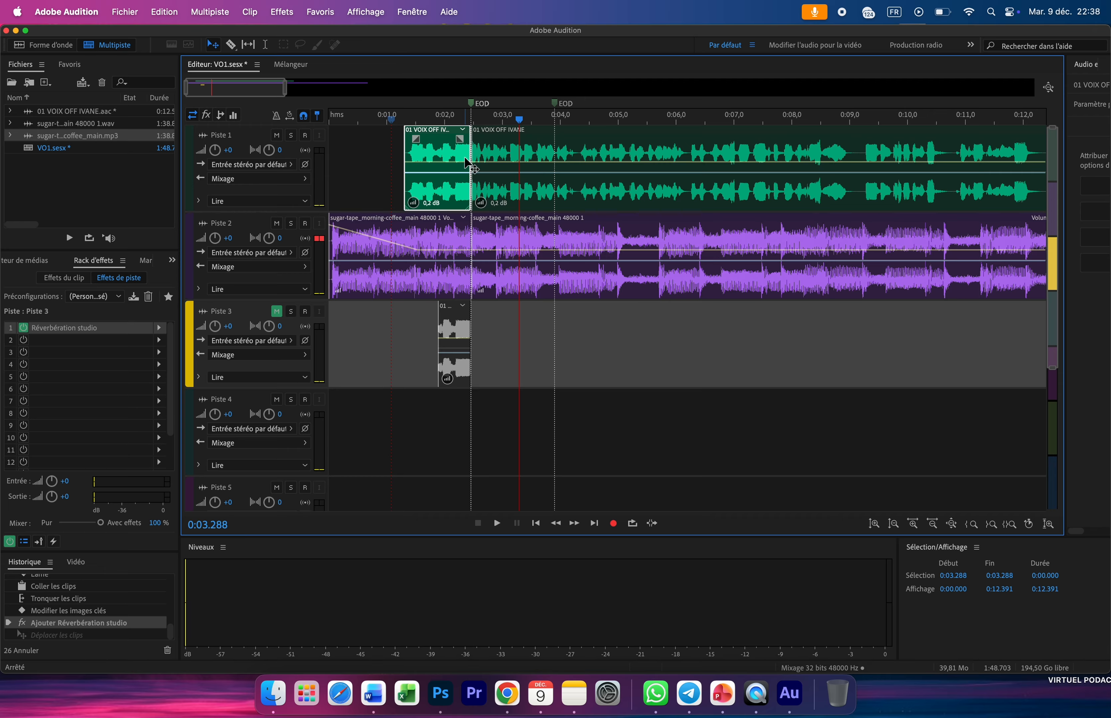
# Step: Examine the two voice segments around the first marker on Piste 1 and play the mix from 0:01.284
pyautogui.click(461, 119)
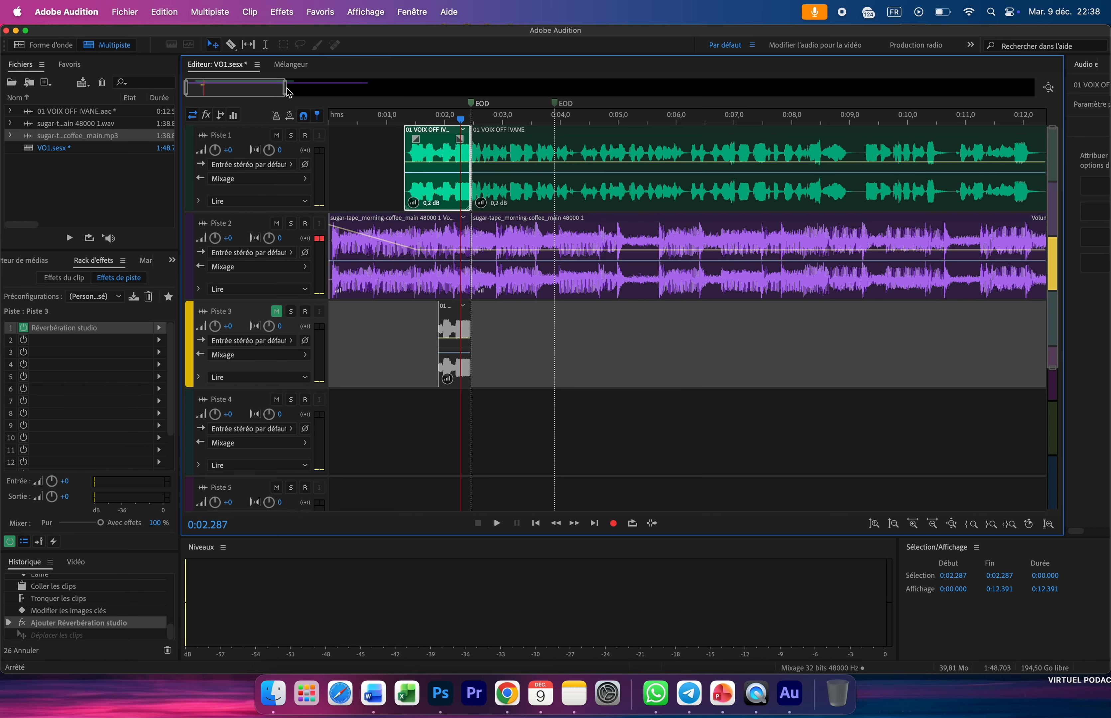
pyautogui.moveTo(286, 88); pyautogui.dragTo(243, 89)
pyautogui.click(428, 164)
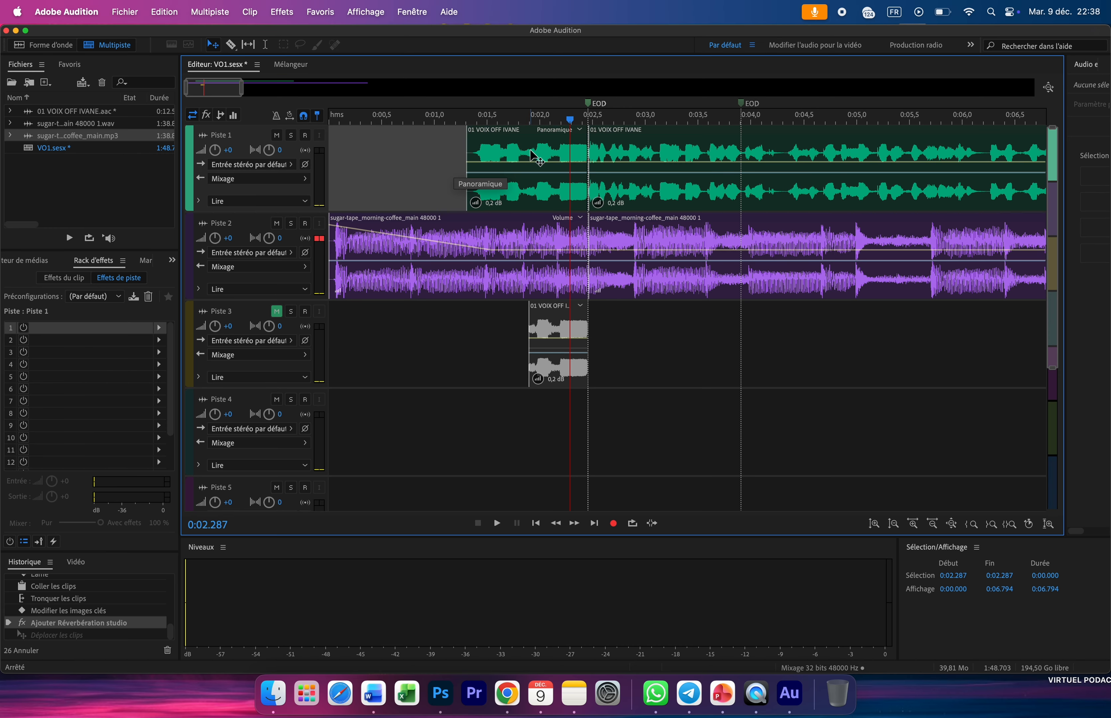
pyautogui.click(551, 156)
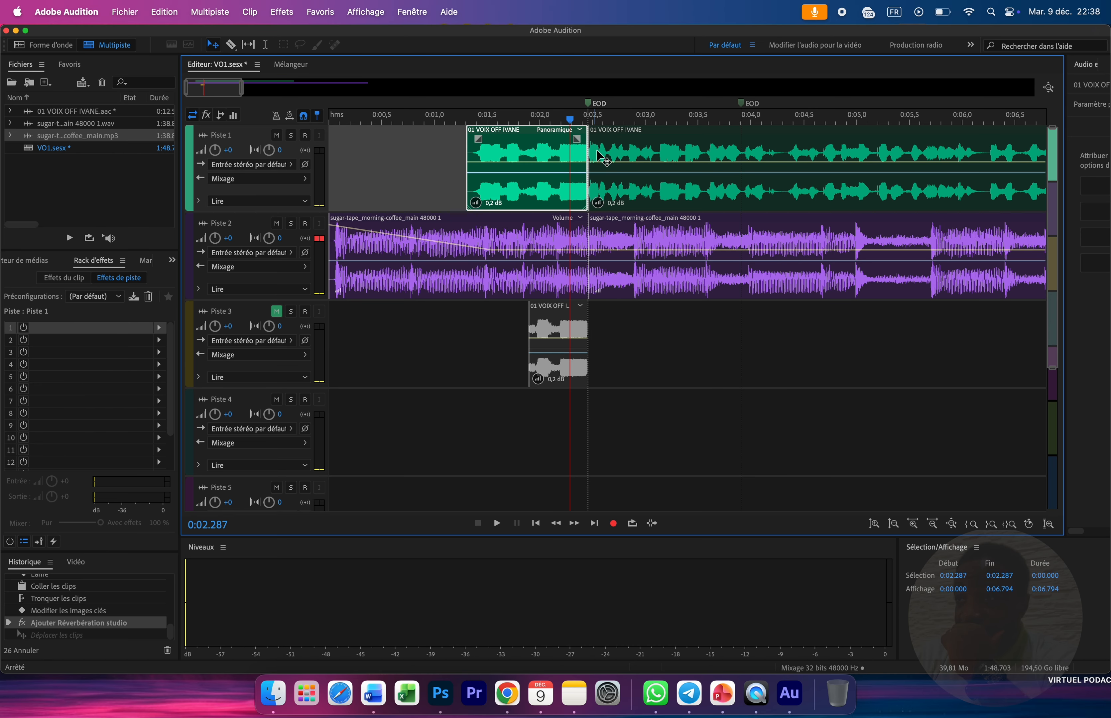
pyautogui.click(639, 154)
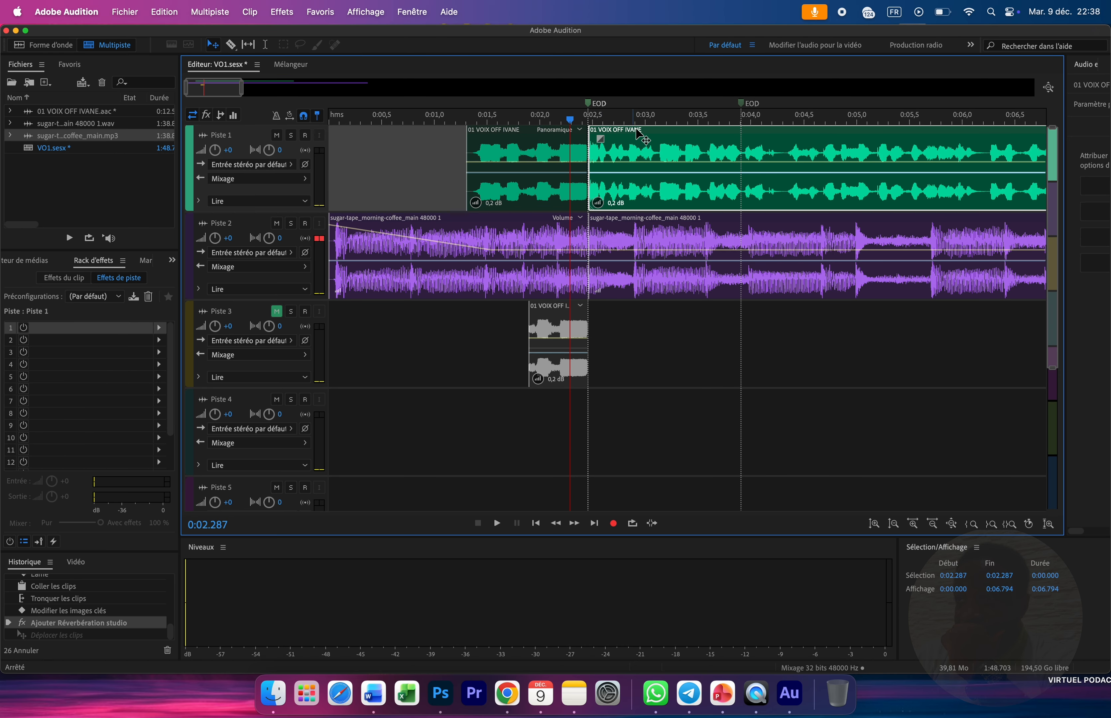
pyautogui.click(555, 156)
pyautogui.click(466, 119)
pyautogui.press('space')
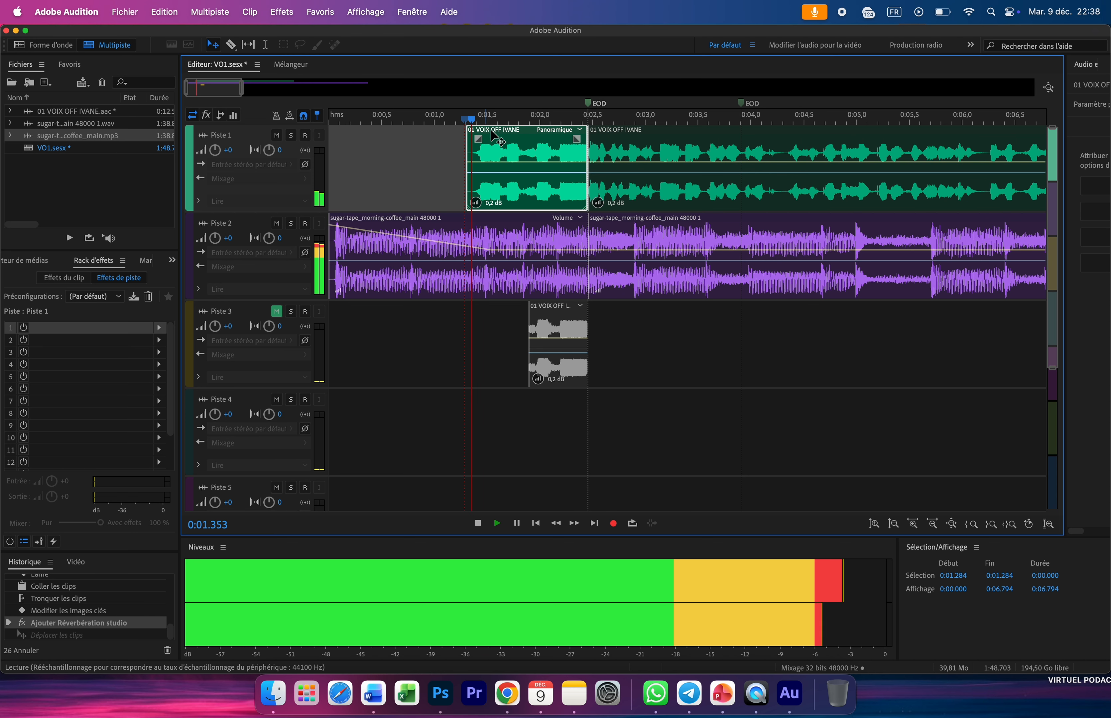
pyautogui.press('space')
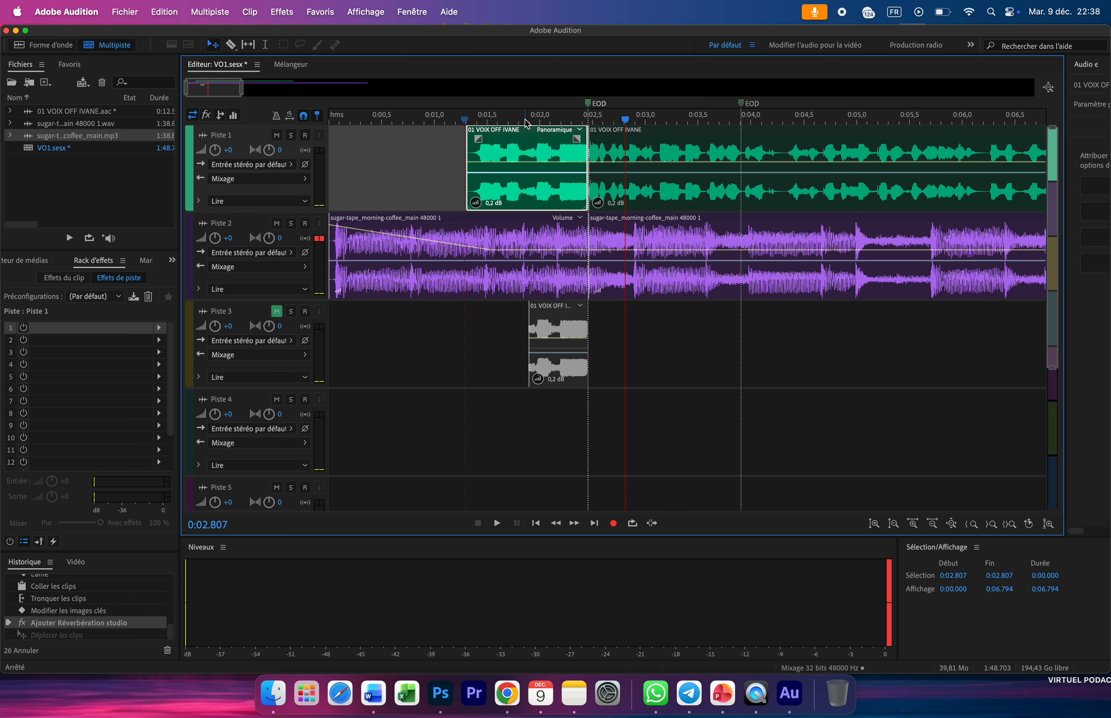
# Step: Move the first voice segment on Piste 1 earlier to start at about 1.15 s and play the mix across the gap
pyautogui.moveTo(533, 139); pyautogui.dragTo(515, 142)
pyautogui.click(425, 122)
pyautogui.press('space')
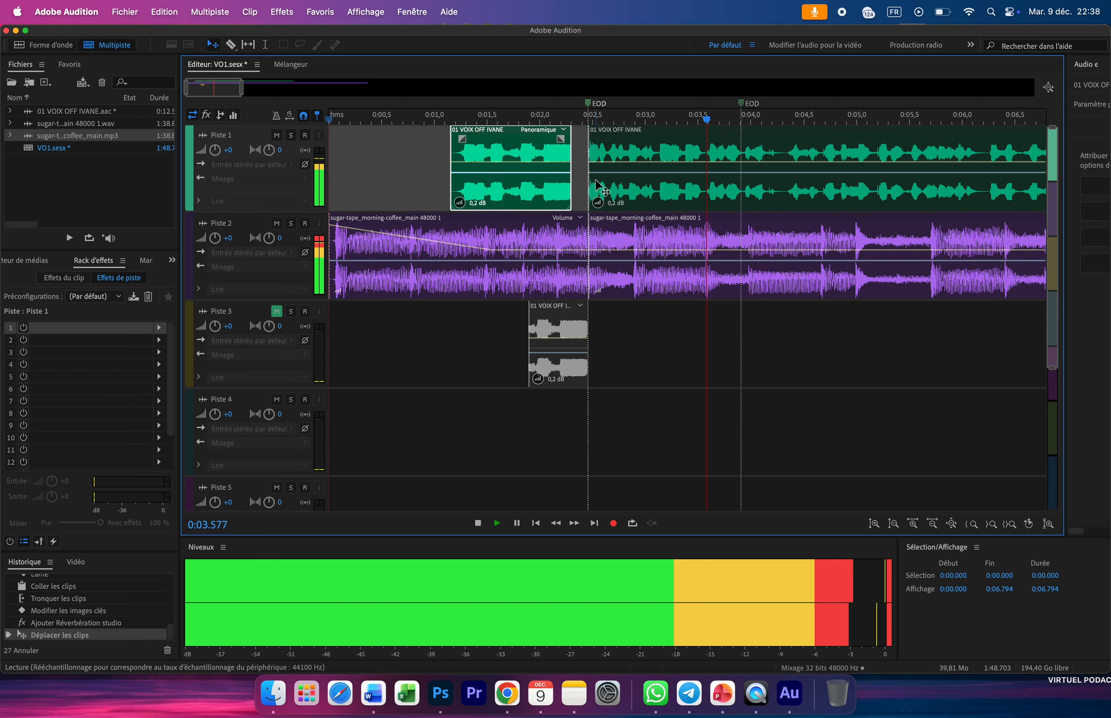
pyautogui.press('space')
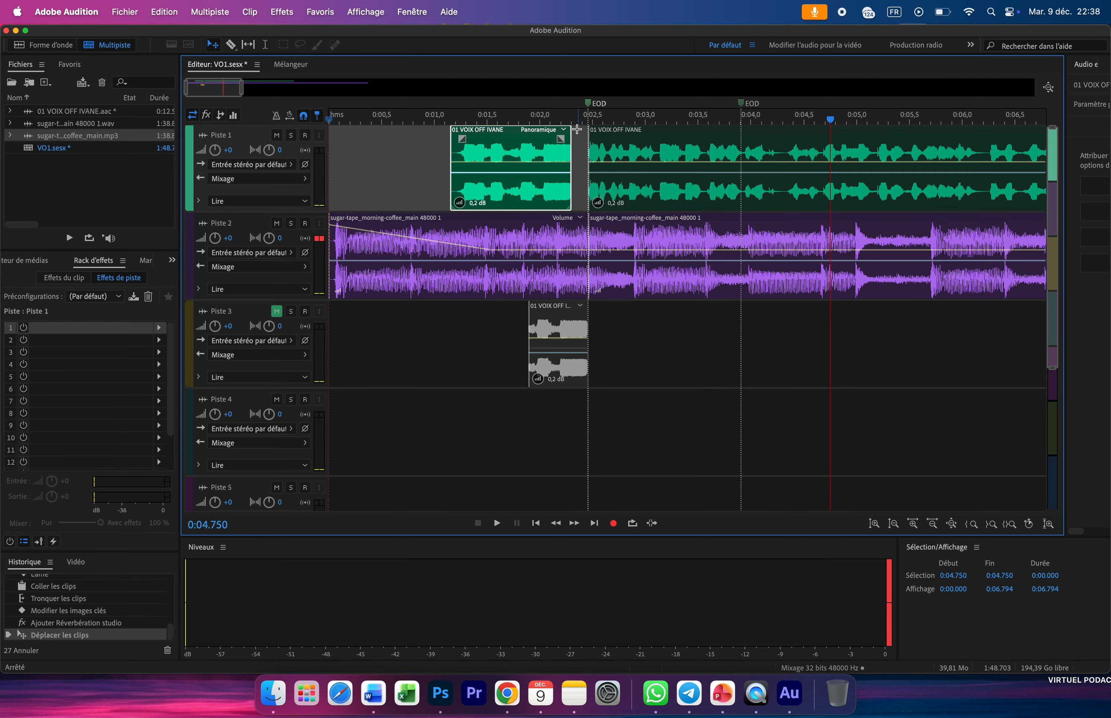
pyautogui.click(526, 123)
pyautogui.press('space')
pyautogui.press('space')
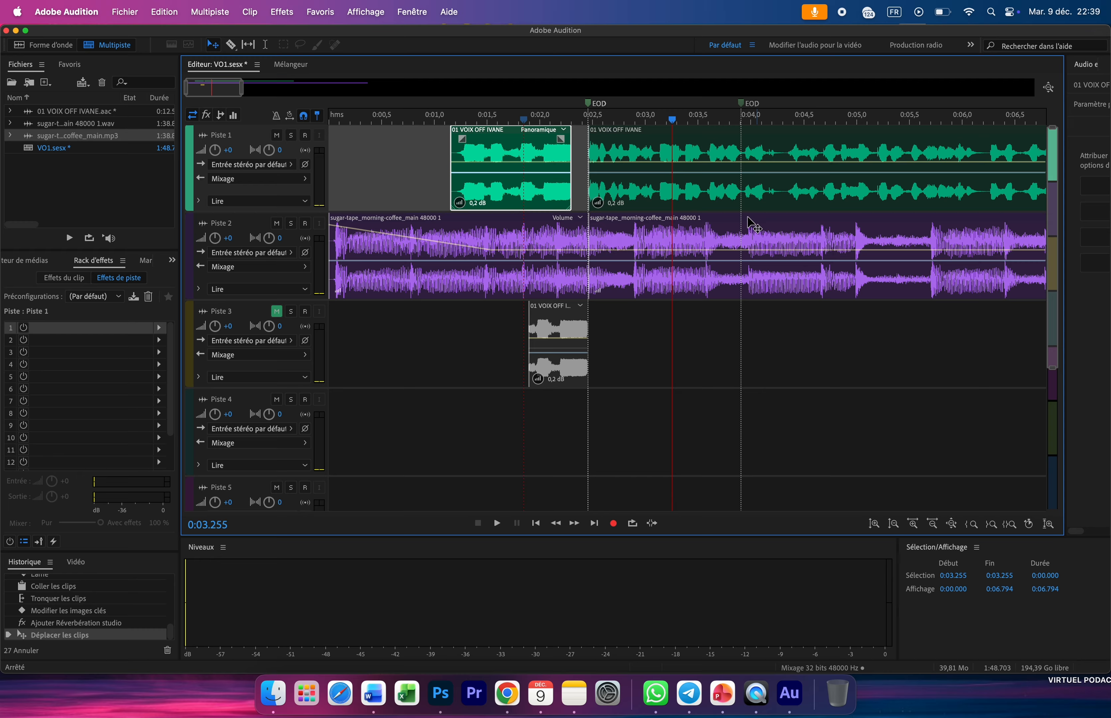
# Step: Unmute Piste 3 and play the mix from 0:00.901 to hear the reverberated voice excerpt
pyautogui.click(277, 311)
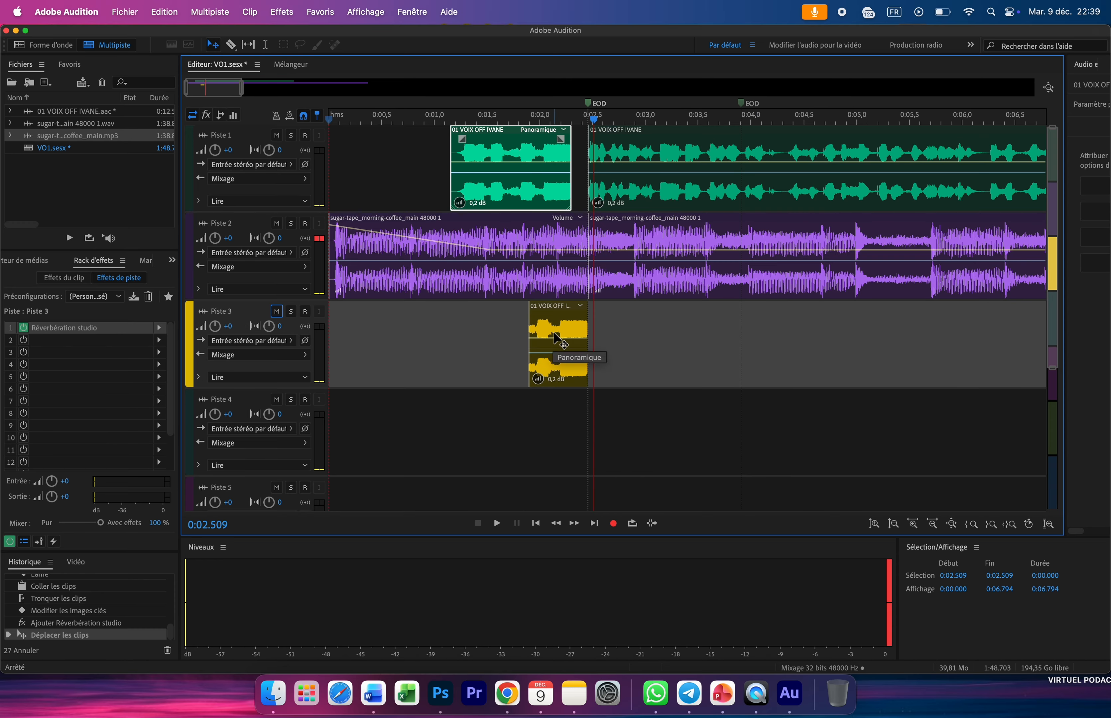
pyautogui.click(424, 126)
pyautogui.press('space')
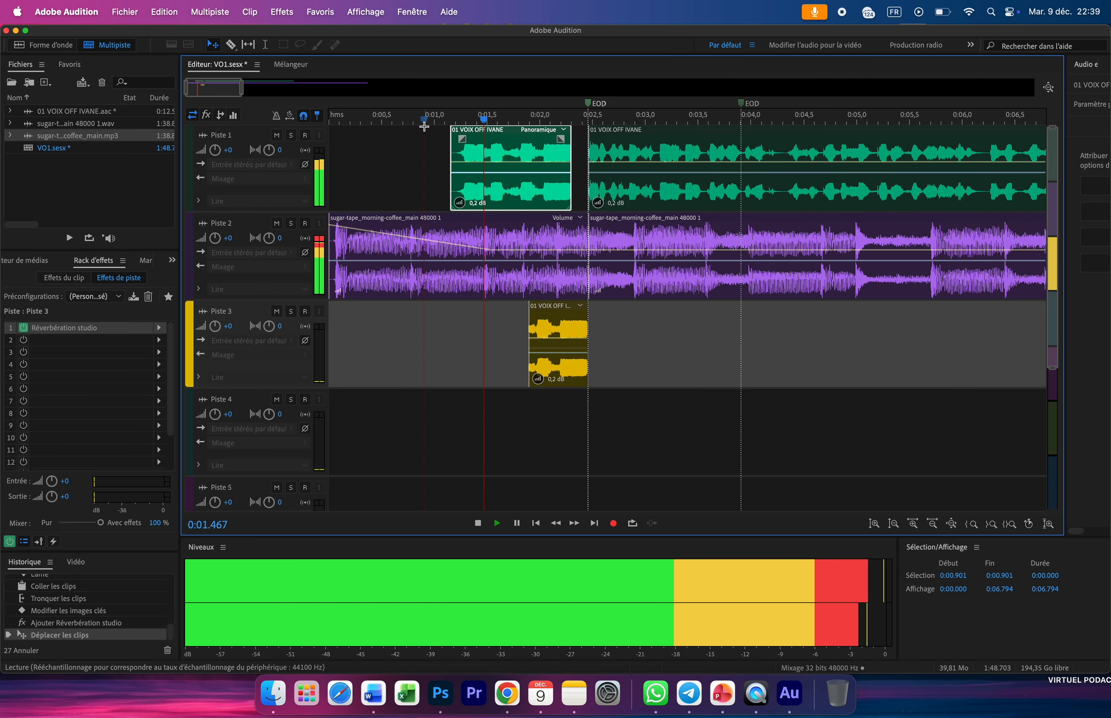
pyautogui.press('space')
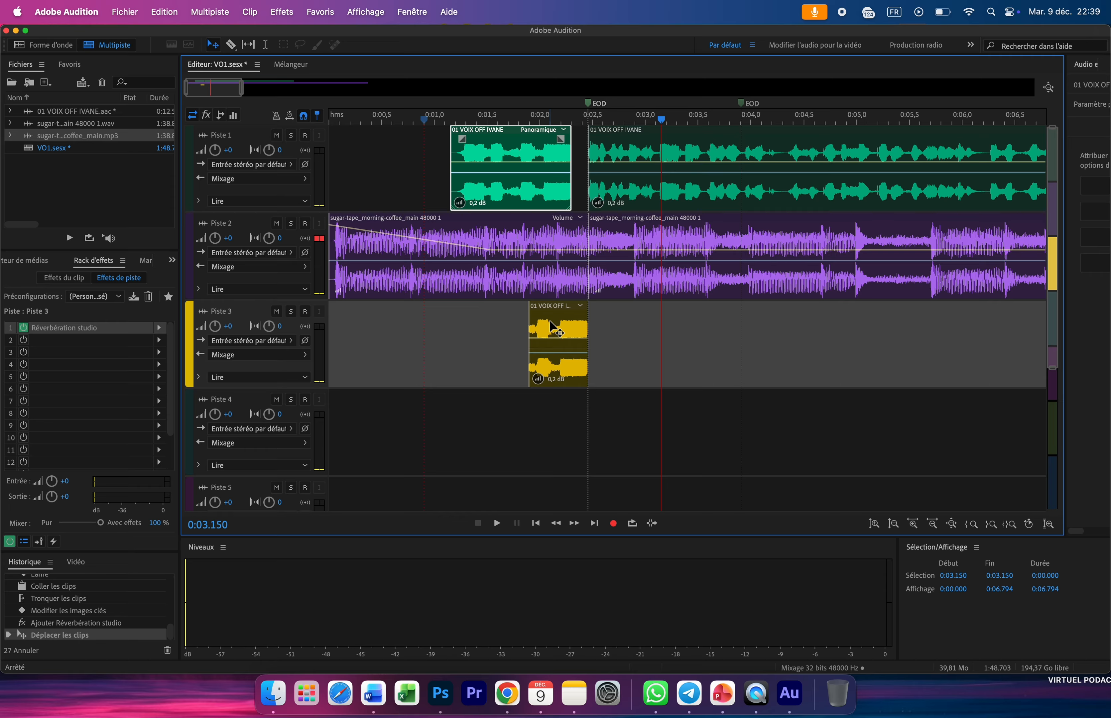
# Step: Shift the Piste 3 voice clip to start at about 2.1 s with a rising envelope over its first half, and play from 0:00.736
pyautogui.moveTo(568, 314); pyautogui.dragTo(578, 313)
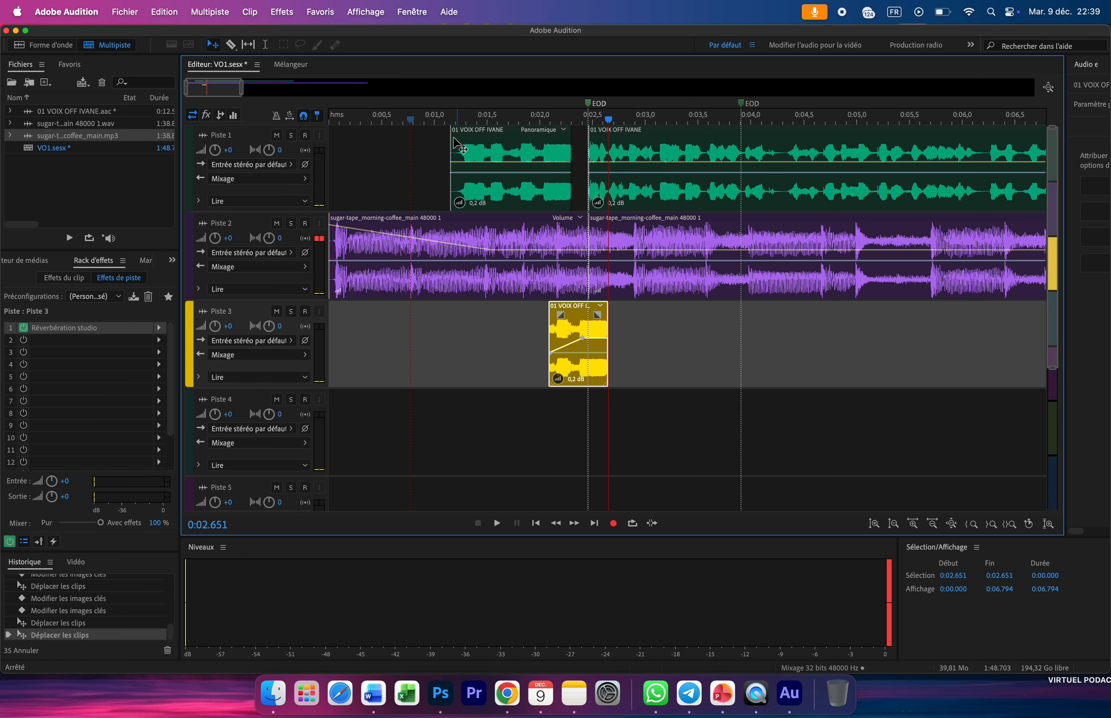
pyautogui.click(407, 120)
pyautogui.press('space')
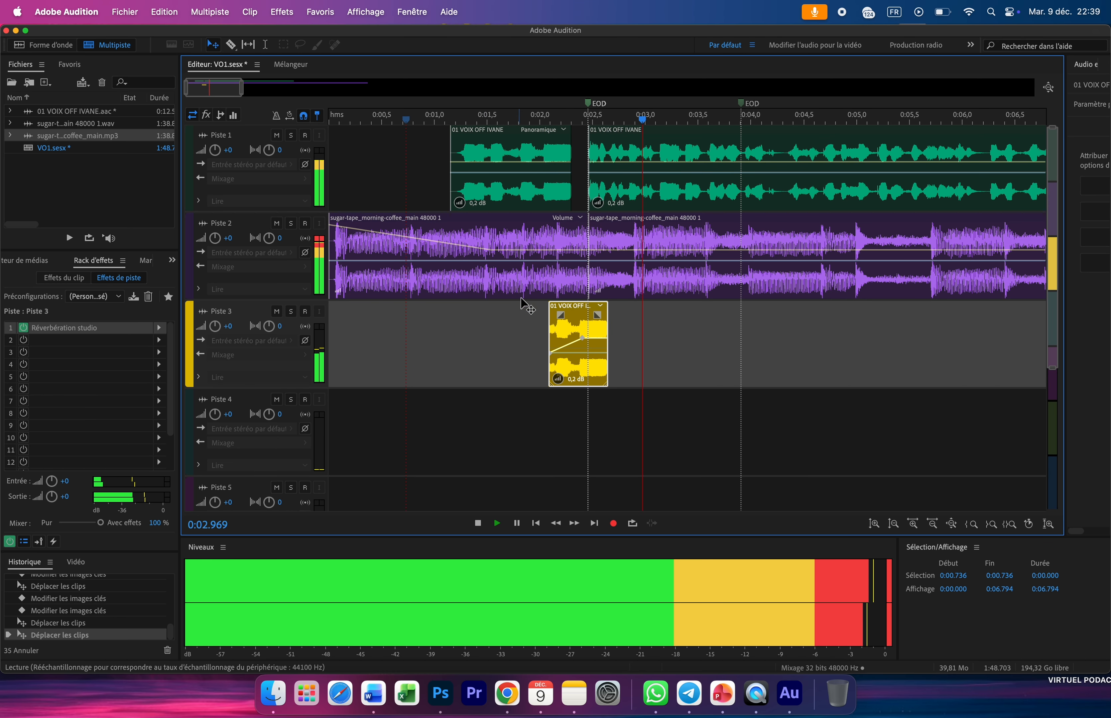
pyautogui.press('space')
# Step: Move the second Piste 1 voice segment to start at about 3.0 s and the Piste 3 clip to about 2.15 s, checking by playback
pyautogui.moveTo(617, 201); pyautogui.dragTo(637, 196)
pyautogui.click(402, 120)
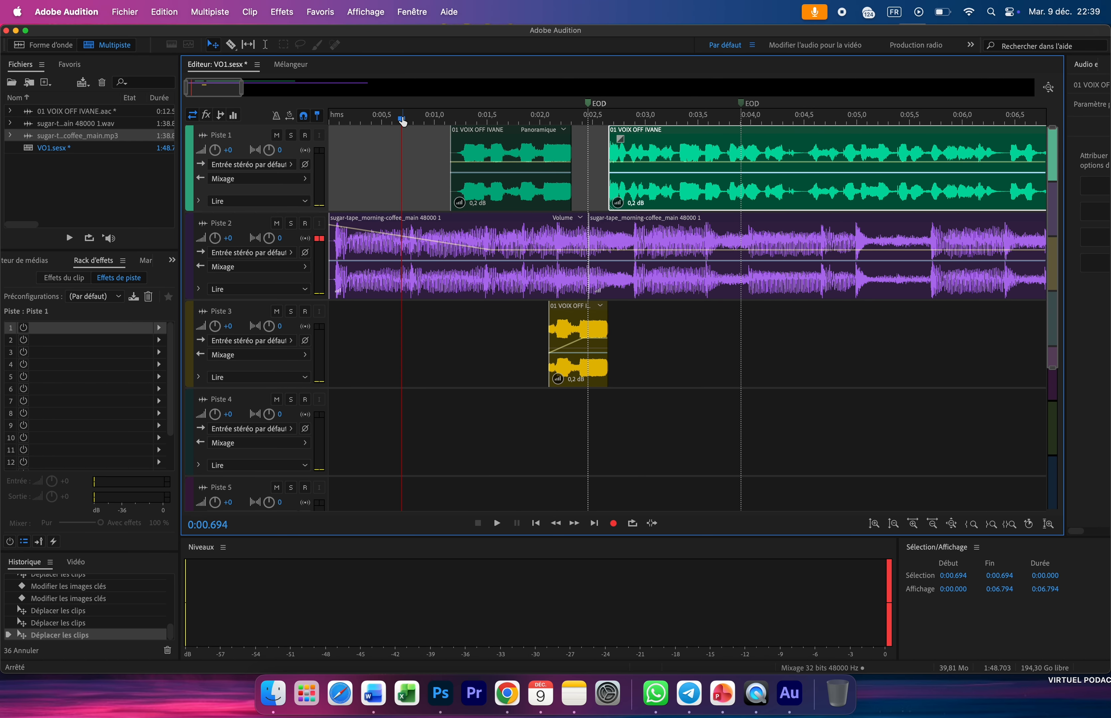
pyautogui.press('space')
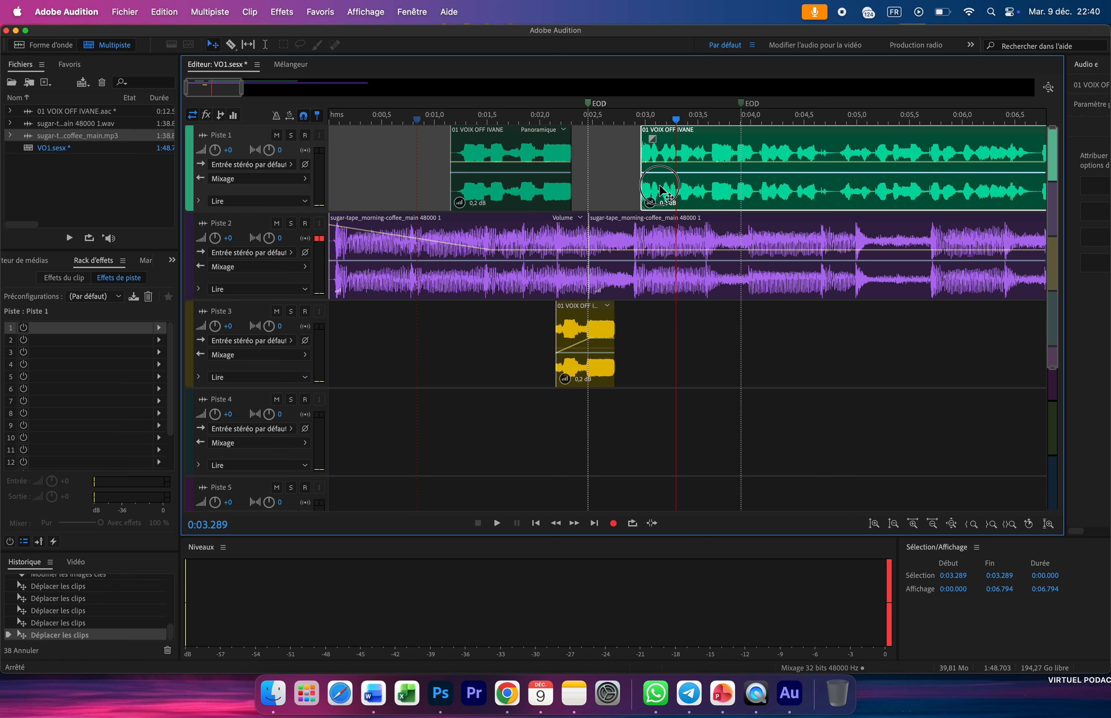
pyautogui.moveTo(659, 187); pyautogui.dragTo(665, 186)
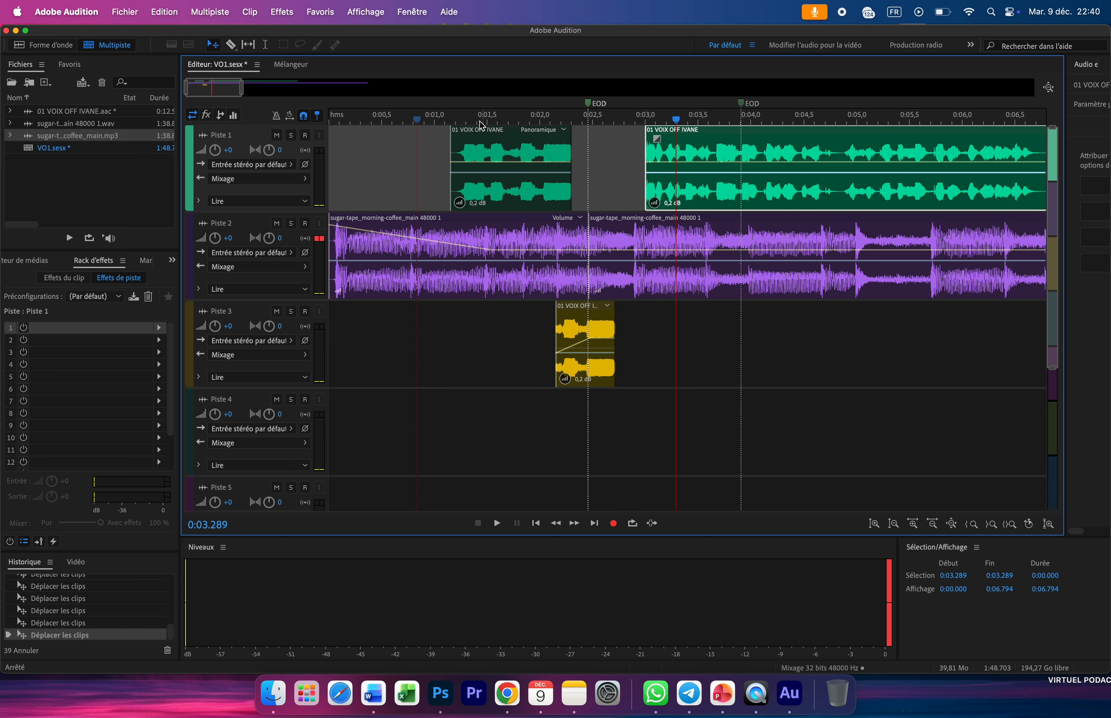
pyautogui.click(407, 120)
pyautogui.press('space')
pyautogui.press('space')
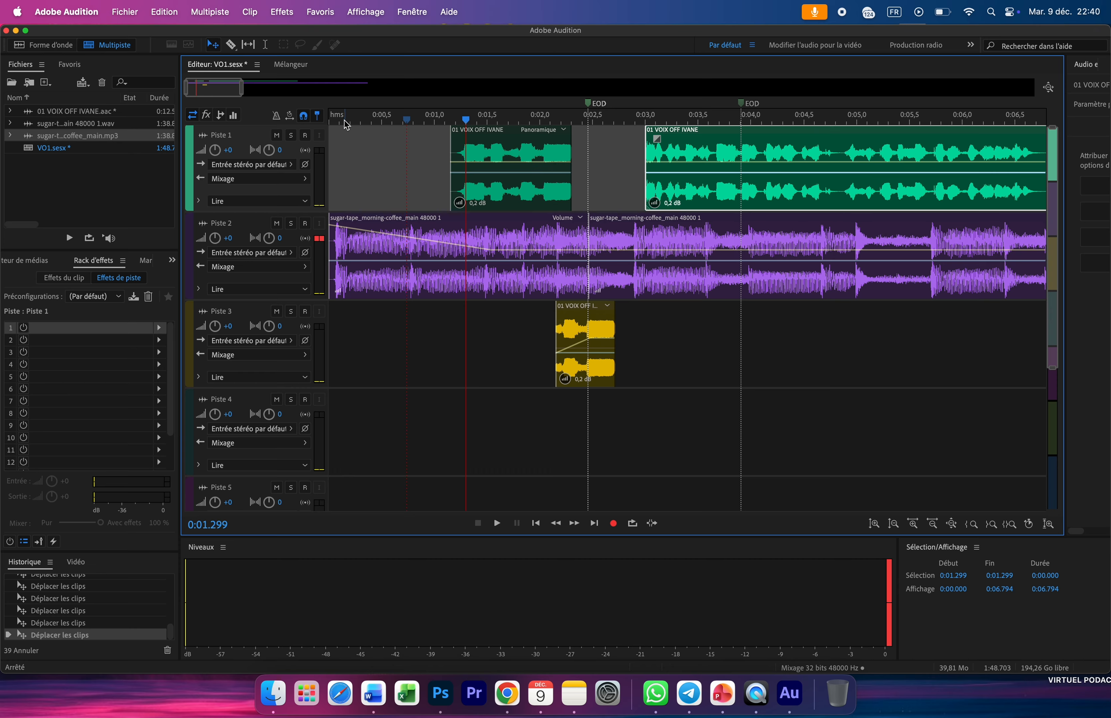
# Step: Play the mix from the beginning through the second voice segment to check the echo timing
pyautogui.click(332, 117)
pyautogui.press('space')
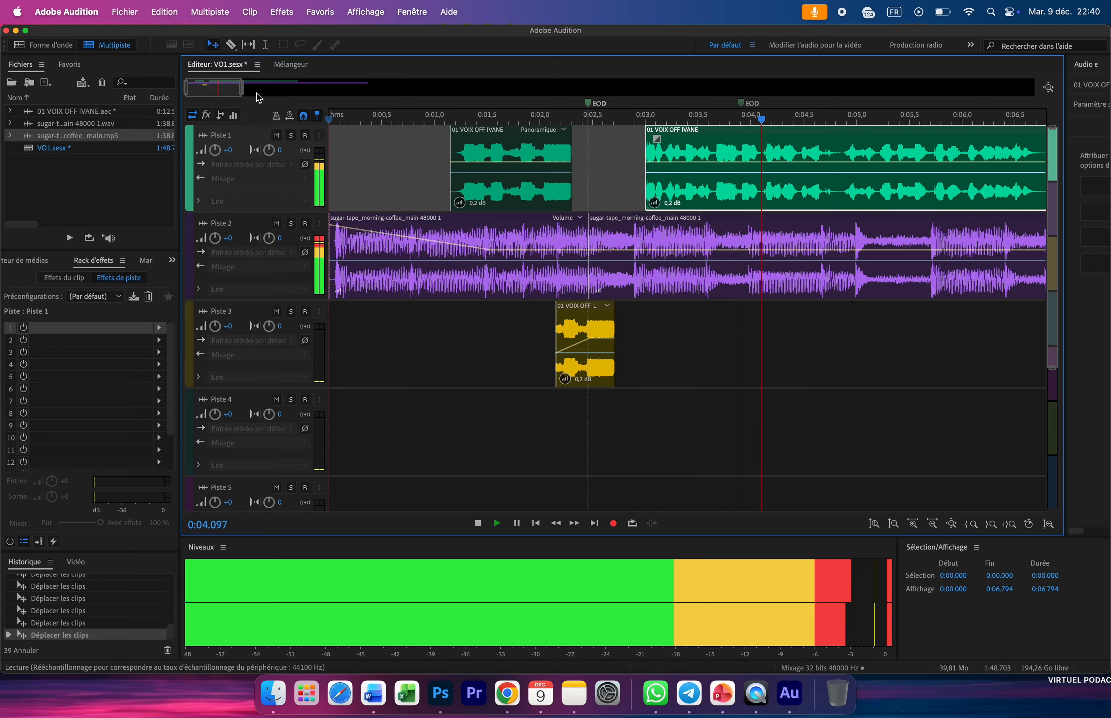
pyautogui.moveTo(245, 88); pyautogui.dragTo(329, 88)
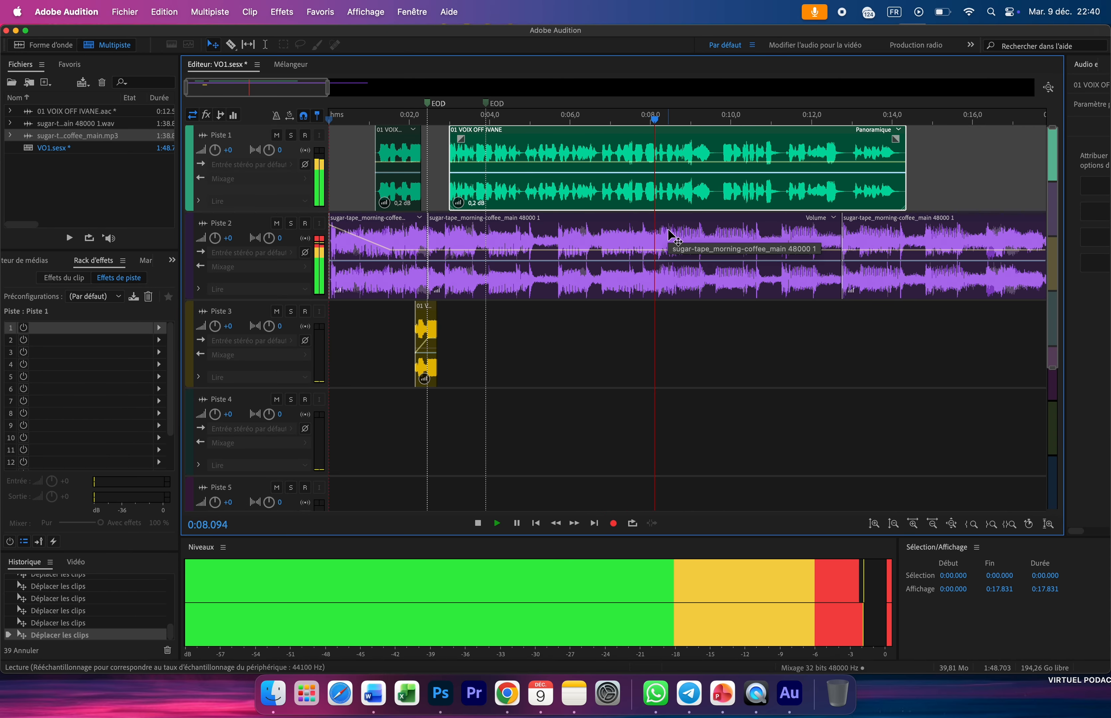
pyautogui.press('space')
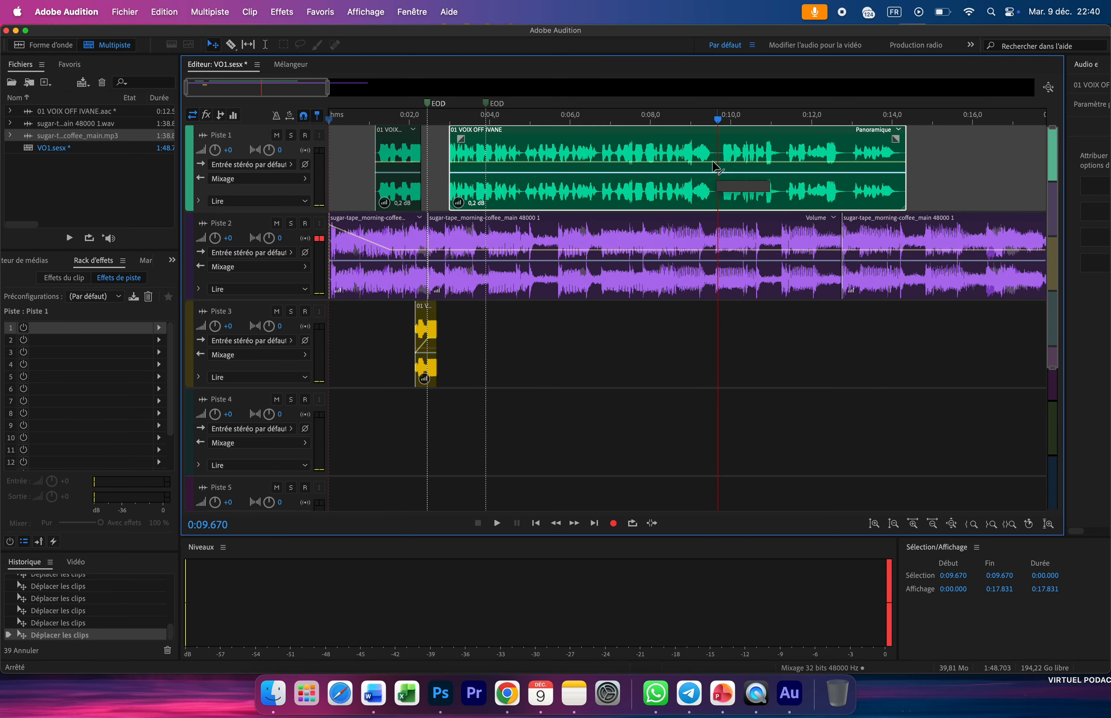
# Step: Play the voice-over from 0:08.548 to find the pause and place the playhead at 0:09.522
pyautogui.click(673, 120)
pyautogui.press('space')
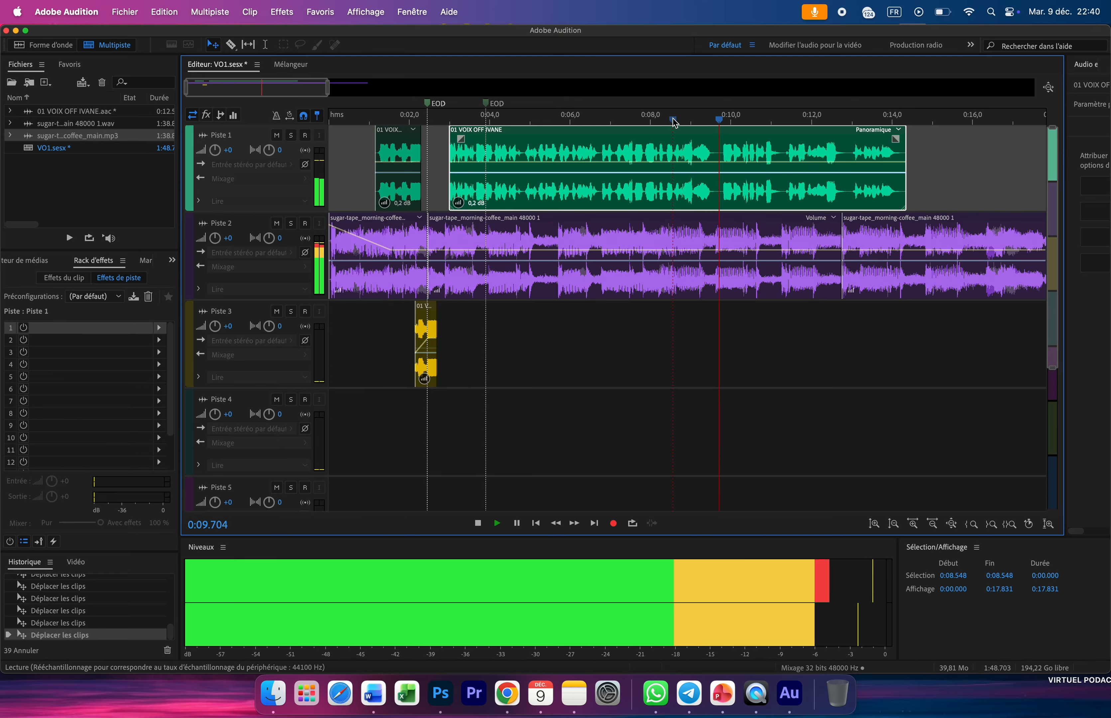
pyautogui.press('space')
pyautogui.moveTo(722, 125); pyautogui.dragTo(713, 135)
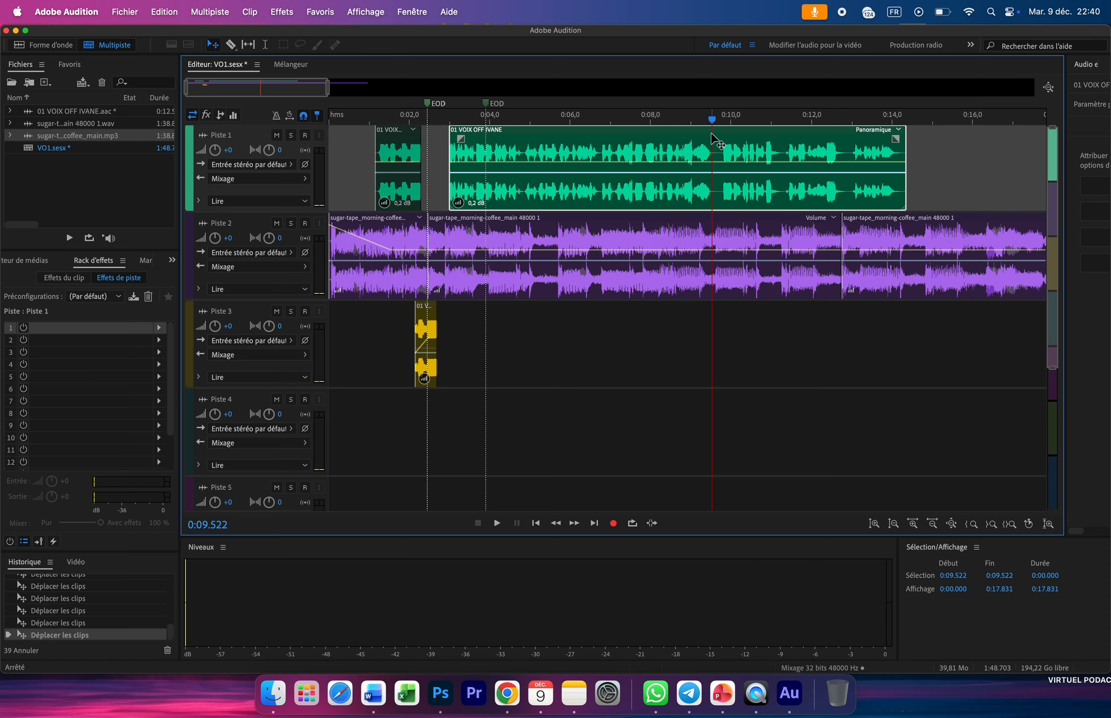
# Step: Add a marker at 0:09.522, split the Piste 2 music there, and delete the piece between that cut and the ending music clip
pyautogui.click(713, 280)
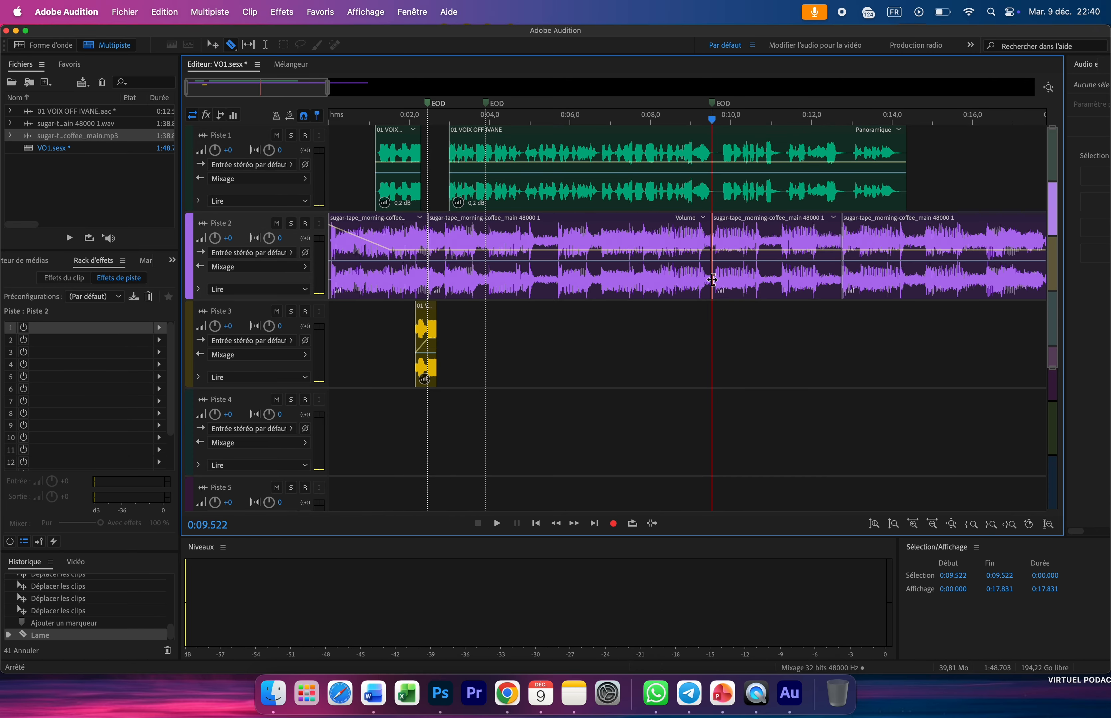
pyautogui.click(745, 289)
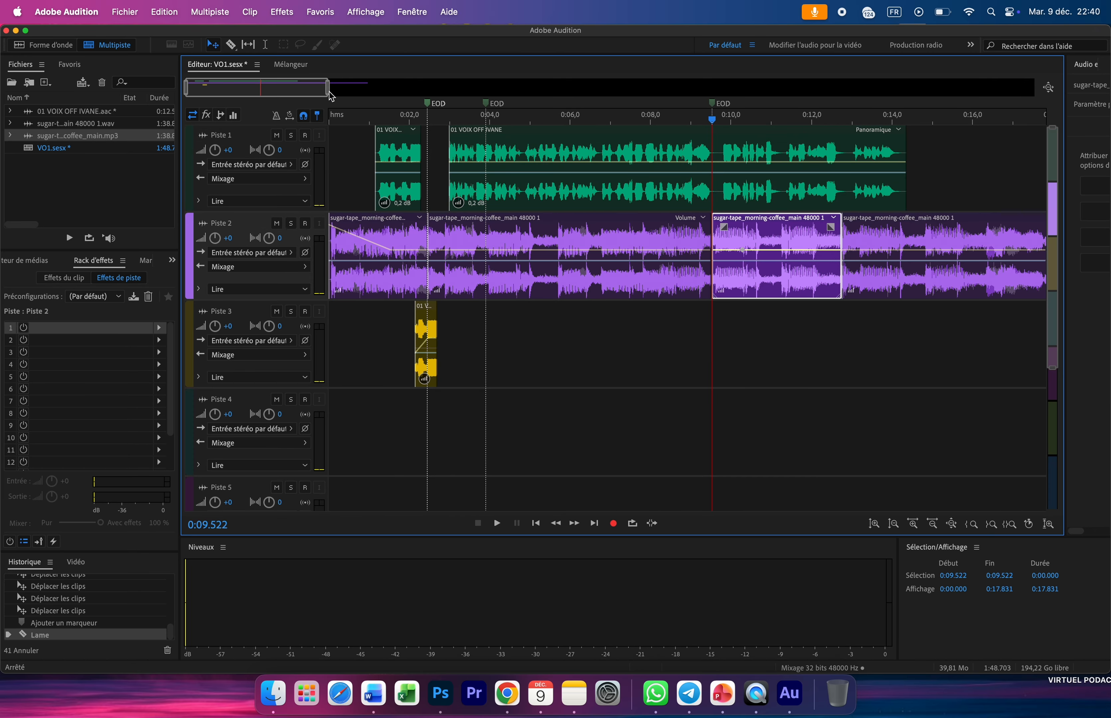
pyautogui.moveTo(329, 91); pyautogui.dragTo(419, 92)
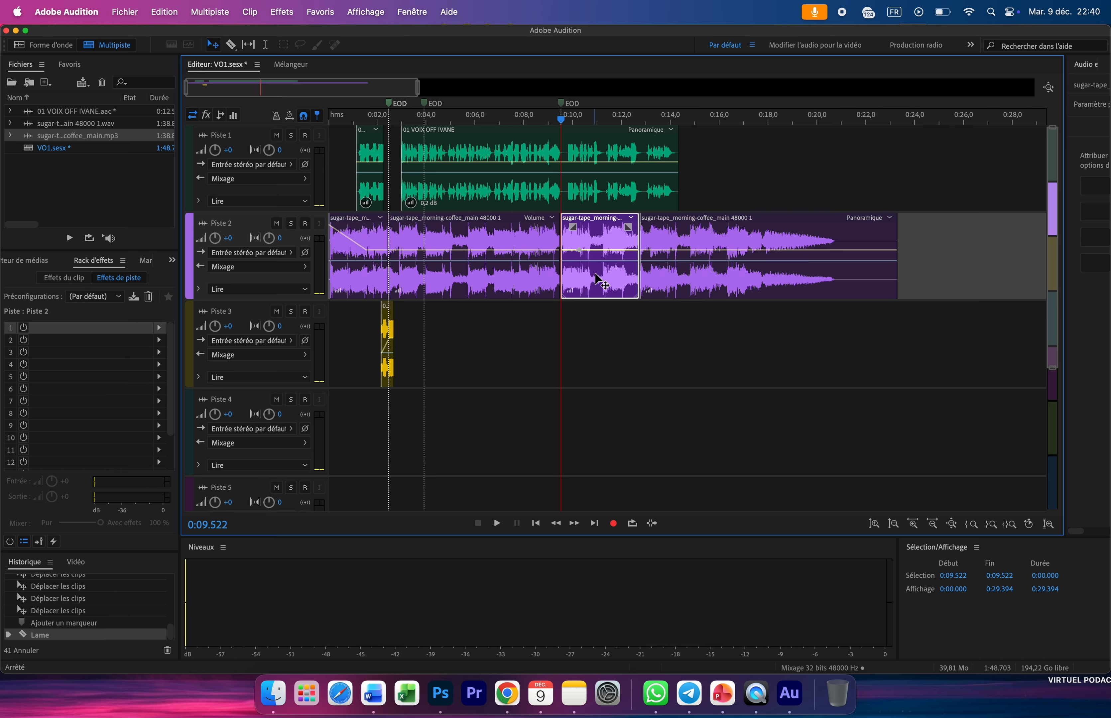
pyautogui.press('Delete')
# Step: Move the ending music clip on Piste 2 to about 15.4 s and play it from 0:15.329
pyautogui.click(669, 274)
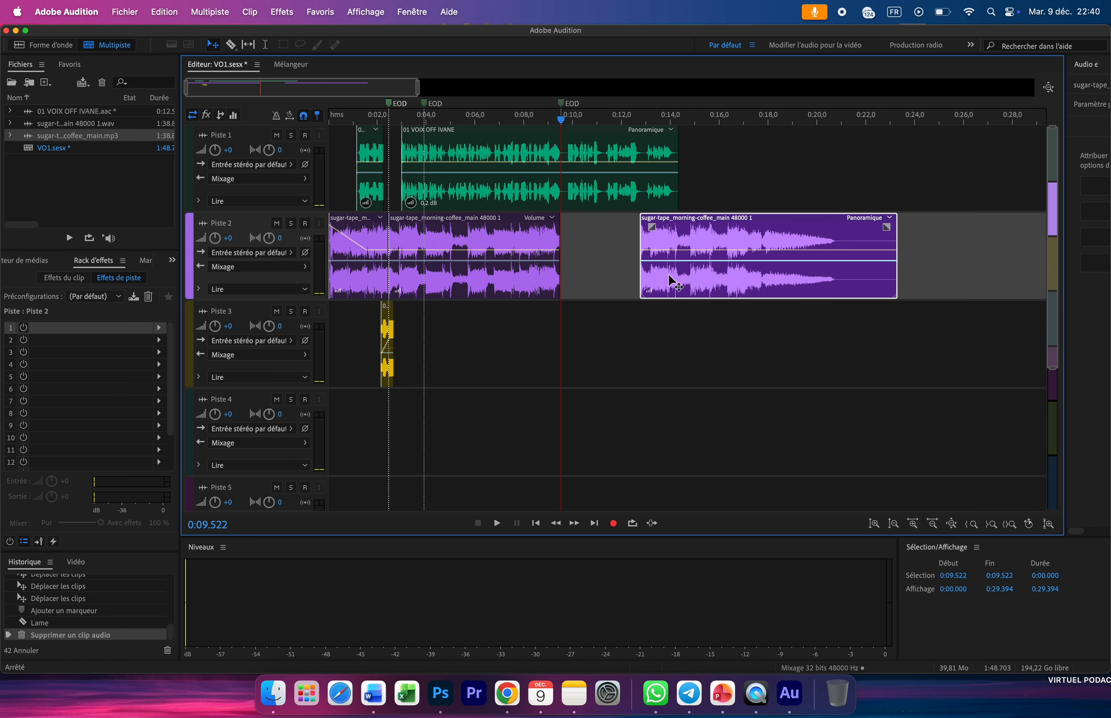
pyautogui.moveTo(715, 266); pyautogui.dragTo(801, 240)
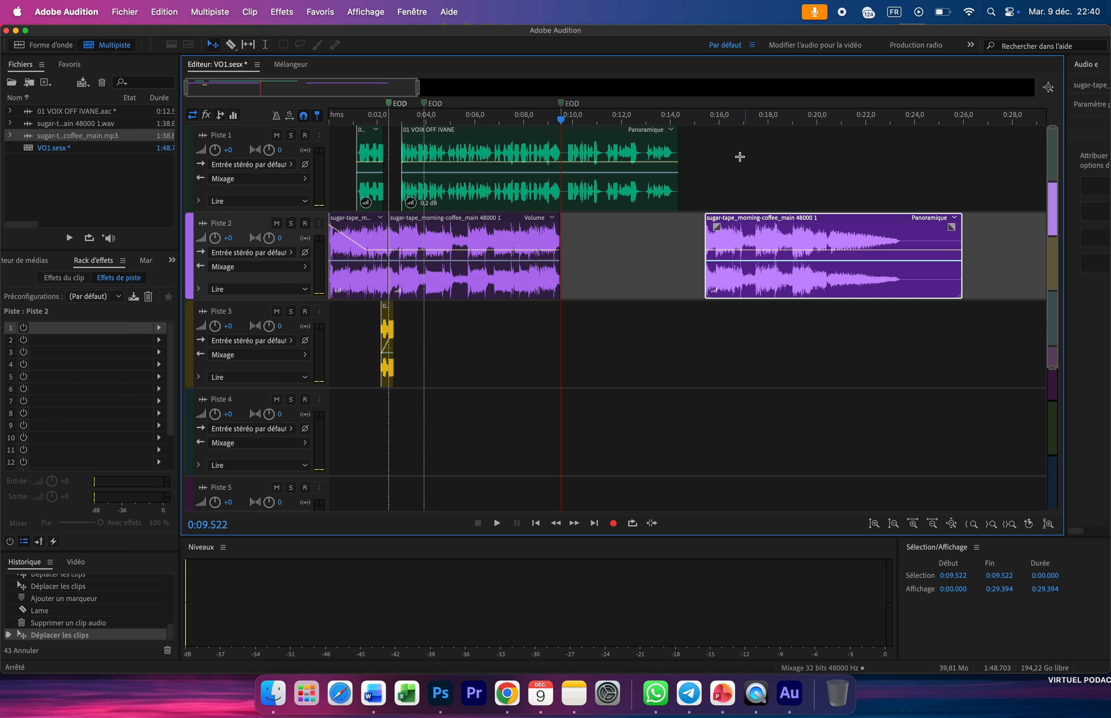
pyautogui.click(703, 127)
pyautogui.press('space')
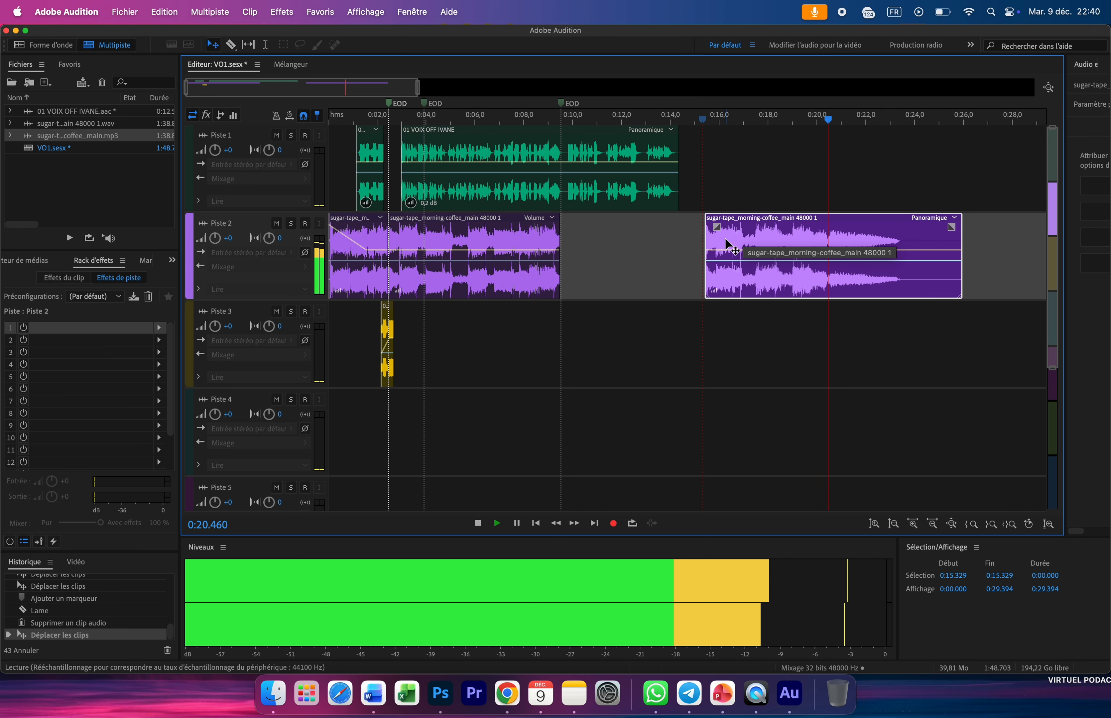
pyautogui.press('space')
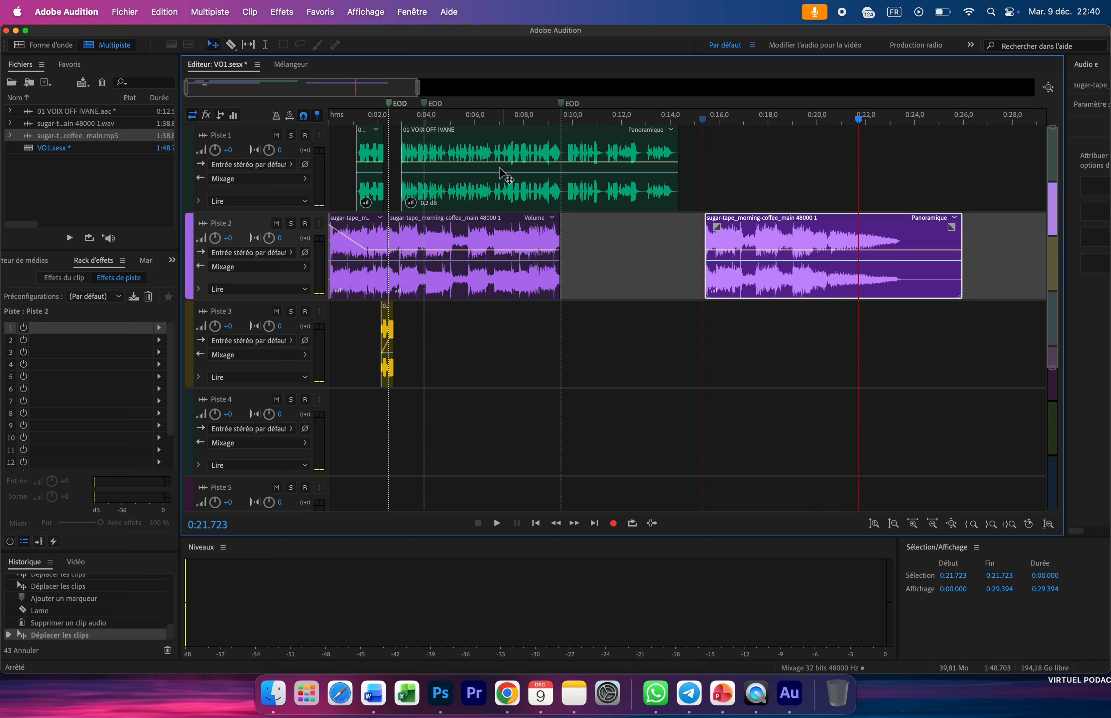
# Step: Trim the start of the ending music clip, place it against the cut at about 9.5 s, and play the mix from the join
pyautogui.click(448, 119)
pyautogui.press('space')
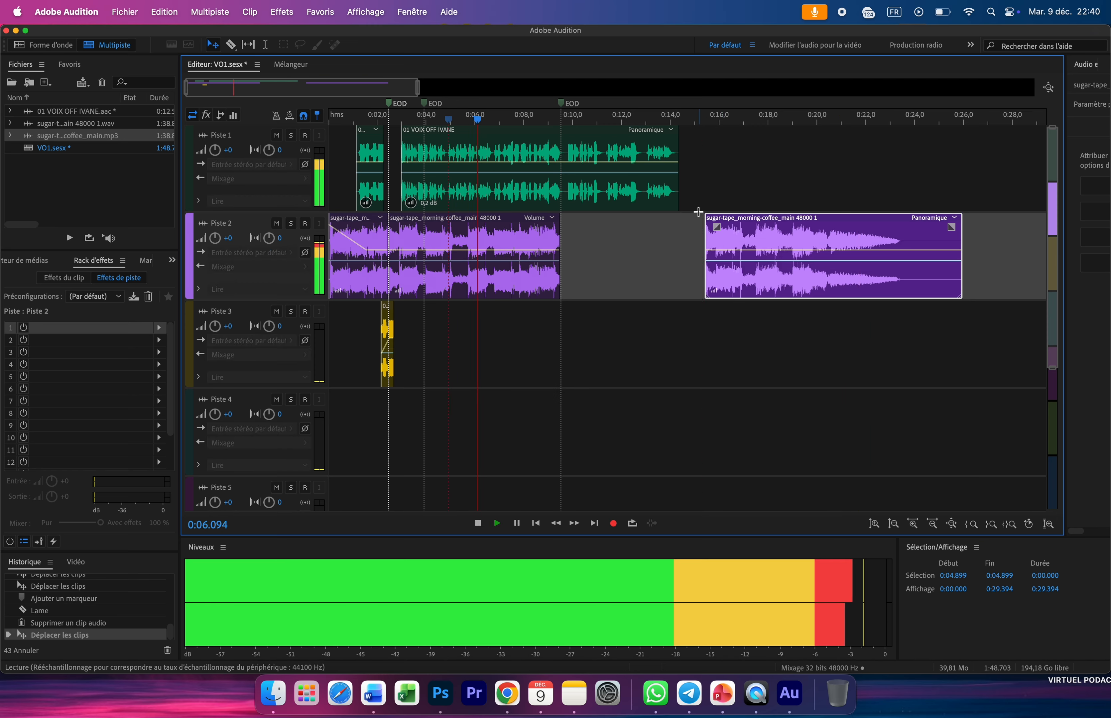
pyautogui.moveTo(728, 231); pyautogui.dragTo(587, 245)
pyautogui.press('space')
pyautogui.press('space')
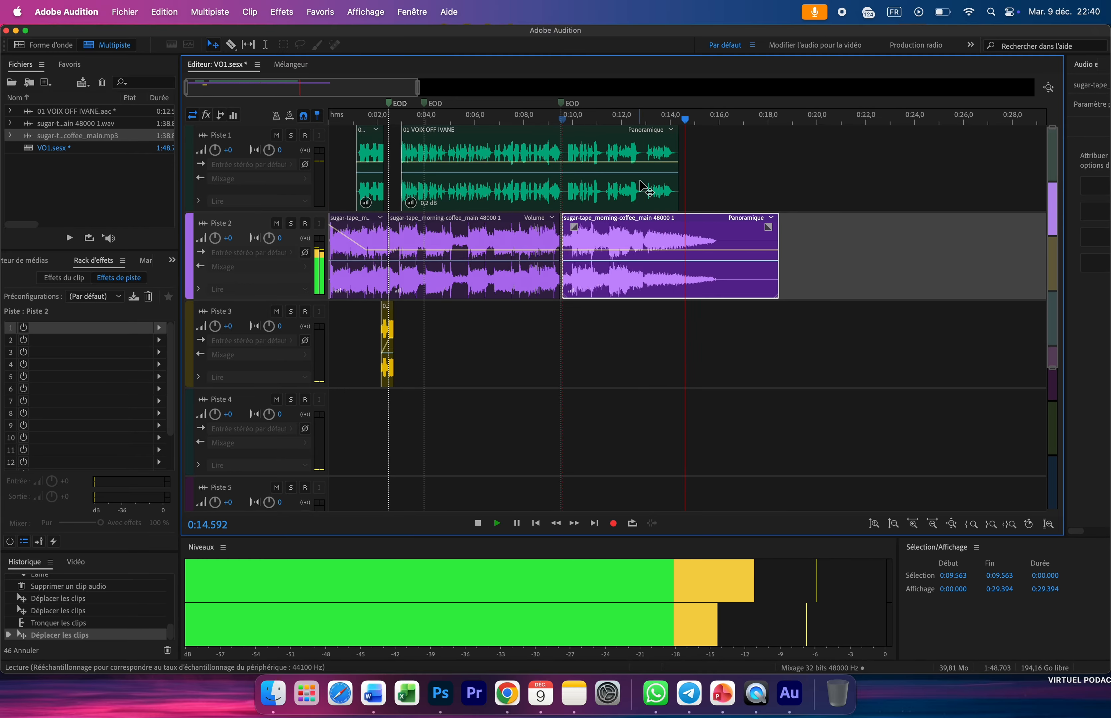
pyautogui.press('space')
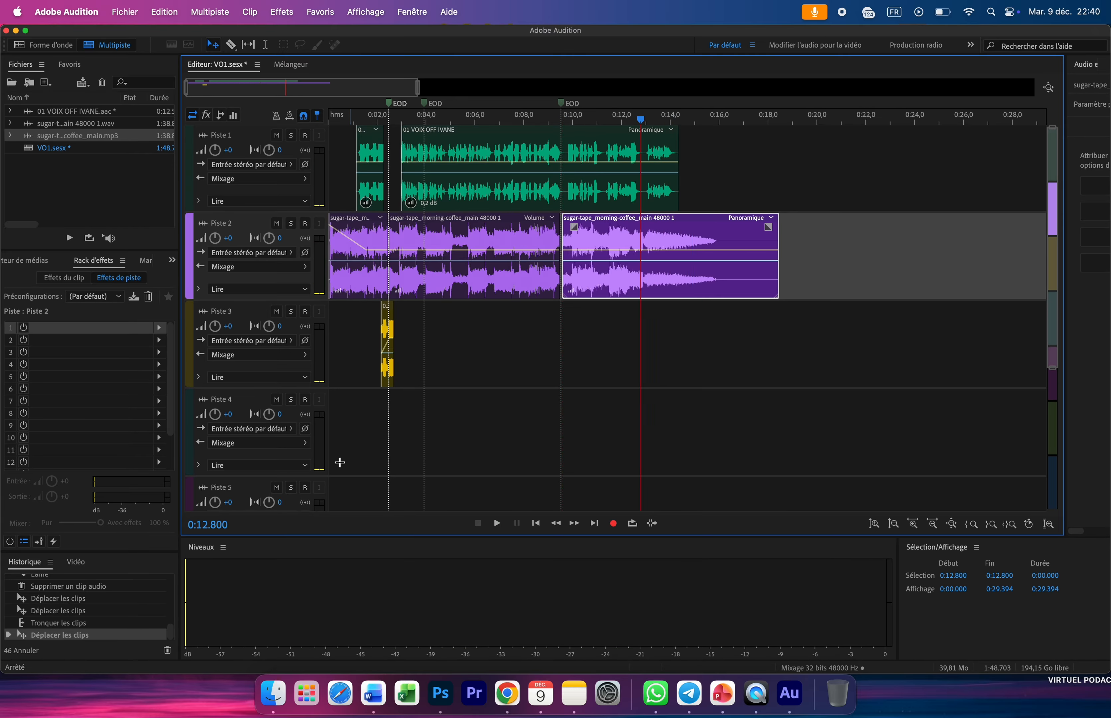
# Step: Play the mix from 0:07.174 across the music join up to the last voice phrase
pyautogui.moveTo(187, 86); pyautogui.dragTo(241, 87)
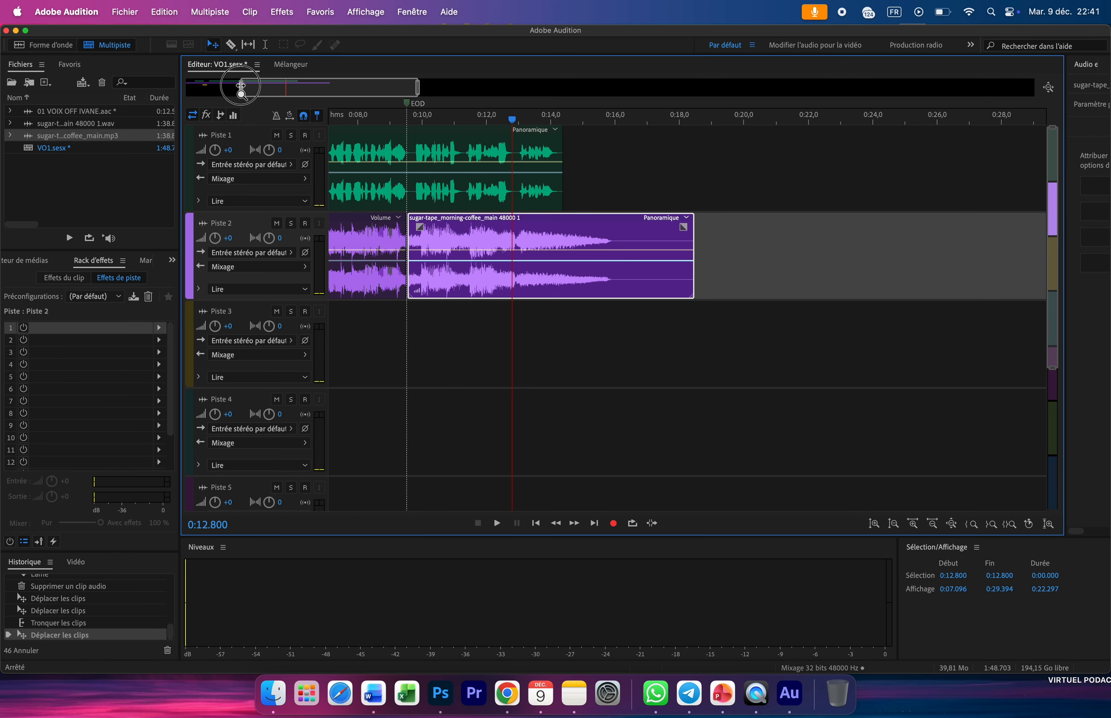
pyautogui.moveTo(322, 85); pyautogui.dragTo(268, 85)
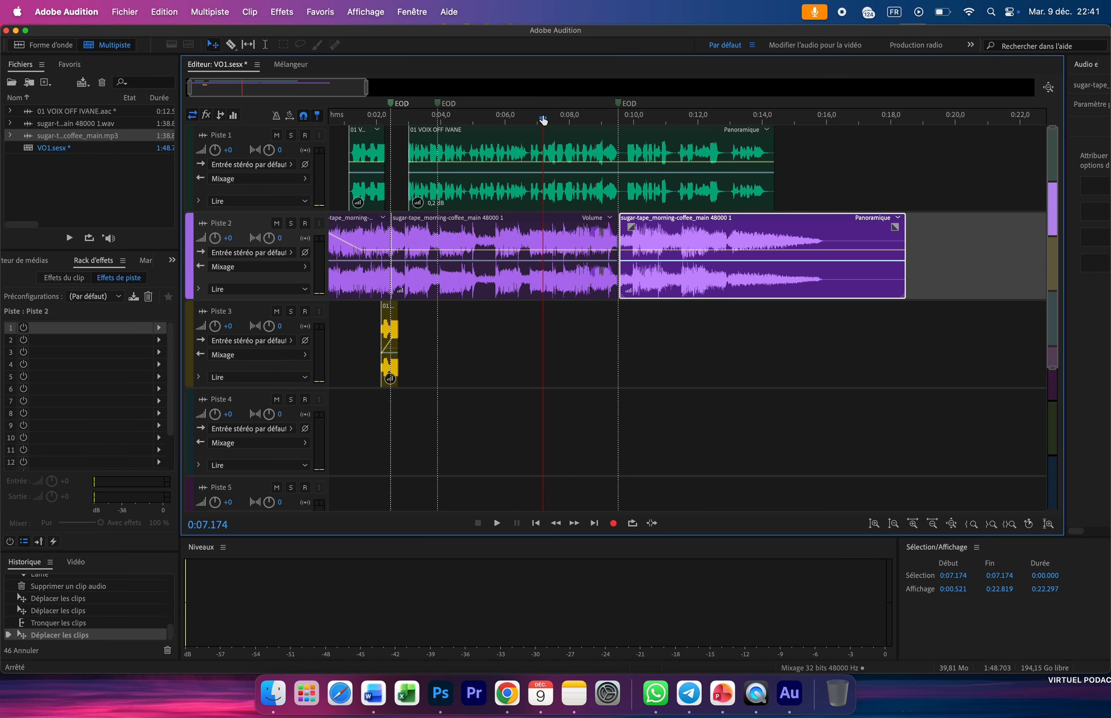
pyautogui.press('space')
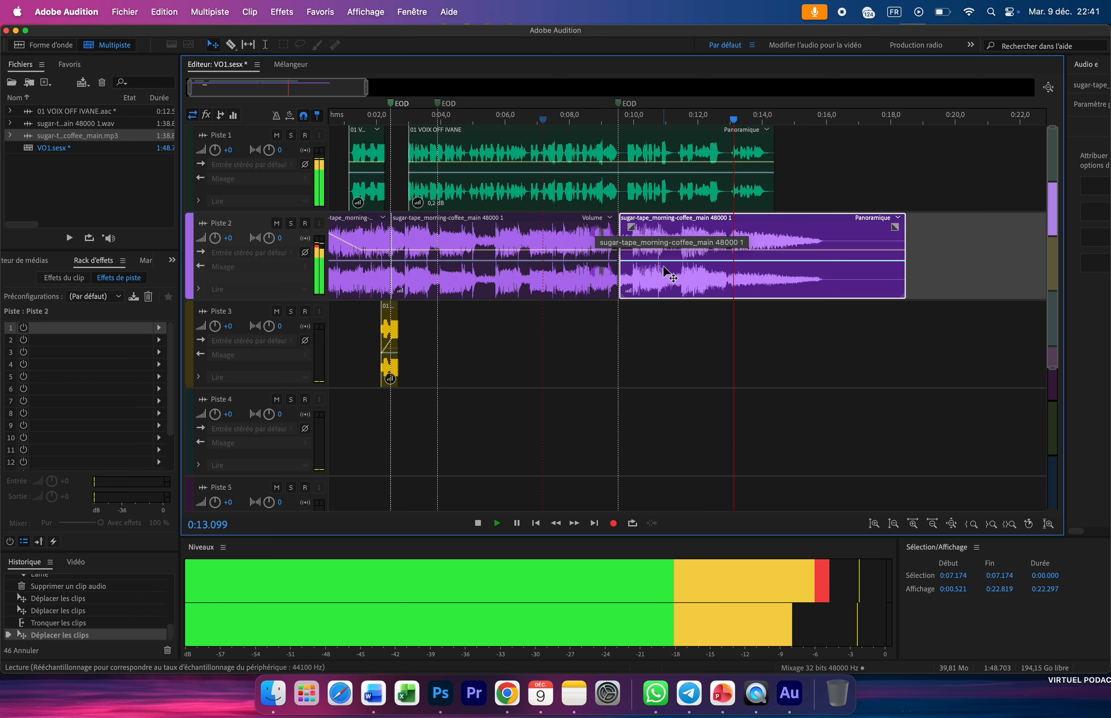
pyautogui.press('space')
# Step: Add a marker at 0:14.063 and split the Piste 1 voice clip at about 12.9 s, just before its last phrase
pyautogui.click(736, 184)
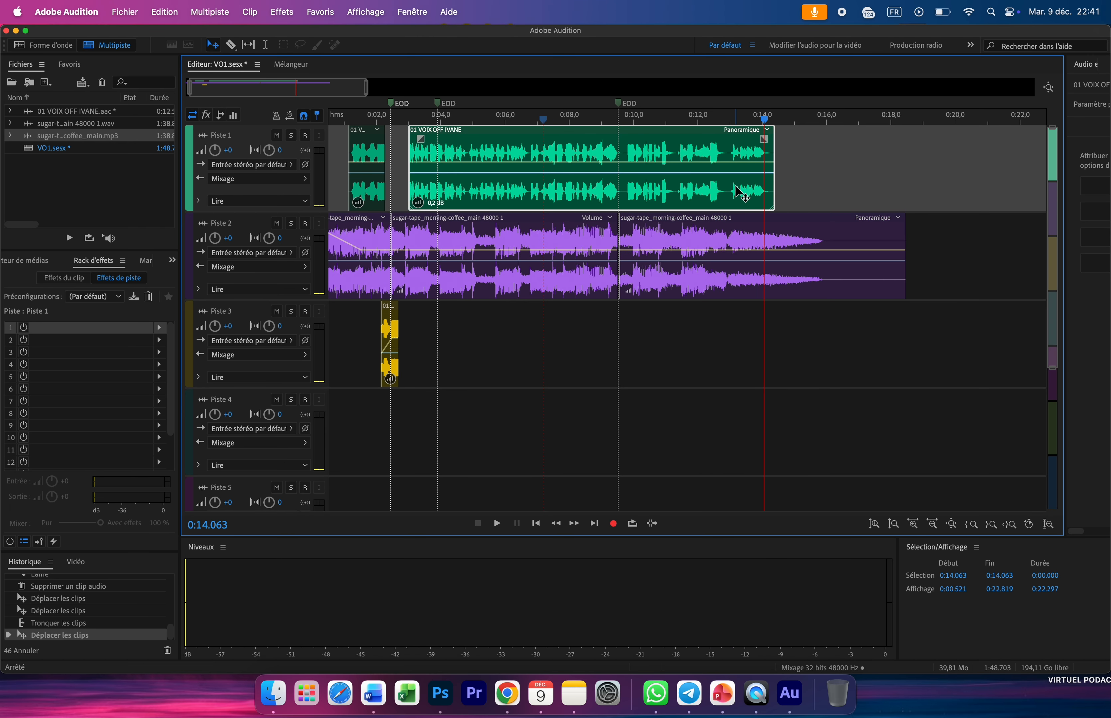
pyautogui.press('m')
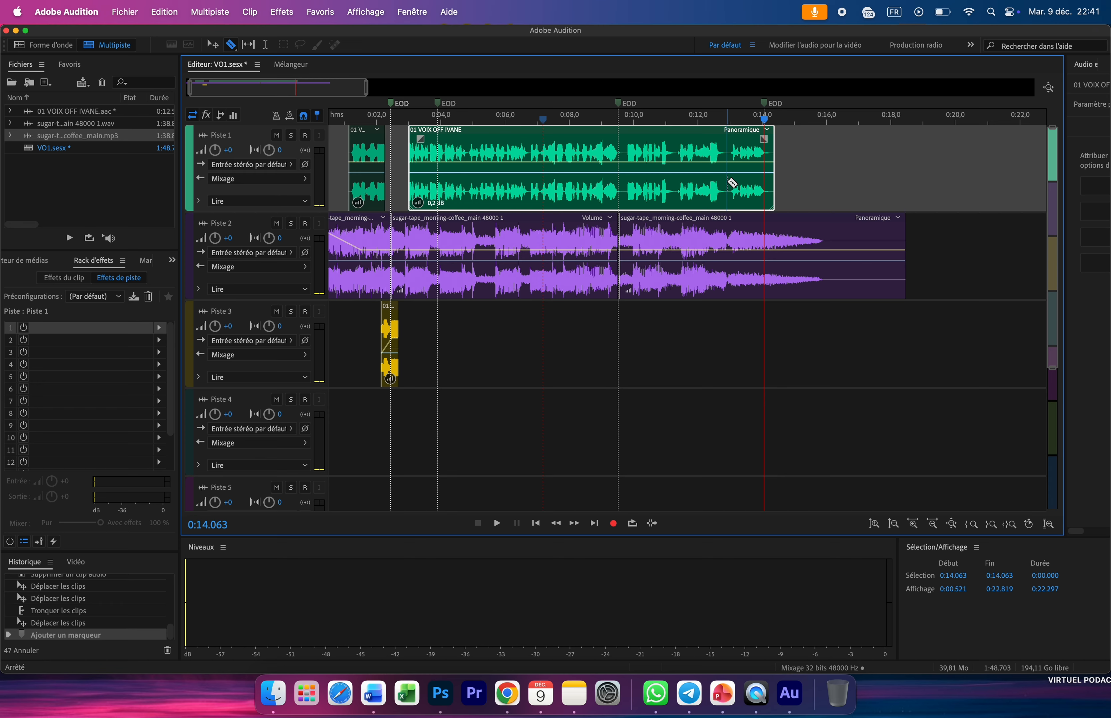
pyautogui.click(727, 181)
pyautogui.press('m')
pyautogui.press('v')
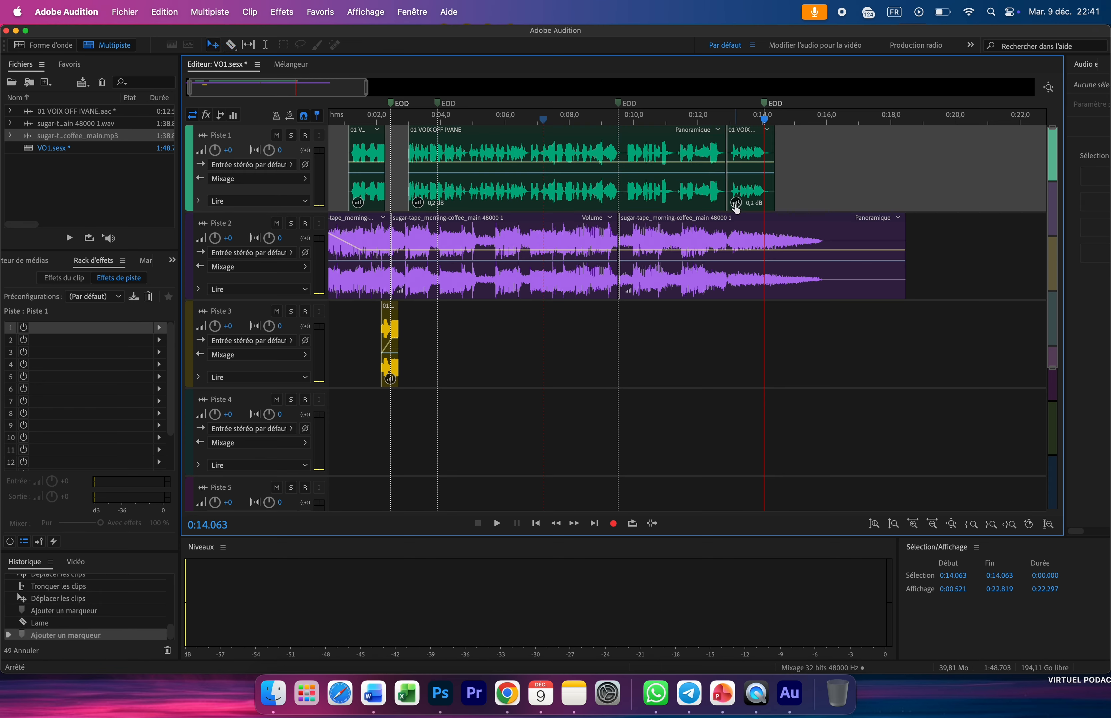
# Step: Move the last Piste 1 voice segment to start at about 13.2 s, checking the gap by playback from 0:08.913
pyautogui.click(745, 191)
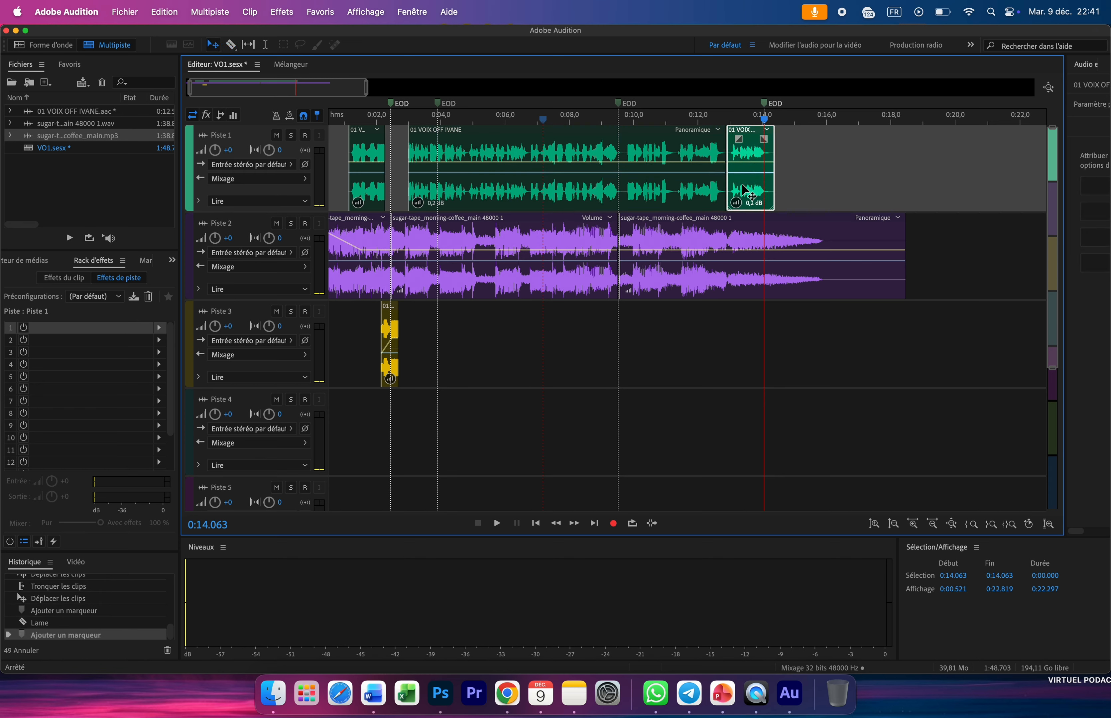
pyautogui.moveTo(745, 191); pyautogui.dragTo(749, 142)
pyautogui.click(678, 123)
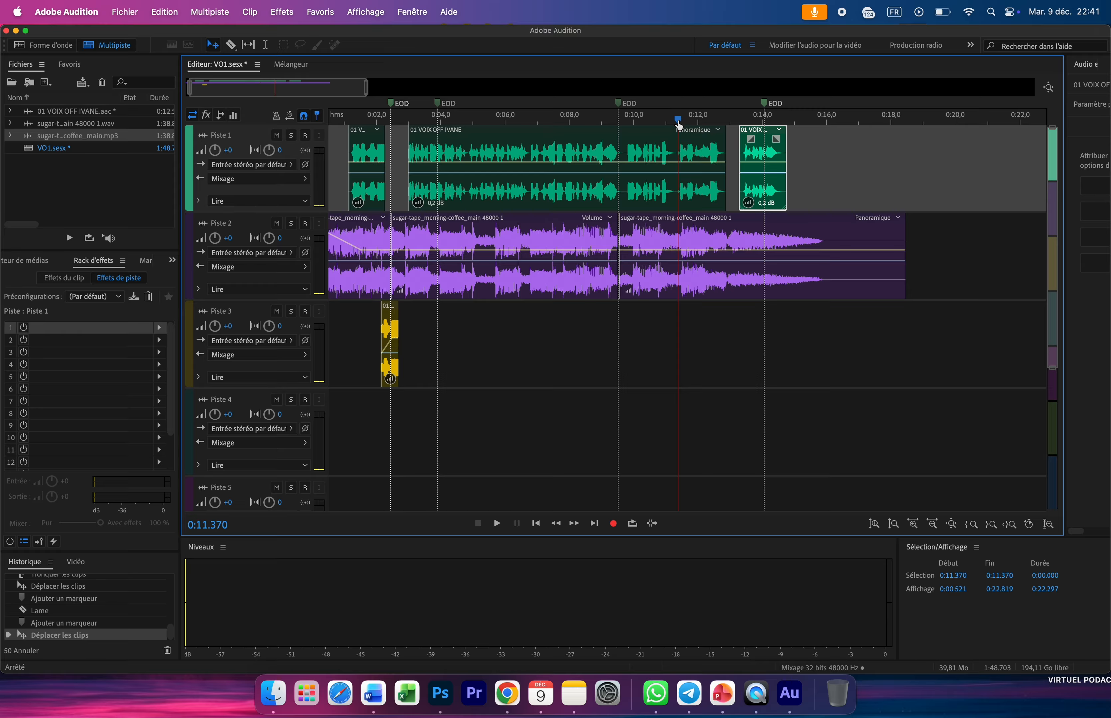
pyautogui.click(599, 122)
pyautogui.press('space')
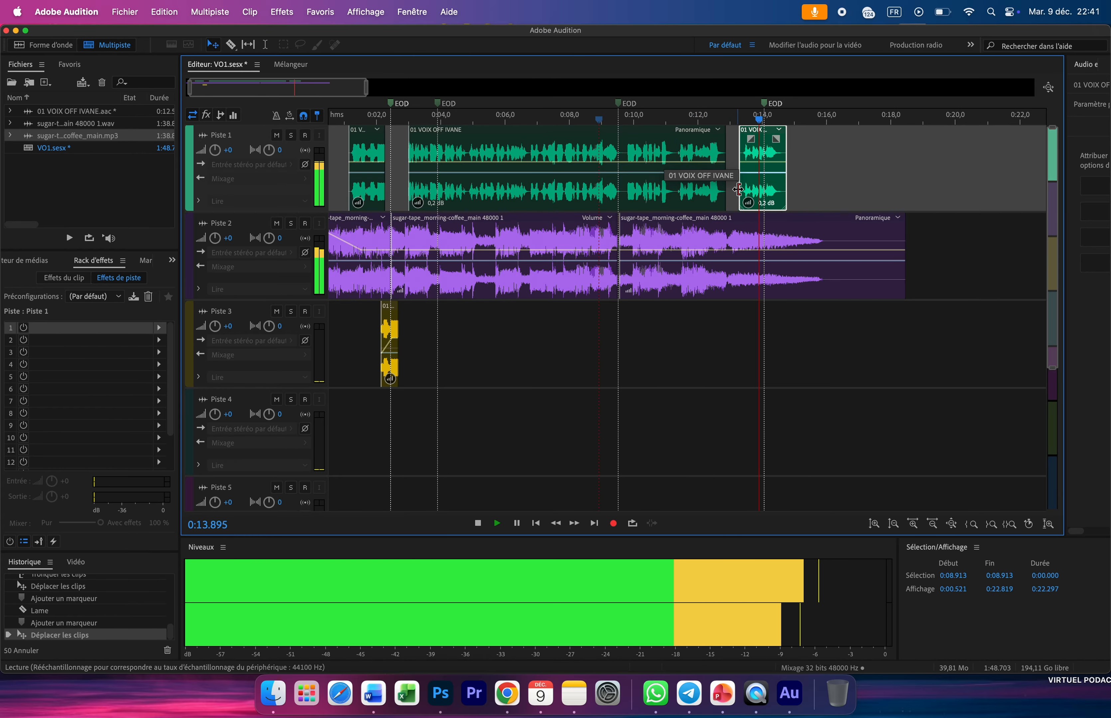
pyautogui.press('space')
pyautogui.moveTo(762, 184); pyautogui.dragTo(758, 184)
# Step: Extend the start of the ending Piste 2 music clip to about 9.3 s as a crossfade and play from 0:07.594
pyautogui.click(667, 243)
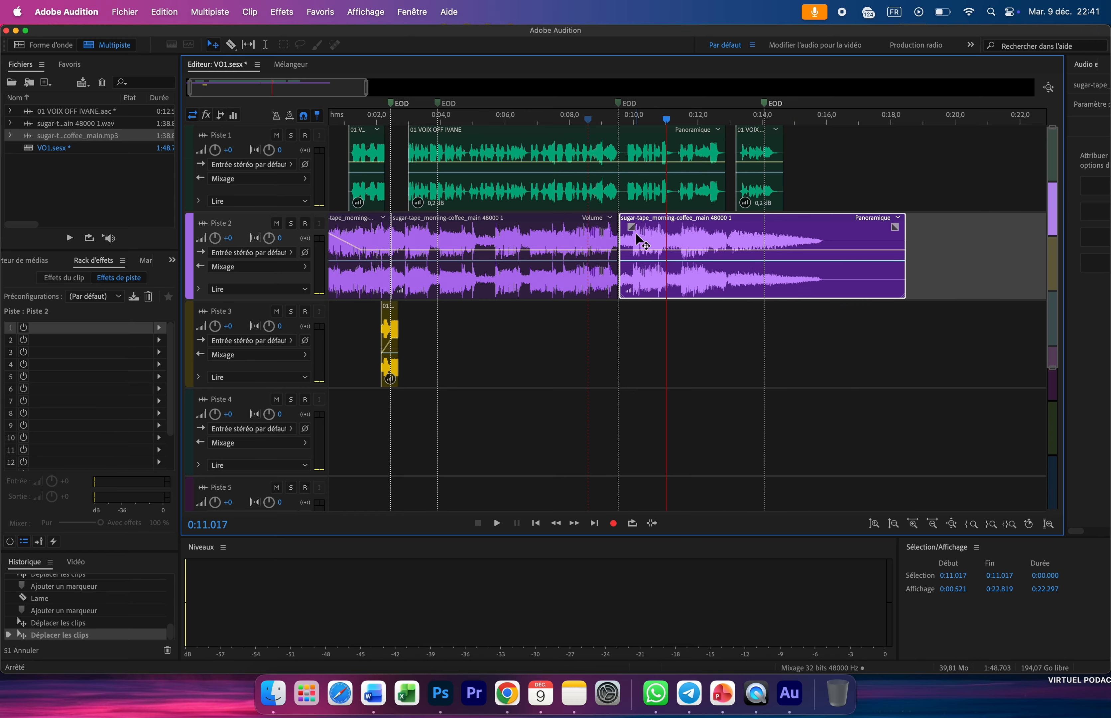
pyautogui.moveTo(615, 234); pyautogui.dragTo(611, 234)
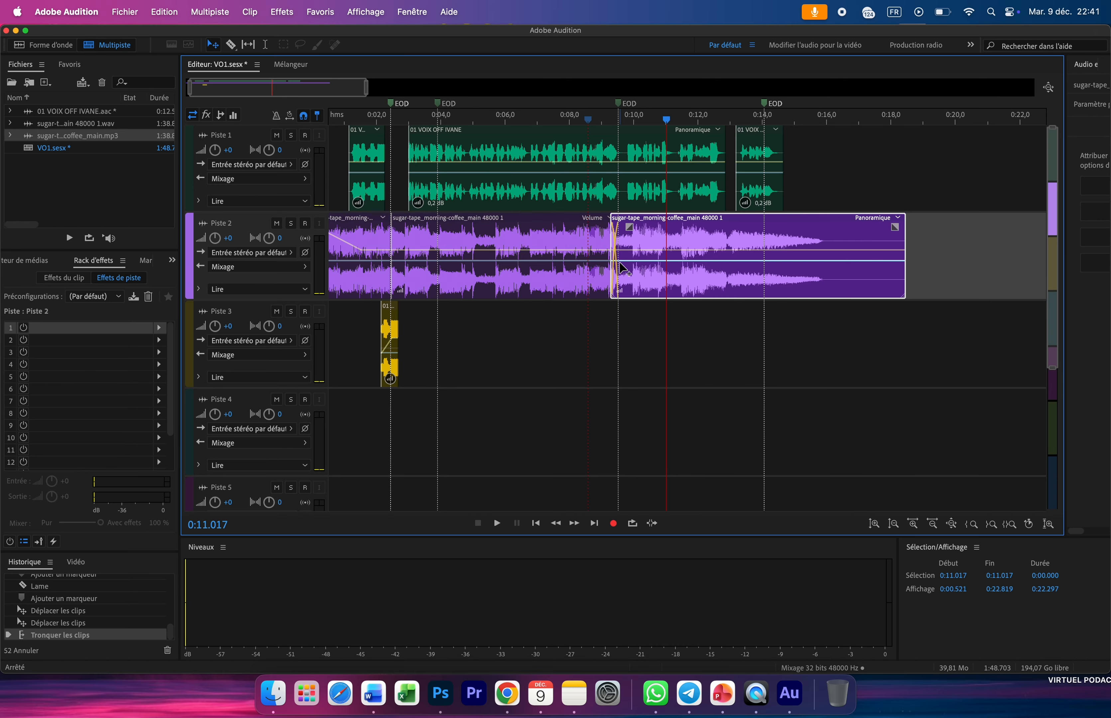
pyautogui.click(556, 116)
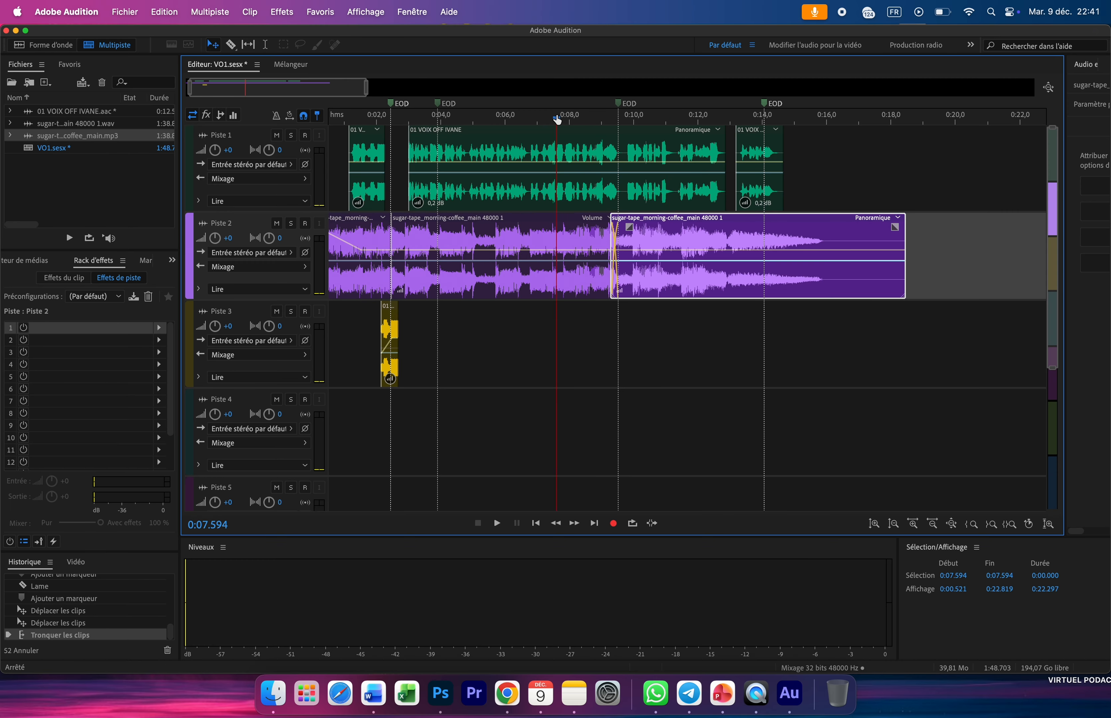
pyautogui.press('space')
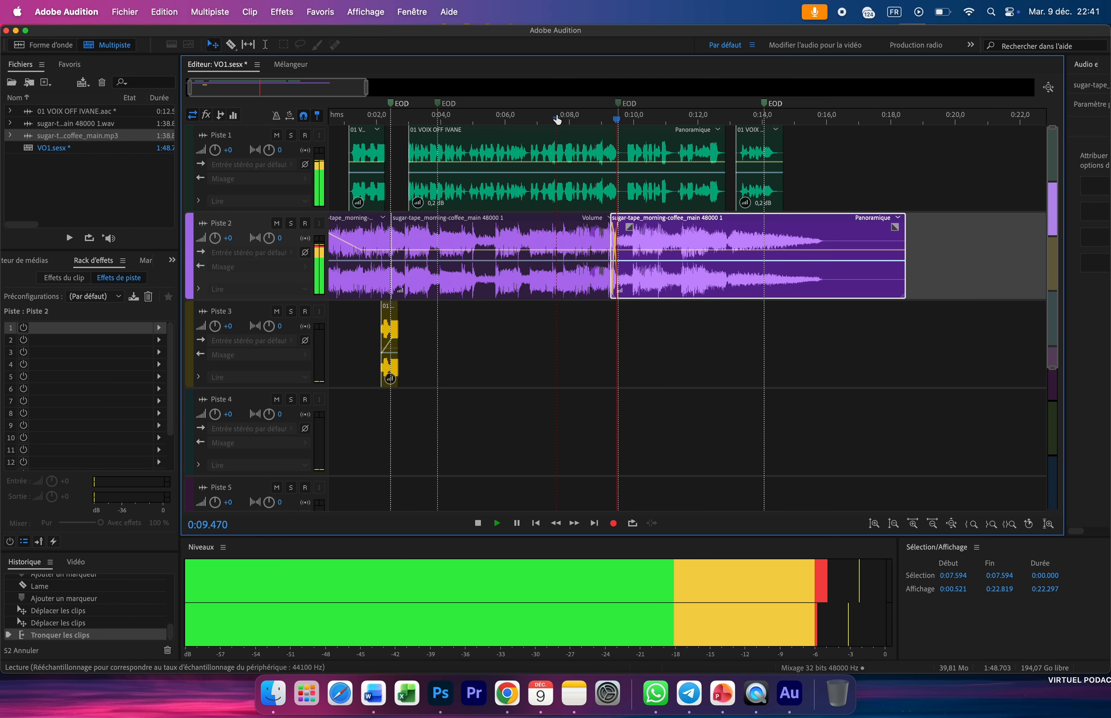
pyautogui.press('space')
# Step: Move the ending music clip to Piste 3 and extend the end of the preceding Piste 2 music clip to overlap it
pyautogui.moveTo(659, 284); pyautogui.dragTo(646, 322)
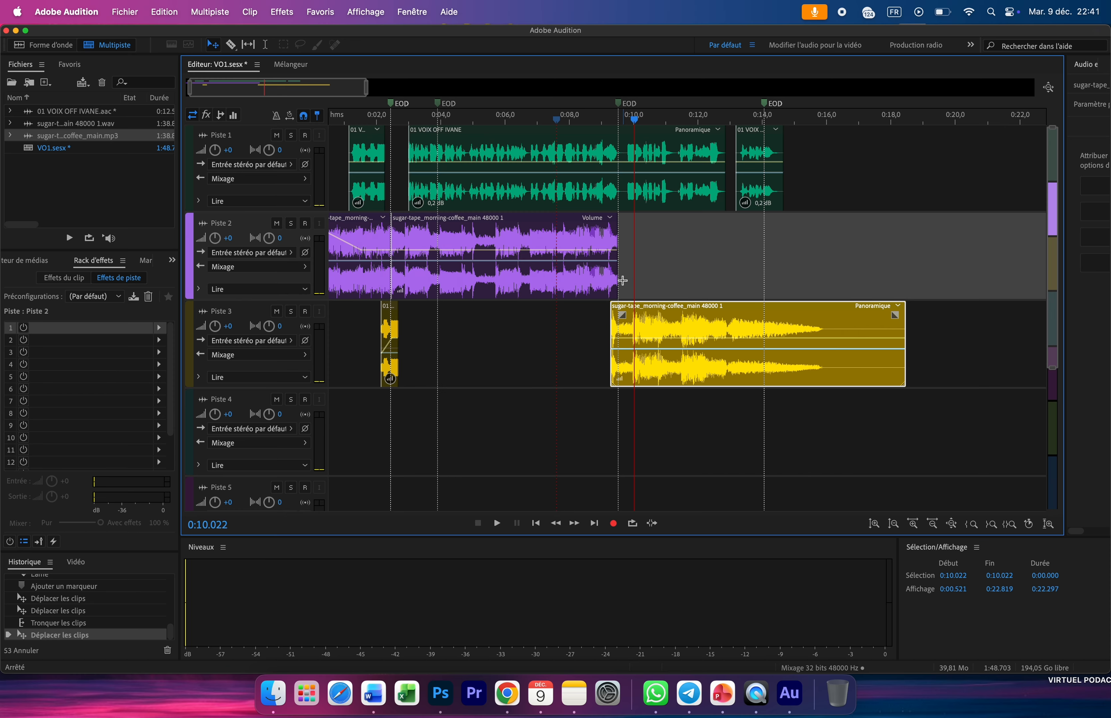
pyautogui.moveTo(617, 276); pyautogui.dragTo(622, 276)
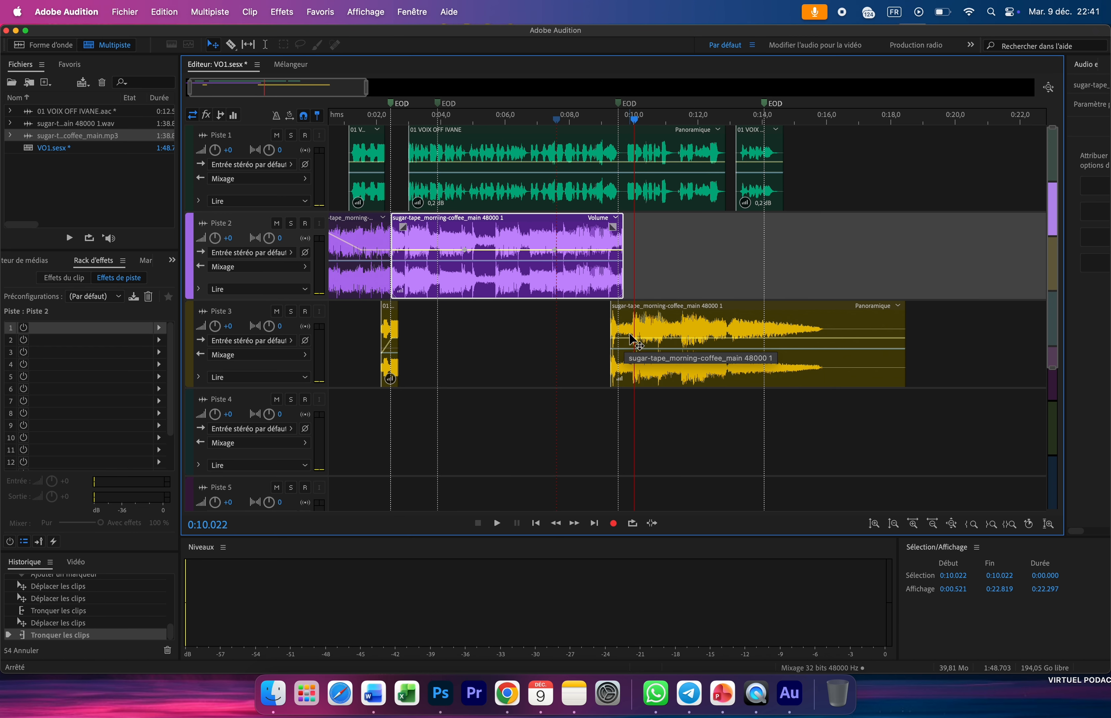
# Step: Add volume keyframes forming a rising fade at the start of the Piste 3 music clip and play from 0:07.417
pyautogui.click(635, 343)
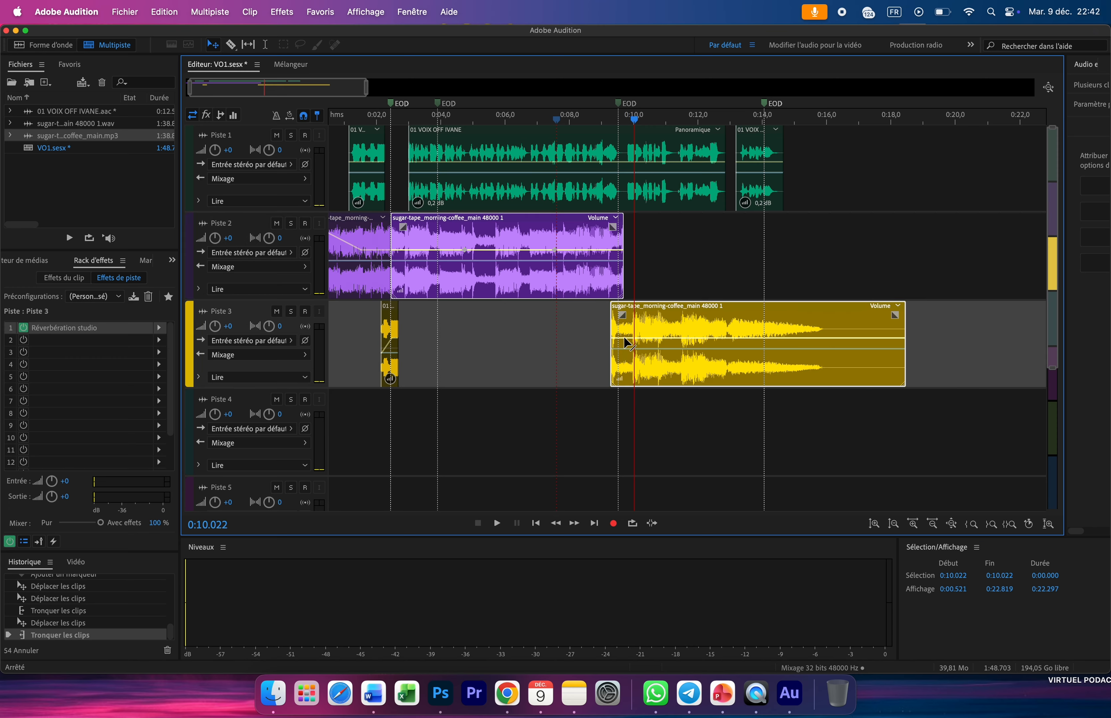
pyautogui.click(635, 338)
pyautogui.moveTo(613, 338); pyautogui.dragTo(609, 376)
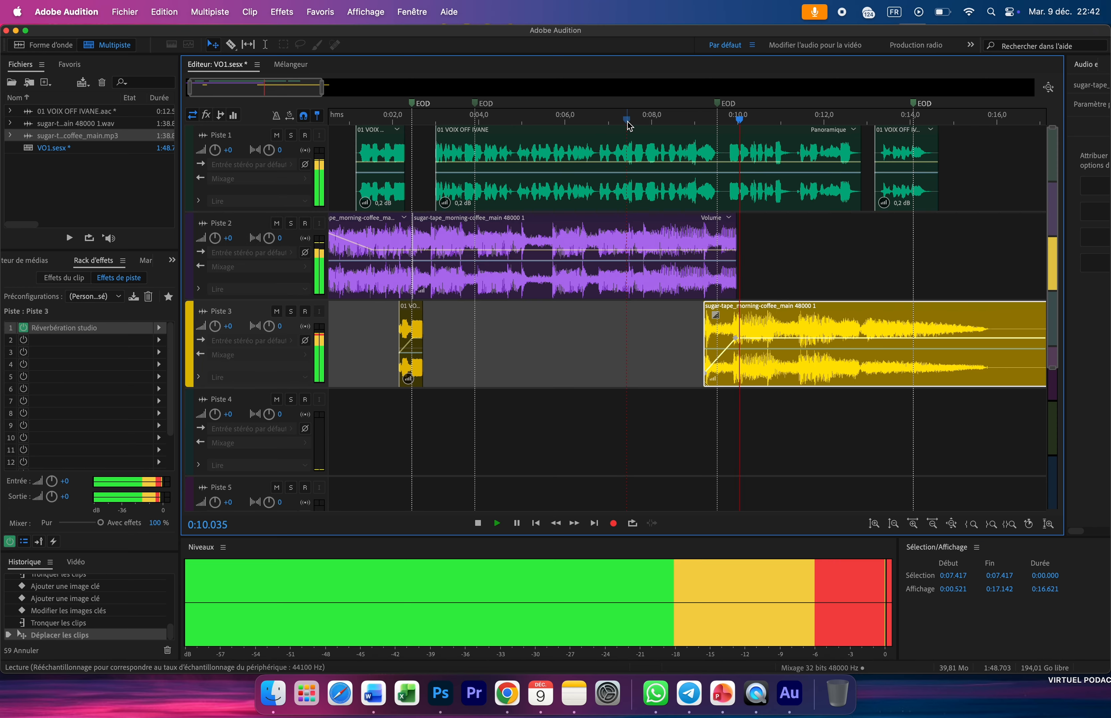
pyautogui.press('space')
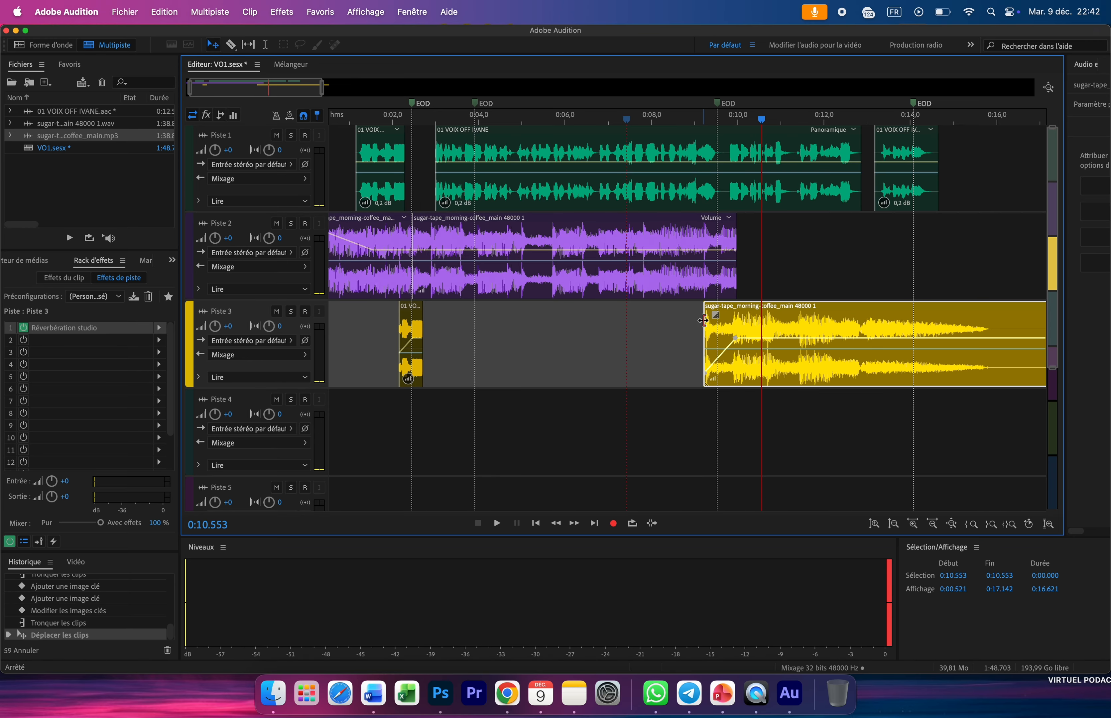
# Step: Adjust the start of the Piste 3 music clip to about 9.2 s and play the overlap from 0:07.208
pyautogui.moveTo(703, 321); pyautogui.dragTo(690, 321)
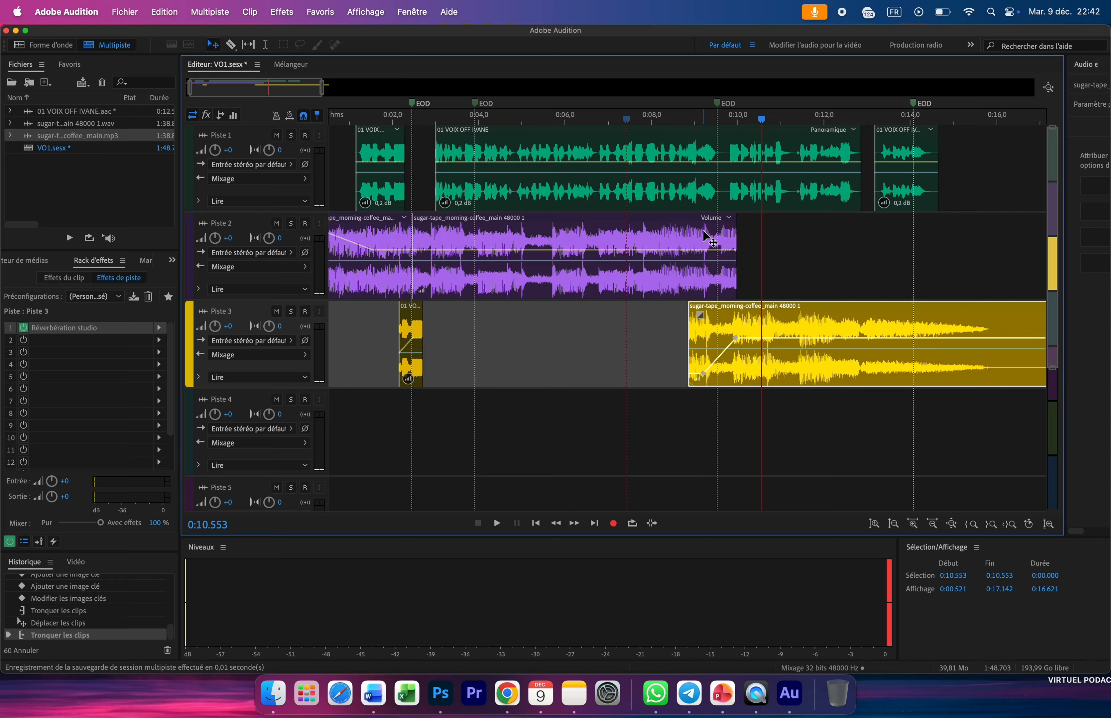
pyautogui.moveTo(693, 328); pyautogui.dragTo(706, 299)
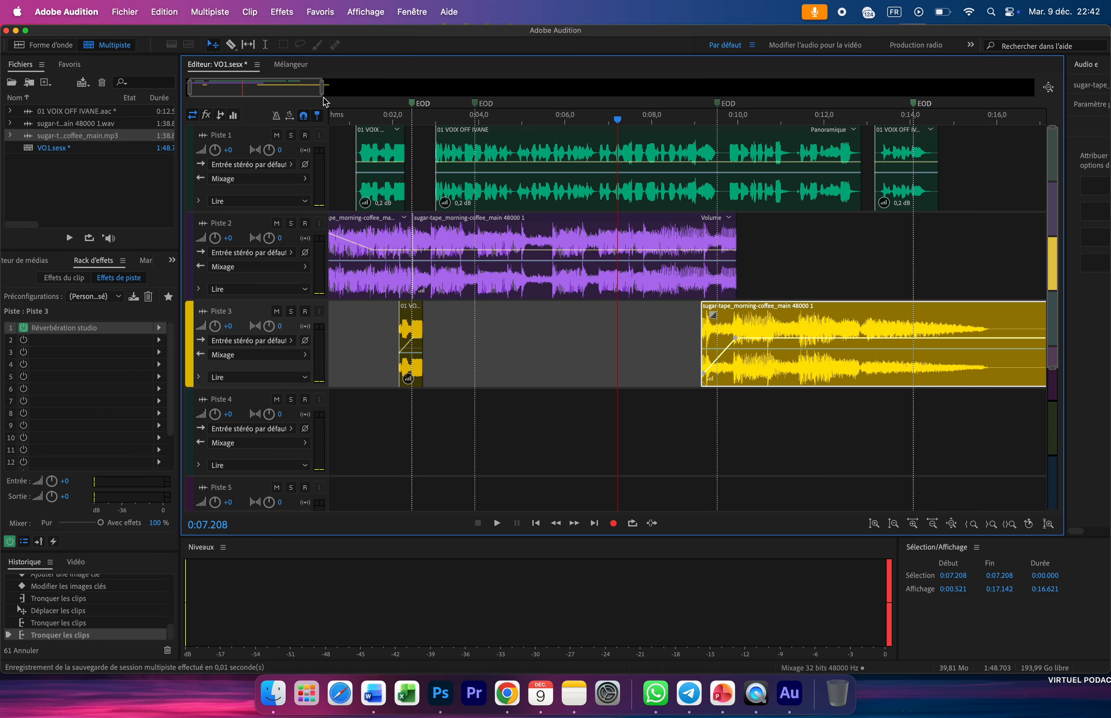
pyautogui.moveTo(322, 88); pyautogui.dragTo(384, 87)
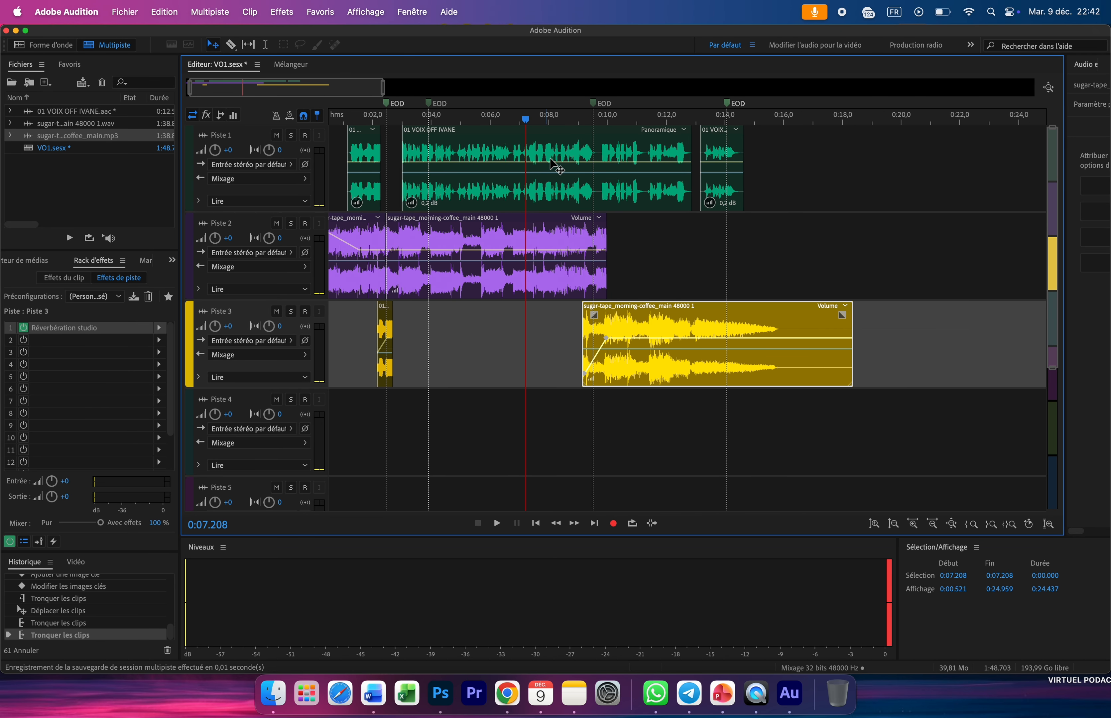
pyautogui.press('space')
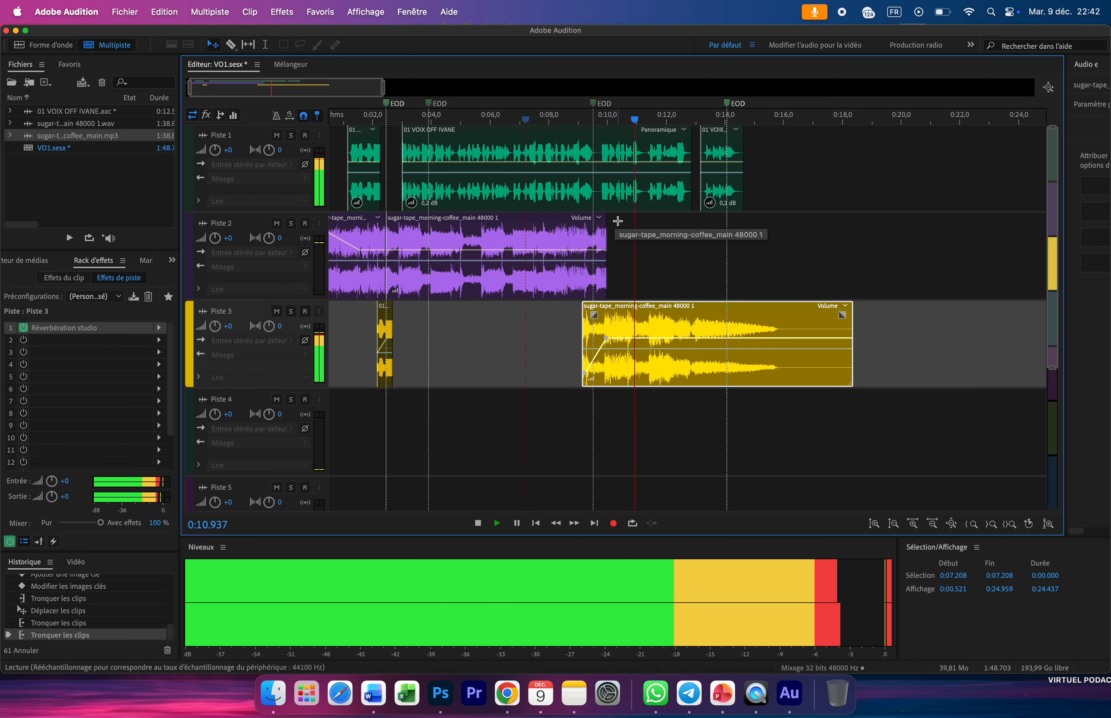
pyautogui.press('space')
# Step: Add two volume keyframes near the end of the Piste 2 music clip, lower the last into a fade-out, and play from 0:07.572
pyautogui.click(578, 249)
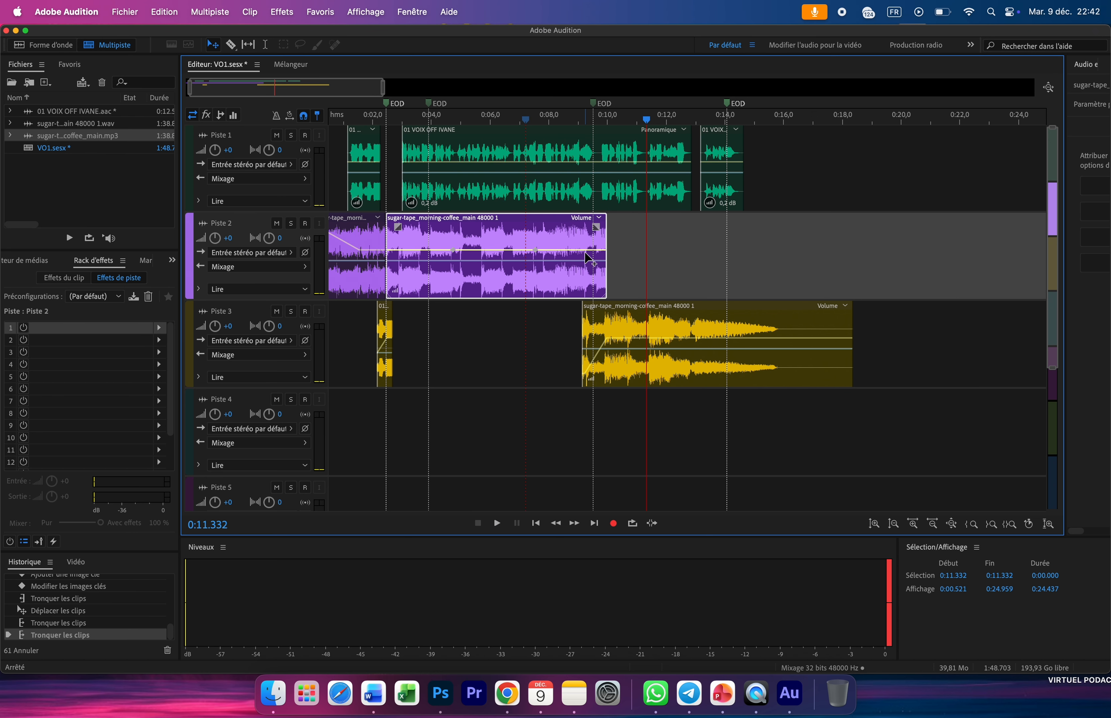
pyautogui.click(583, 251)
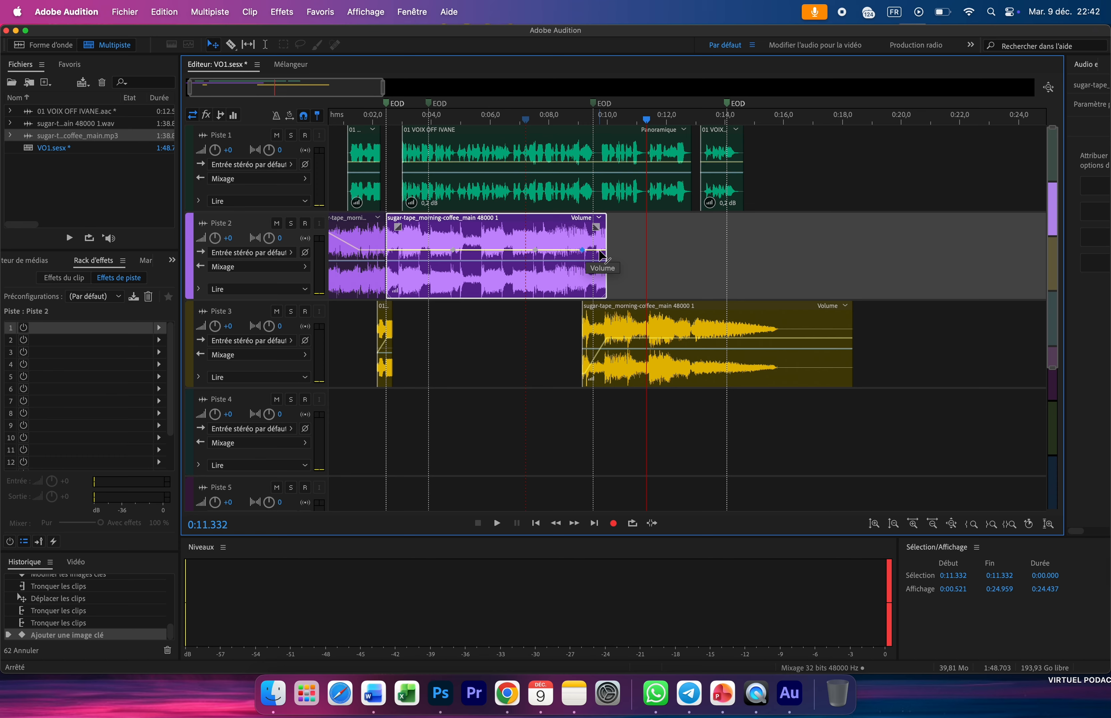
pyautogui.click(601, 253)
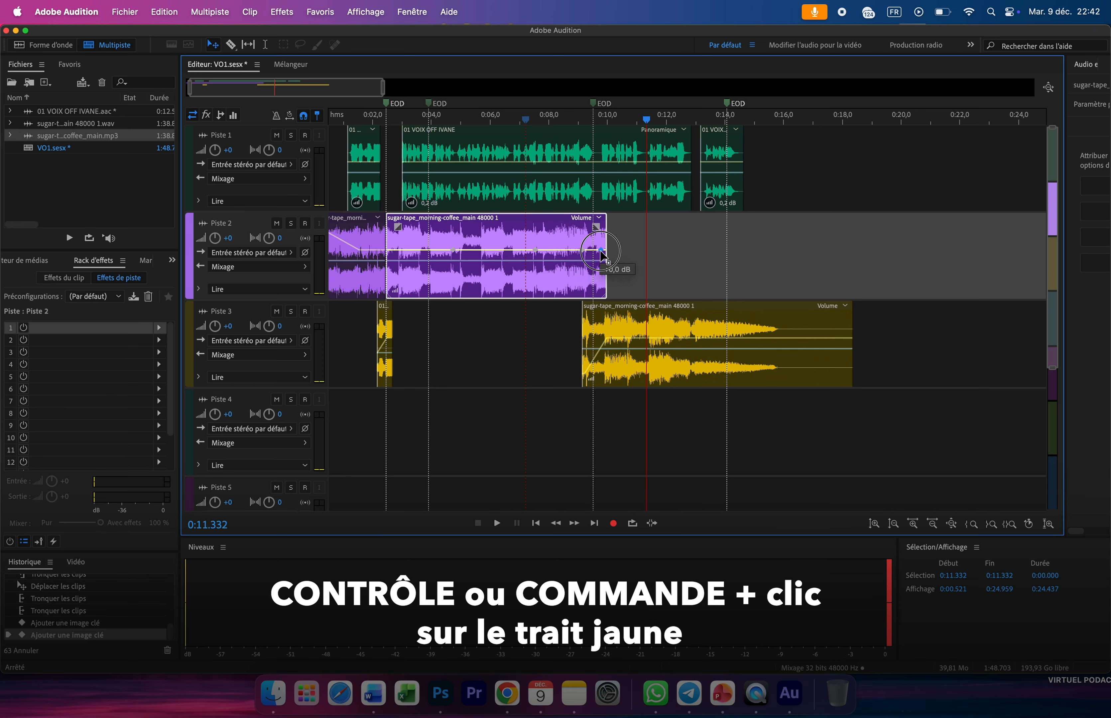
pyautogui.moveTo(600, 252); pyautogui.dragTo(606, 262)
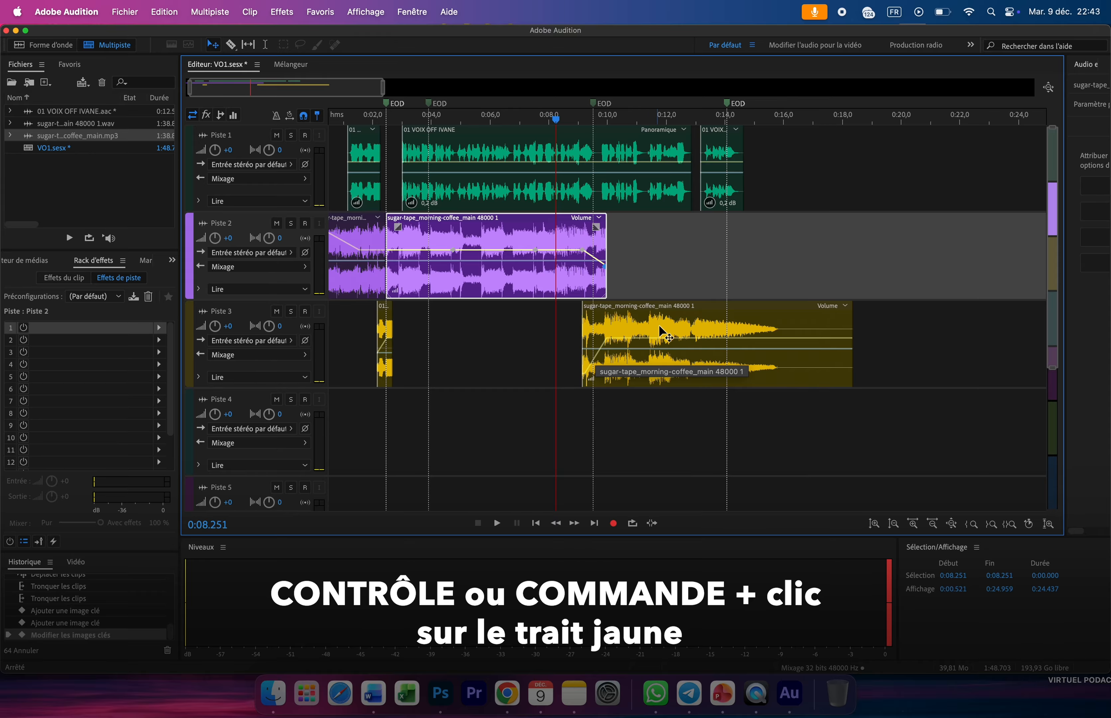
pyautogui.click(671, 329)
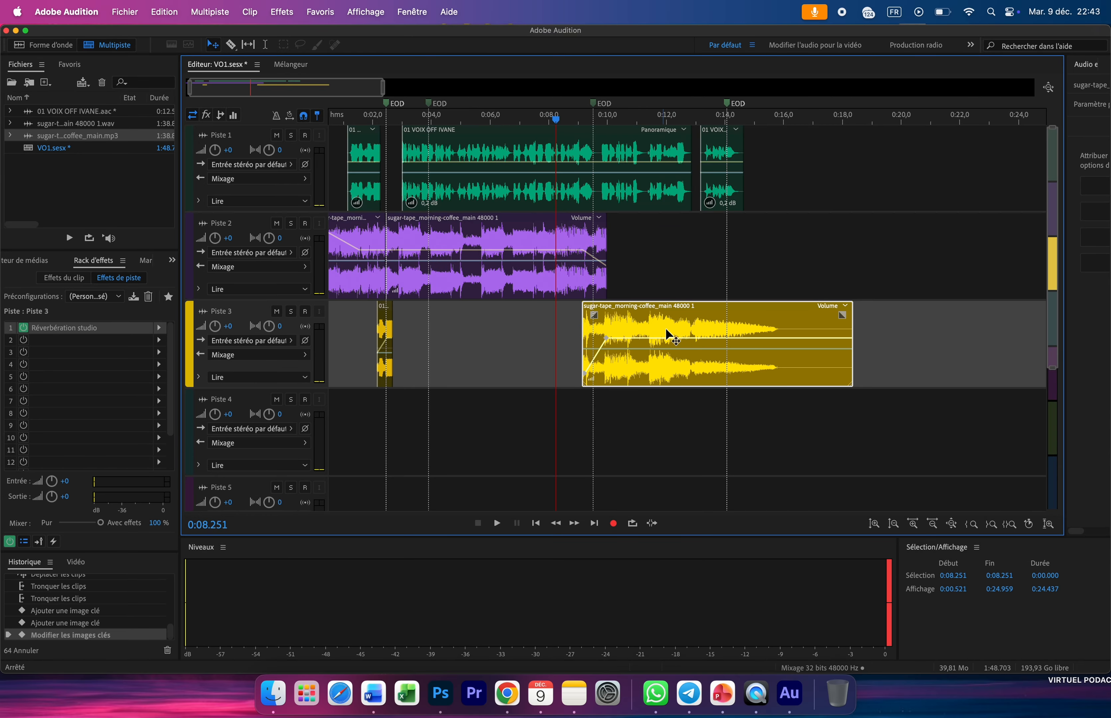
pyautogui.click(577, 286)
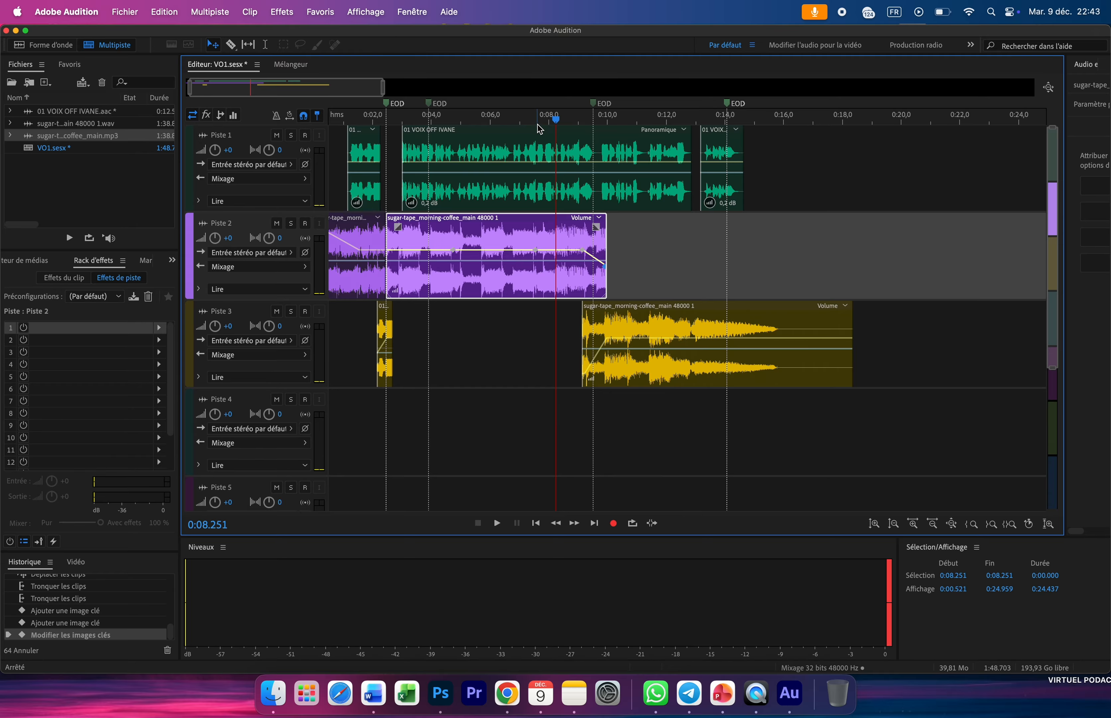
pyautogui.press('space')
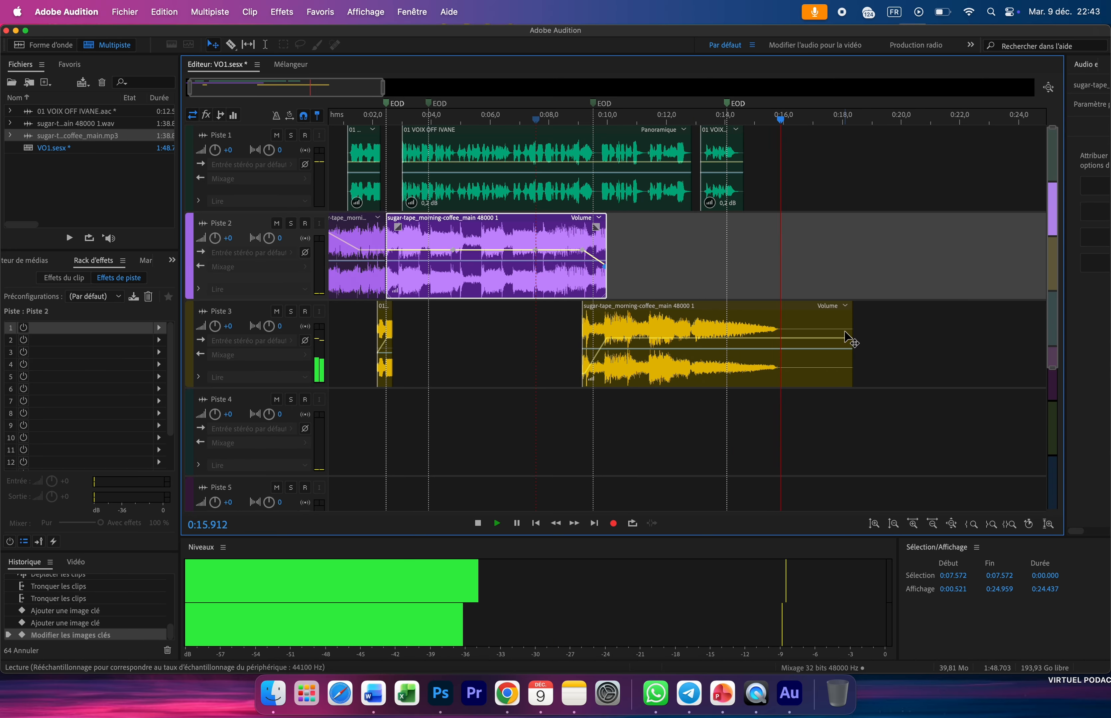
# Step: Trim the end of the Piste 3 music clip to about 16.6 s and play from about 9.1 s
pyautogui.moveTo(852, 327); pyautogui.dragTo(802, 323)
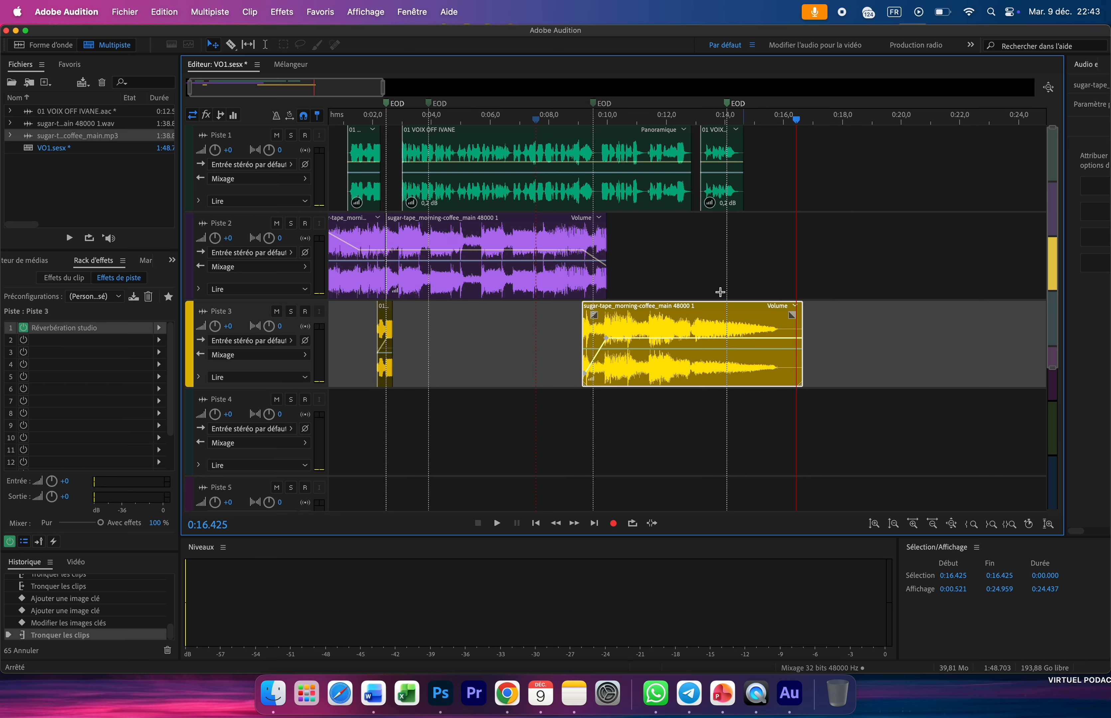
pyautogui.press('space')
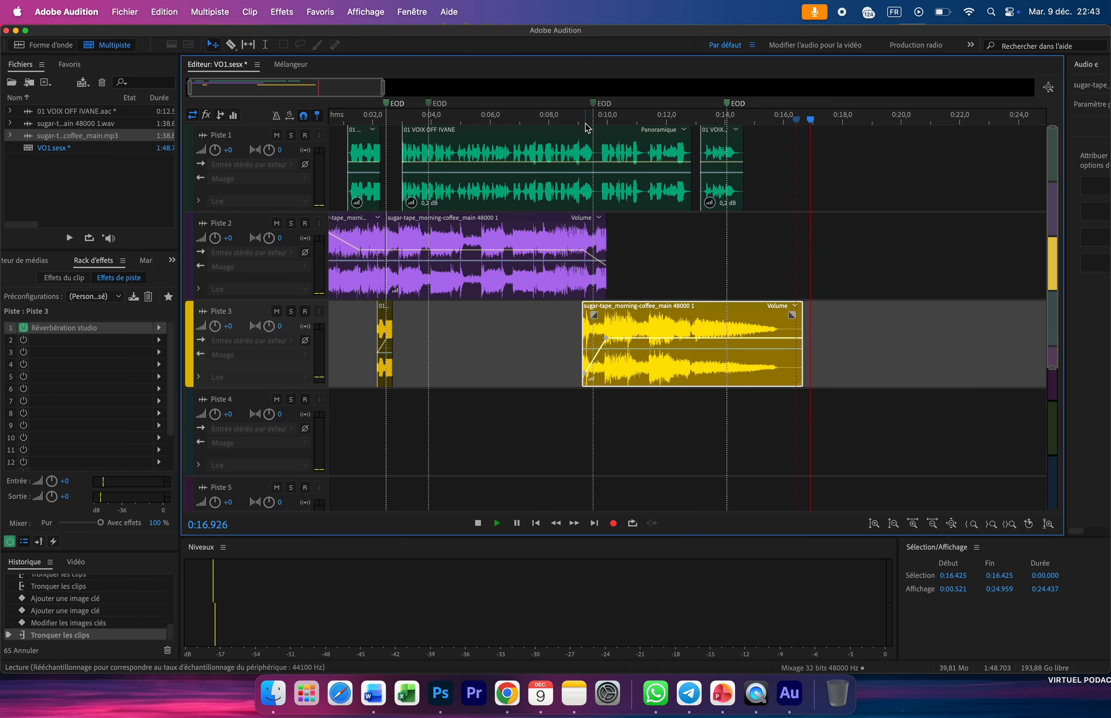
pyautogui.click(581, 116)
pyautogui.press('space')
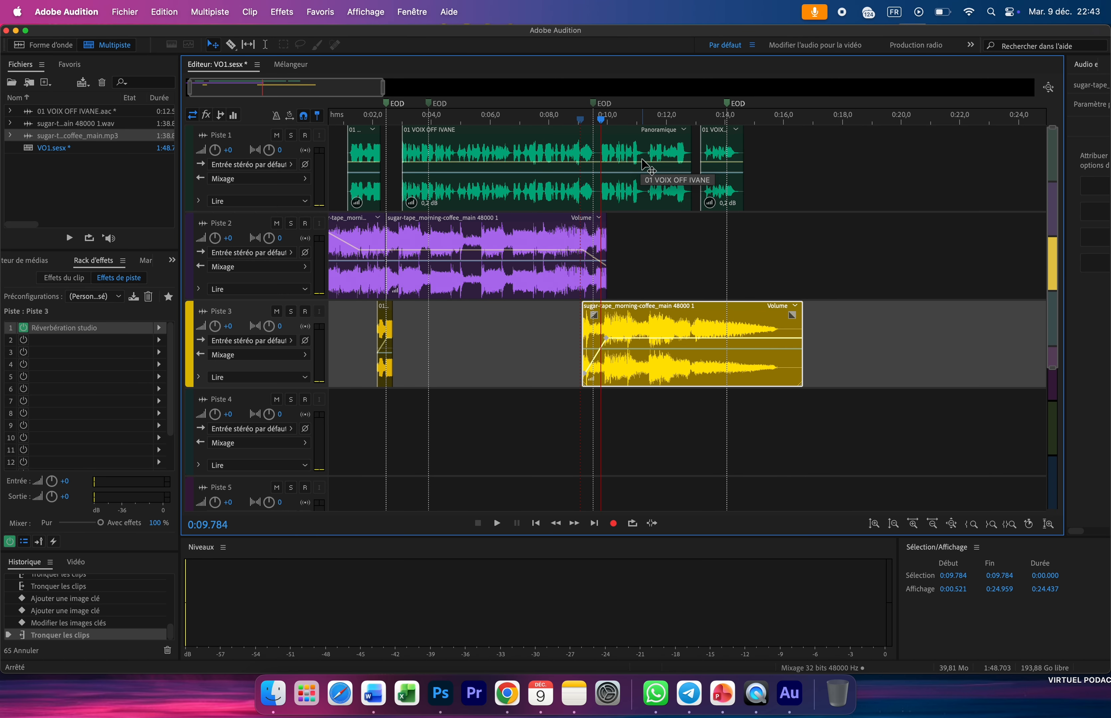
# Step: Add a marker at 0:09.784 and split the long Piste 1 voice clip at about 11.3 s
pyautogui.click(645, 155)
pyautogui.press('m')
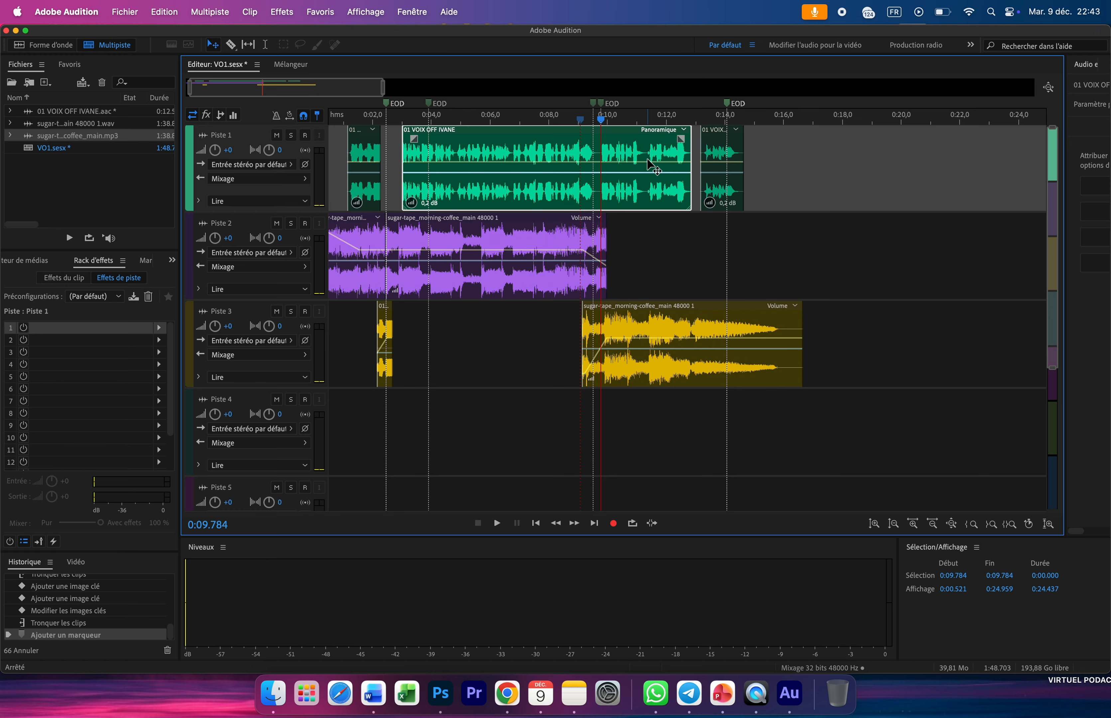
pyautogui.click(646, 156)
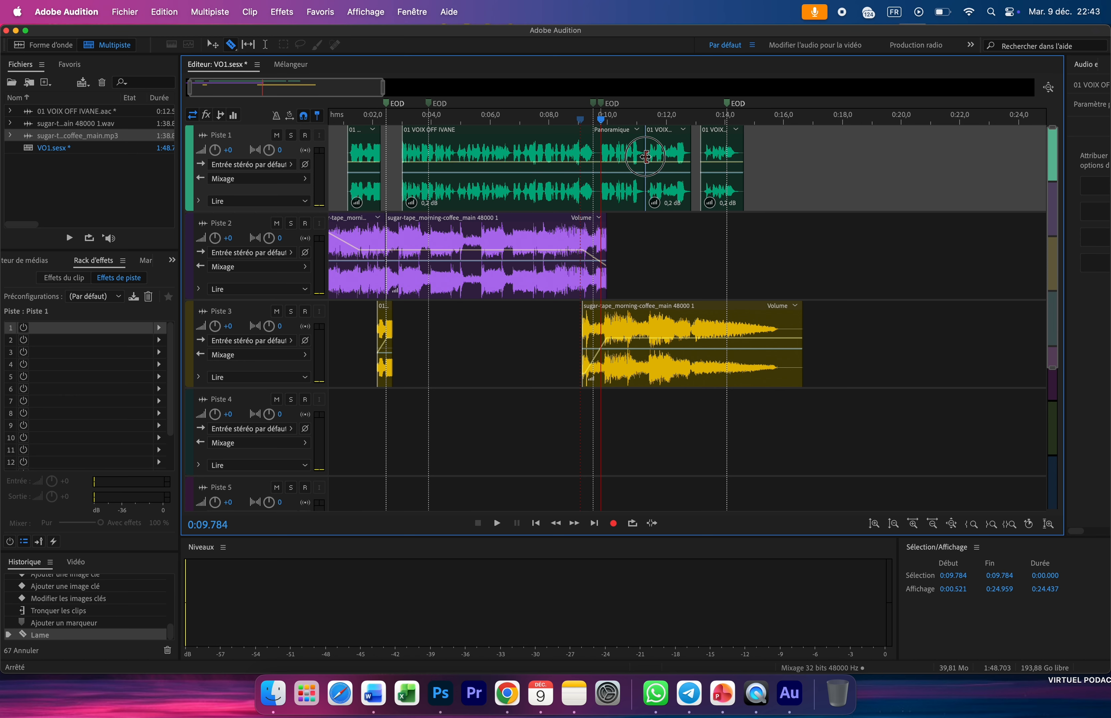
# Step: Place the playhead at 0:11.492 and shift the split-off voice segment to start there
pyautogui.click(650, 116)
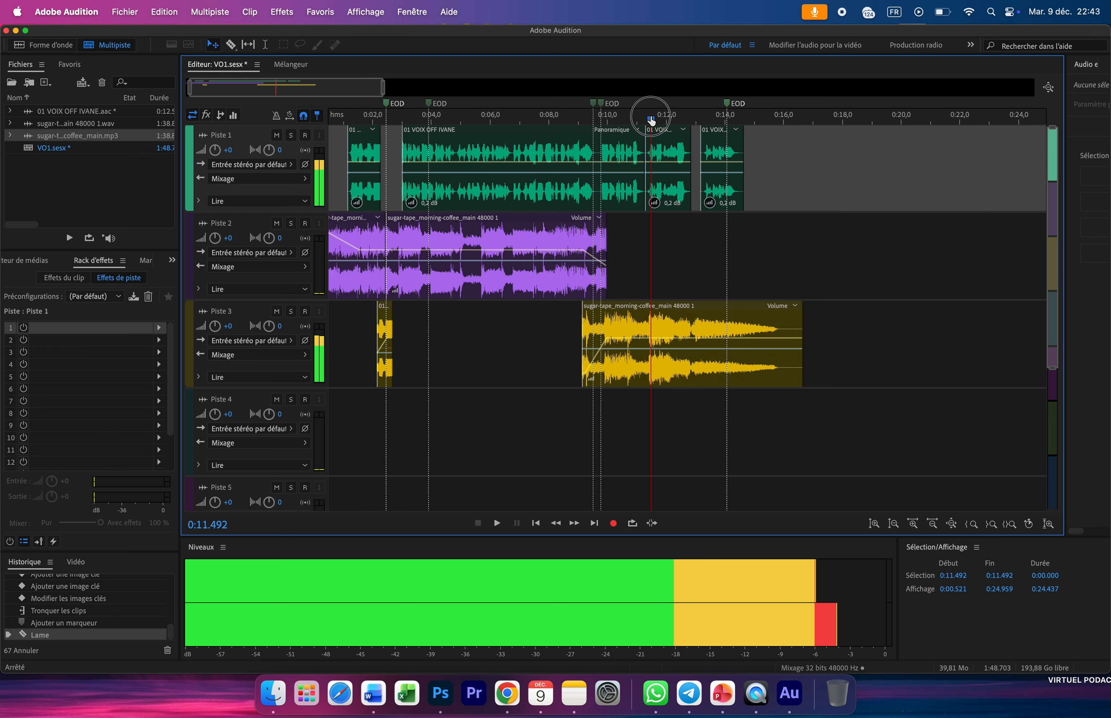
pyautogui.click(660, 142)
pyautogui.moveTo(662, 146); pyautogui.dragTo(669, 145)
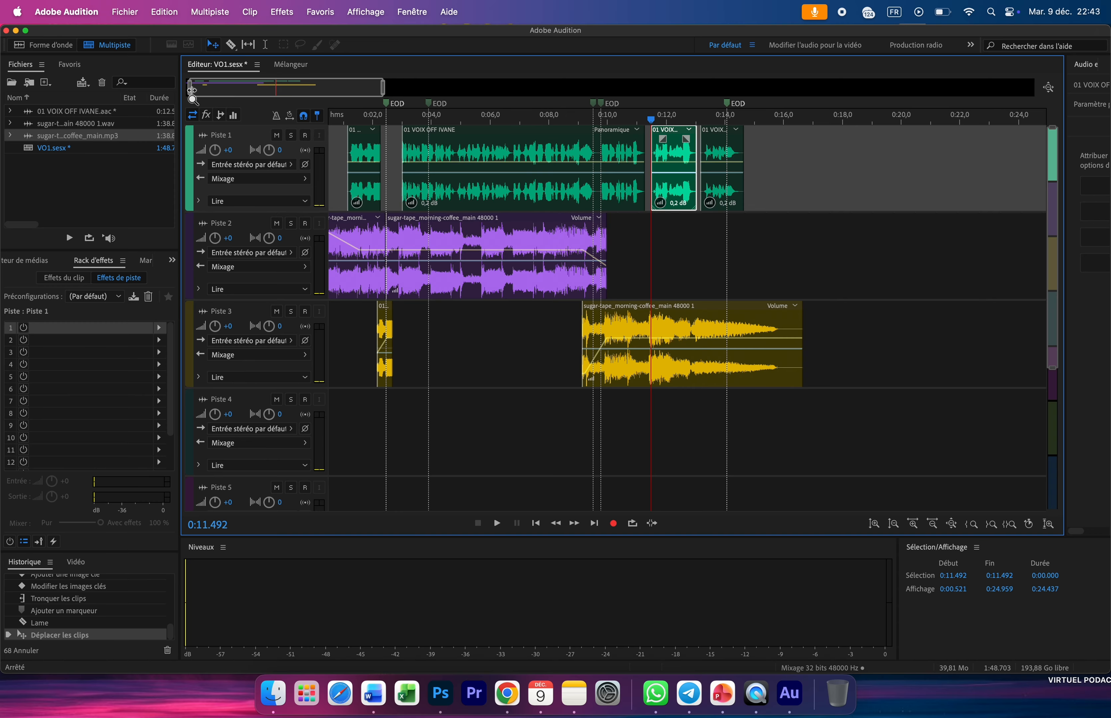
# Step: Move the split-off voice segment slightly earlier to start at 0:11.412 and play from there
pyautogui.moveTo(191, 88); pyautogui.dragTo(260, 89)
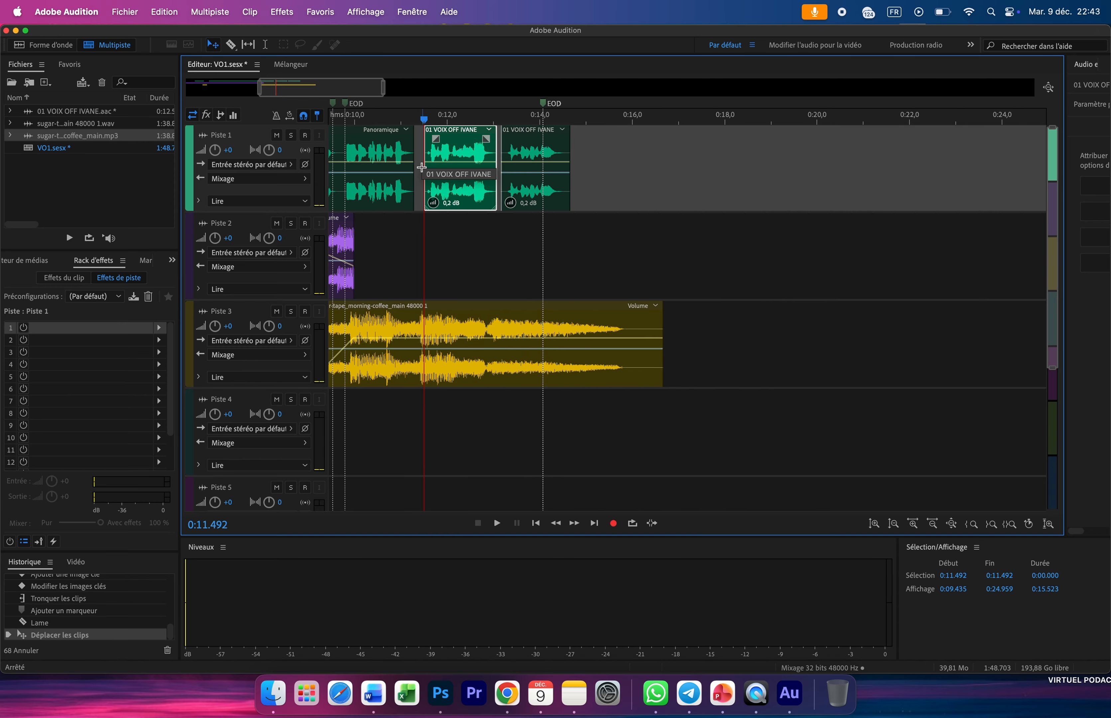
pyautogui.moveTo(384, 90); pyautogui.dragTo(352, 93)
pyautogui.moveTo(678, 130); pyautogui.dragTo(677, 129)
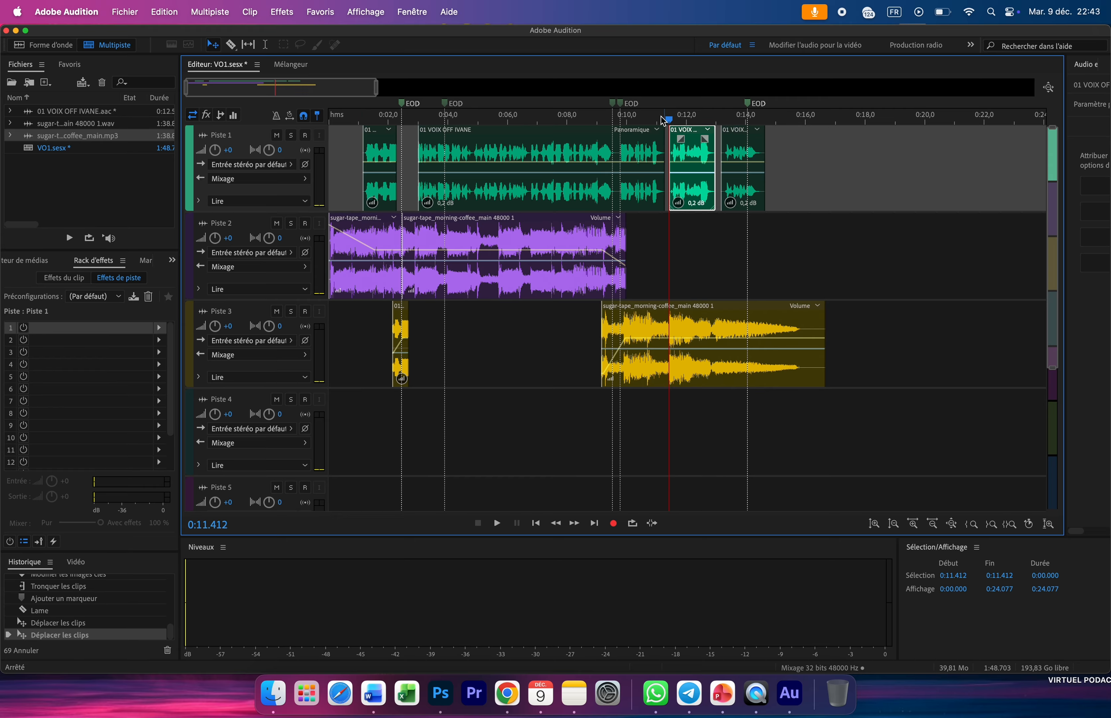
pyautogui.press('space')
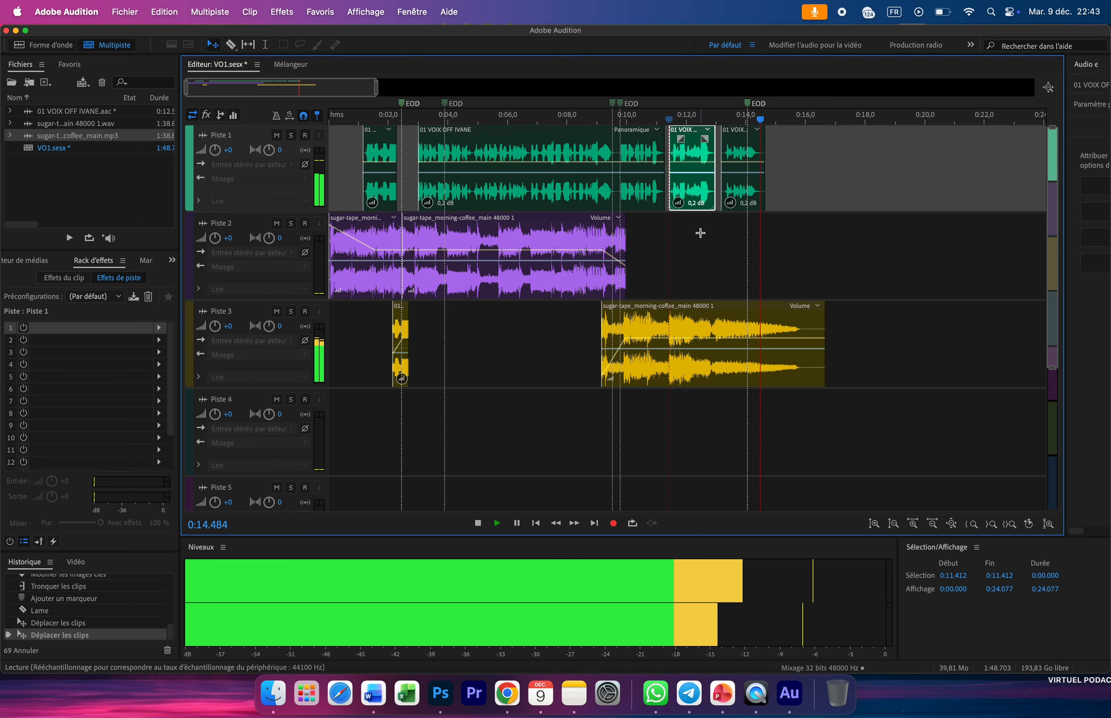
pyautogui.press('space')
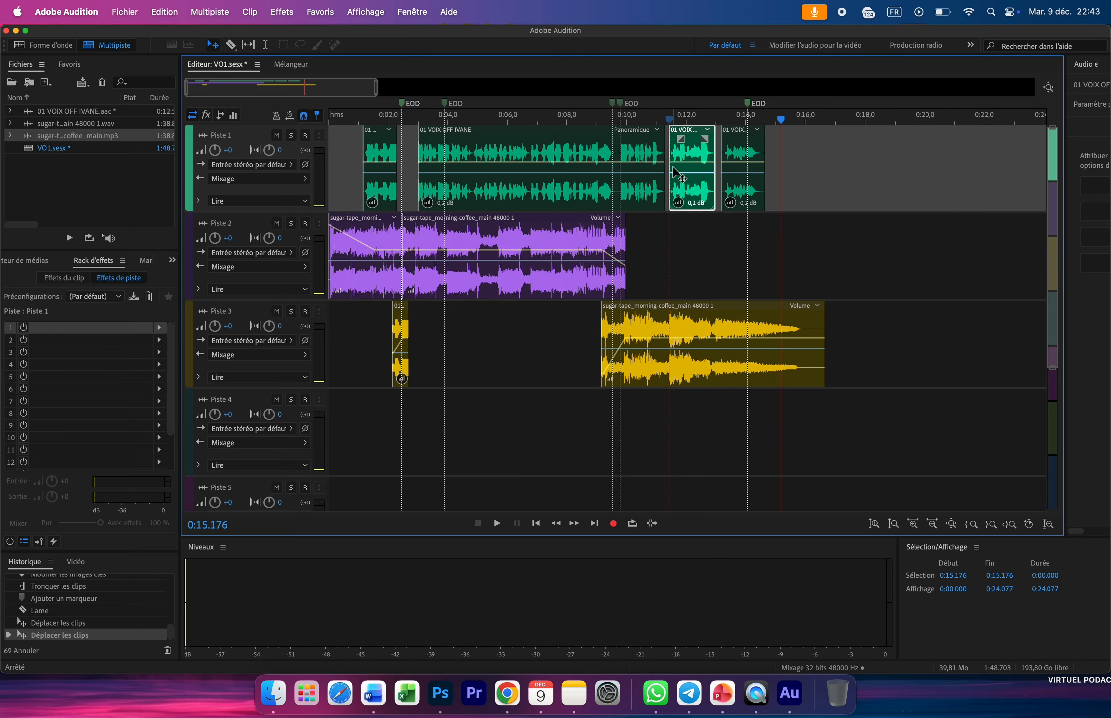
# Step: Set Piste 1 to a volume of +3 and a pan of R0,7, and play the session from the beginning
pyautogui.click(351, 122)
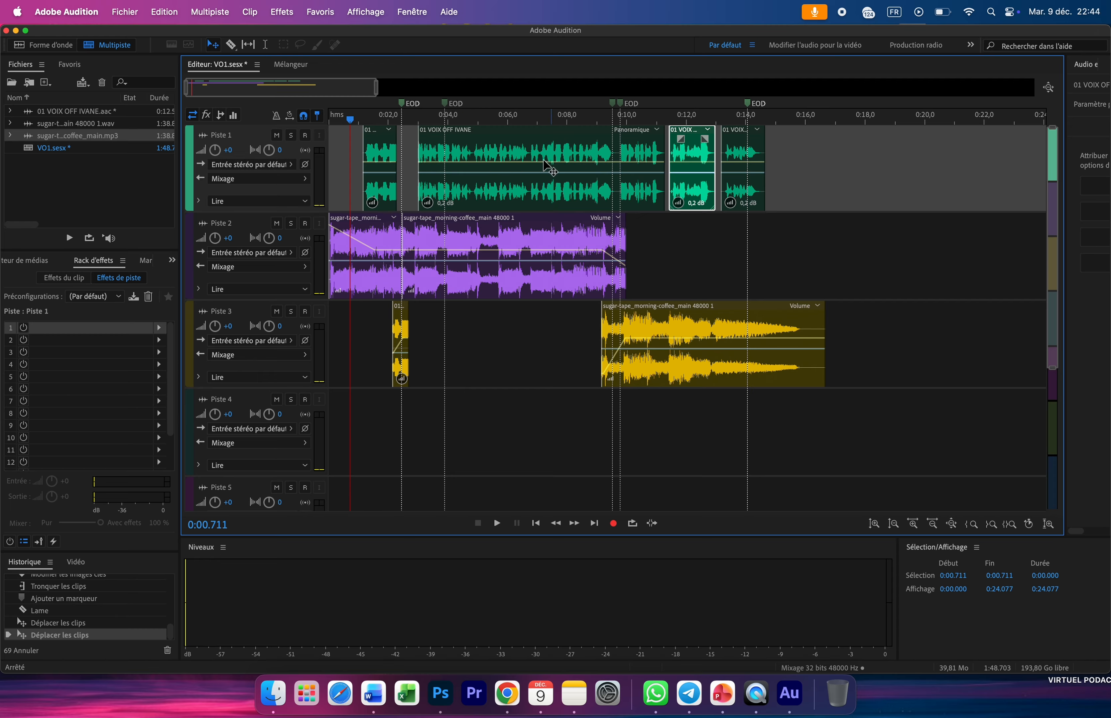
pyautogui.press('Home')
pyautogui.moveTo(229, 150); pyautogui.dragTo(236, 149)
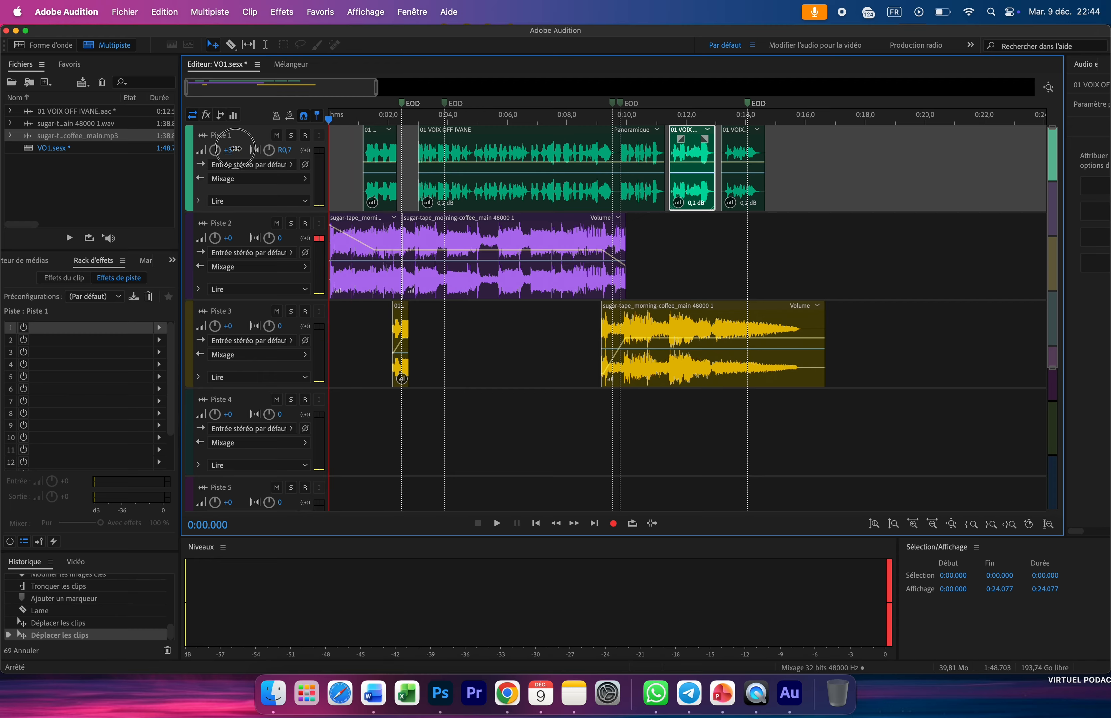
pyautogui.moveTo(335, 119); pyautogui.dragTo(325, 119)
pyautogui.press('space')
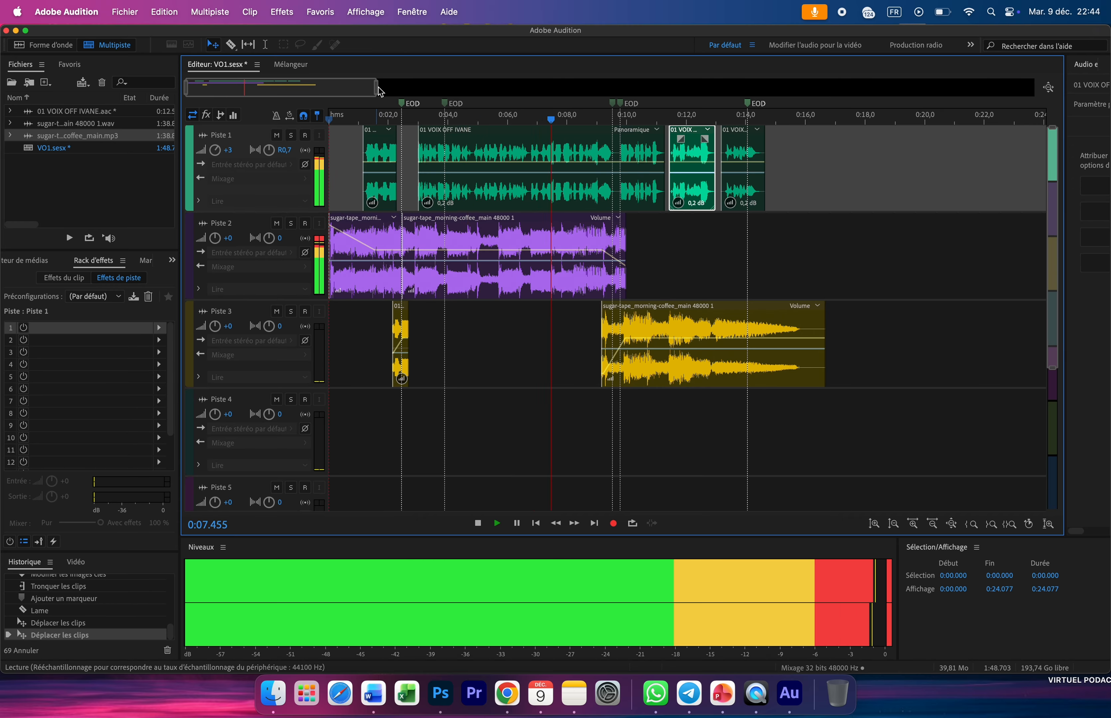
pyautogui.moveTo(379, 89); pyautogui.dragTo(391, 90)
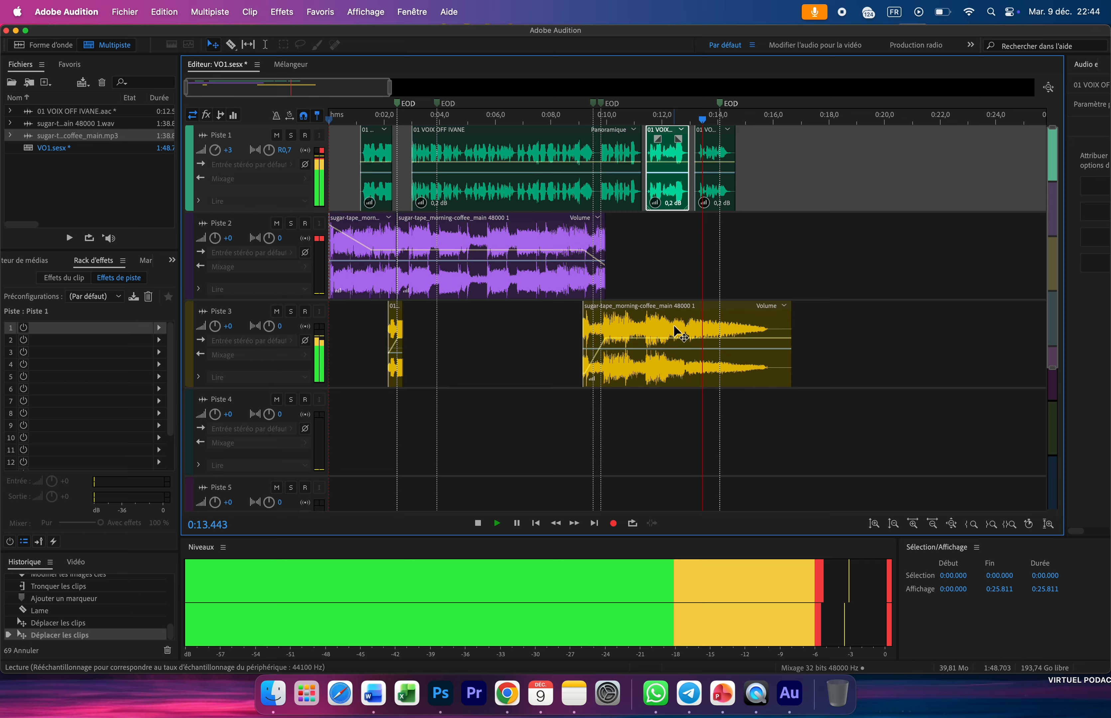
pyautogui.press('space')
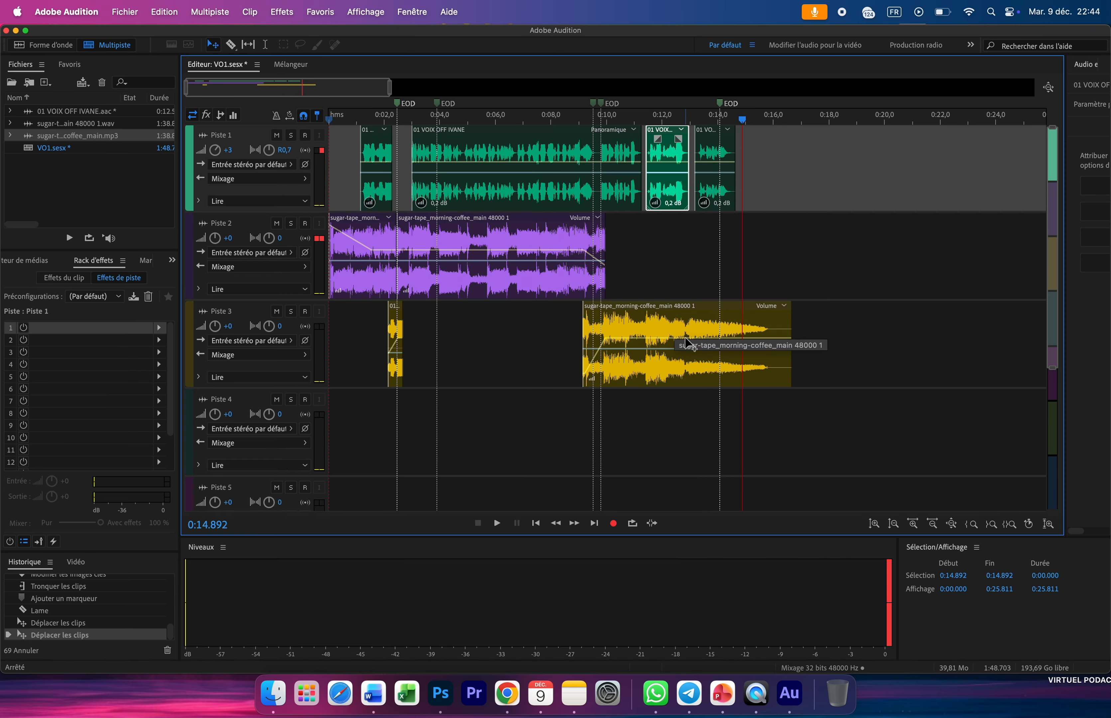
# Step: Add three volume keyframes between about 11.3 and 13 s on the Piste 3 music clip, lower the middle one, and play from 0:10.246
pyautogui.click(688, 343)
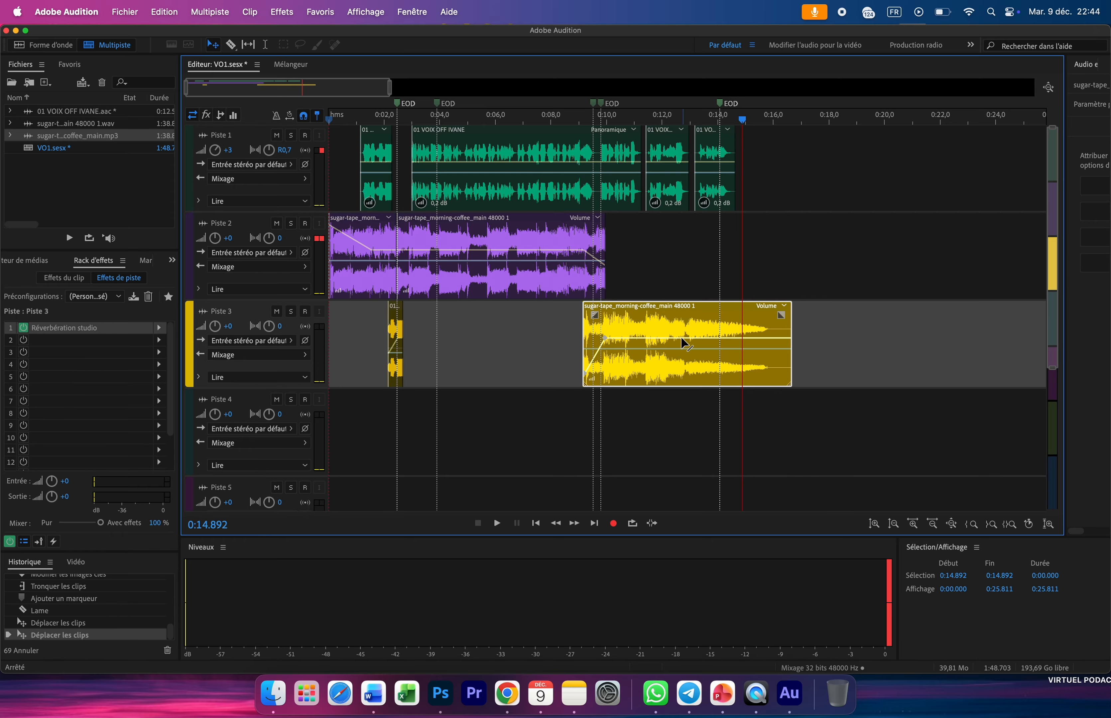
pyautogui.click(642, 338)
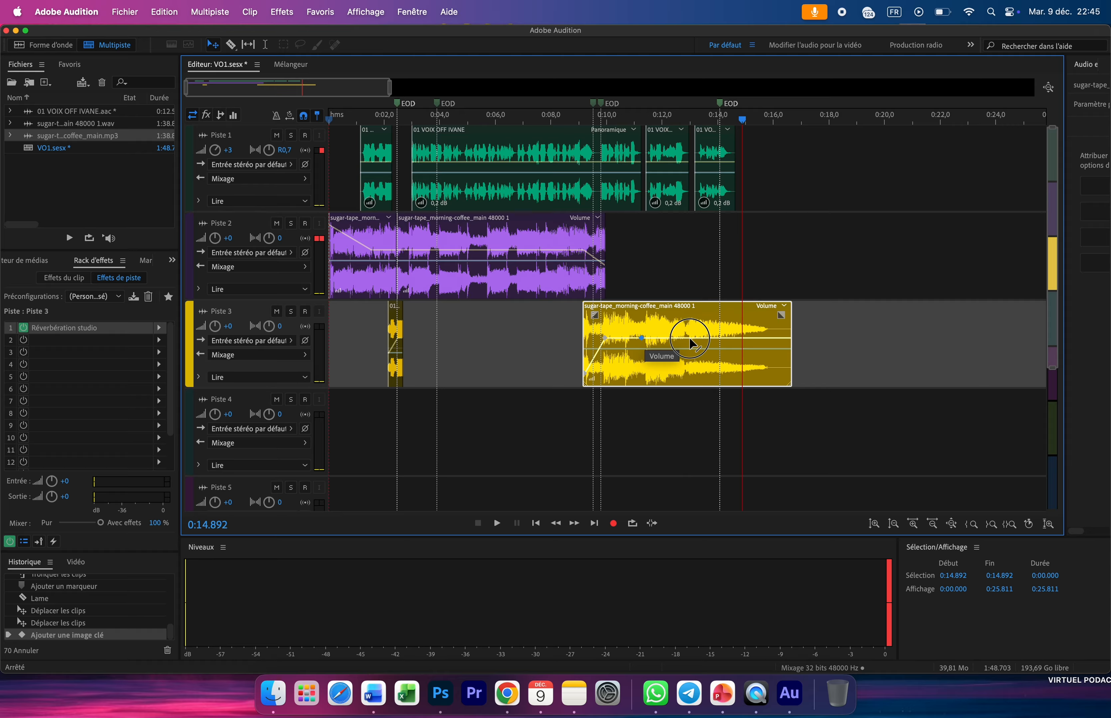
pyautogui.click(690, 338)
pyautogui.click(660, 337)
pyautogui.moveTo(662, 340); pyautogui.dragTo(664, 350)
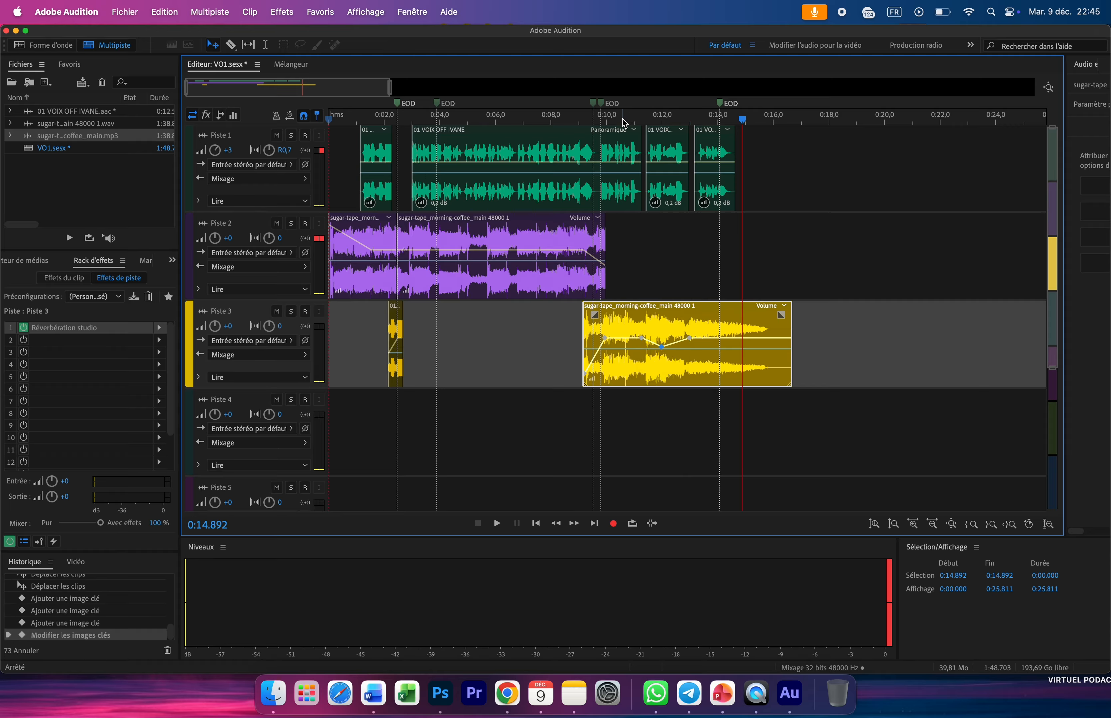
pyautogui.click(675, 178)
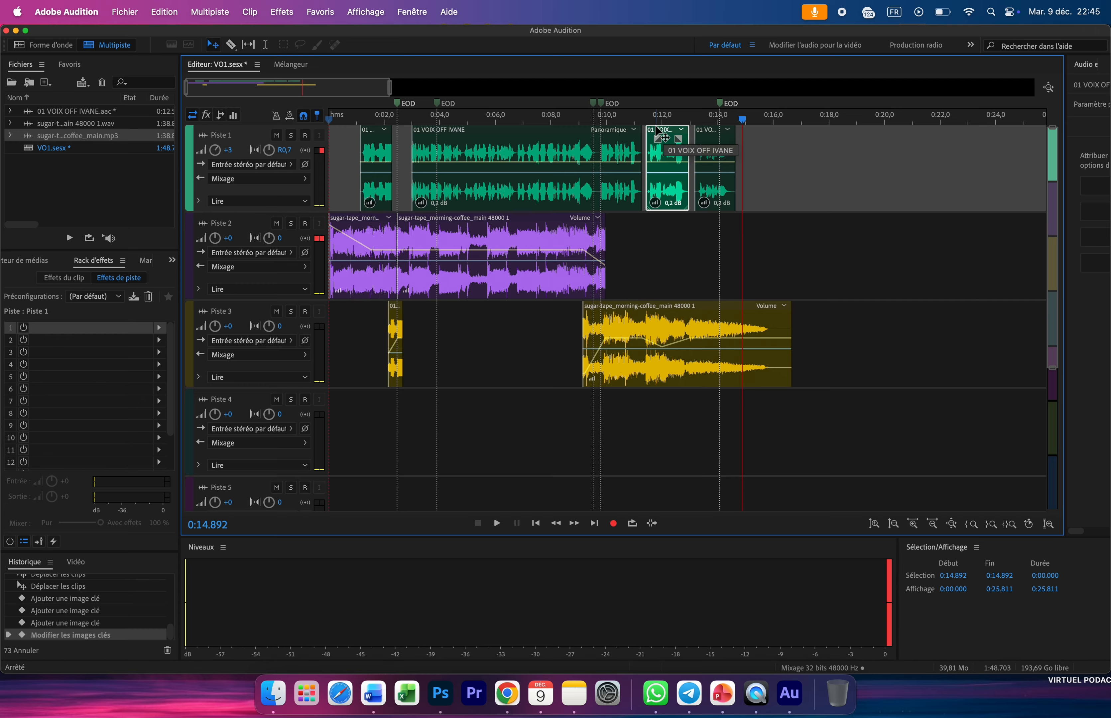
pyautogui.click(614, 120)
pyautogui.press('space')
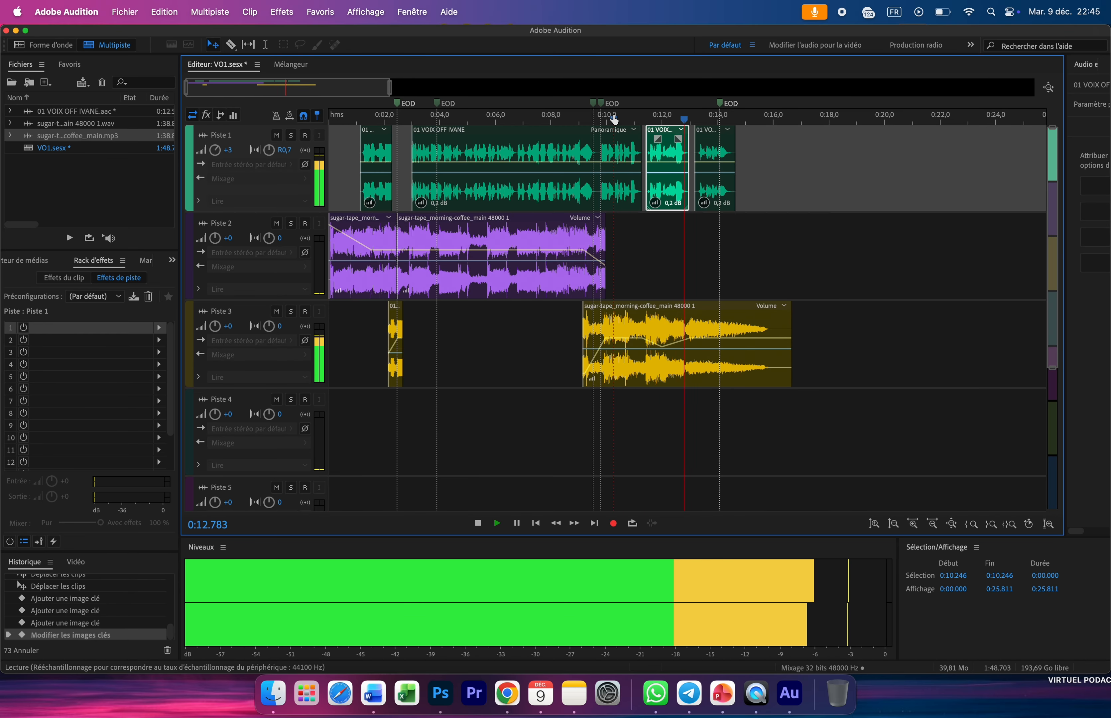
pyautogui.press('space')
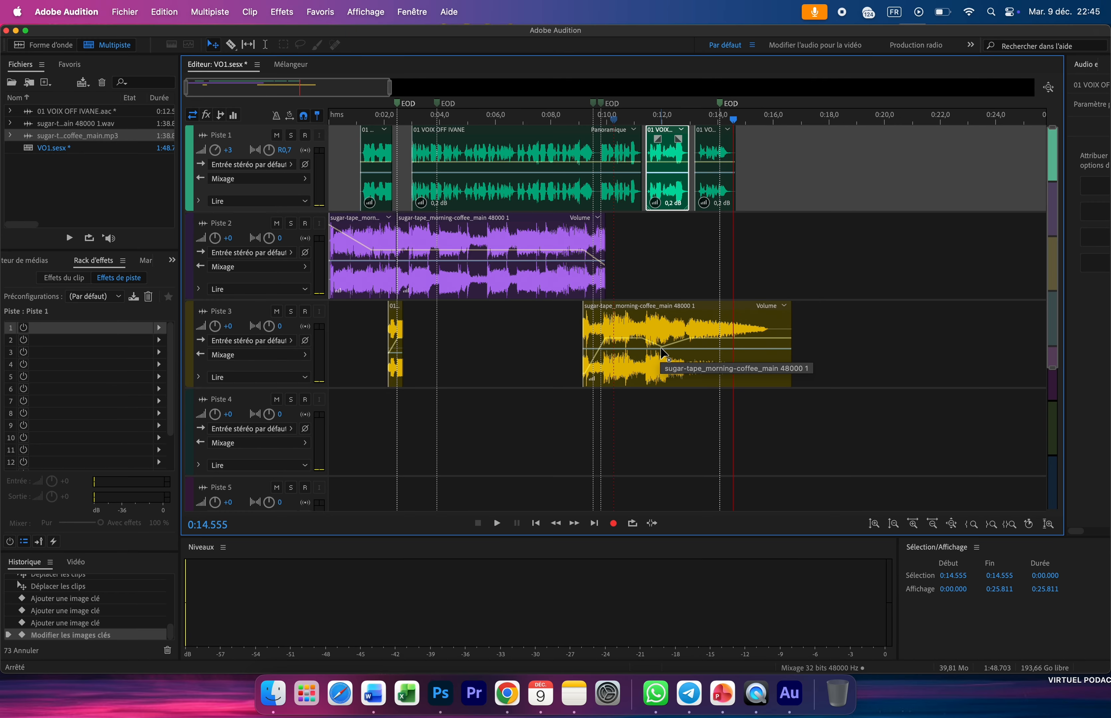
# Step: Lower the middle keyframe of the Piste 3 volume dip slightly further and play the ending from 0:09.205
pyautogui.click(661, 346)
pyautogui.moveTo(662, 346); pyautogui.dragTo(661, 352)
pyautogui.click(668, 145)
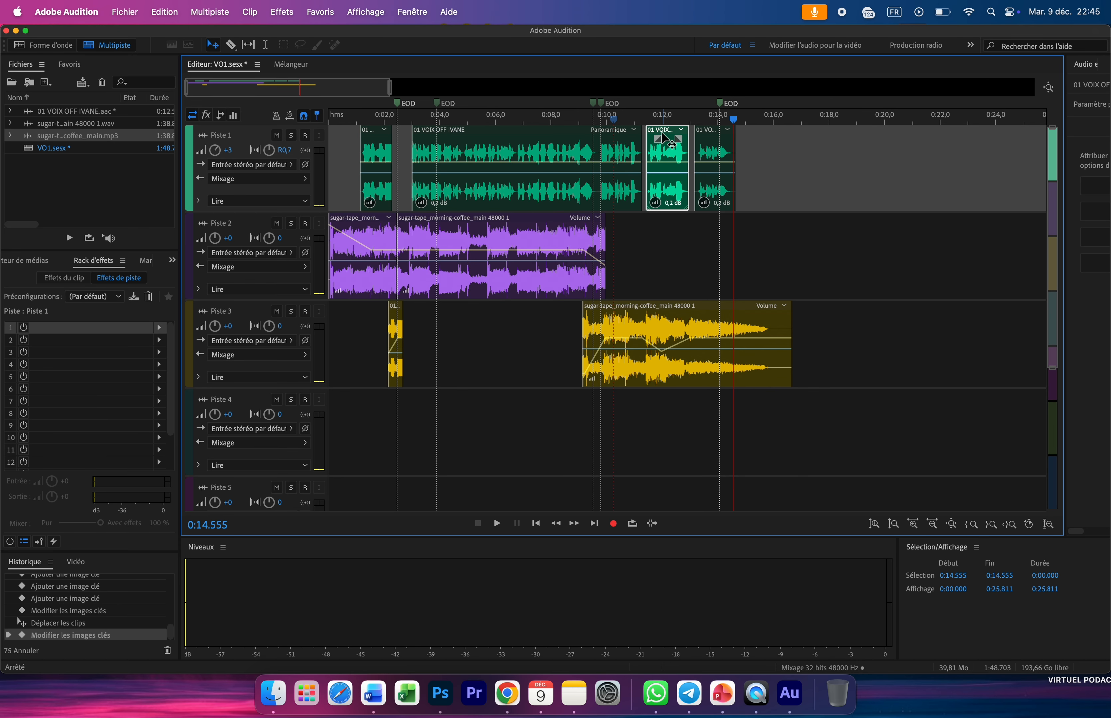
pyautogui.click(586, 114)
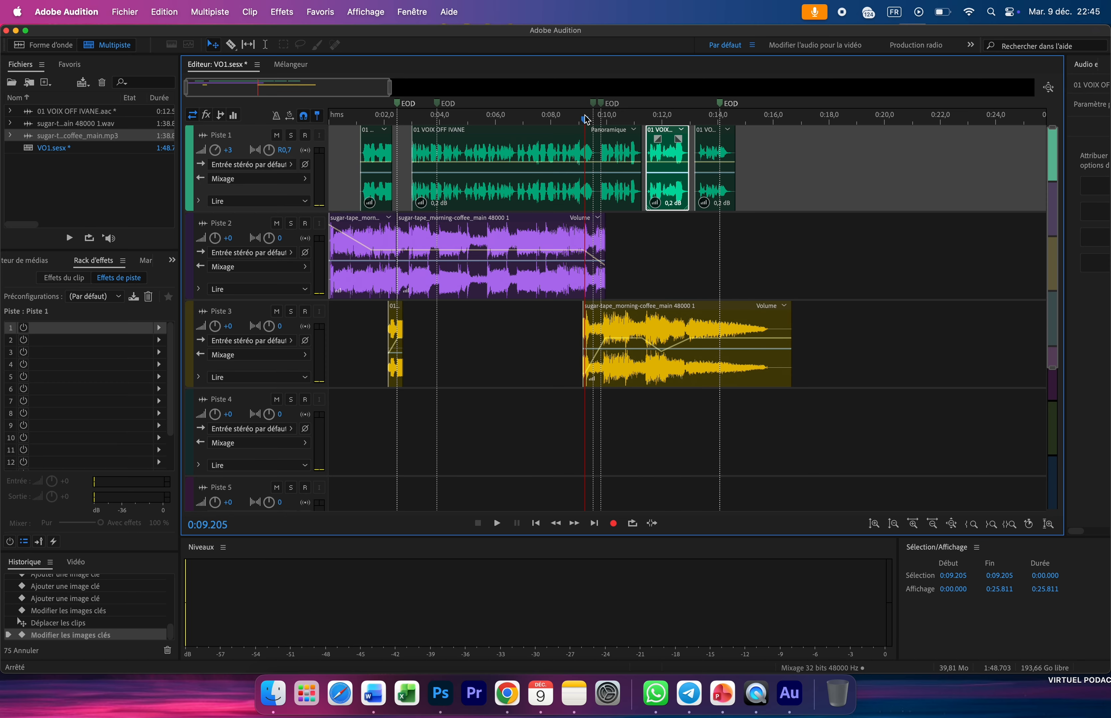
pyautogui.press('space')
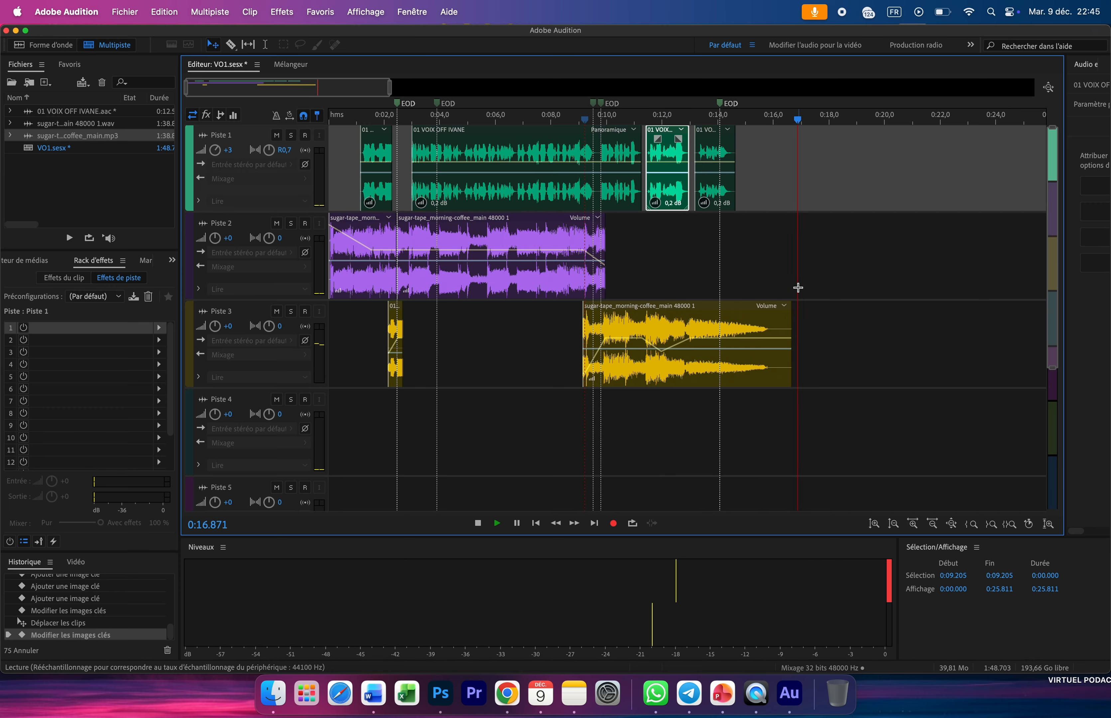
pyautogui.press('space')
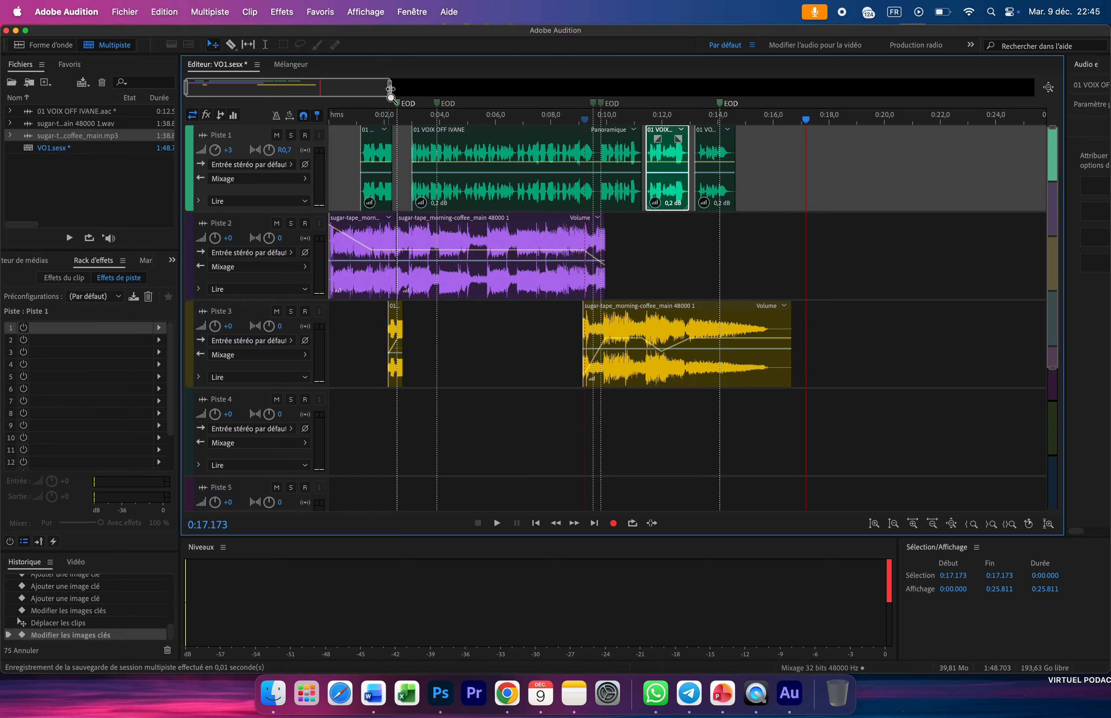
# Step: Select all clips on Piste 1, Piste 2 and Piste 3 and mix the selected clips down to a new file
pyautogui.moveTo(391, 88); pyautogui.dragTo(480, 89)
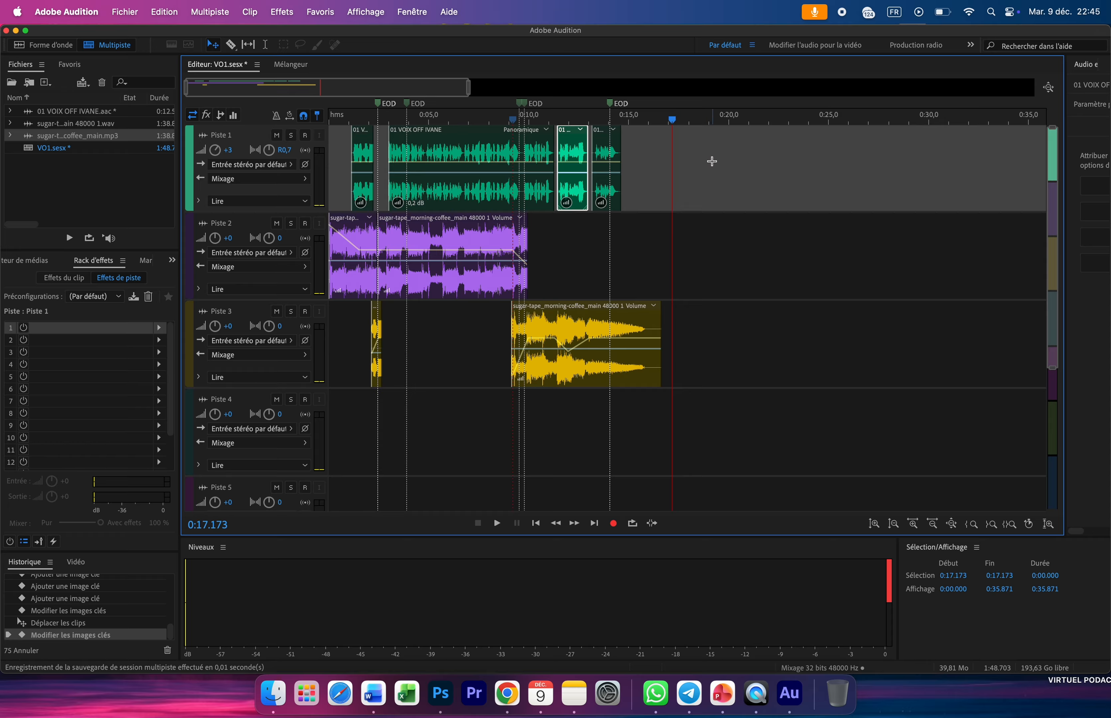
pyautogui.moveTo(712, 161); pyautogui.dragTo(298, 401)
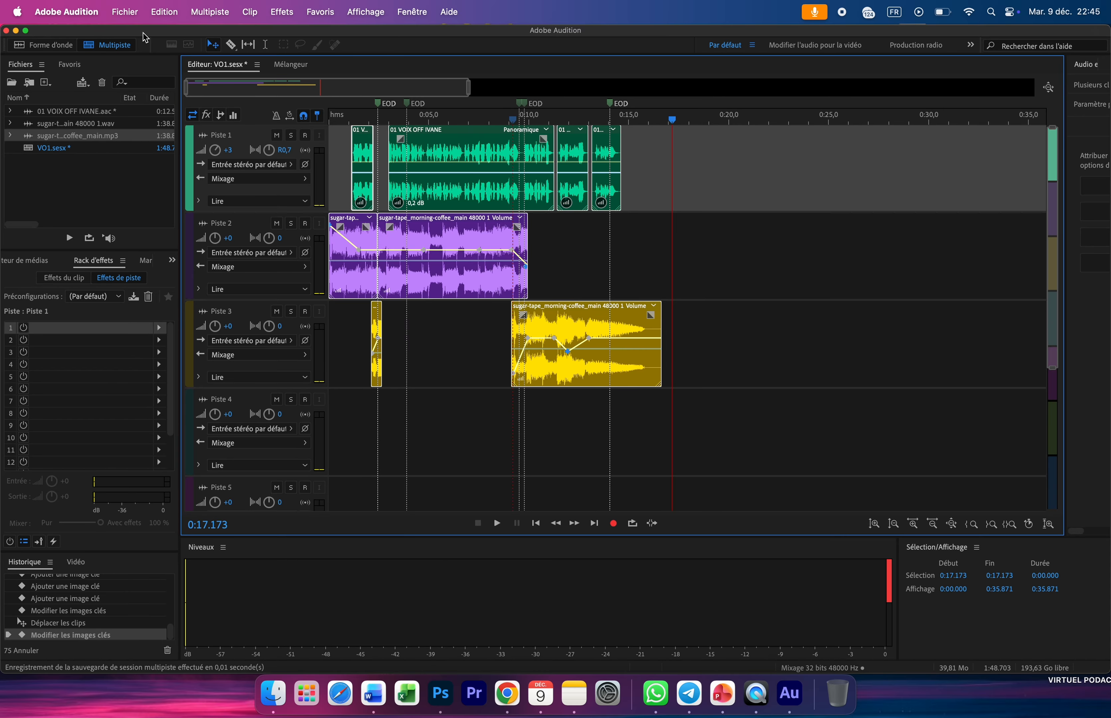
pyautogui.click(126, 14)
pyautogui.moveTo(214, 17)
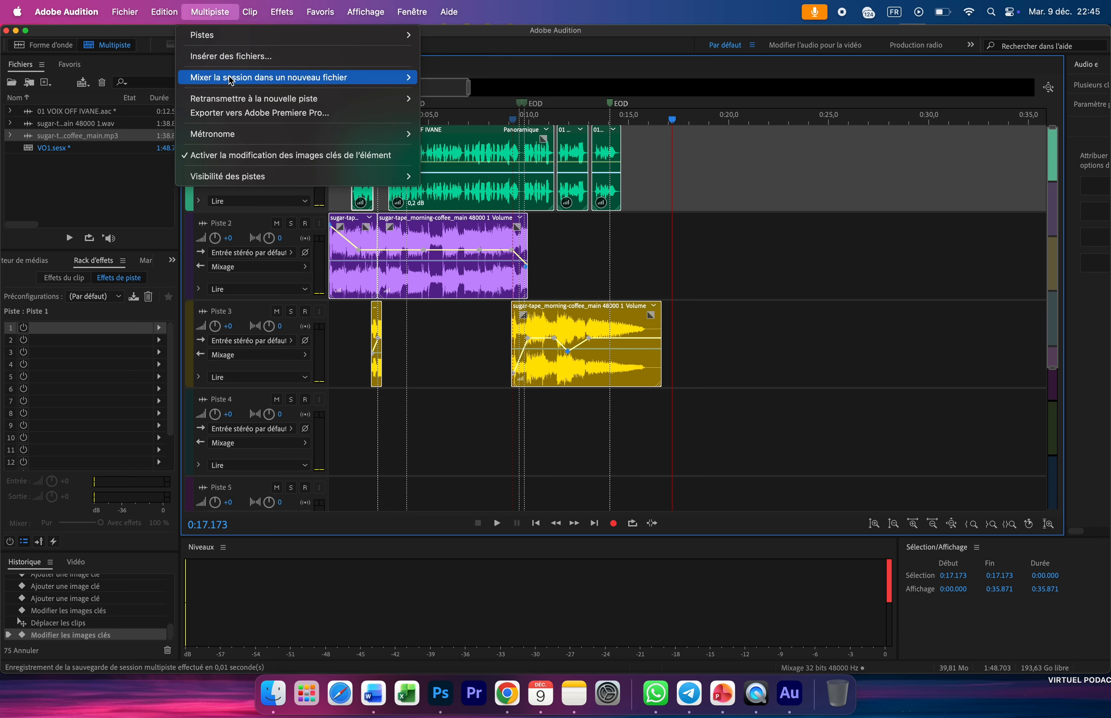
pyautogui.moveTo(279, 86)
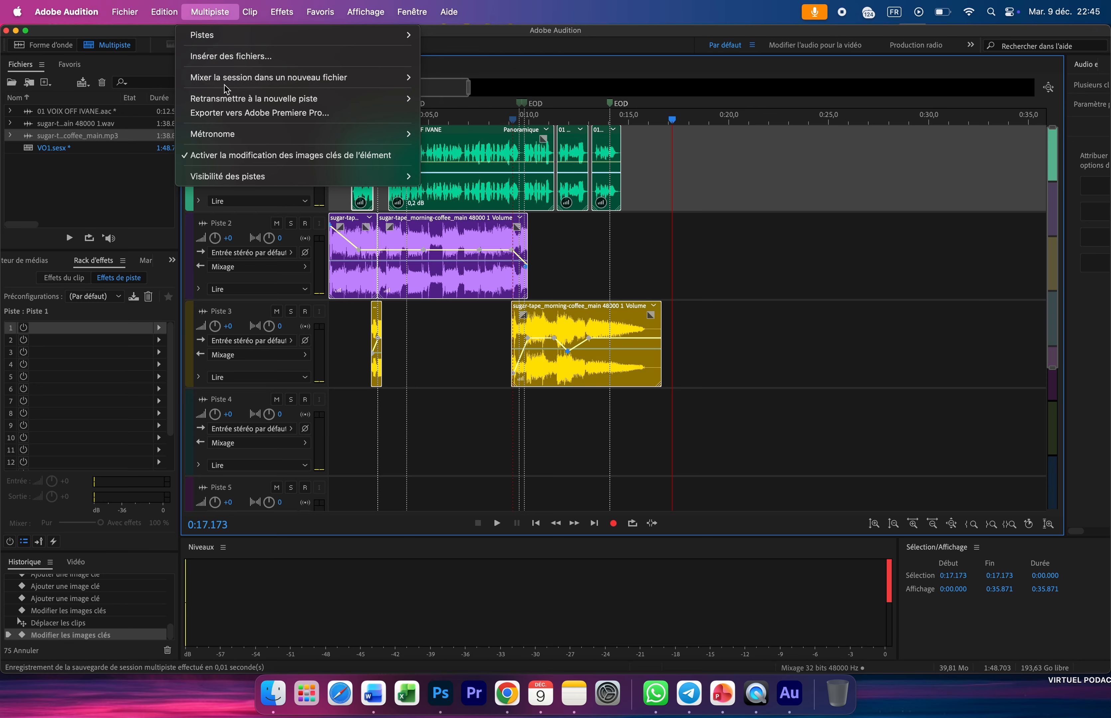
pyautogui.moveTo(396, 87)
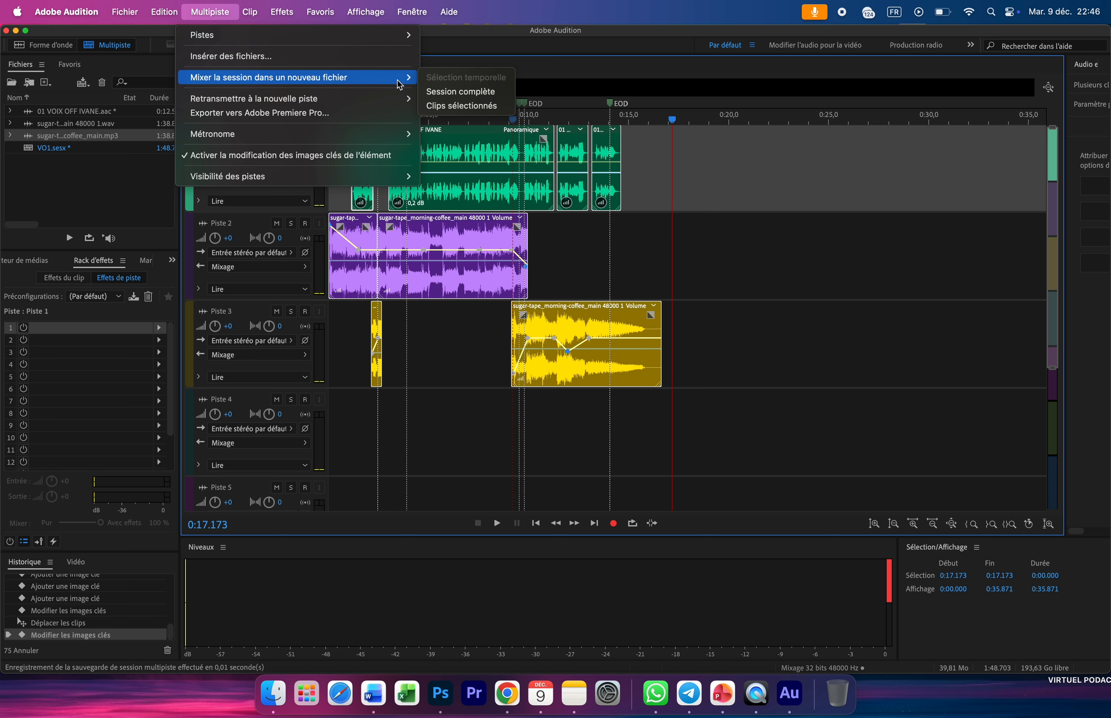
pyautogui.click(457, 106)
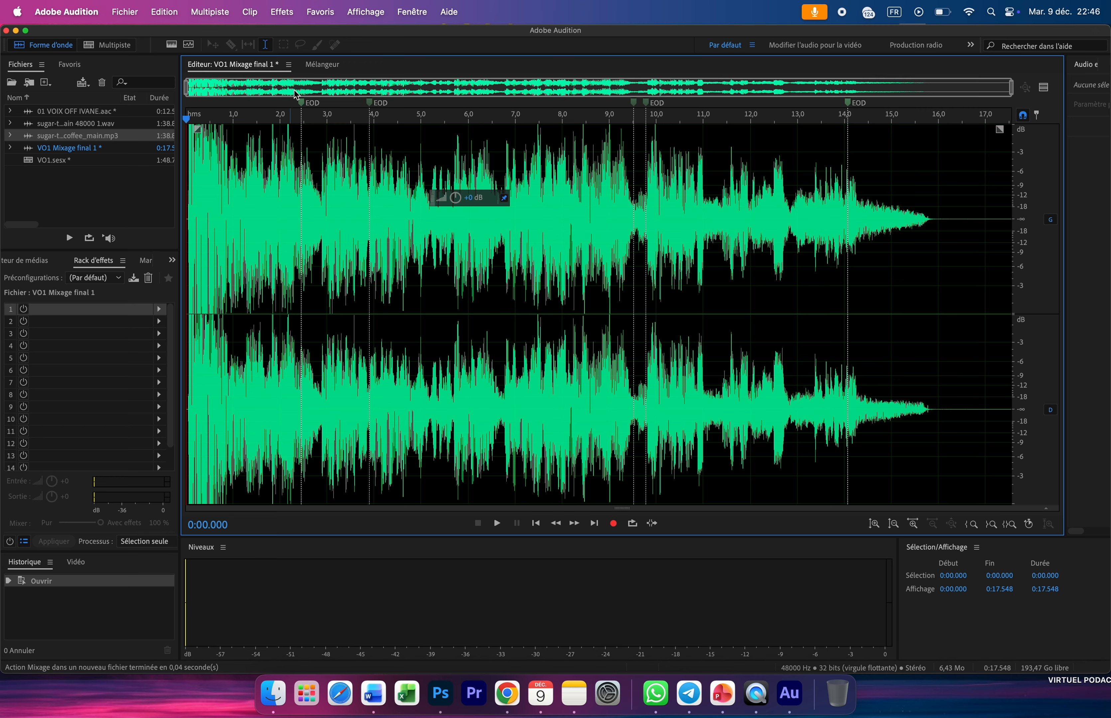
# Step: Compare the VO1.sesx session with the VO1 Mixage final 1 file and play the mixdown from the beginning
pyautogui.doubleClick(31, 164)
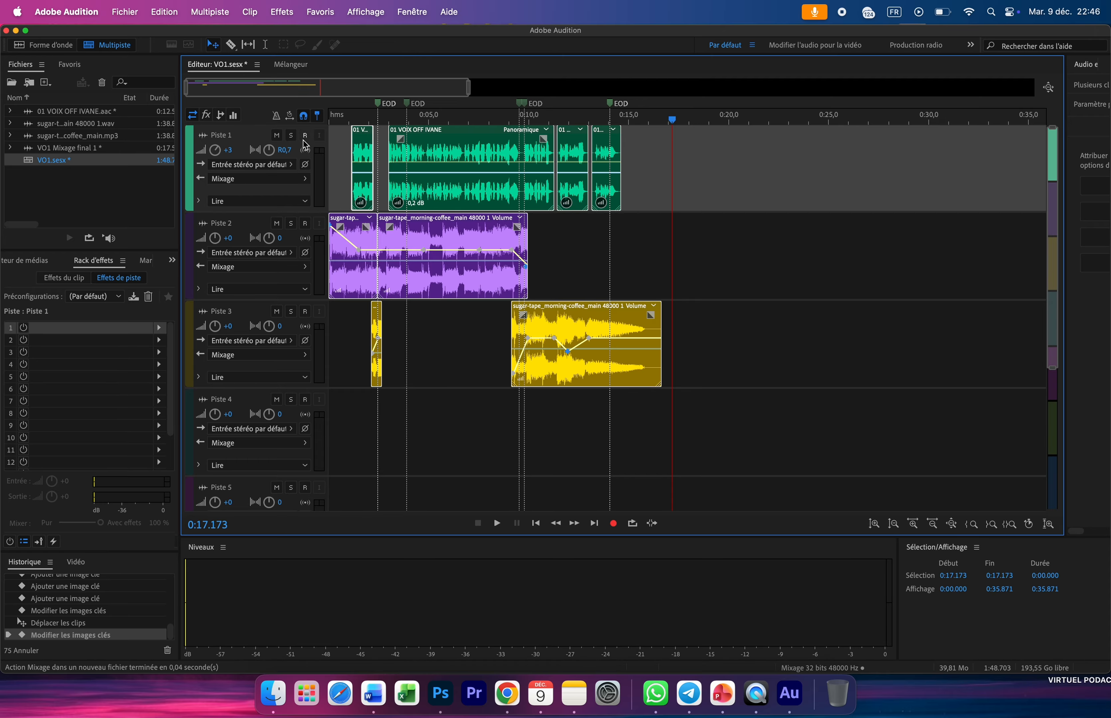
pyautogui.doubleClick(30, 153)
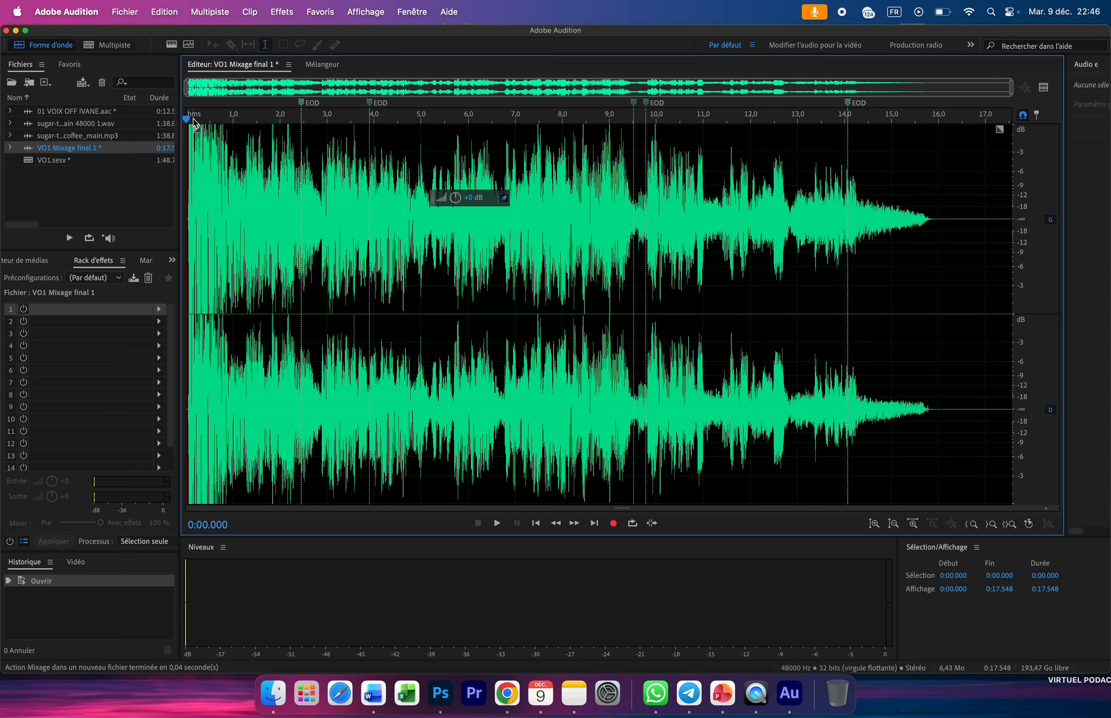
pyautogui.press('space')
pyautogui.press('space')
pyautogui.press('space')
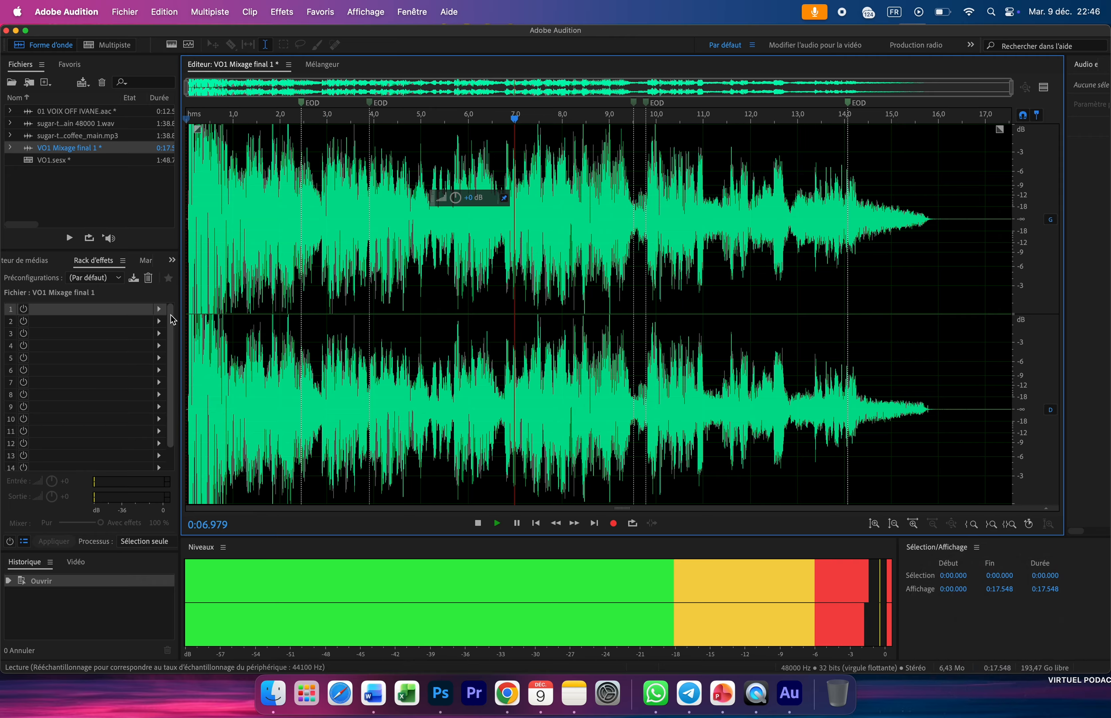
pyautogui.press('XF86AudioRaiseVolume')
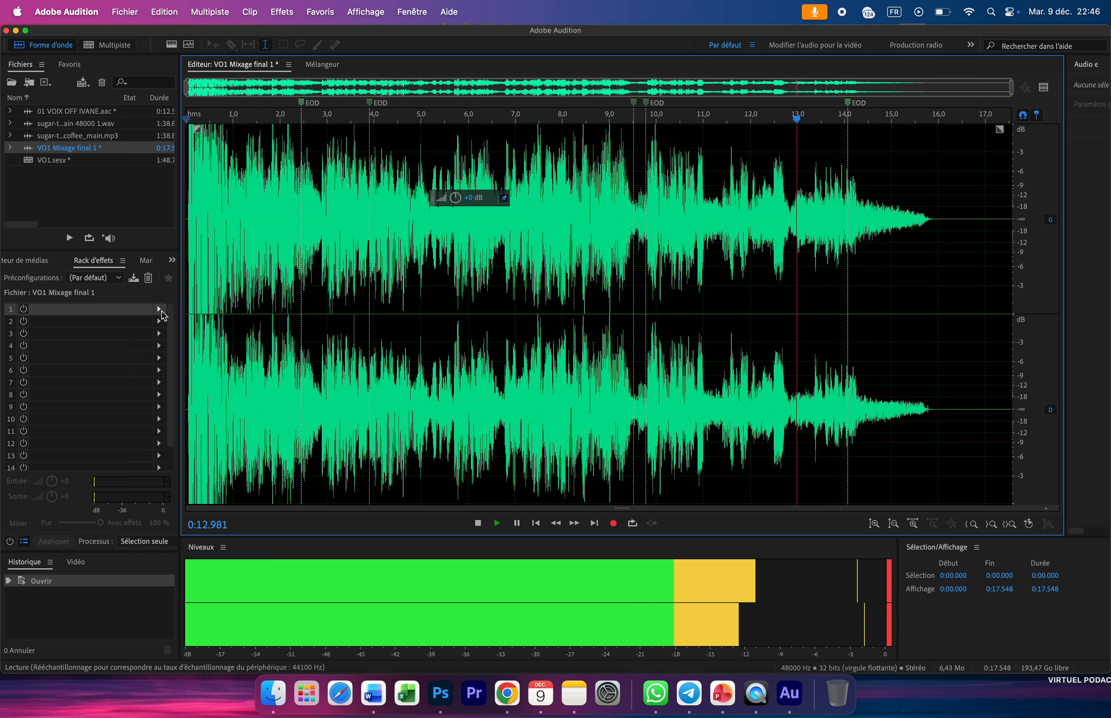
pyautogui.press('space')
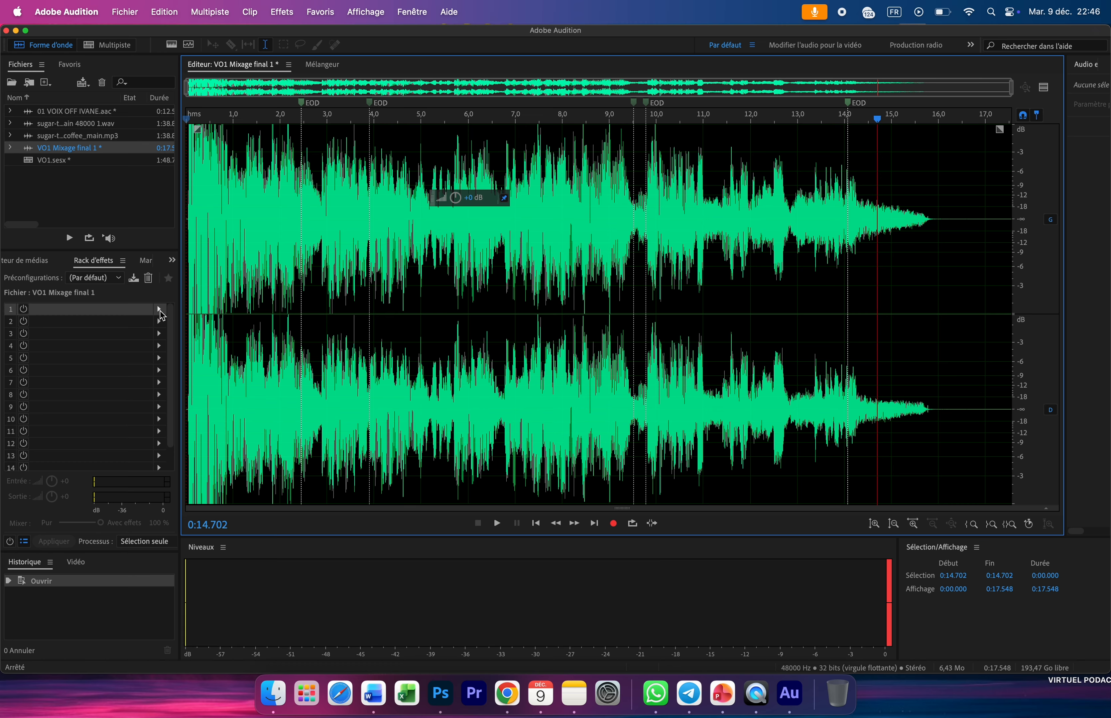
# Step: Add a 20-band graphic equalizer in effect slot 1 and raise 11.3k to 5,5, 16k to 8,7 and >22k to 10,5
pyautogui.click(159, 310)
pyautogui.moveTo(278, 359)
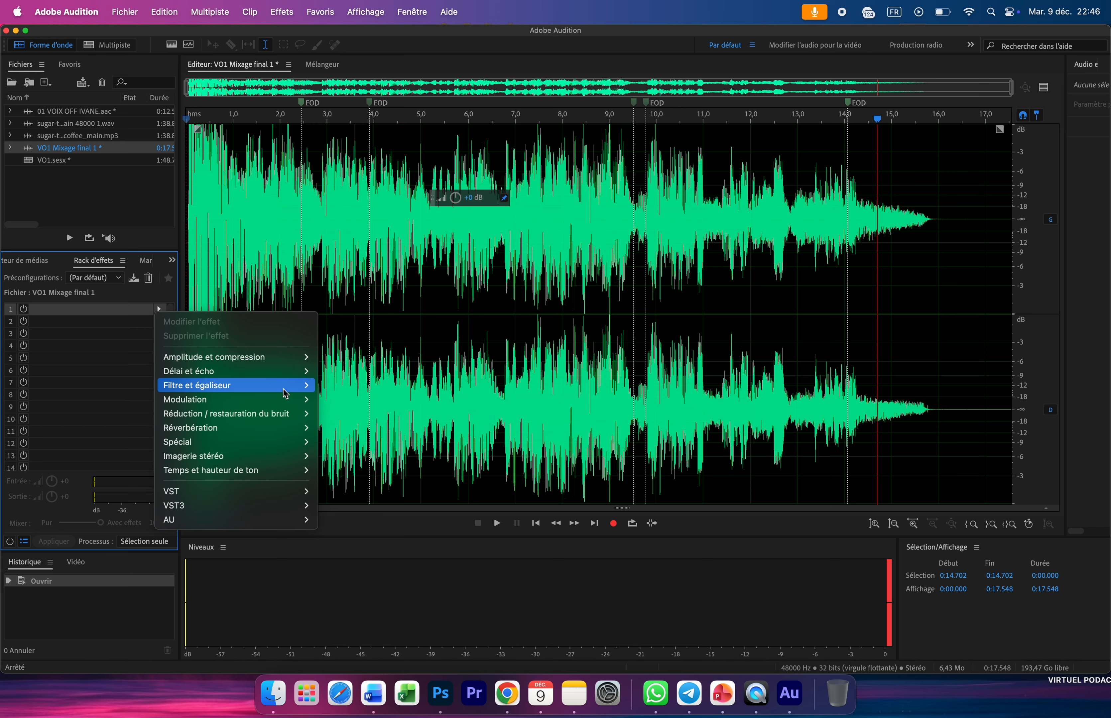
pyautogui.moveTo(286, 385)
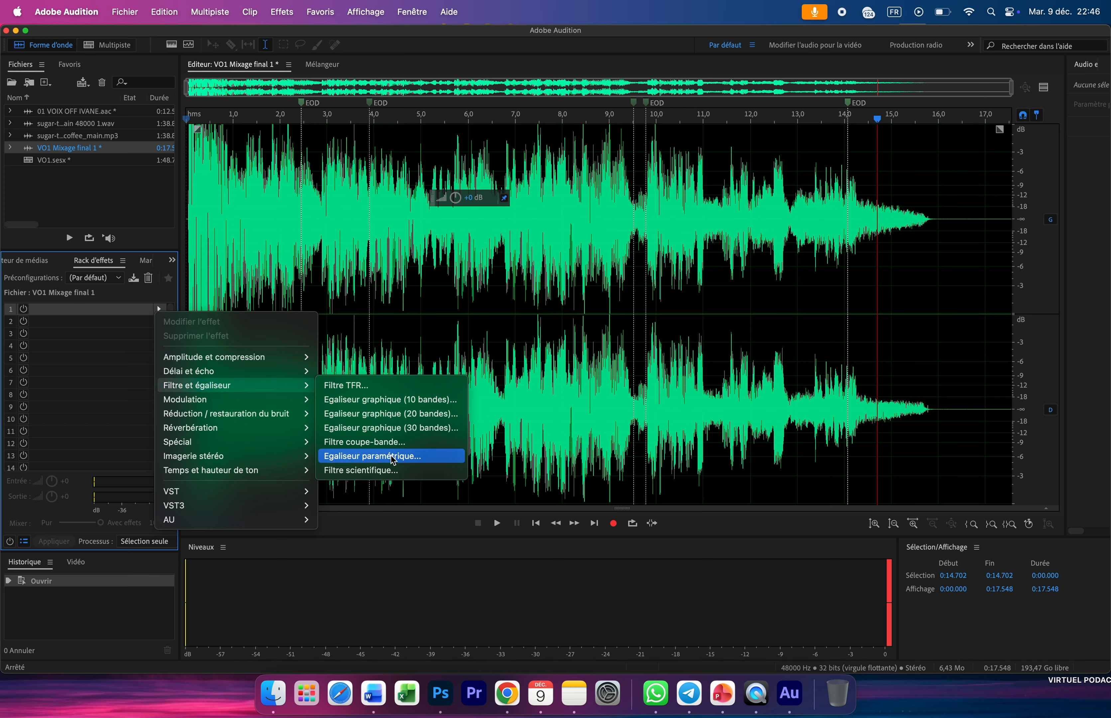
pyautogui.click(397, 414)
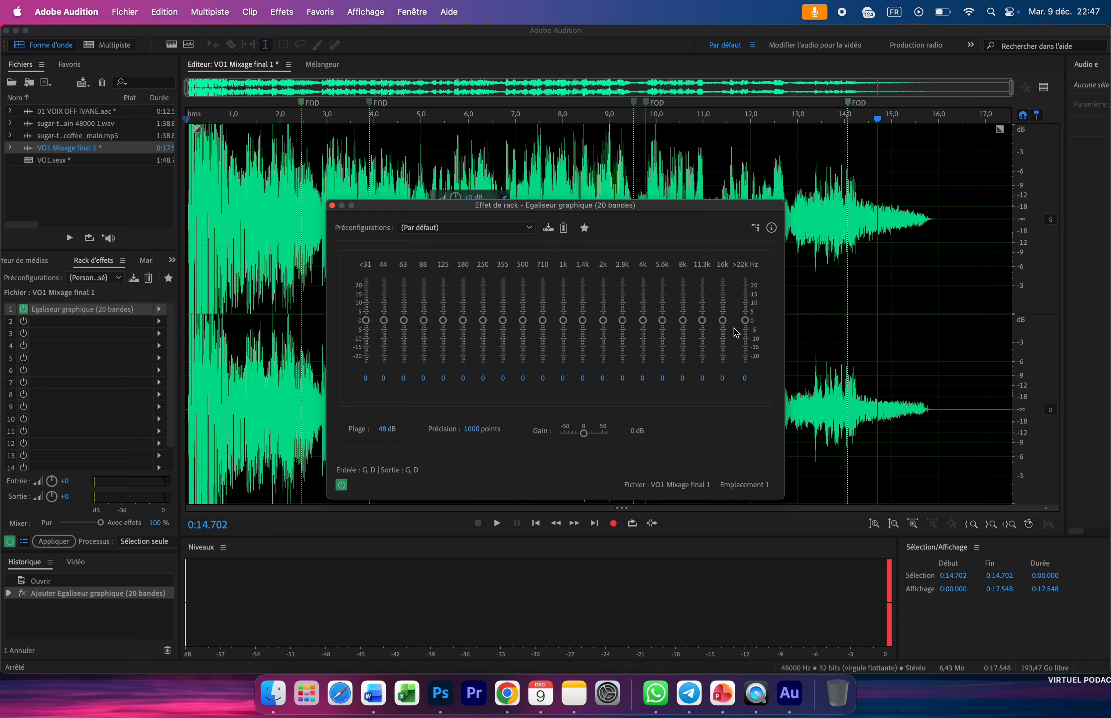
pyautogui.moveTo(745, 321); pyautogui.dragTo(702, 311)
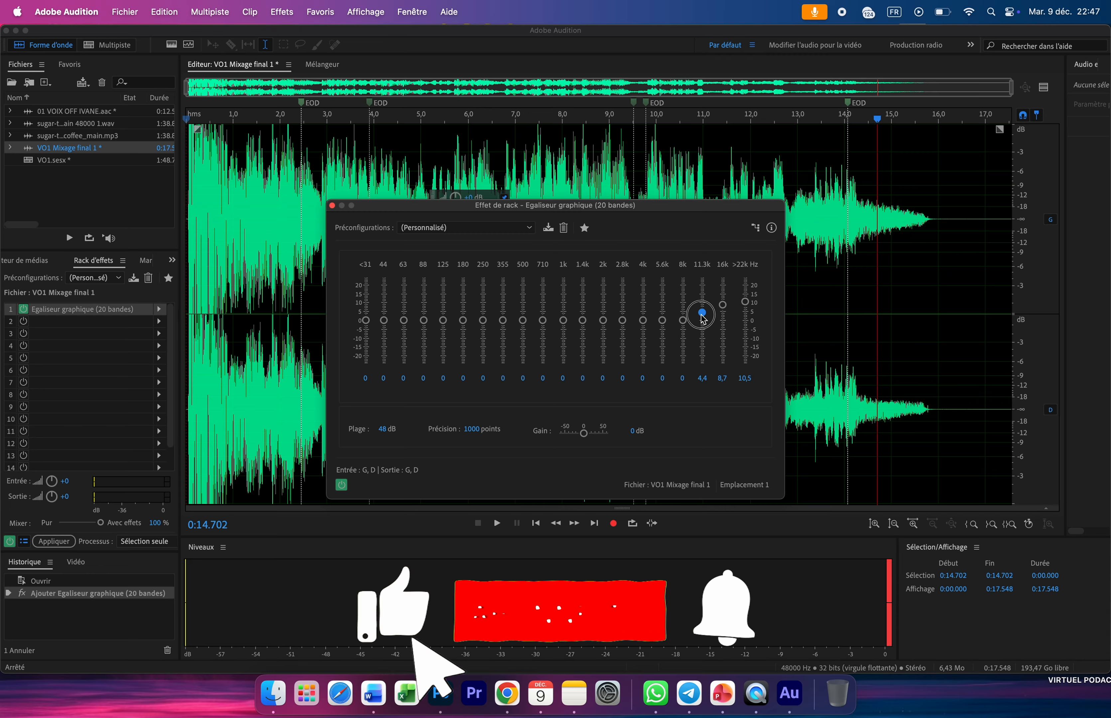
# Step: Raise the equalizer's 710 Hz to 5,7, 1k to 9,8, 1.4k to 2,9, <31 to 2,6, 44 Hz to 8 and 63 Hz to 5,4
pyautogui.moveTo(564, 321)
pyautogui.mouseDown()
pyautogui.moveTo(564, 302)
pyautogui.moveTo(543, 310)
pyautogui.moveTo(582, 315)
pyautogui.mouseUp()
pyautogui.moveTo(384, 321)
pyautogui.mouseDown()
pyautogui.moveTo(384, 311)
pyautogui.moveTo(368, 318)
pyautogui.mouseUp()
pyautogui.click(367, 321)
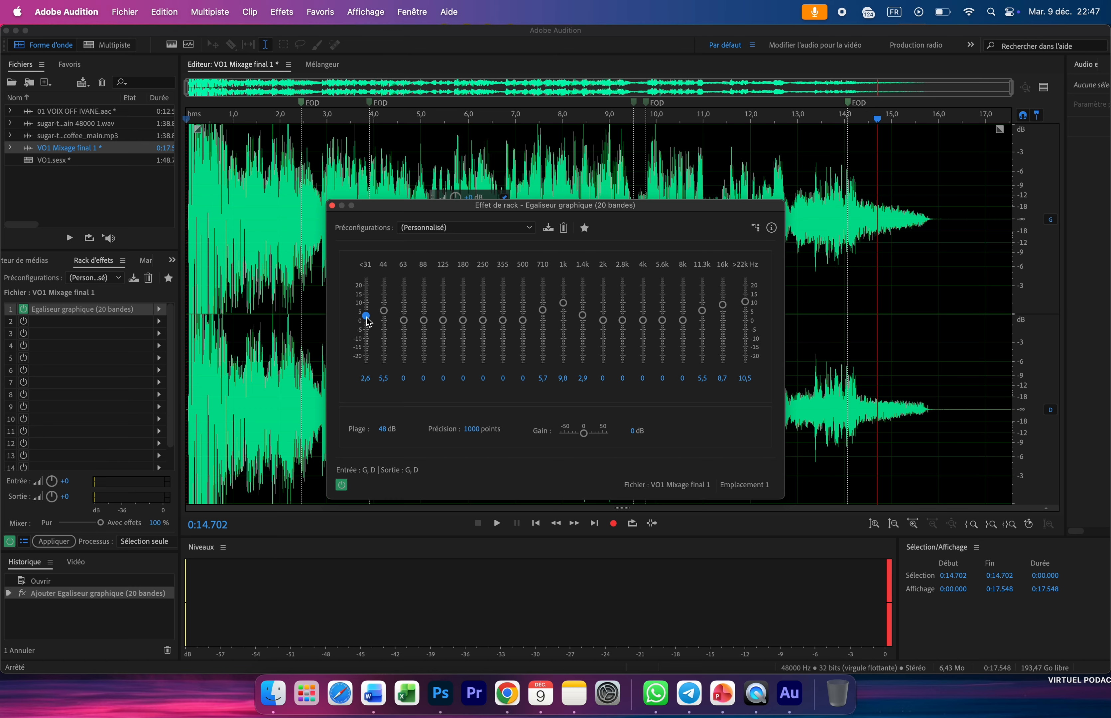
pyautogui.moveTo(404, 320); pyautogui.dragTo(384, 306)
pyautogui.click(462, 322)
# Step: Play from the start and reduce 44 Hz to 6,2, 63 to 3,5, 710 to 4,3, 1k to 5,6, 11.3k to 2,8, 16k to 6,1, >22k to 8,4
pyautogui.press('space')
pyautogui.press('space')
pyautogui.click(196, 122)
pyautogui.press('space')
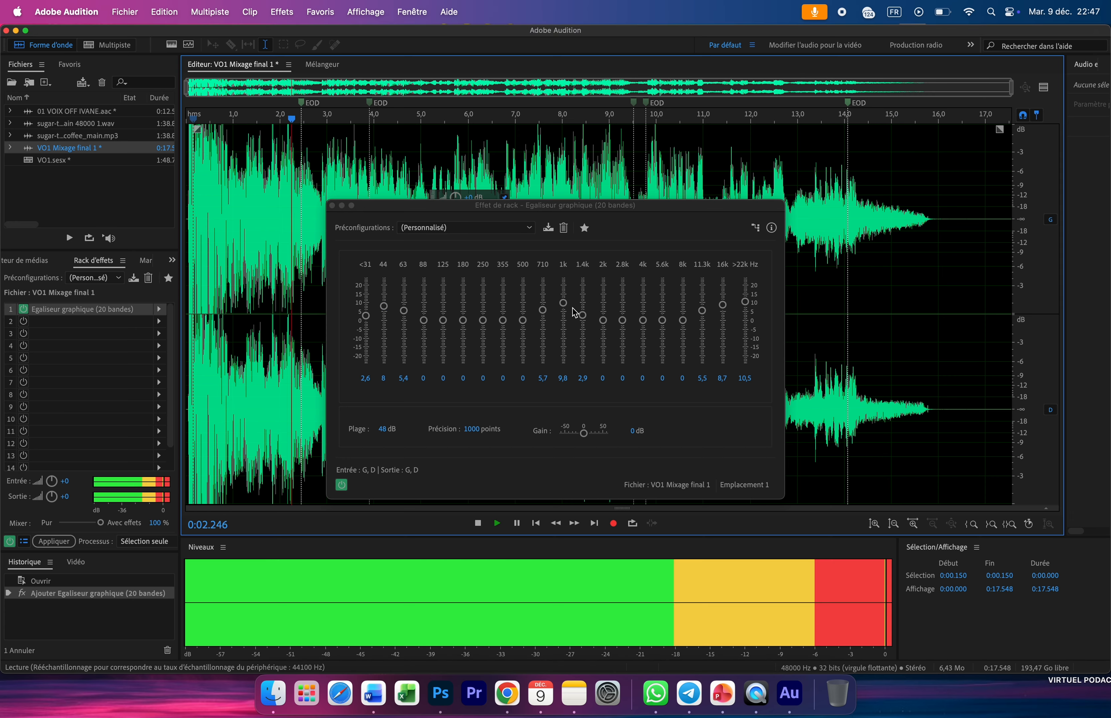
pyautogui.moveTo(563, 303); pyautogui.dragTo(548, 320)
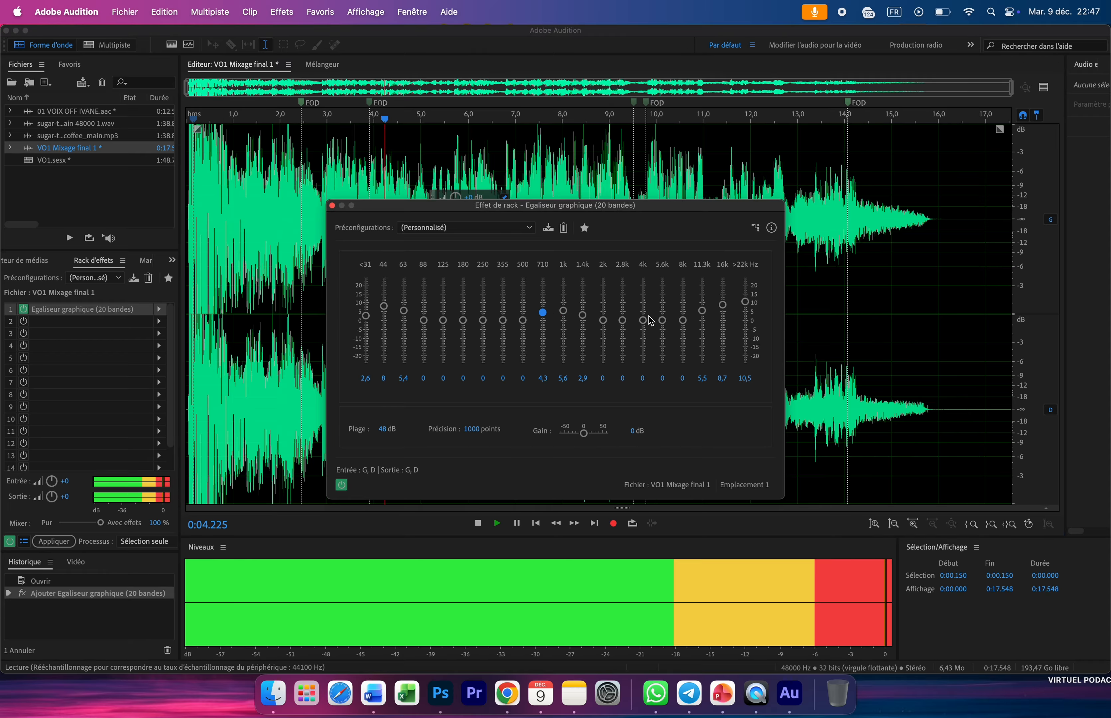
pyautogui.moveTo(724, 306)
pyautogui.mouseDown()
pyautogui.moveTo(707, 322)
pyautogui.moveTo(746, 306)
pyautogui.mouseUp()
pyautogui.moveTo(383, 306); pyautogui.dragTo(404, 322)
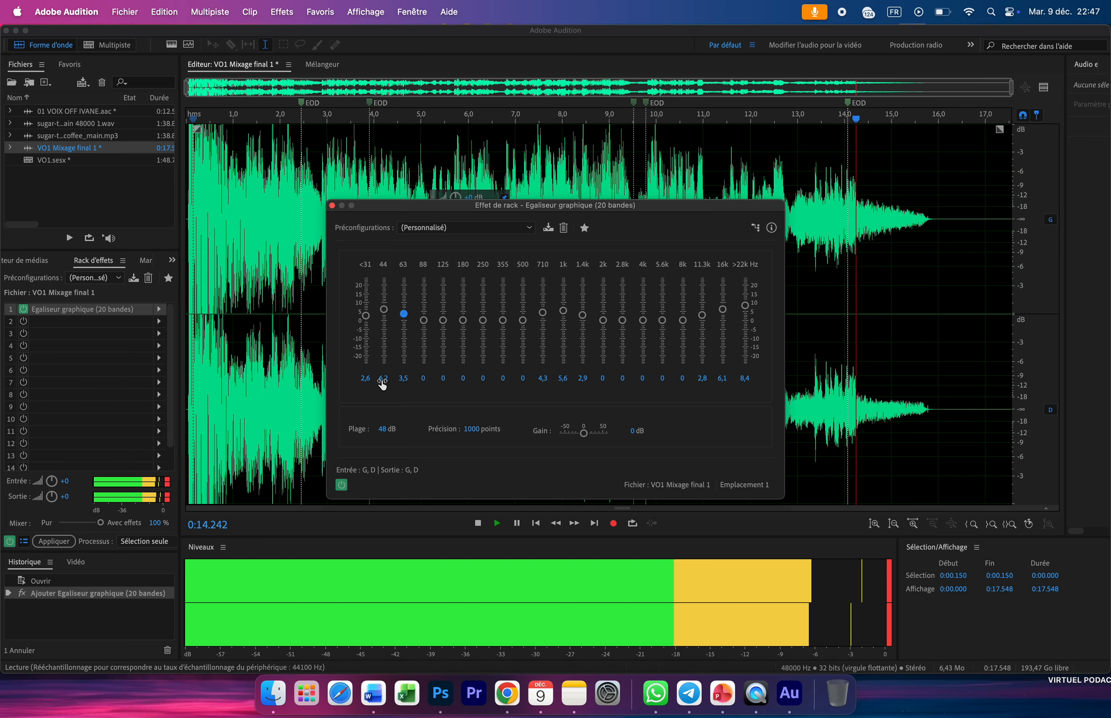
pyautogui.press('space')
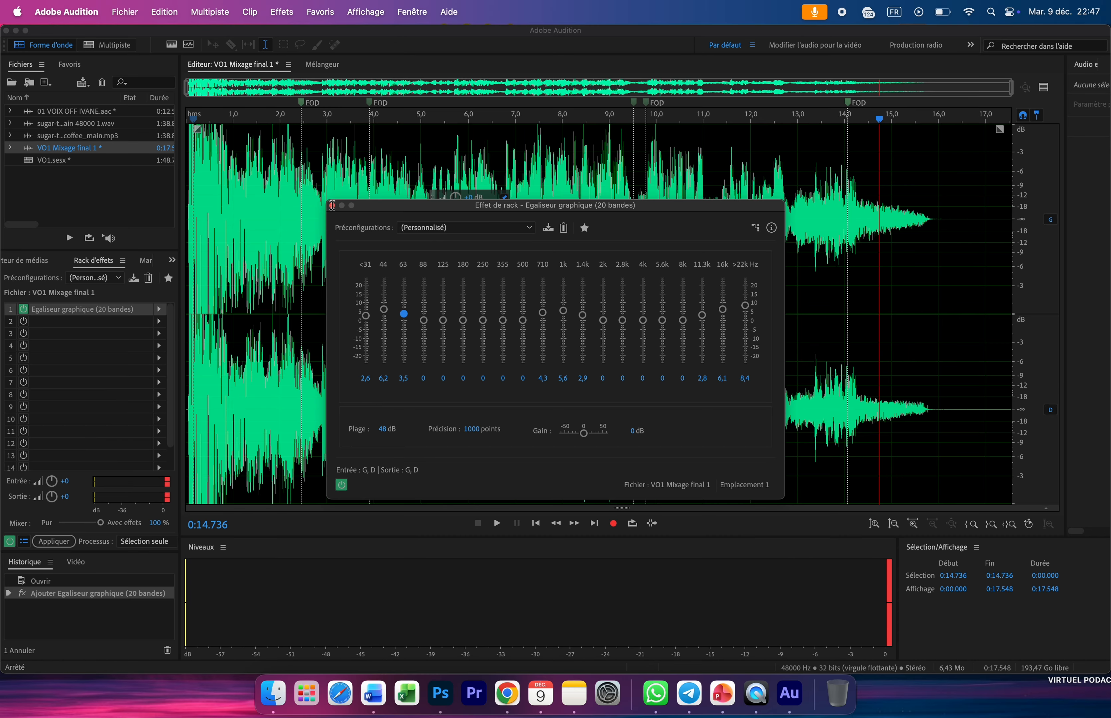
pyautogui.click(332, 205)
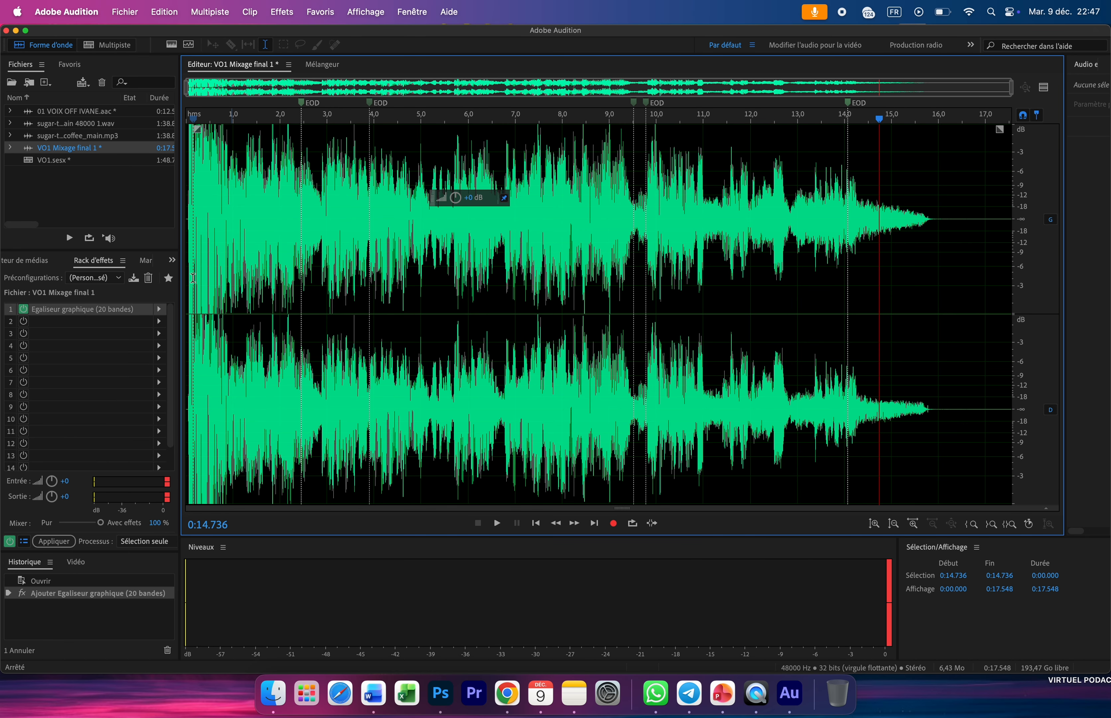
# Step: Add the Compresseur multibande effect in effect slot 2 and preview the mixdown from the beginning
pyautogui.click(159, 322)
pyautogui.moveTo(256, 376)
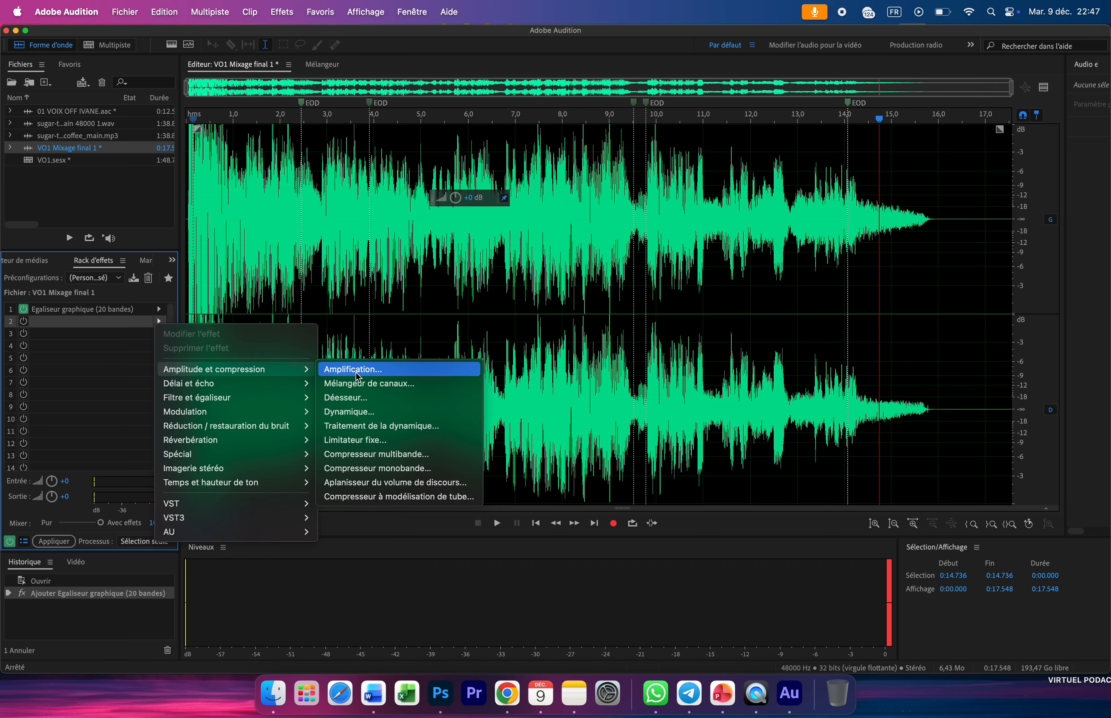
pyautogui.click(419, 455)
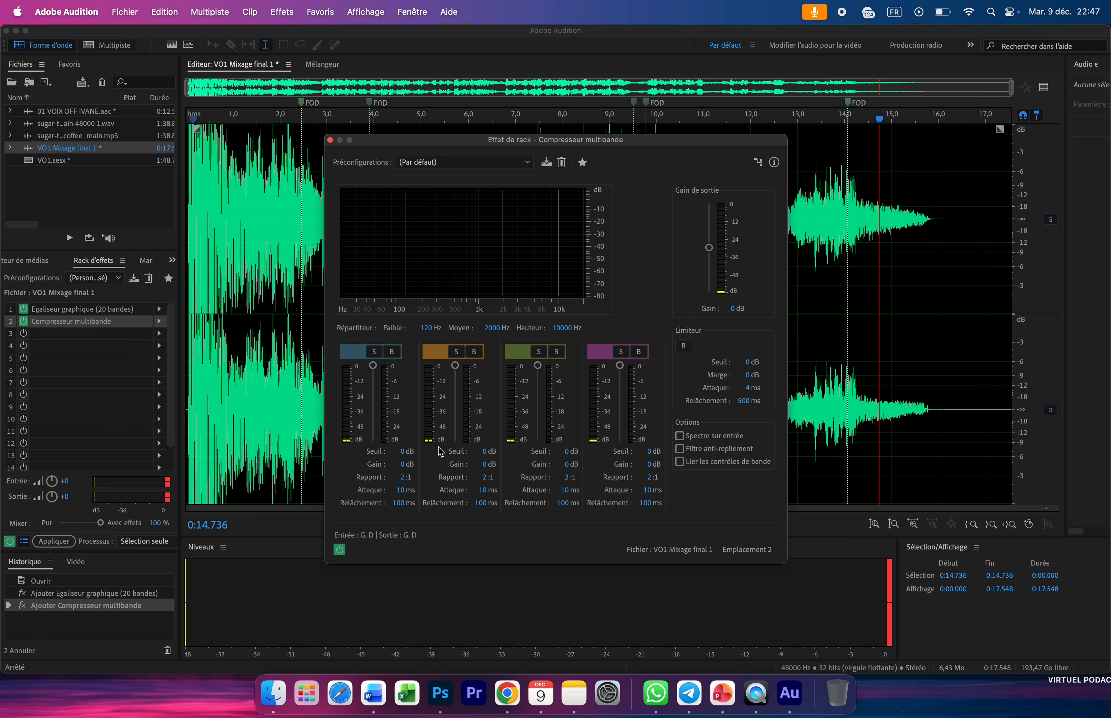
pyautogui.press('space')
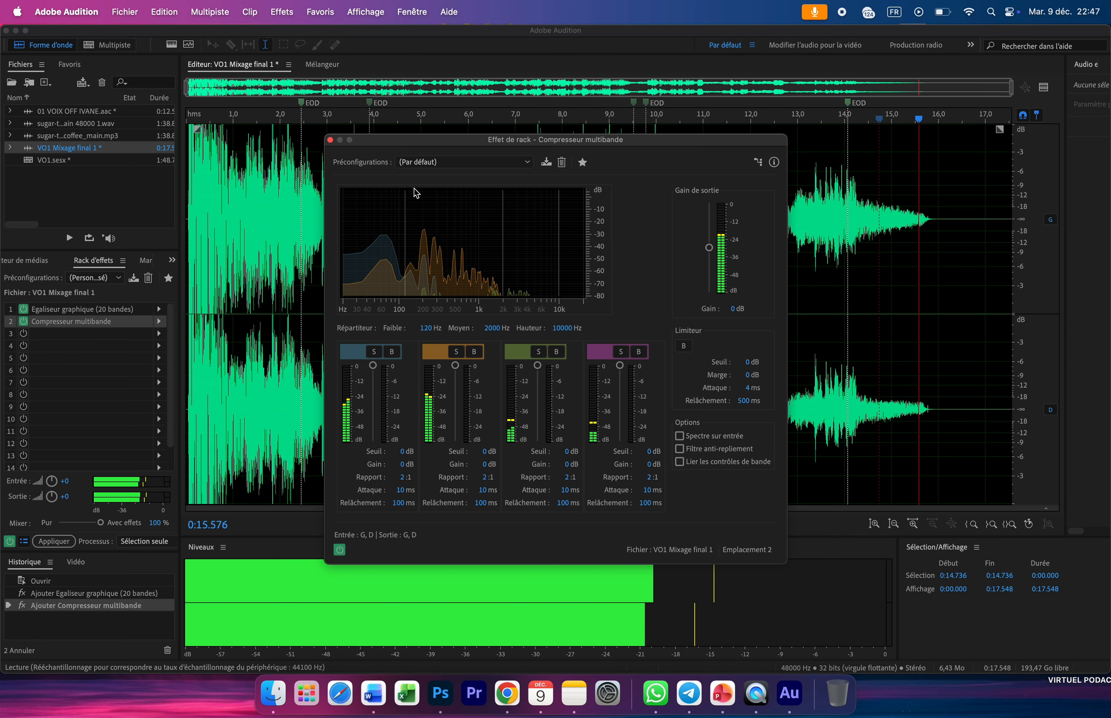
pyautogui.click(186, 123)
pyautogui.moveTo(185, 122); pyautogui.dragTo(184, 125)
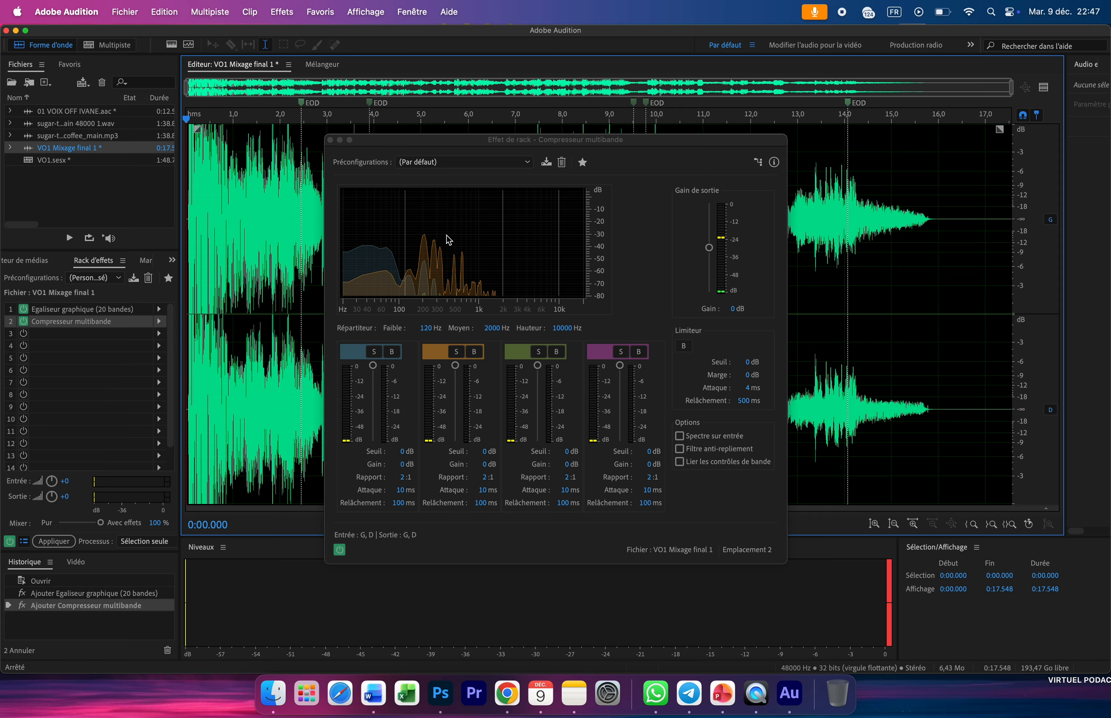
pyautogui.press('space')
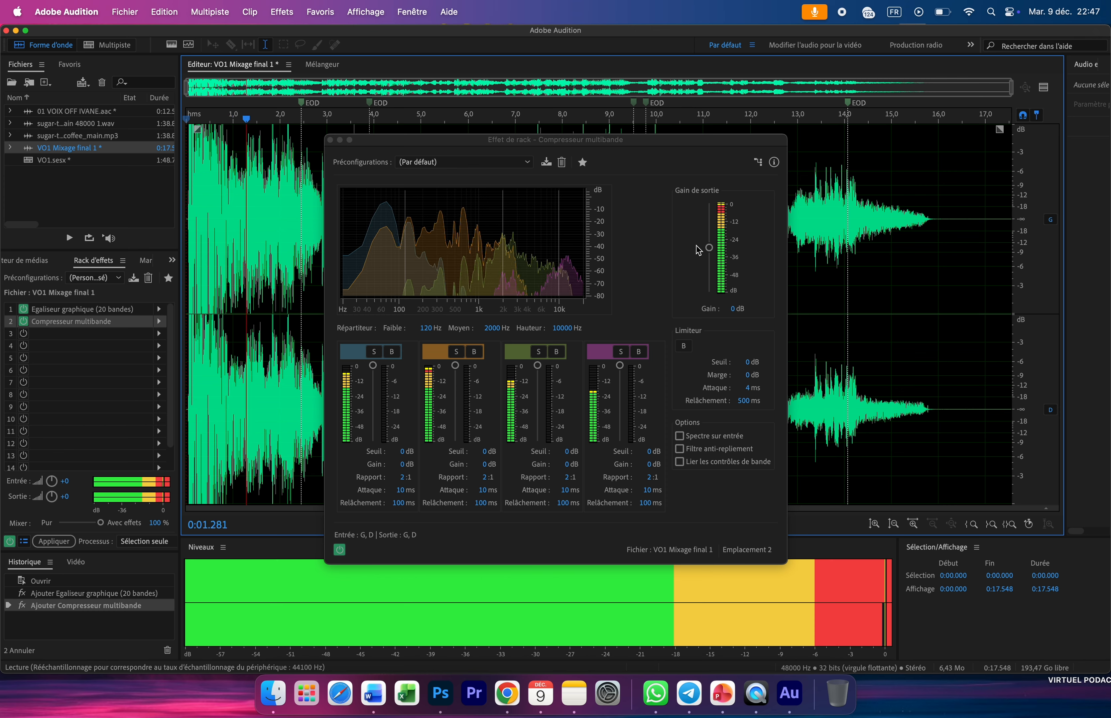
pyautogui.press('space')
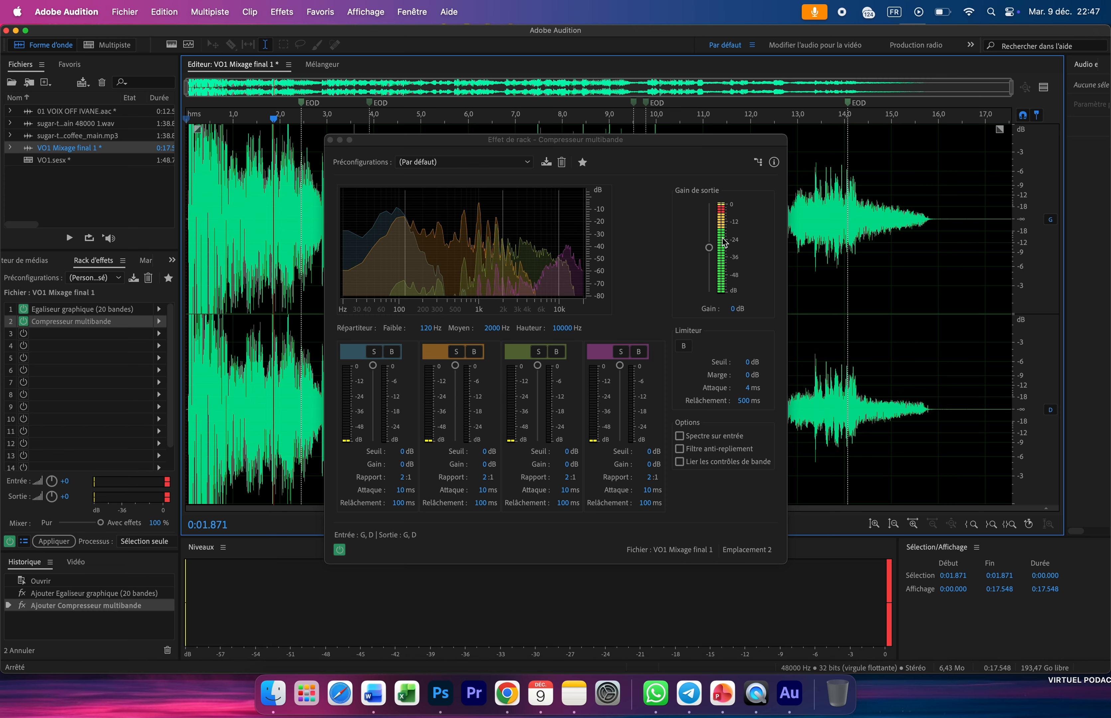
# Step: Lower the multiband compressor's output gain to -3 dB while playing the mix from near the start, and close the effect window
pyautogui.moveTo(709, 248); pyautogui.dragTo(709, 257)
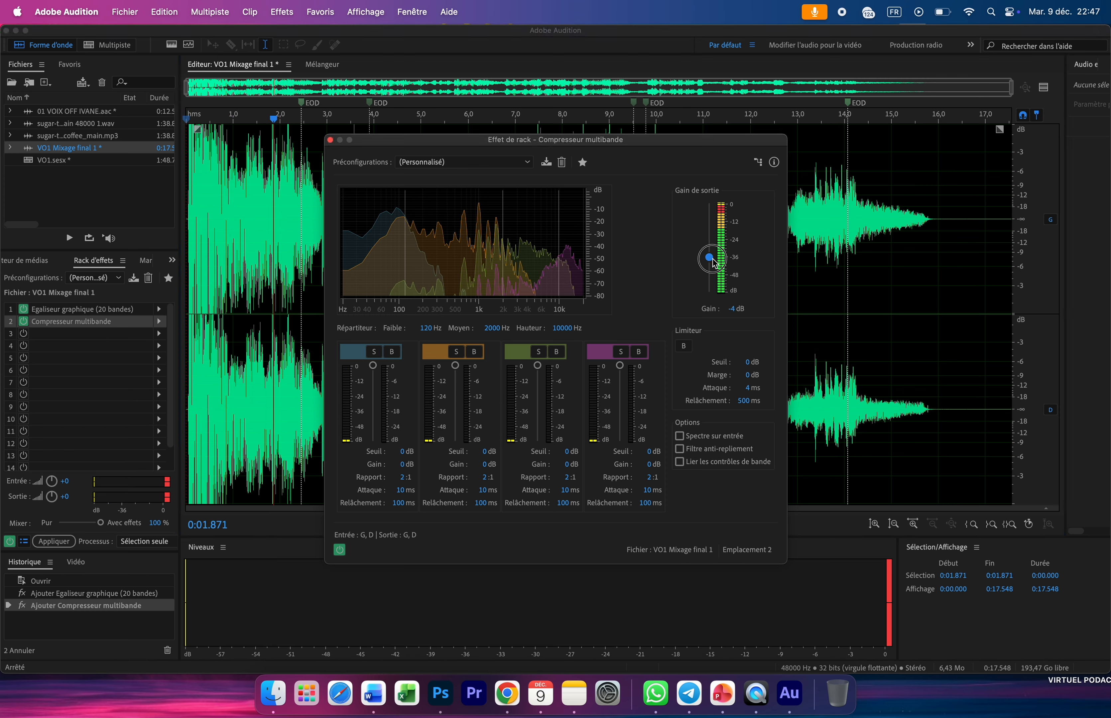
pyautogui.click(188, 118)
pyautogui.press('space')
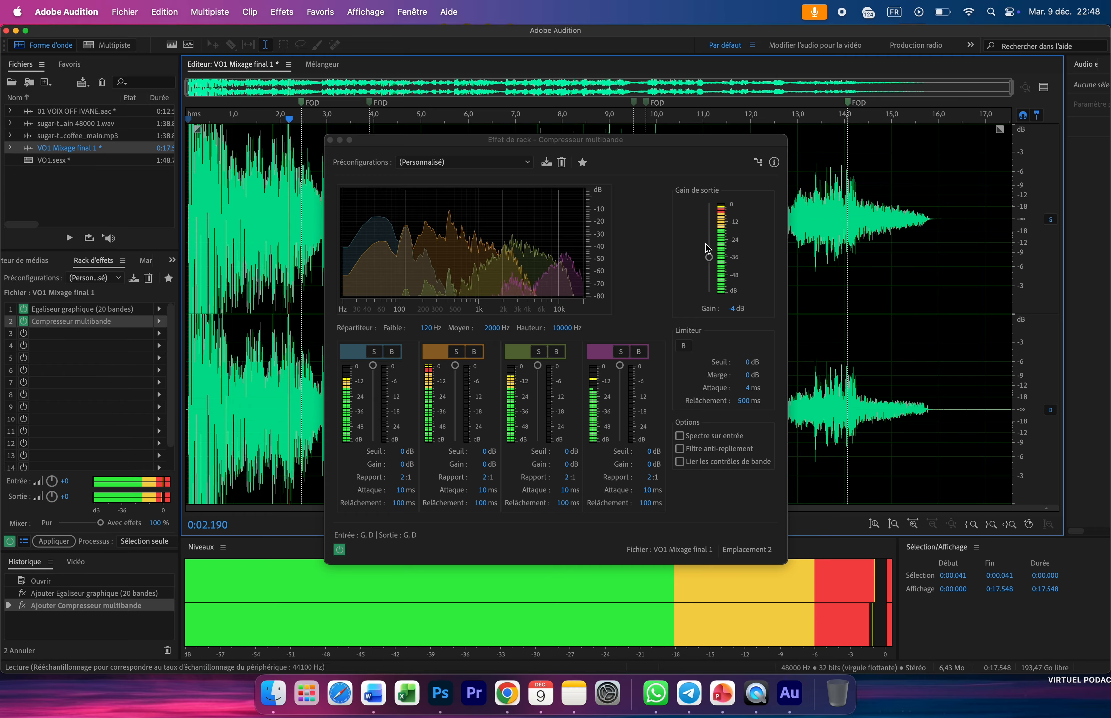
pyautogui.moveTo(710, 260); pyautogui.dragTo(713, 258)
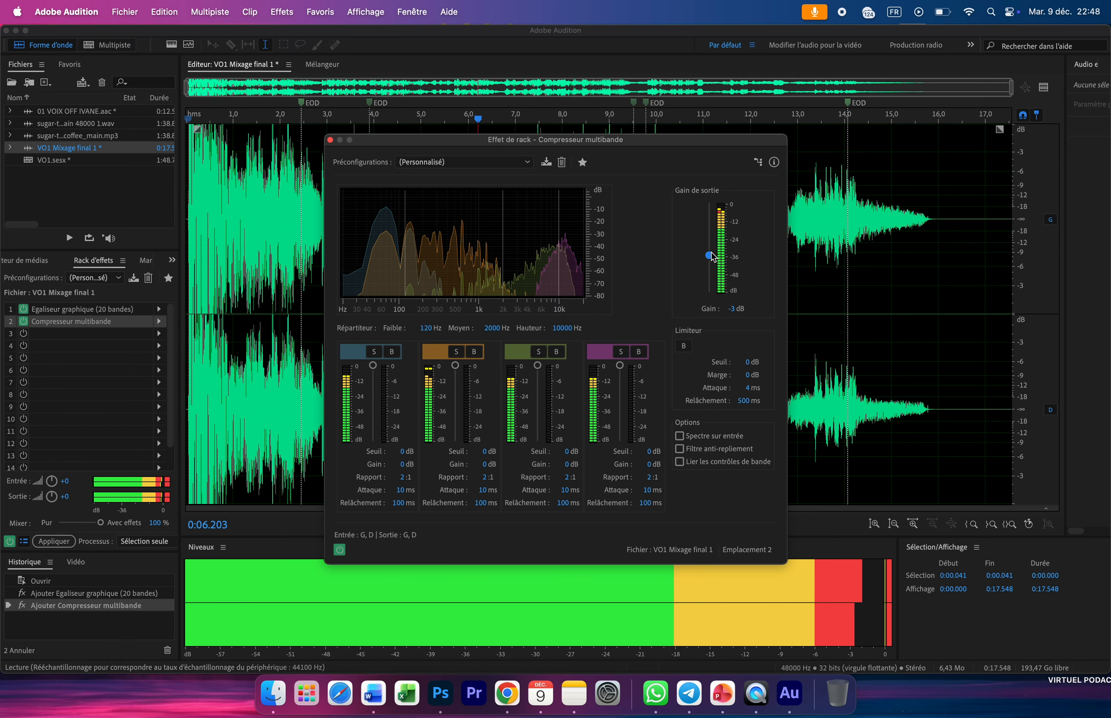
pyautogui.press('space')
pyautogui.click(330, 140)
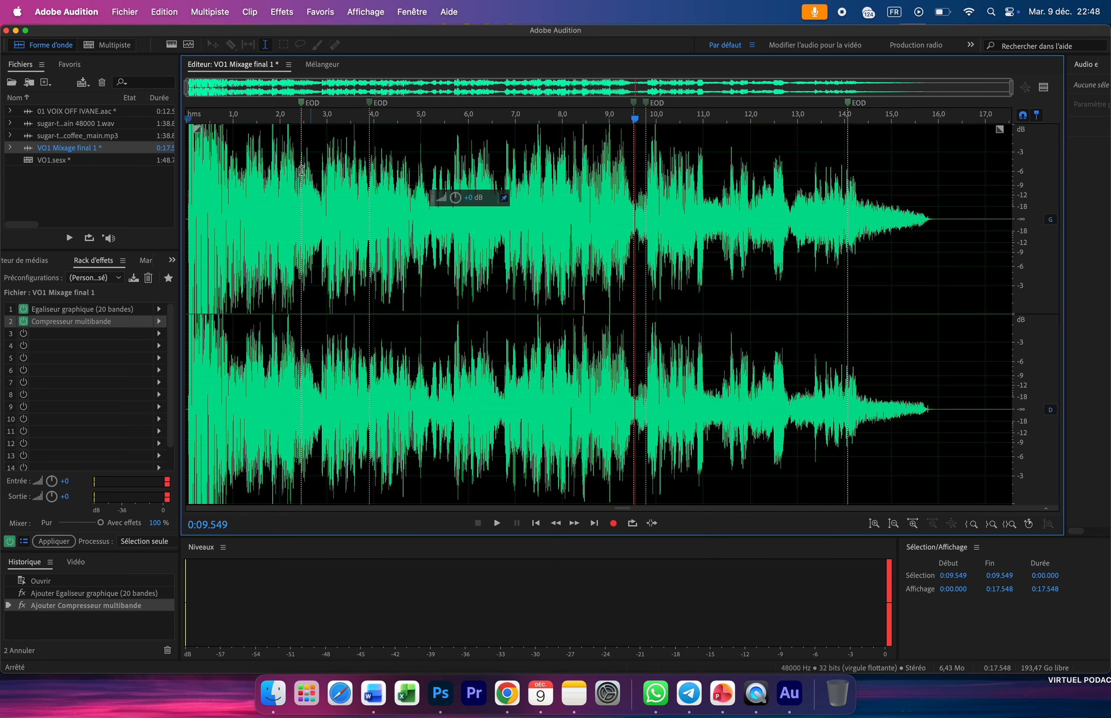
# Step: Add the Mastérisation effect in effect slot 3 and play the mixdown from the beginning
pyautogui.click(159, 334)
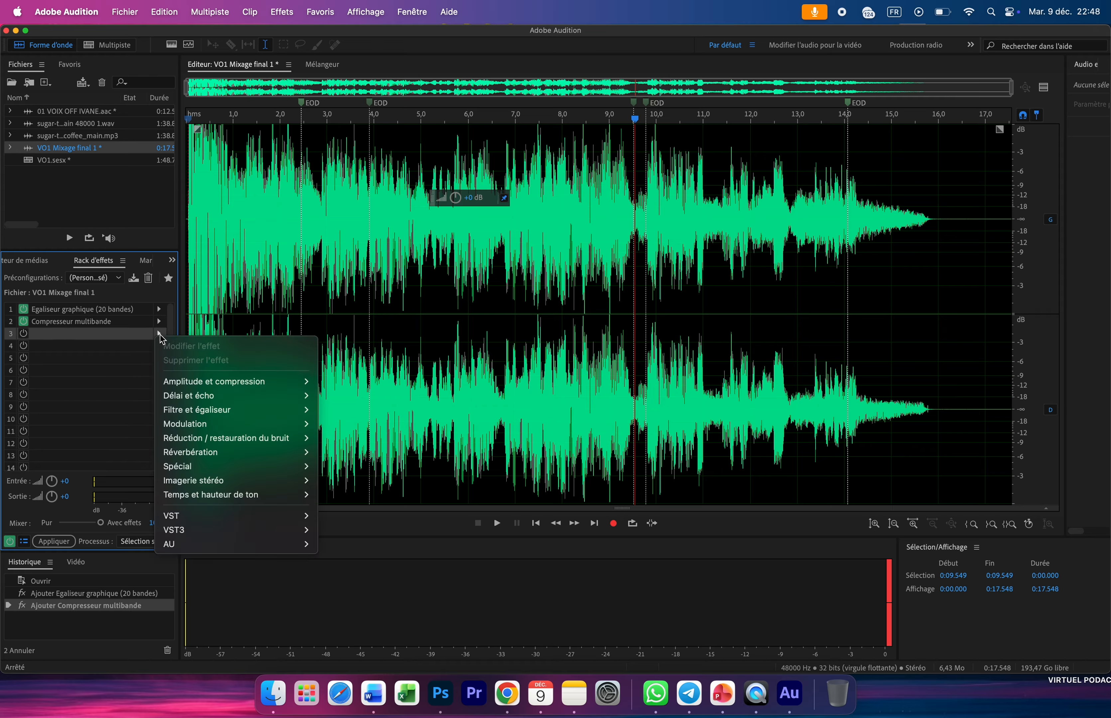
pyautogui.moveTo(237, 466)
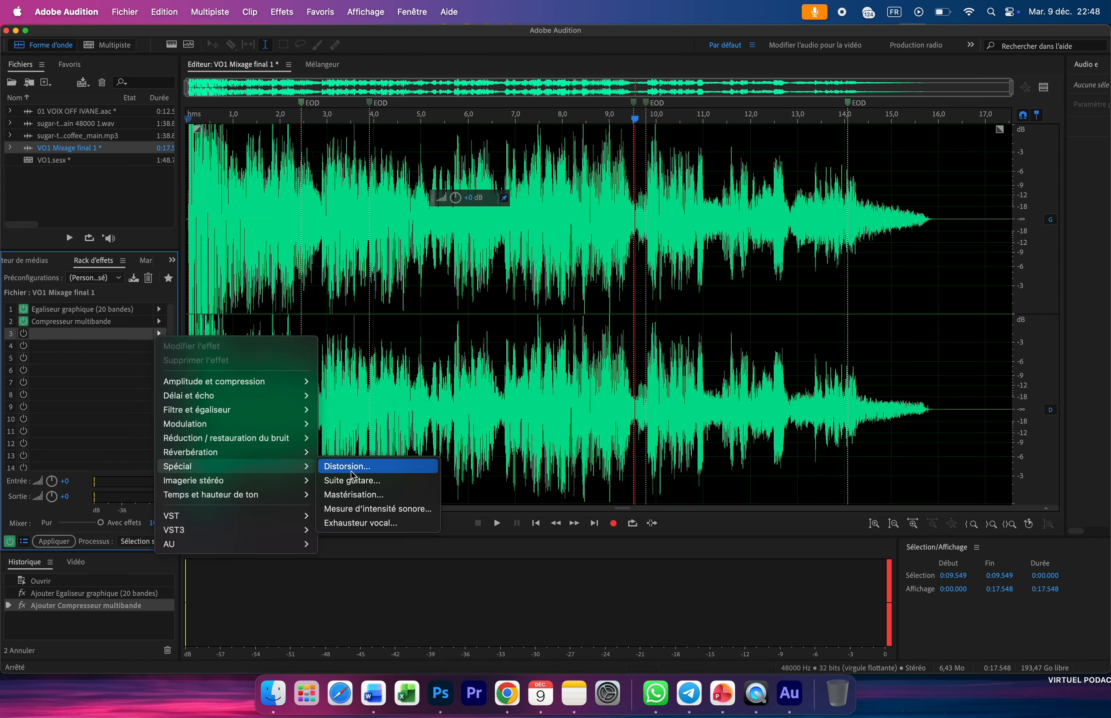
pyautogui.click(365, 498)
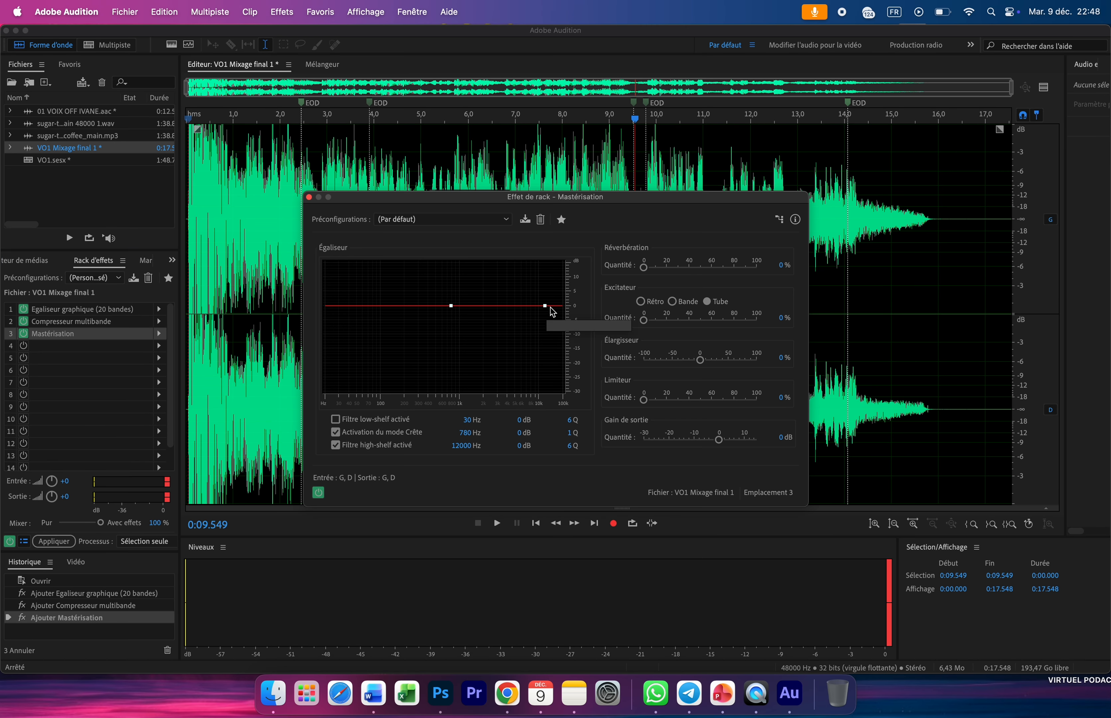
pyautogui.click(190, 120)
pyautogui.press('space')
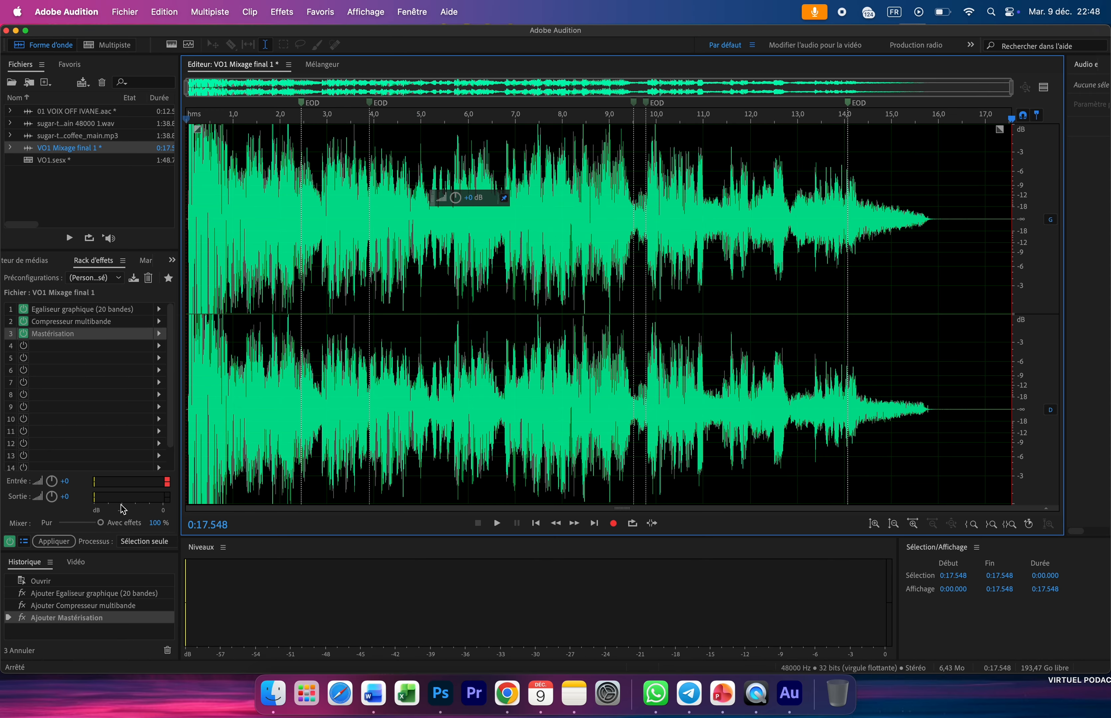
# Step: Apply the effects rack to the whole mixdown and briefly play the processed audio from the beginning
pyautogui.click(65, 547)
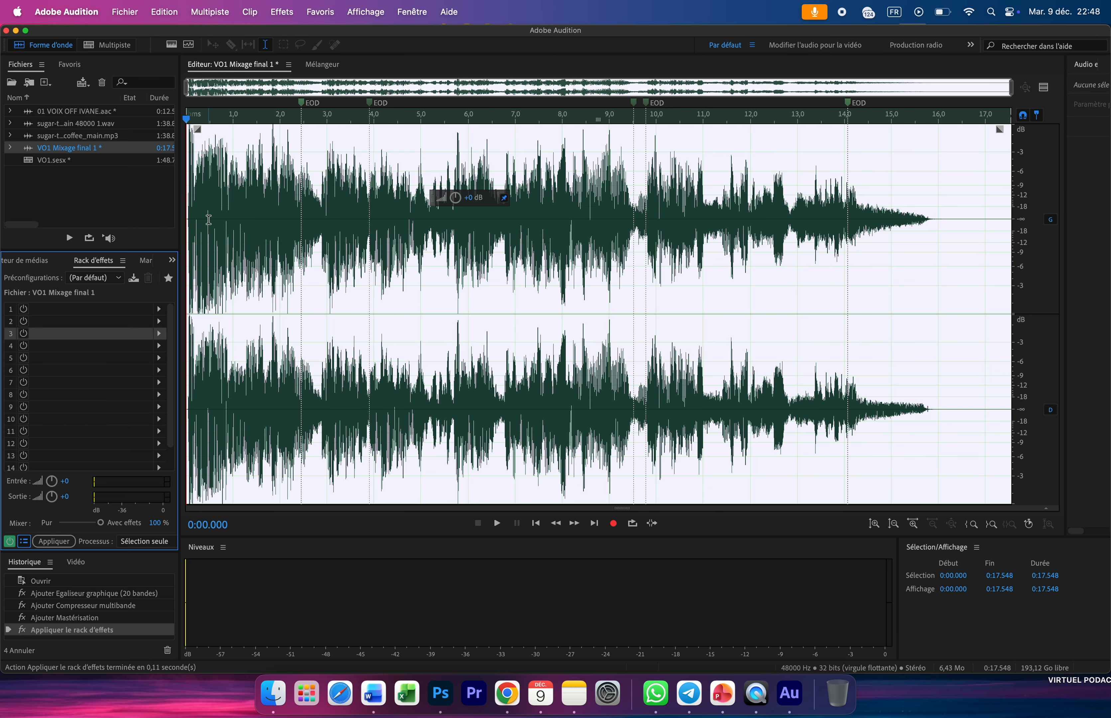
pyautogui.press('space')
pyautogui.press('space')
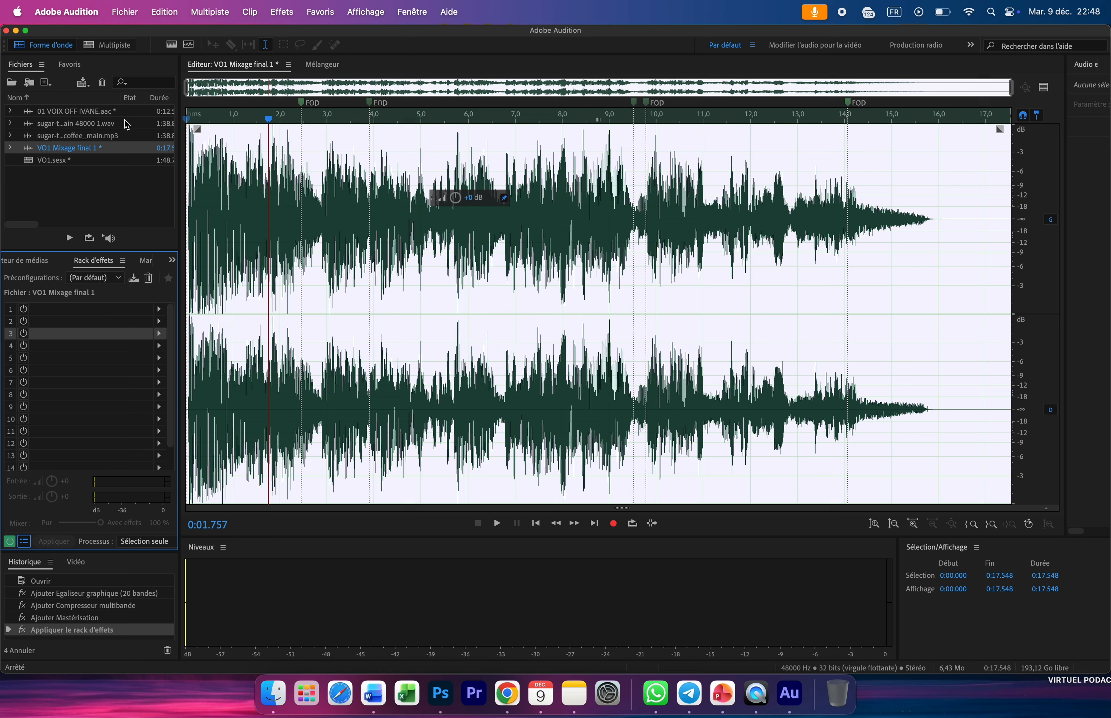
pyautogui.click(125, 13)
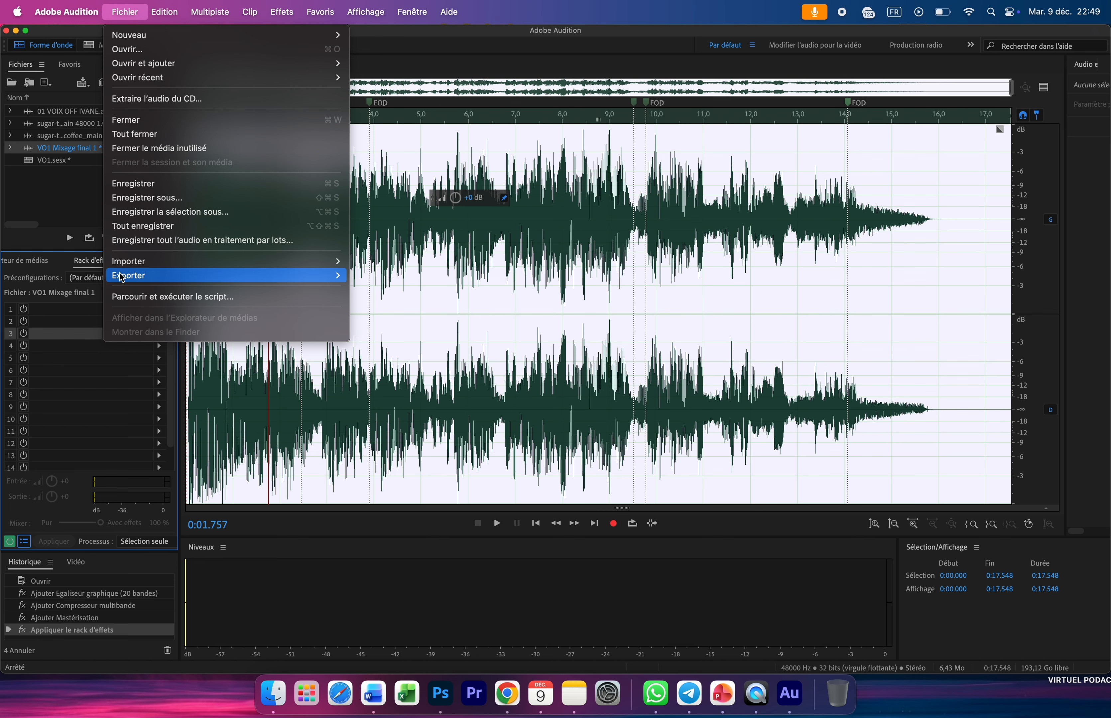
pyautogui.moveTo(139, 280)
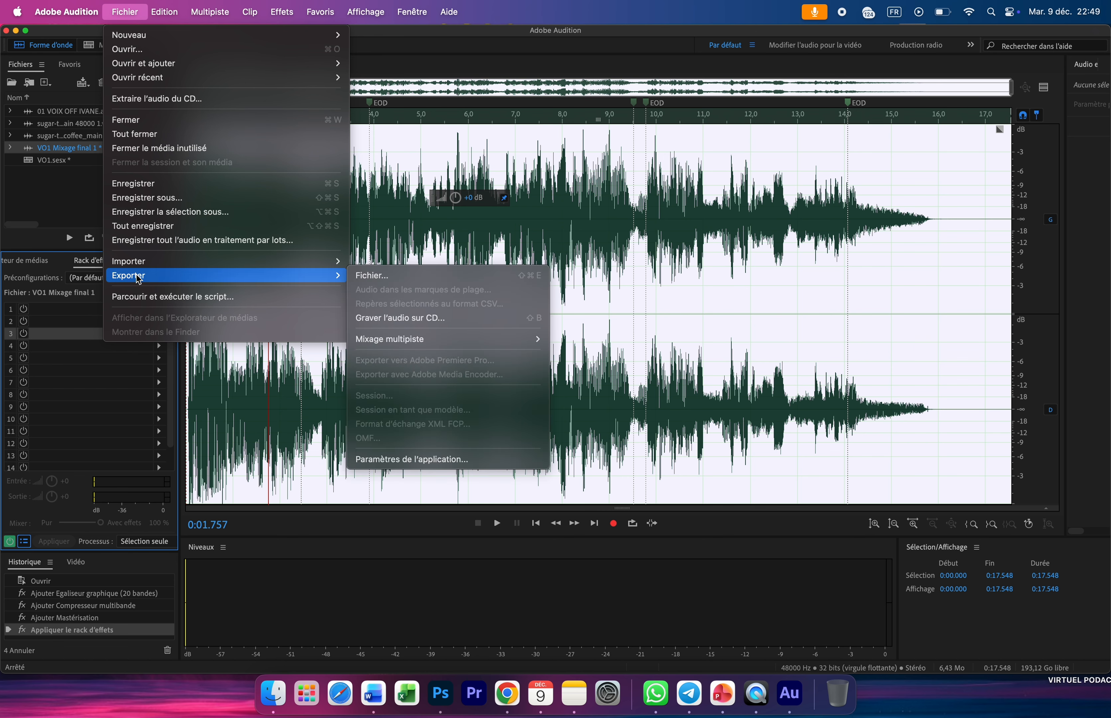
pyautogui.click(405, 64)
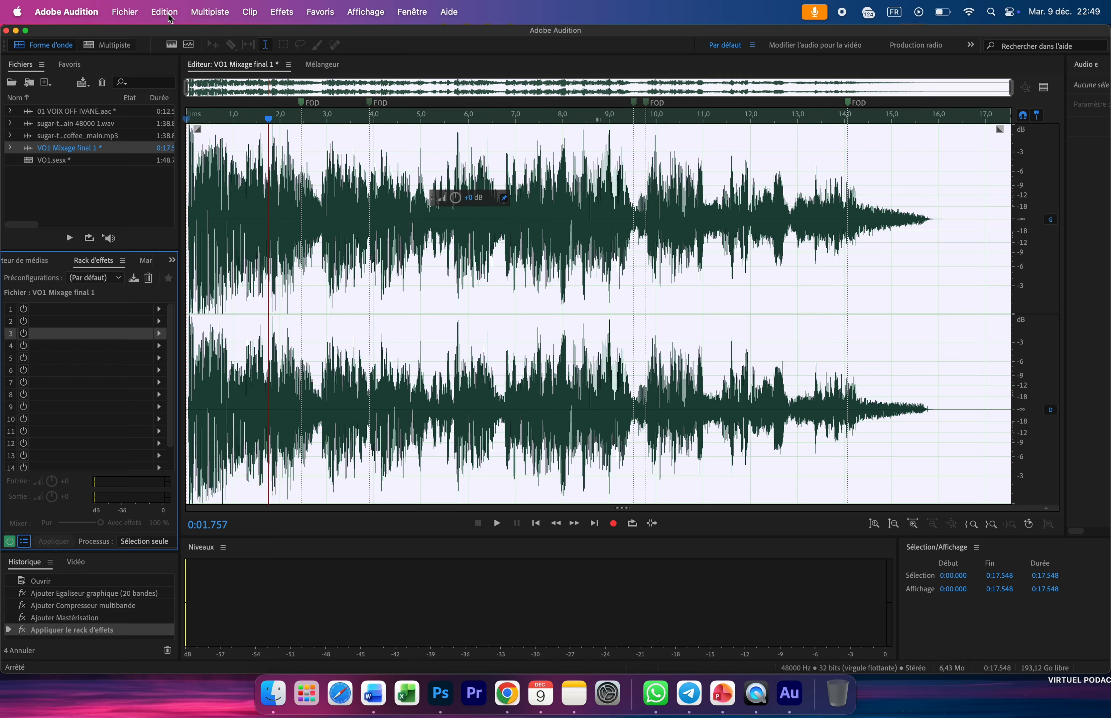
# Step: Start a file export of the mastered mixdown and name it VOIX OFF TEST followed by the person's first name
pyautogui.click(128, 14)
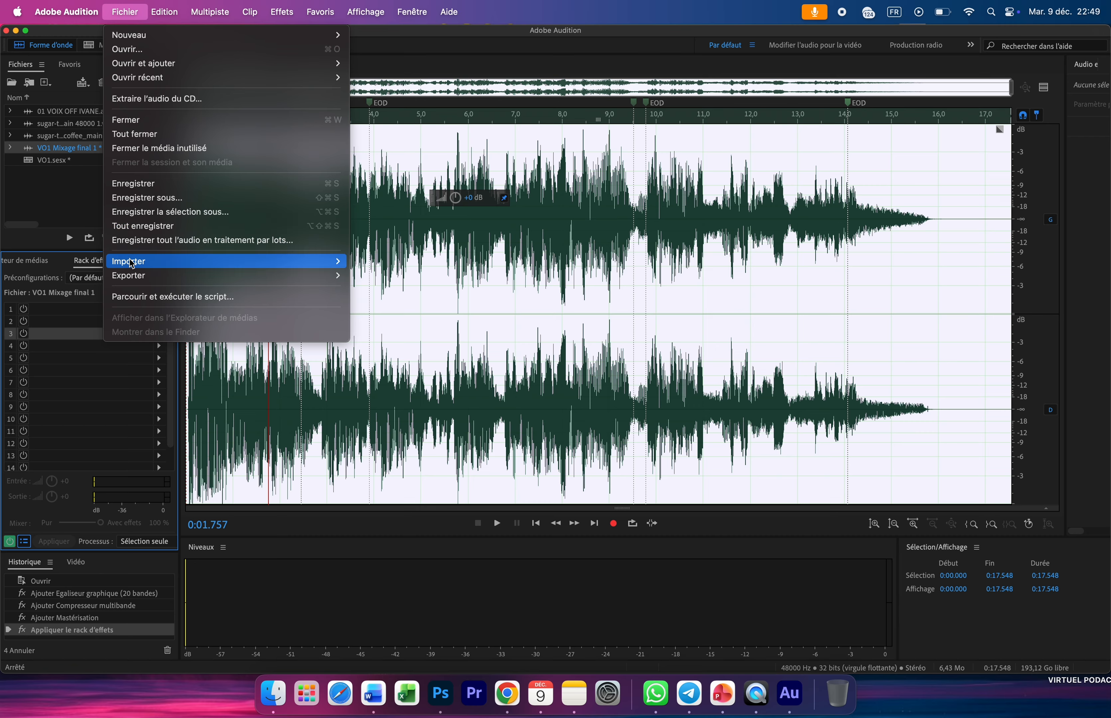
pyautogui.moveTo(139, 281)
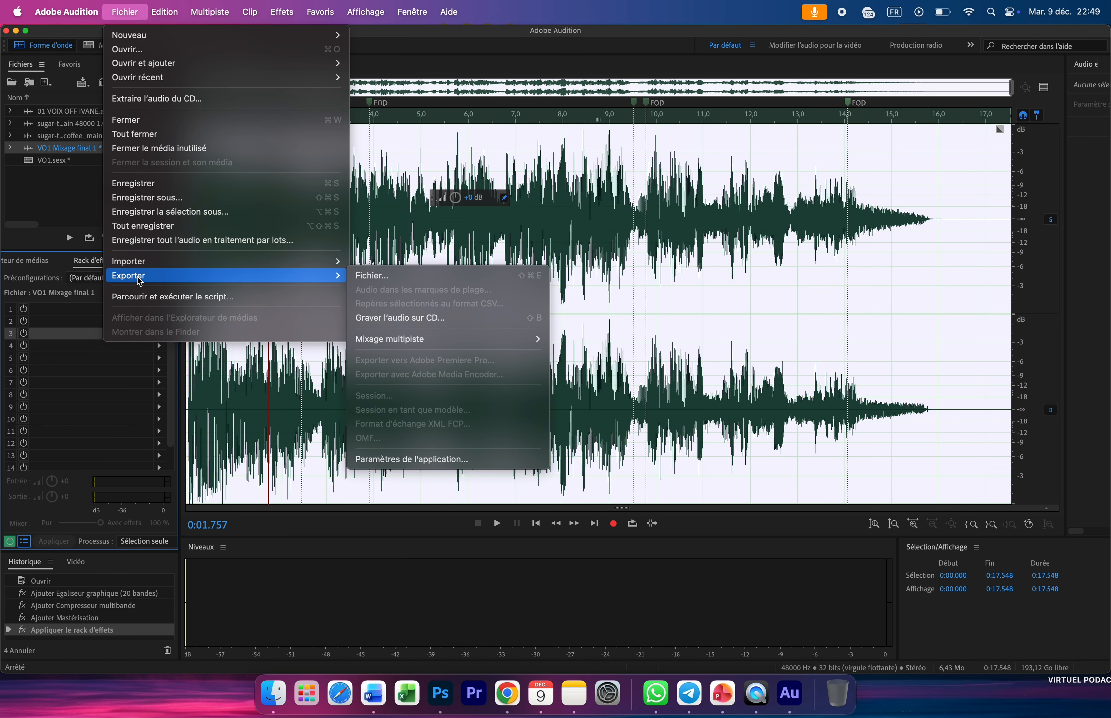
pyautogui.click(380, 279)
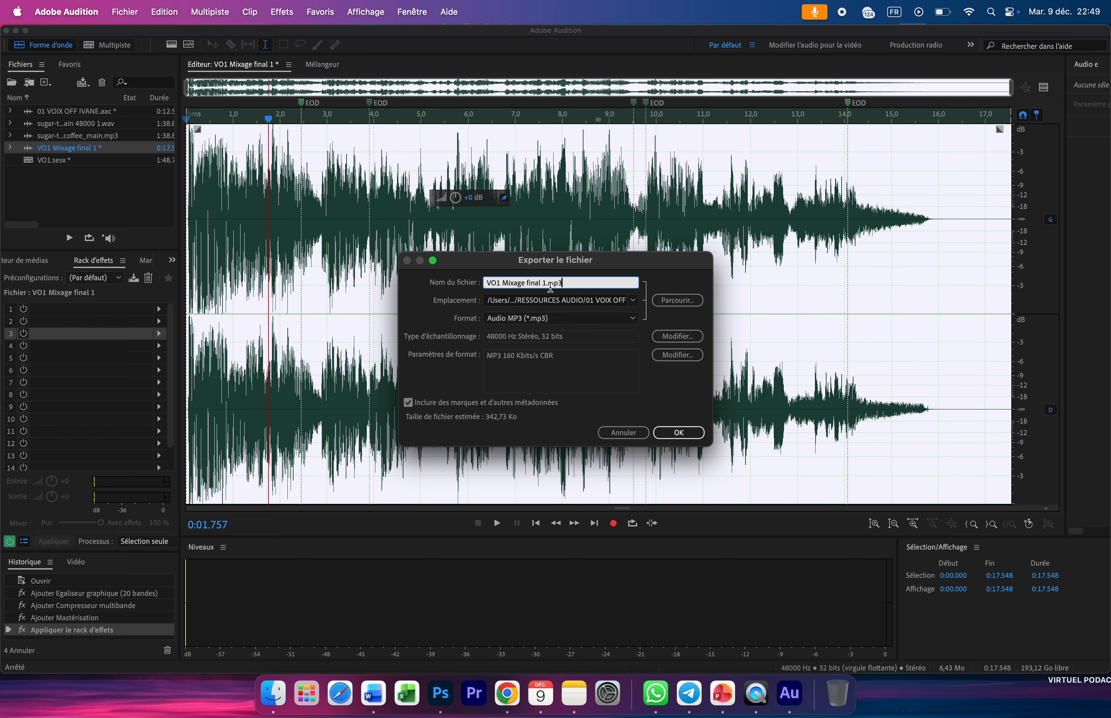
pyautogui.moveTo(547, 283); pyautogui.dragTo(455, 285)
pyautogui.write('VOIX OFF TEST IVANE')
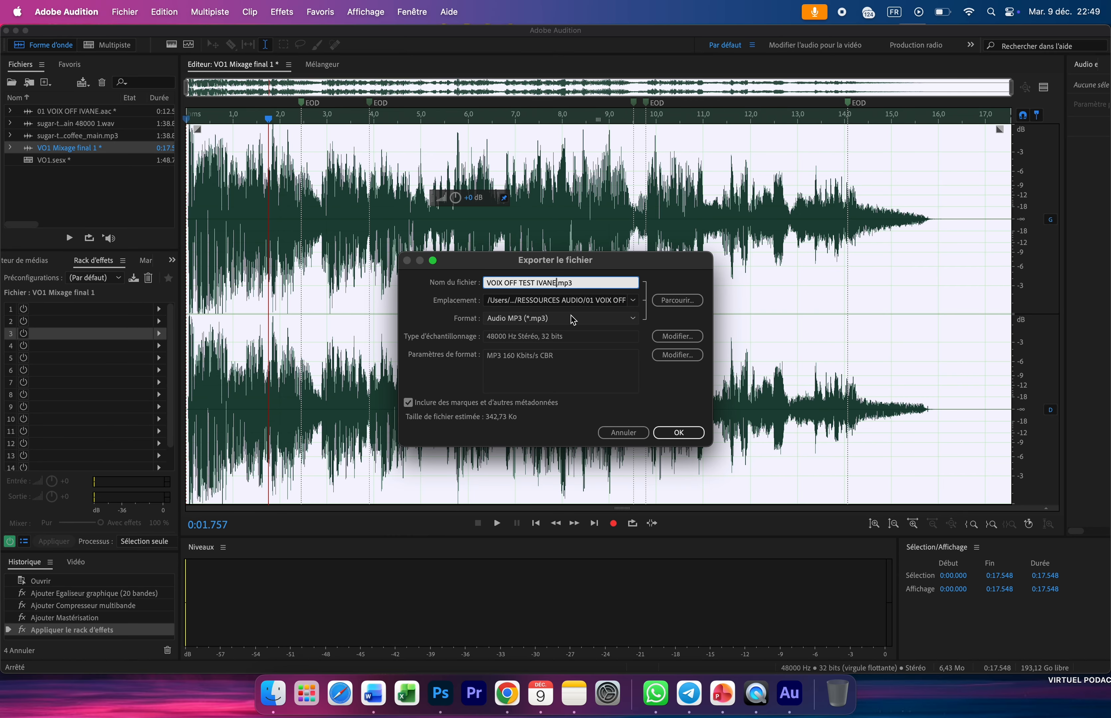
# Step: Set the export location to 03 EXCERCIE PRATIQUE > VO EXO PRATIQUE > VO TEST and append a plus sign to the file name
pyautogui.click(672, 300)
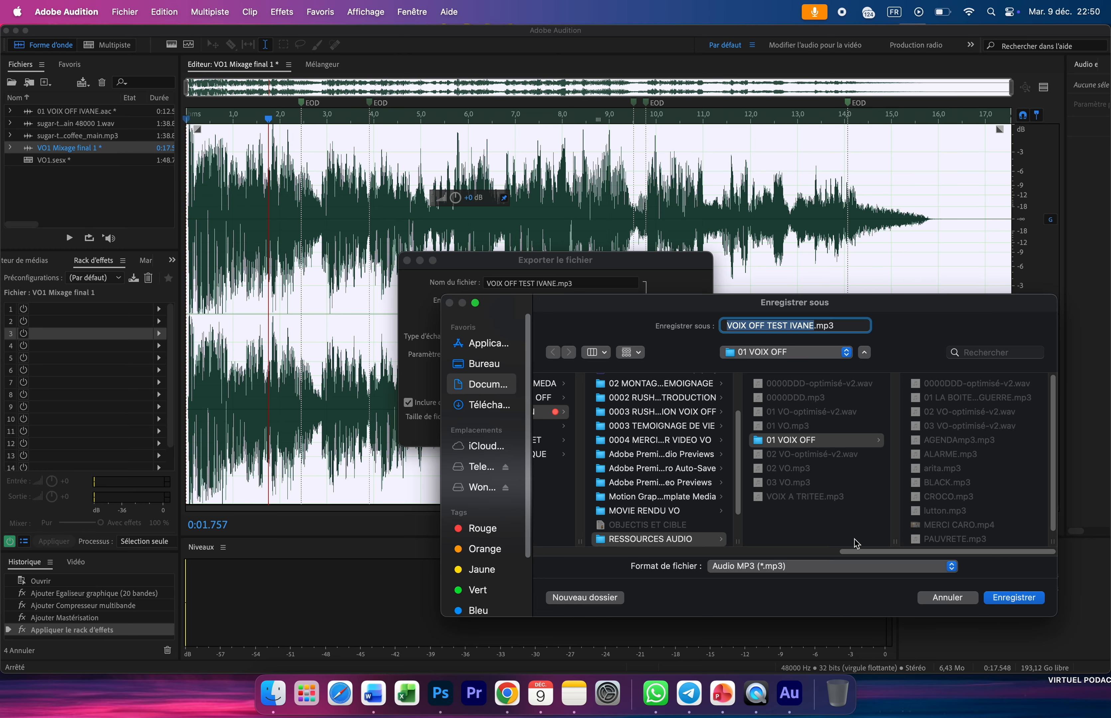
pyautogui.moveTo(872, 558); pyautogui.dragTo(797, 559)
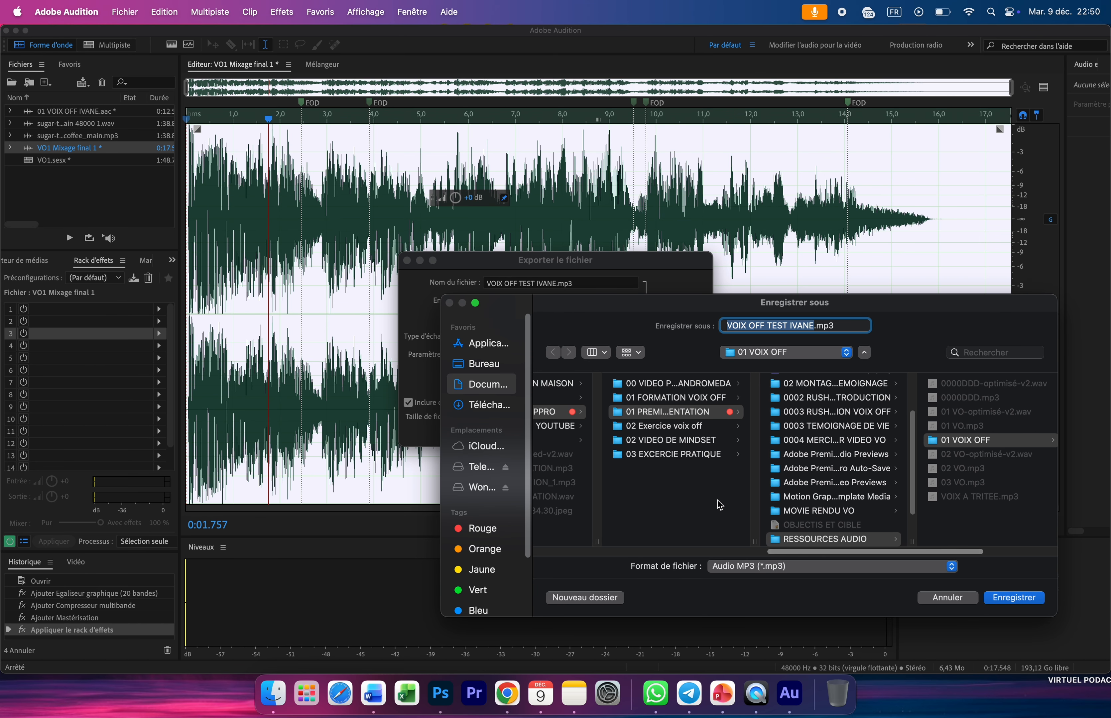
pyautogui.click(663, 457)
pyautogui.scroll(-3, 834, 499)
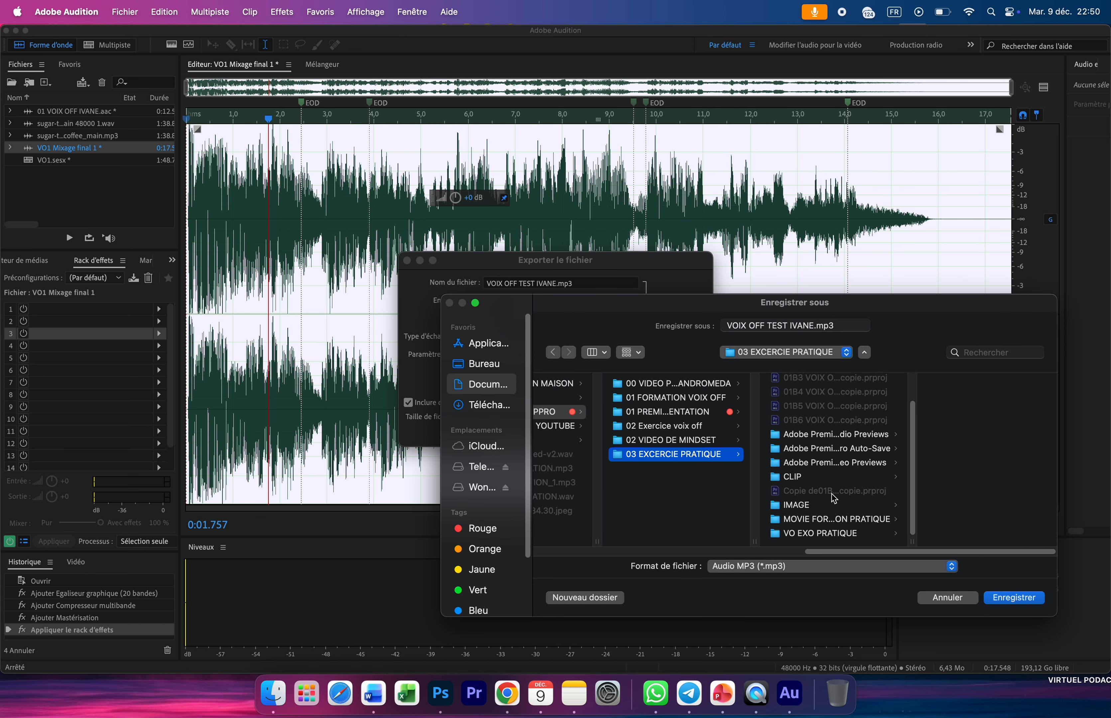
pyautogui.click(816, 533)
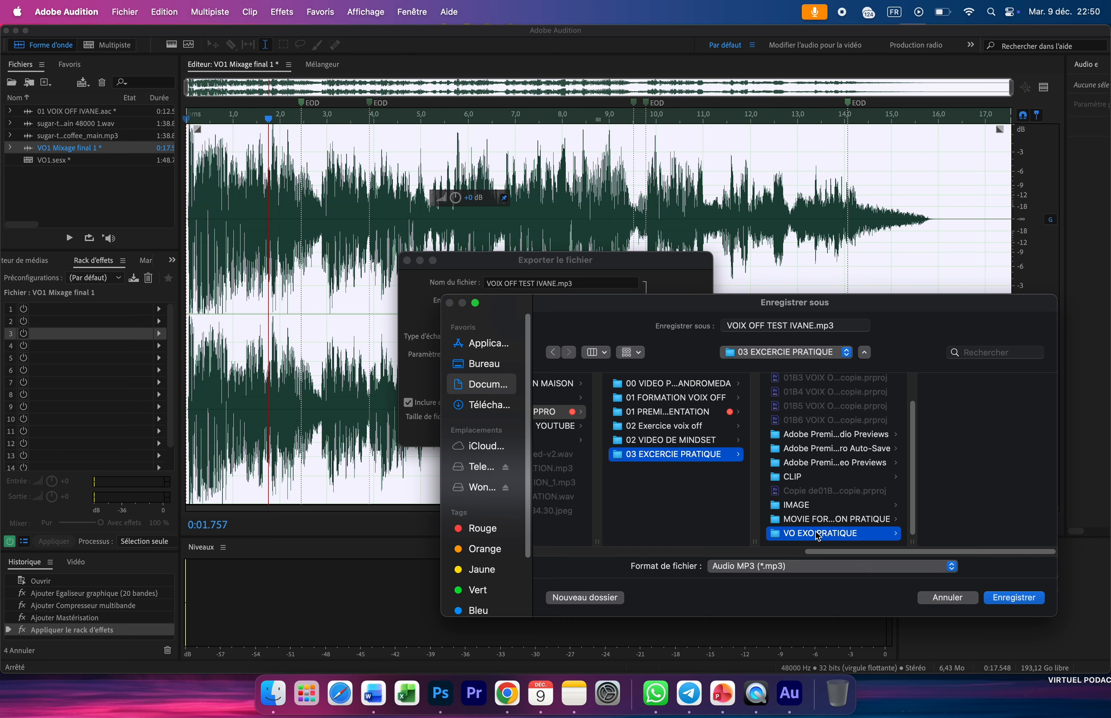
pyautogui.click(944, 401)
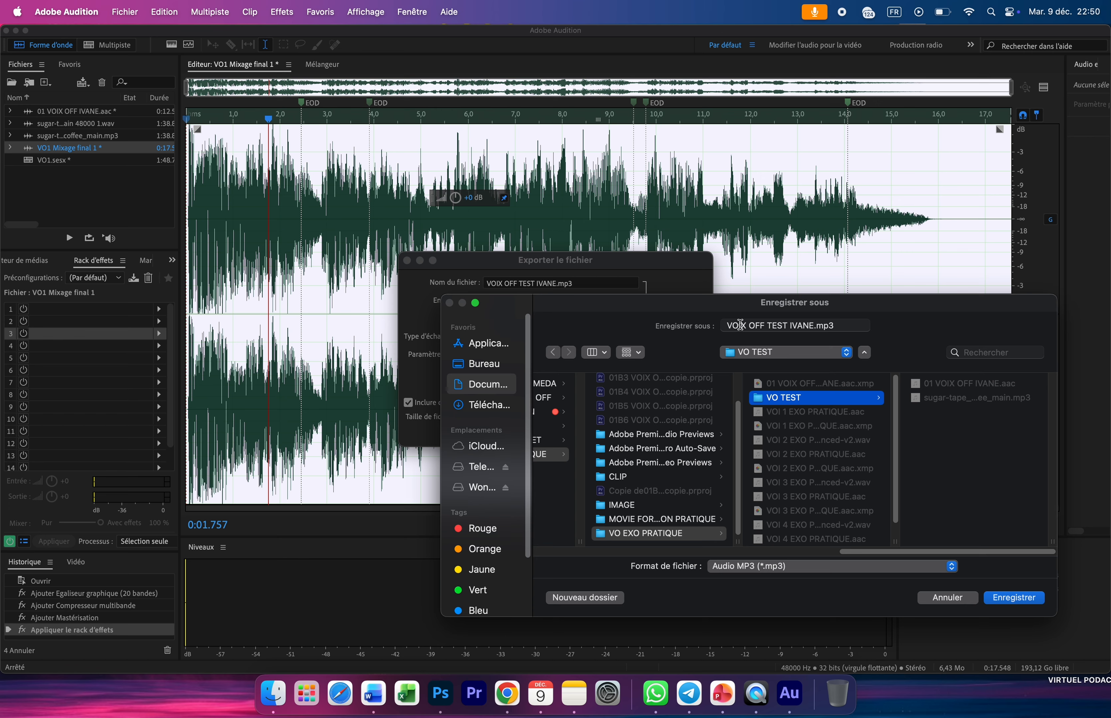
pyautogui.click(816, 326)
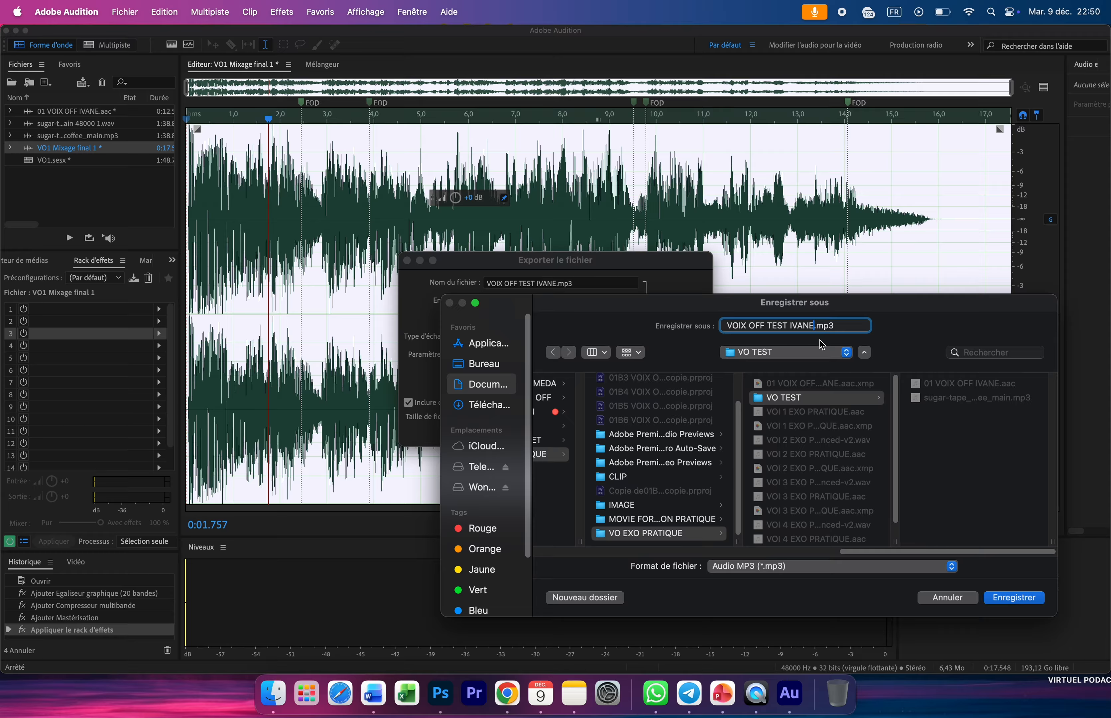
pyautogui.click(1017, 603)
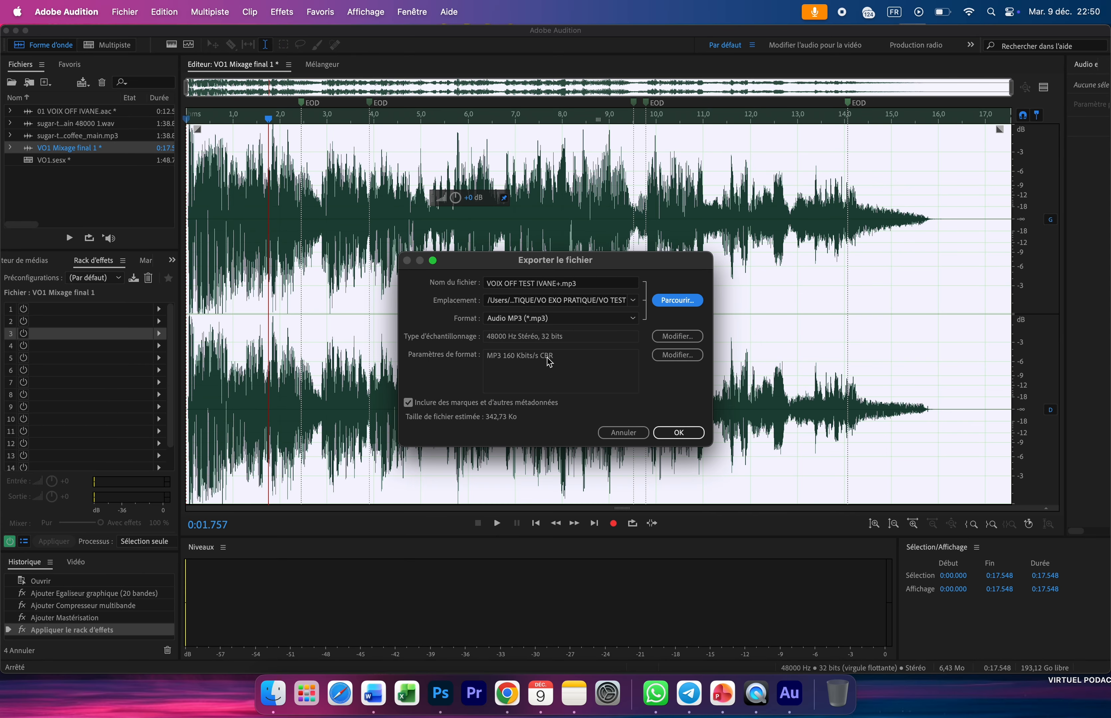
pyautogui.click(633, 321)
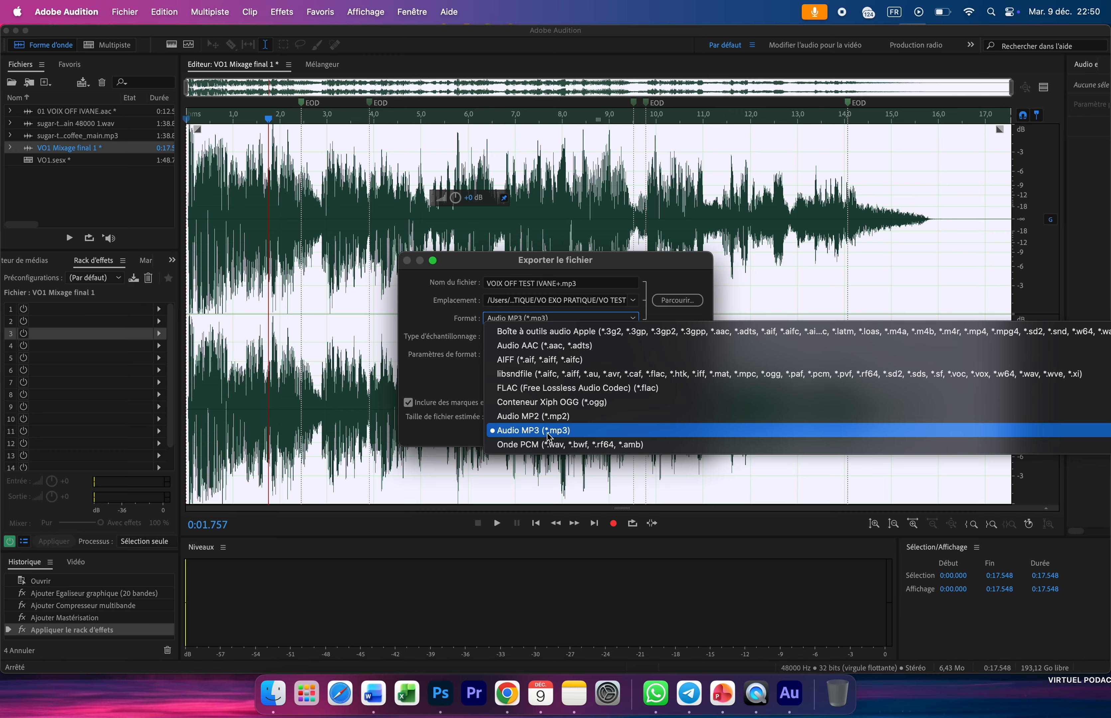
pyautogui.click(570, 446)
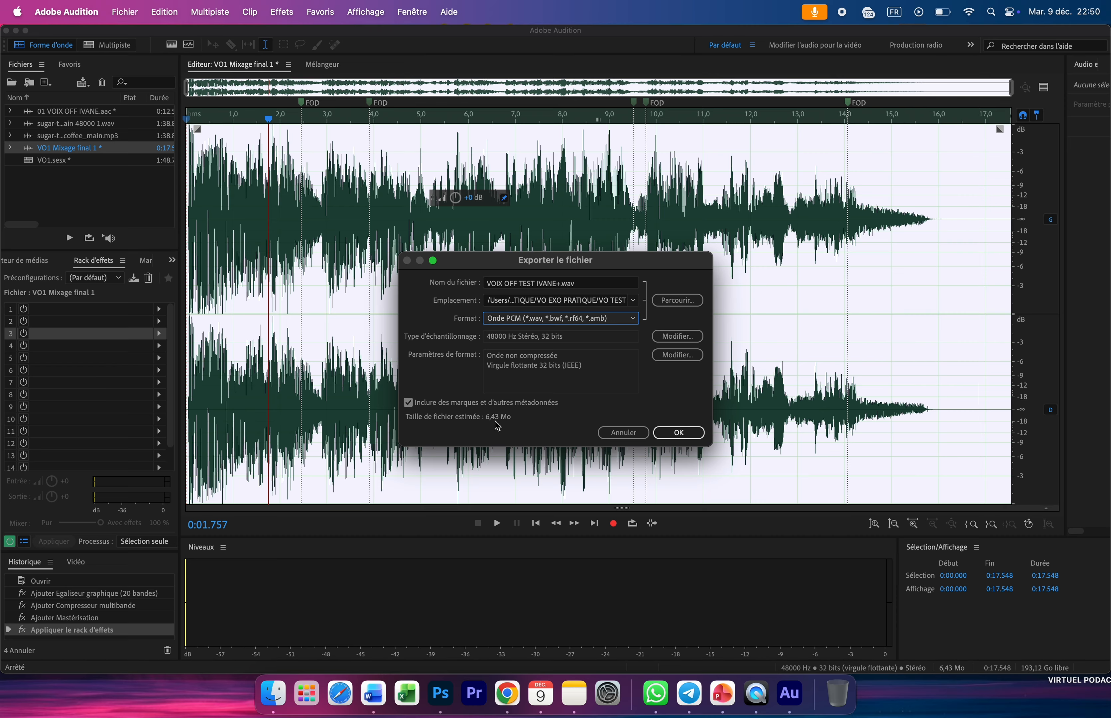
pyautogui.click(633, 321)
pyautogui.click(541, 429)
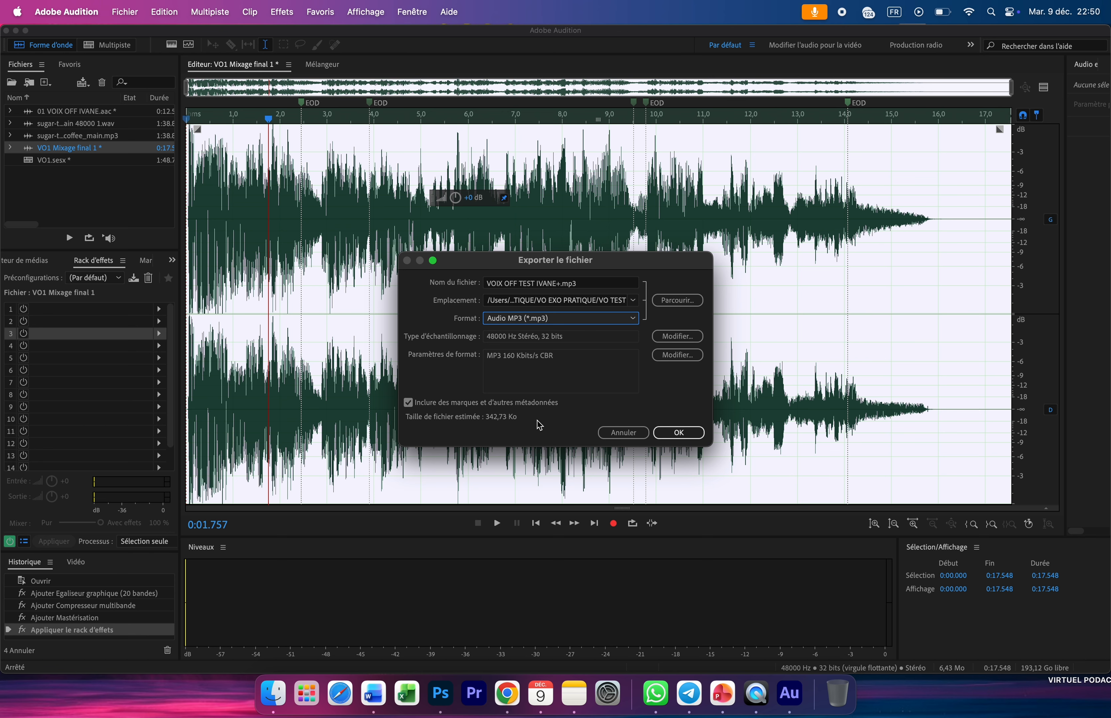
# Step: Set the export format to Onde PCM (*.wav, *.bwf, *.rf64, *.amb) and export the file
pyautogui.click(634, 318)
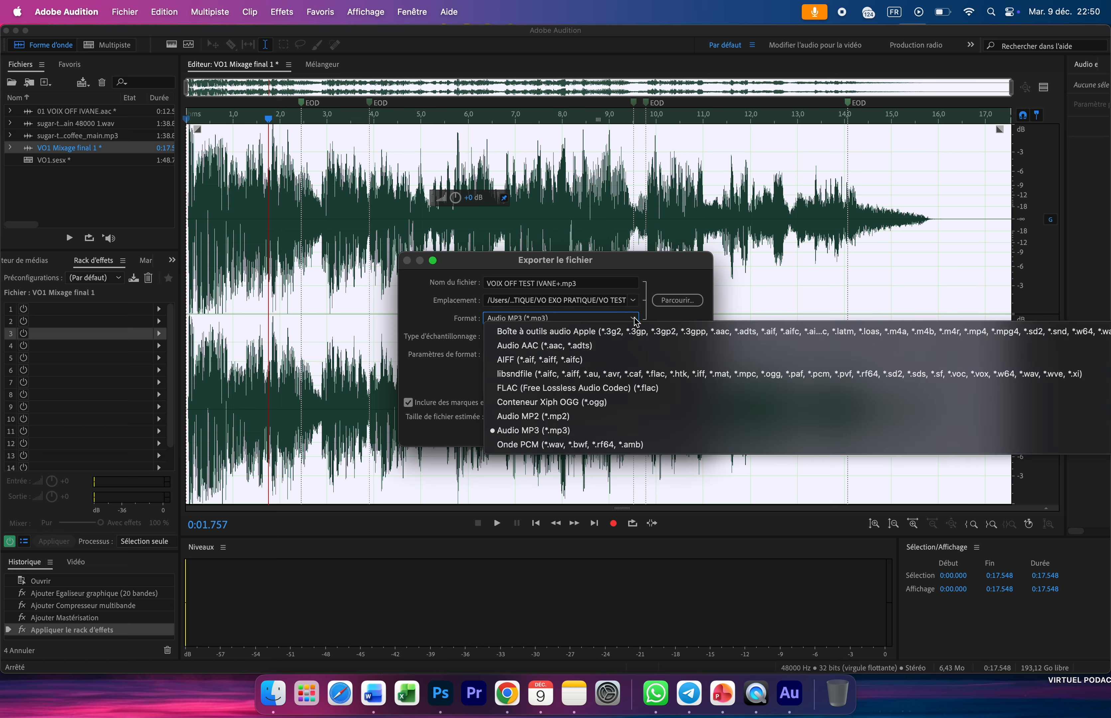
pyautogui.click(551, 441)
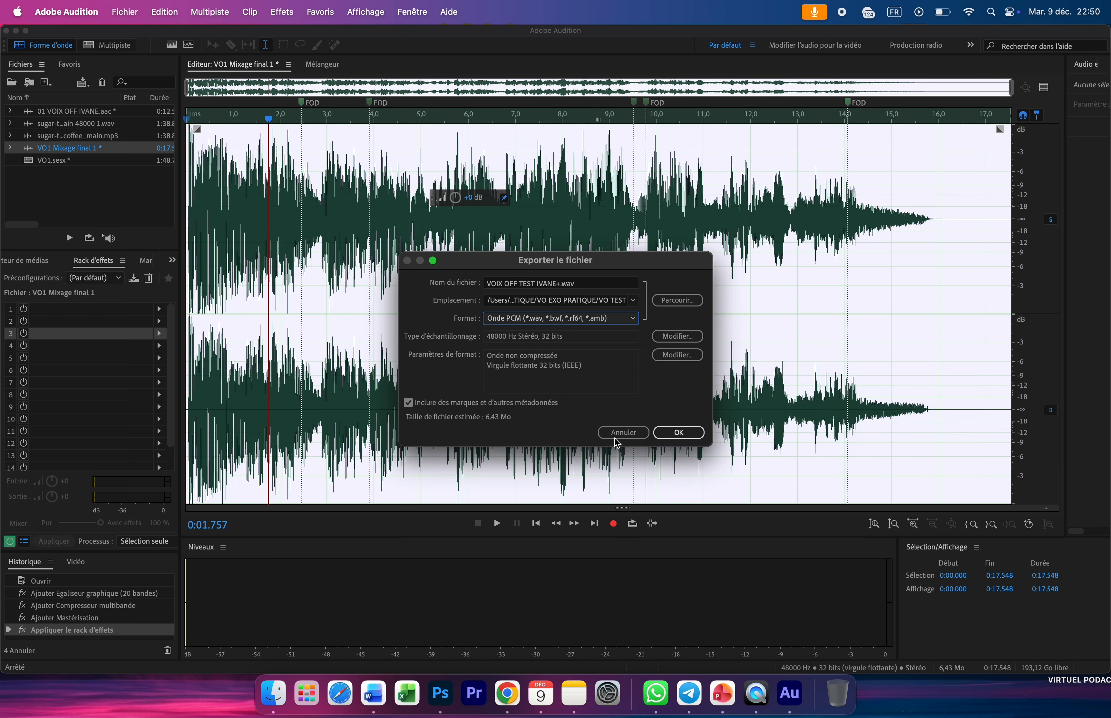
pyautogui.click(672, 432)
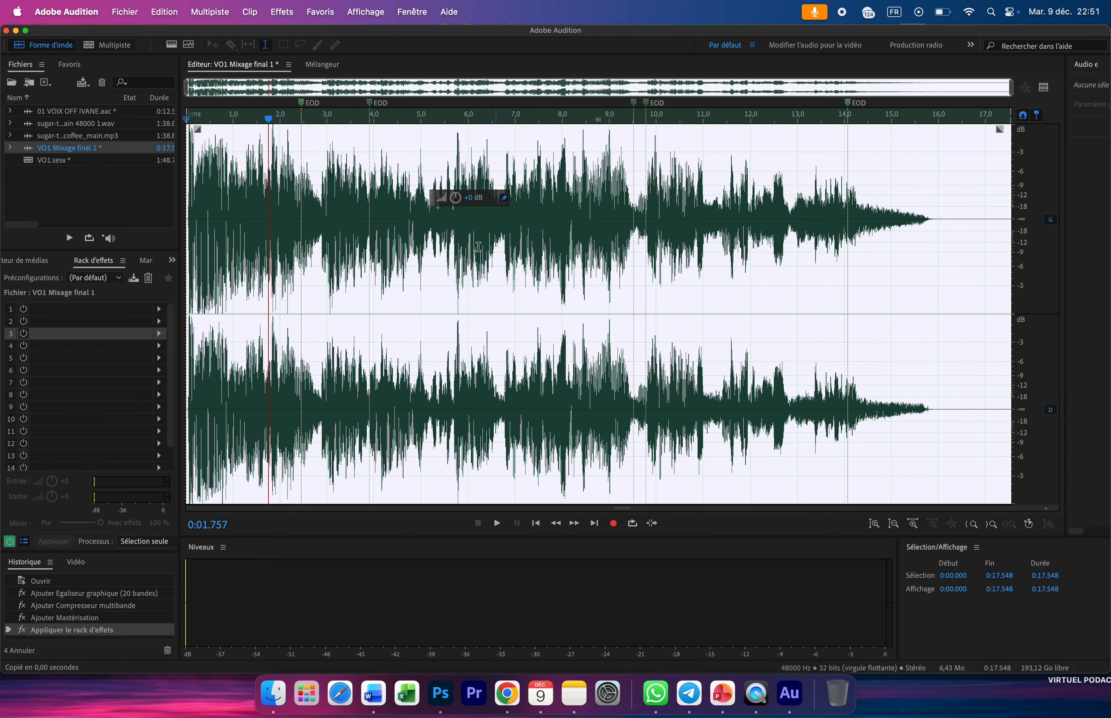
# Step: Minimize the audio editor window and the Finder window of the VO TEST folder
pyautogui.click(17, 31)
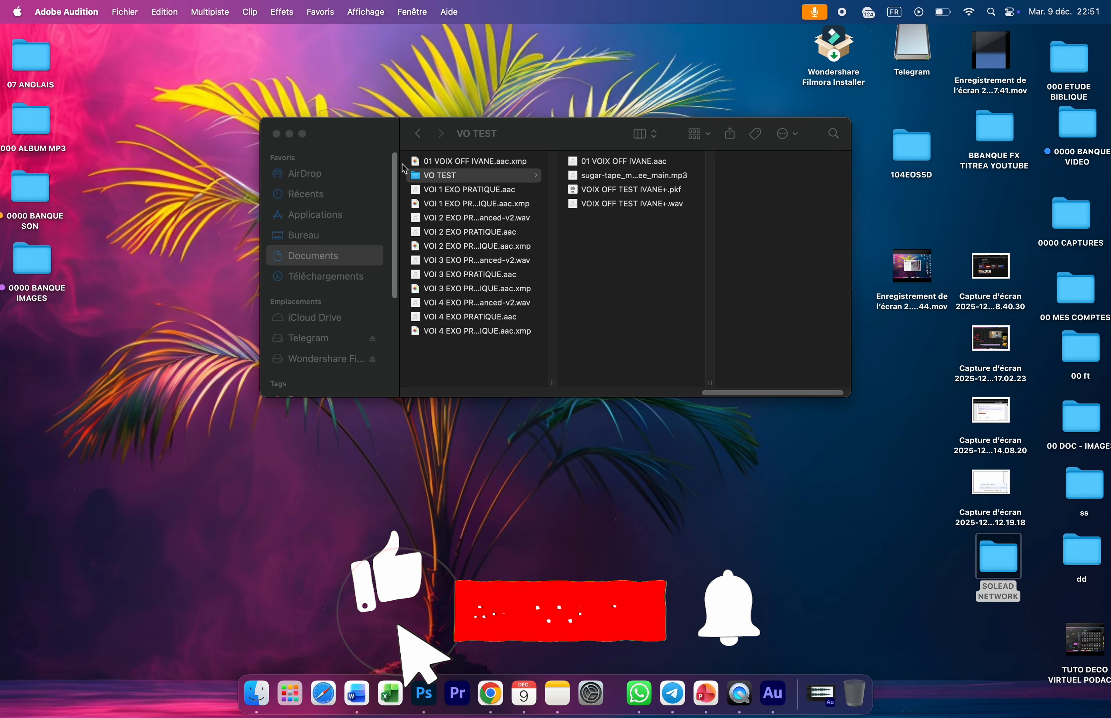
pyautogui.click(290, 134)
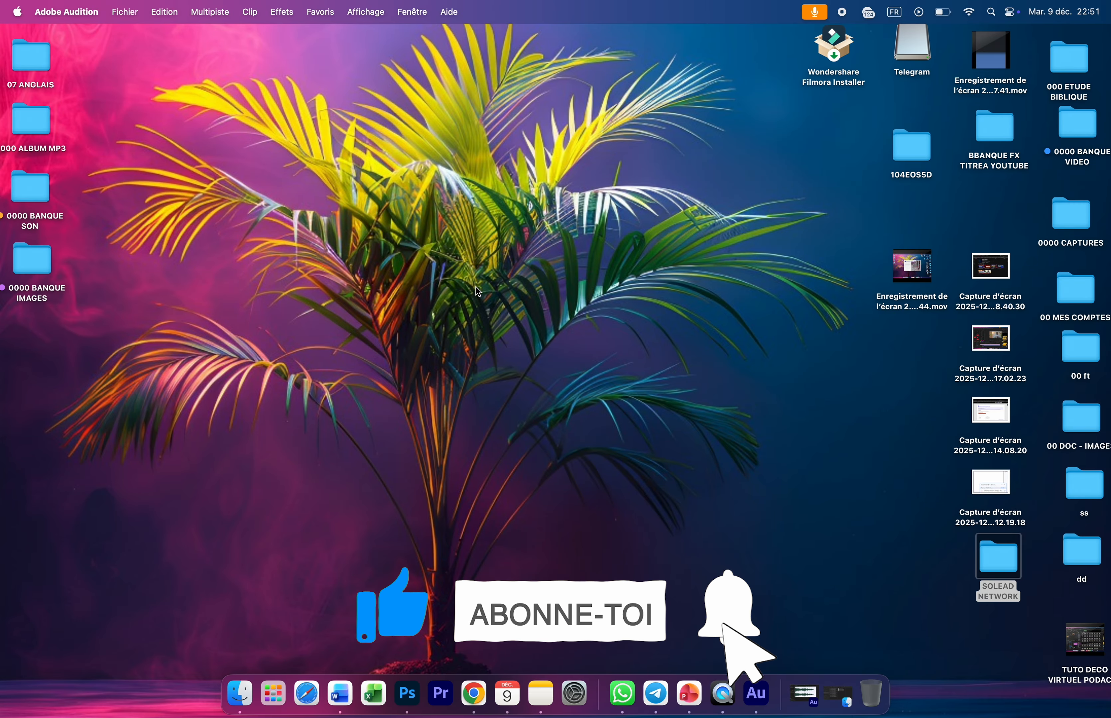